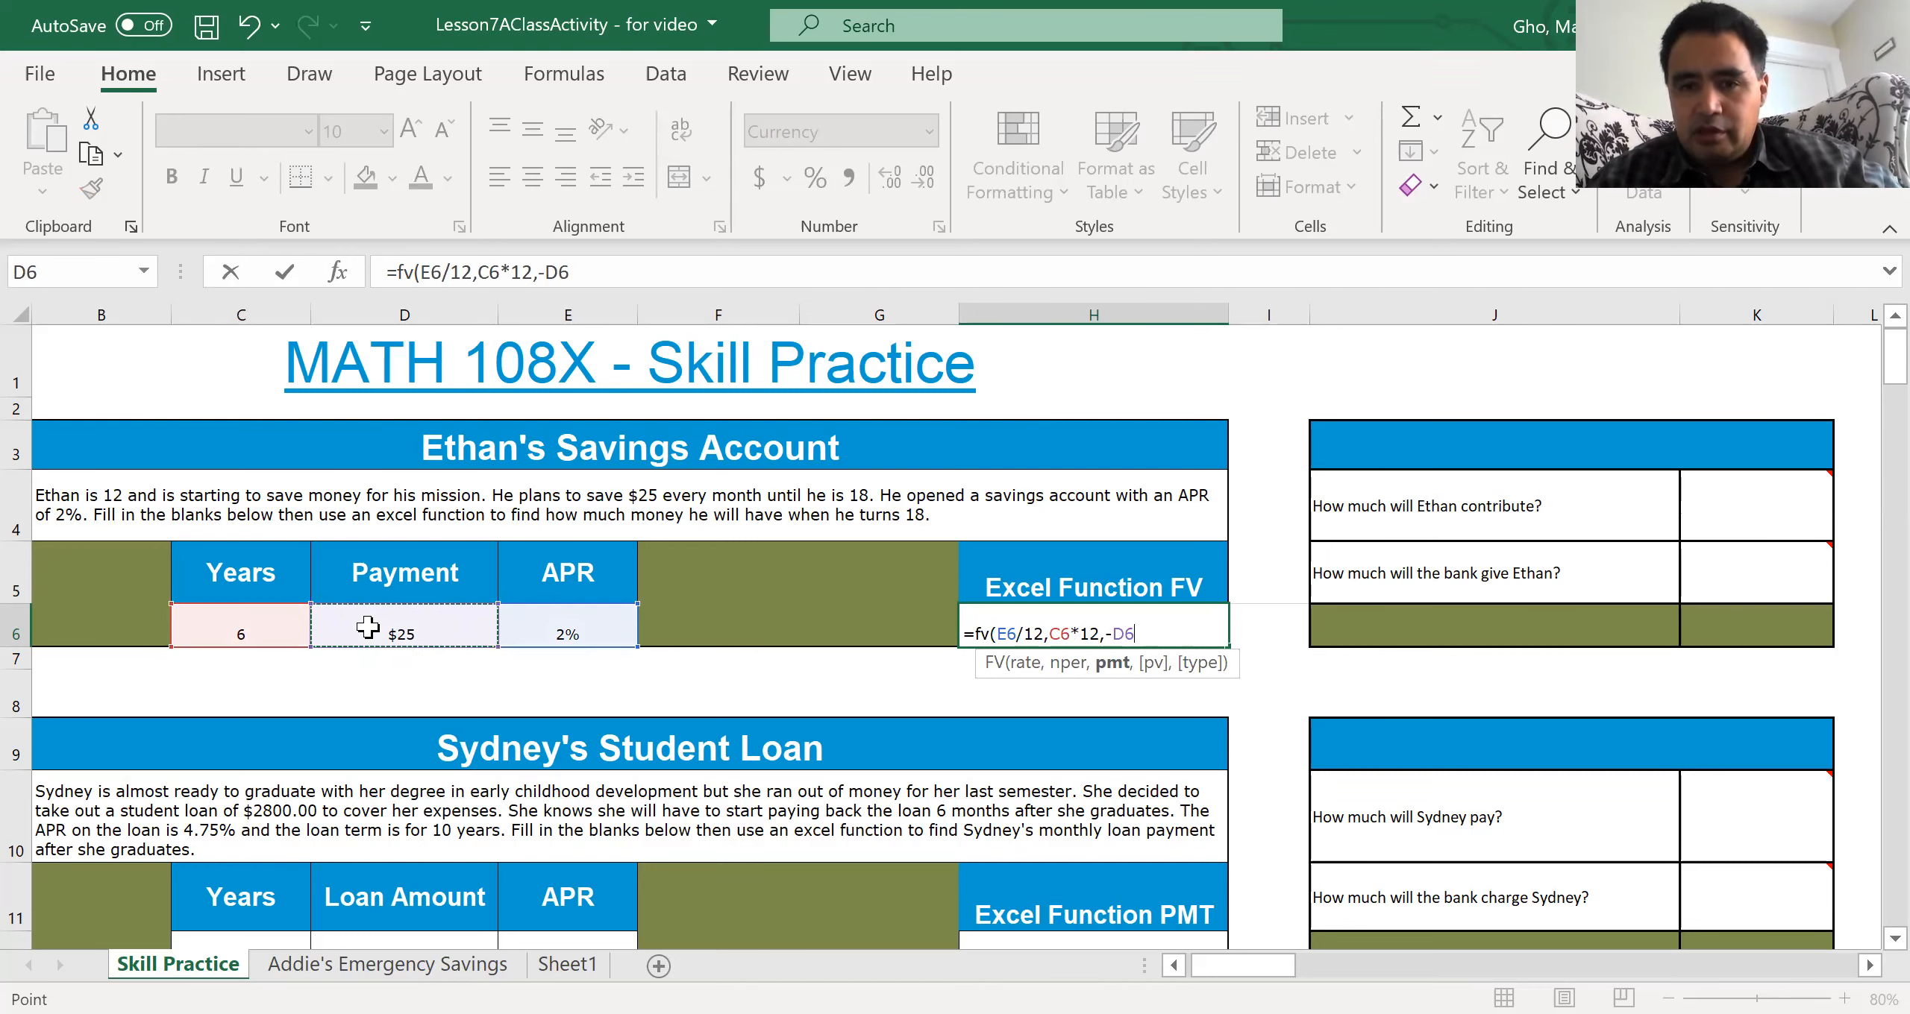
# Step: Complete the savings account's future value formula in H6 as =FV(E6/12,C6*12,-D6)
pyautogui.write(')')
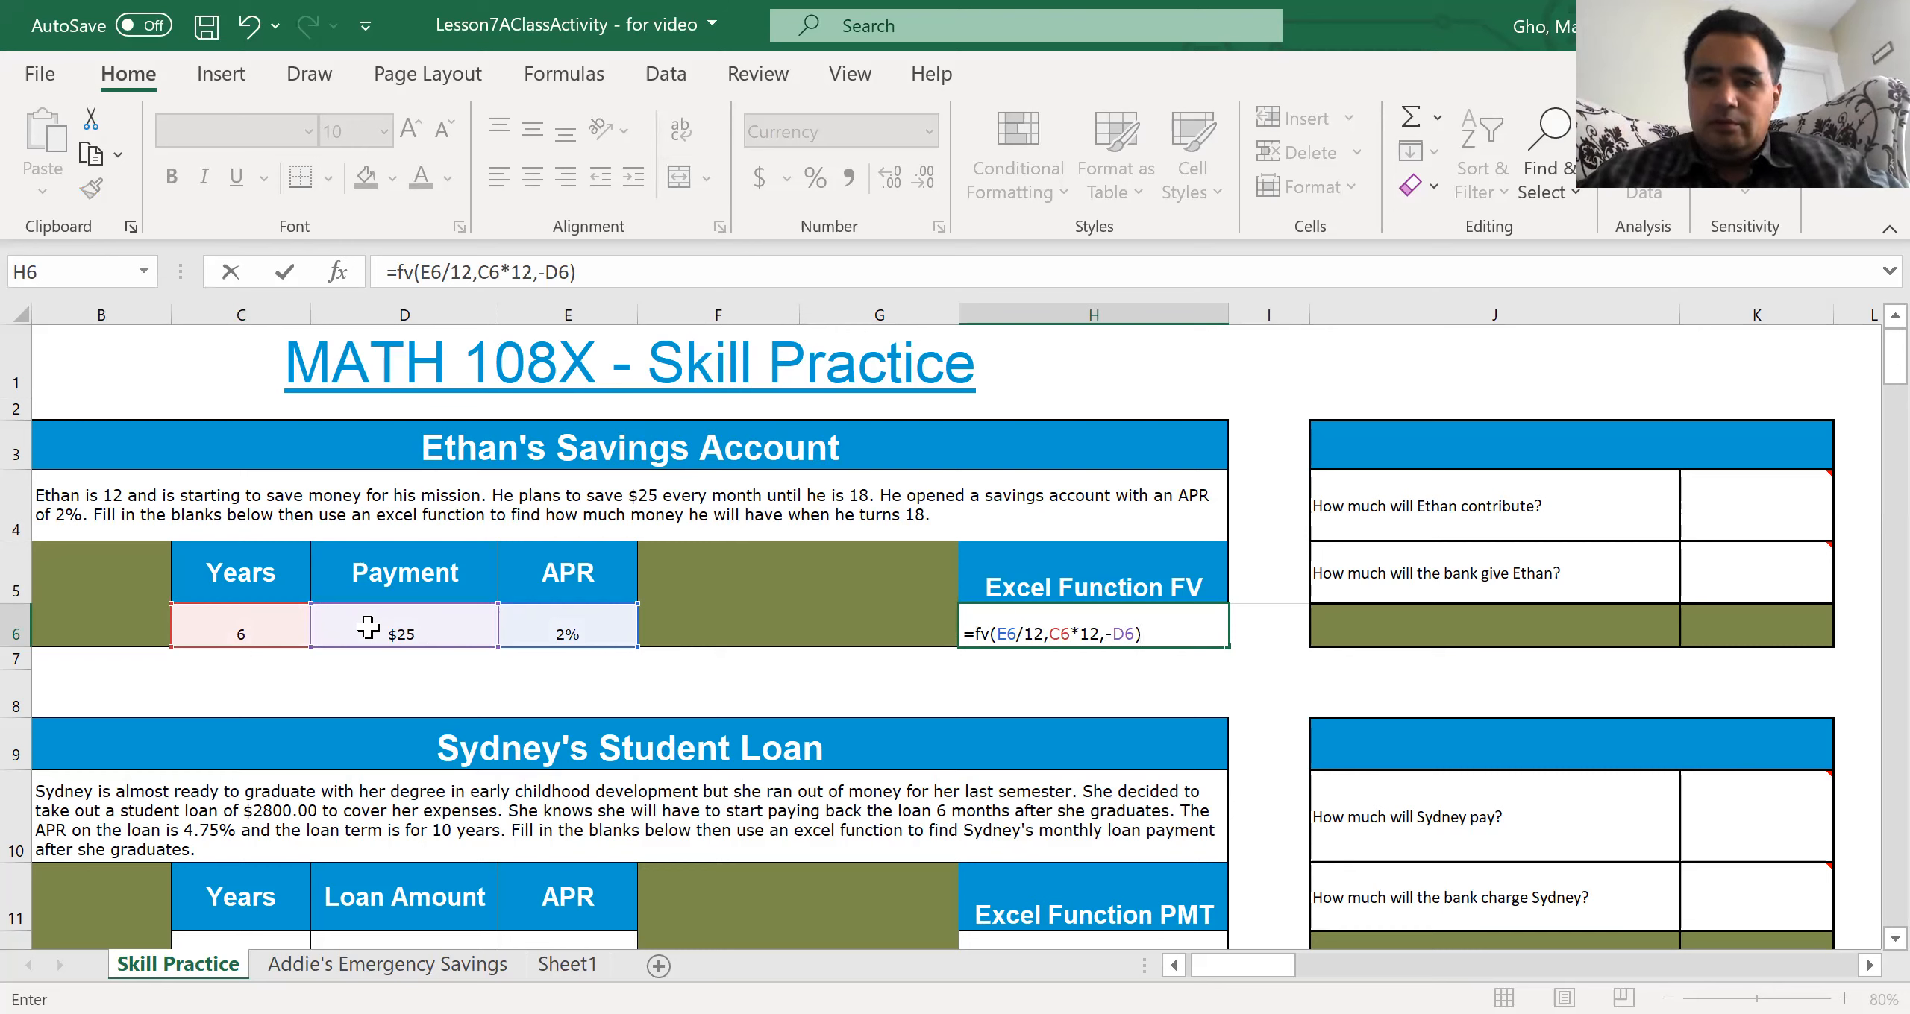
pyautogui.press('Return')
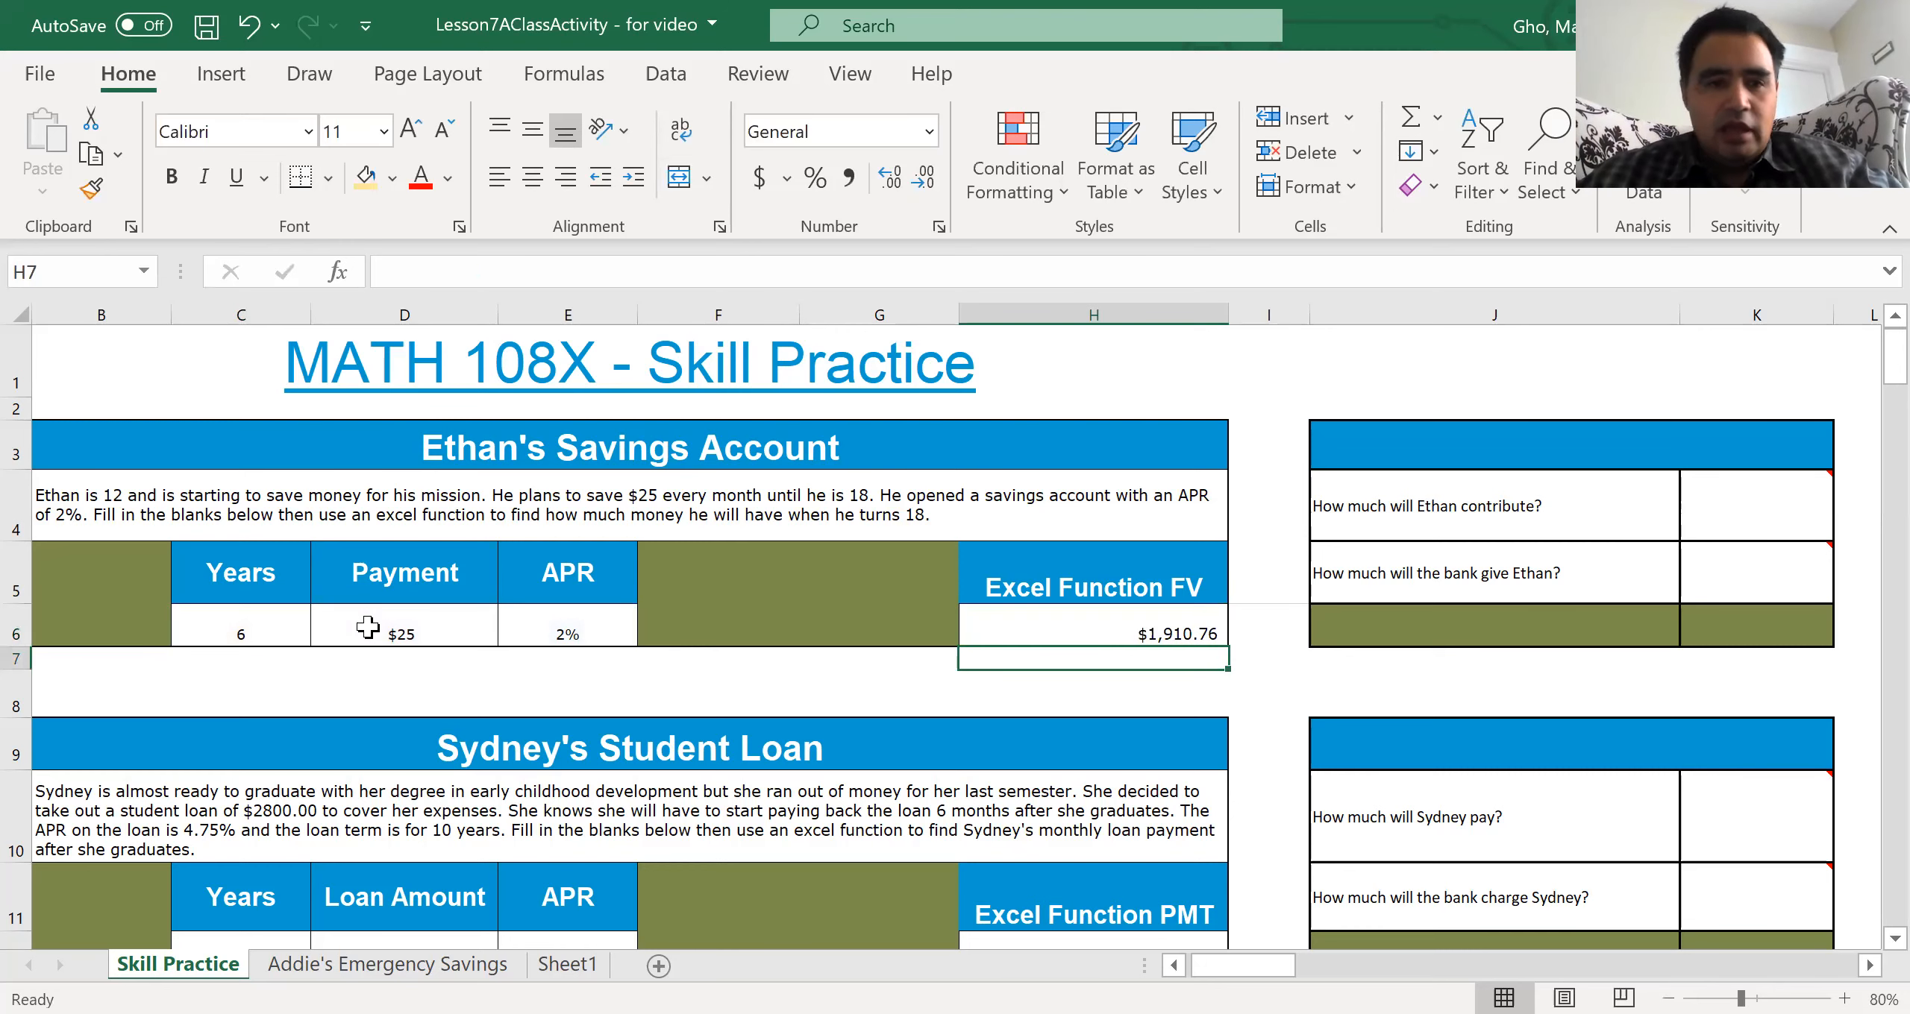
pyautogui.press('Up')
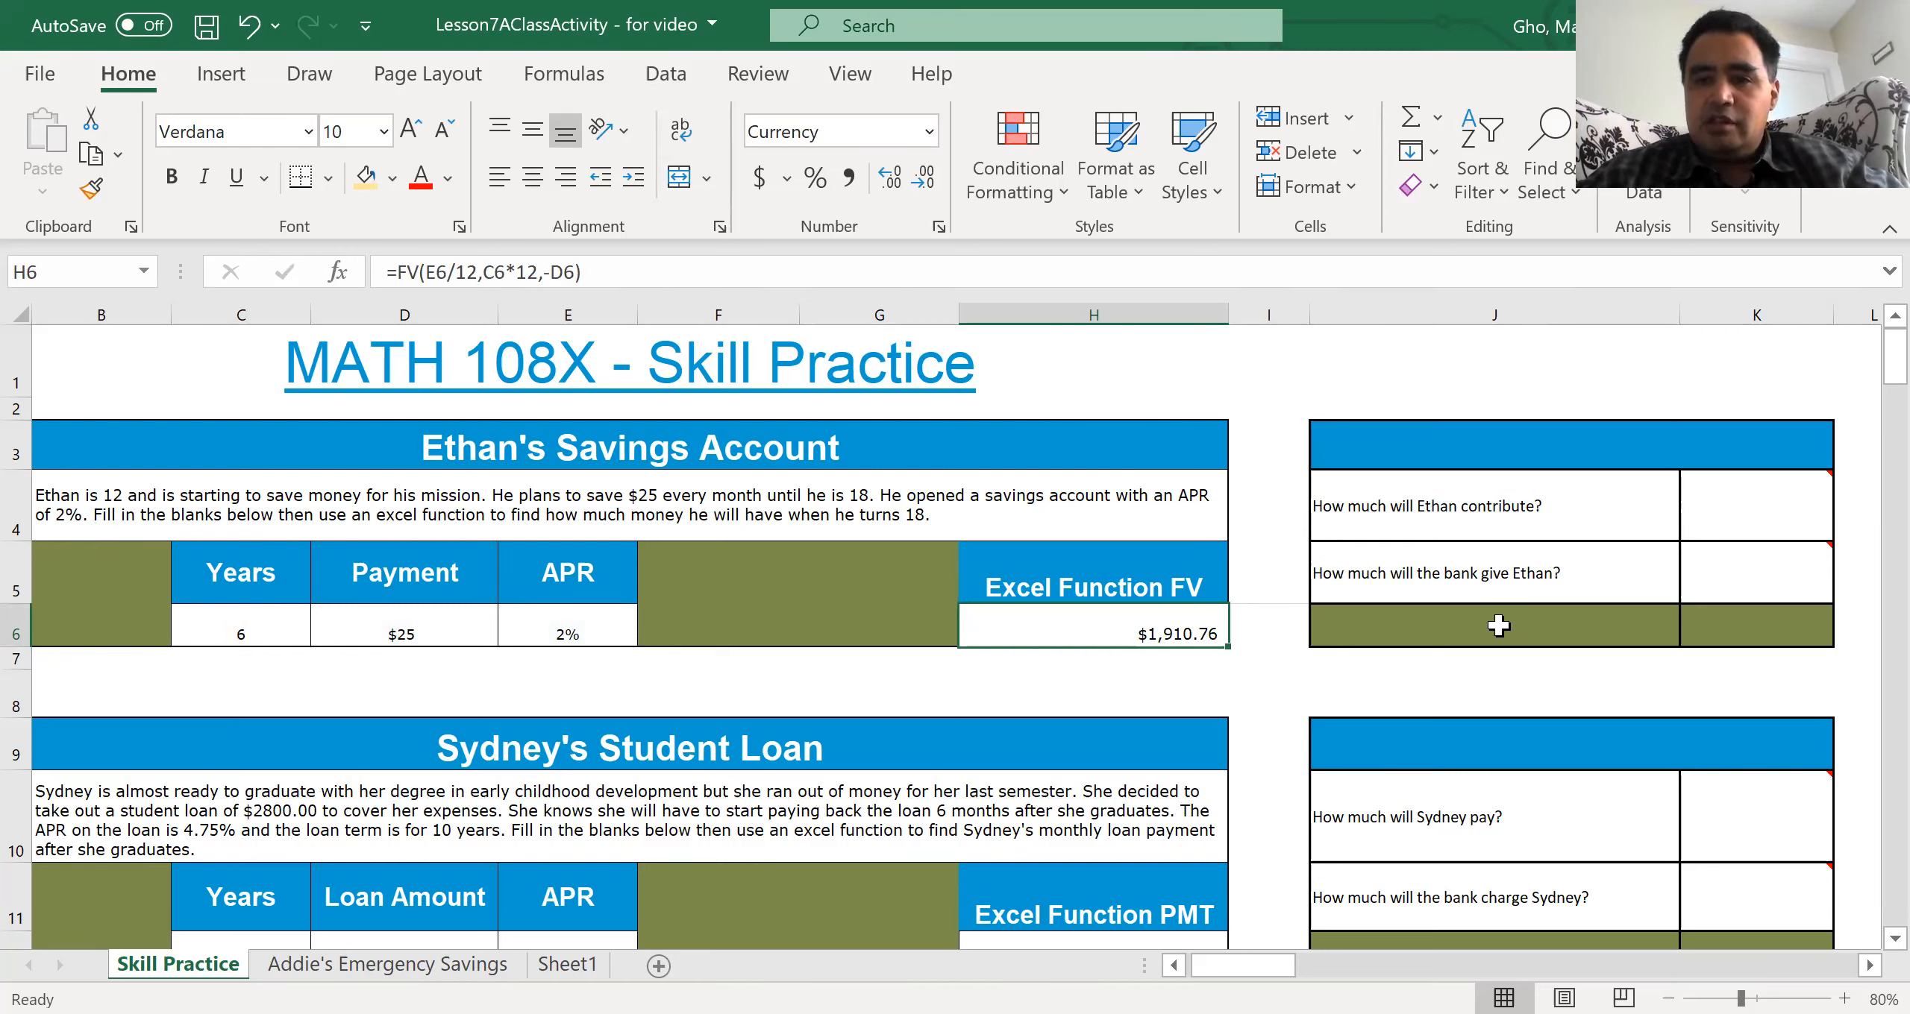
# Step: Calculate the saver's total contribution in K4 with the formula =C6*12*D6
pyautogui.click(1720, 511)
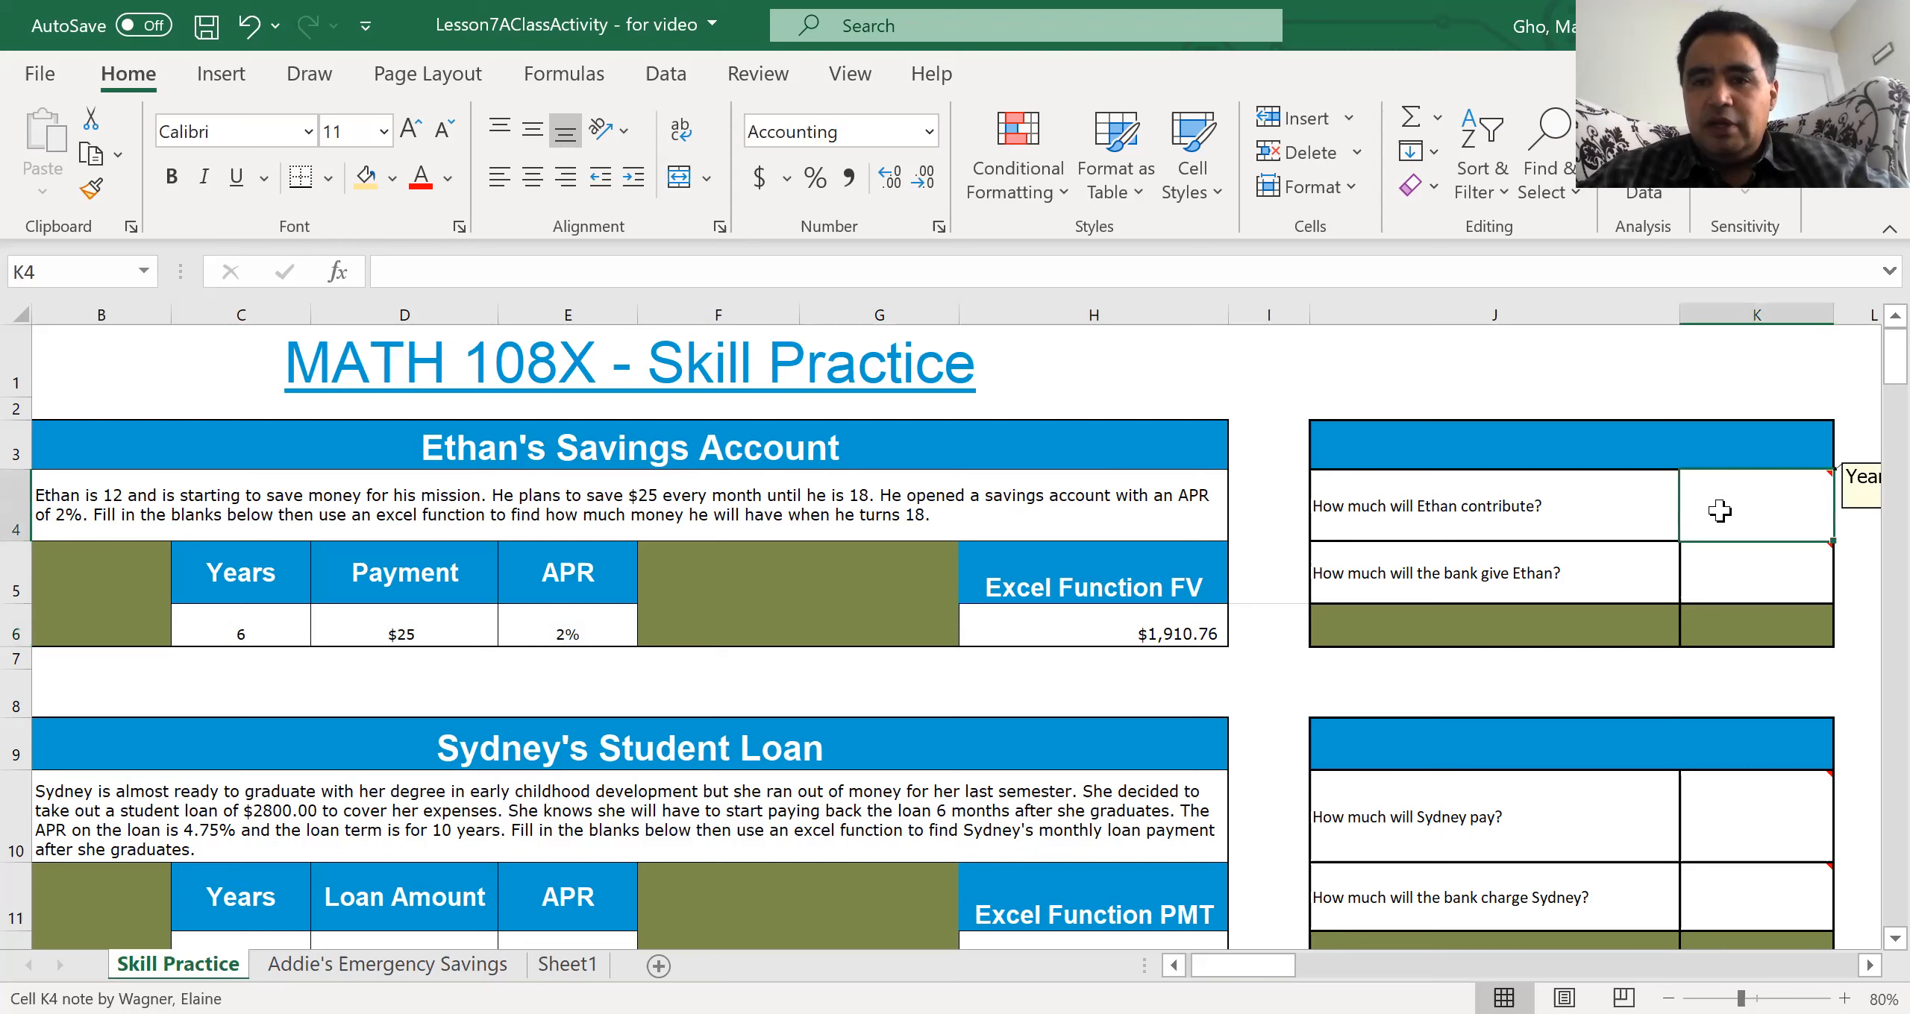
pyautogui.write('=')
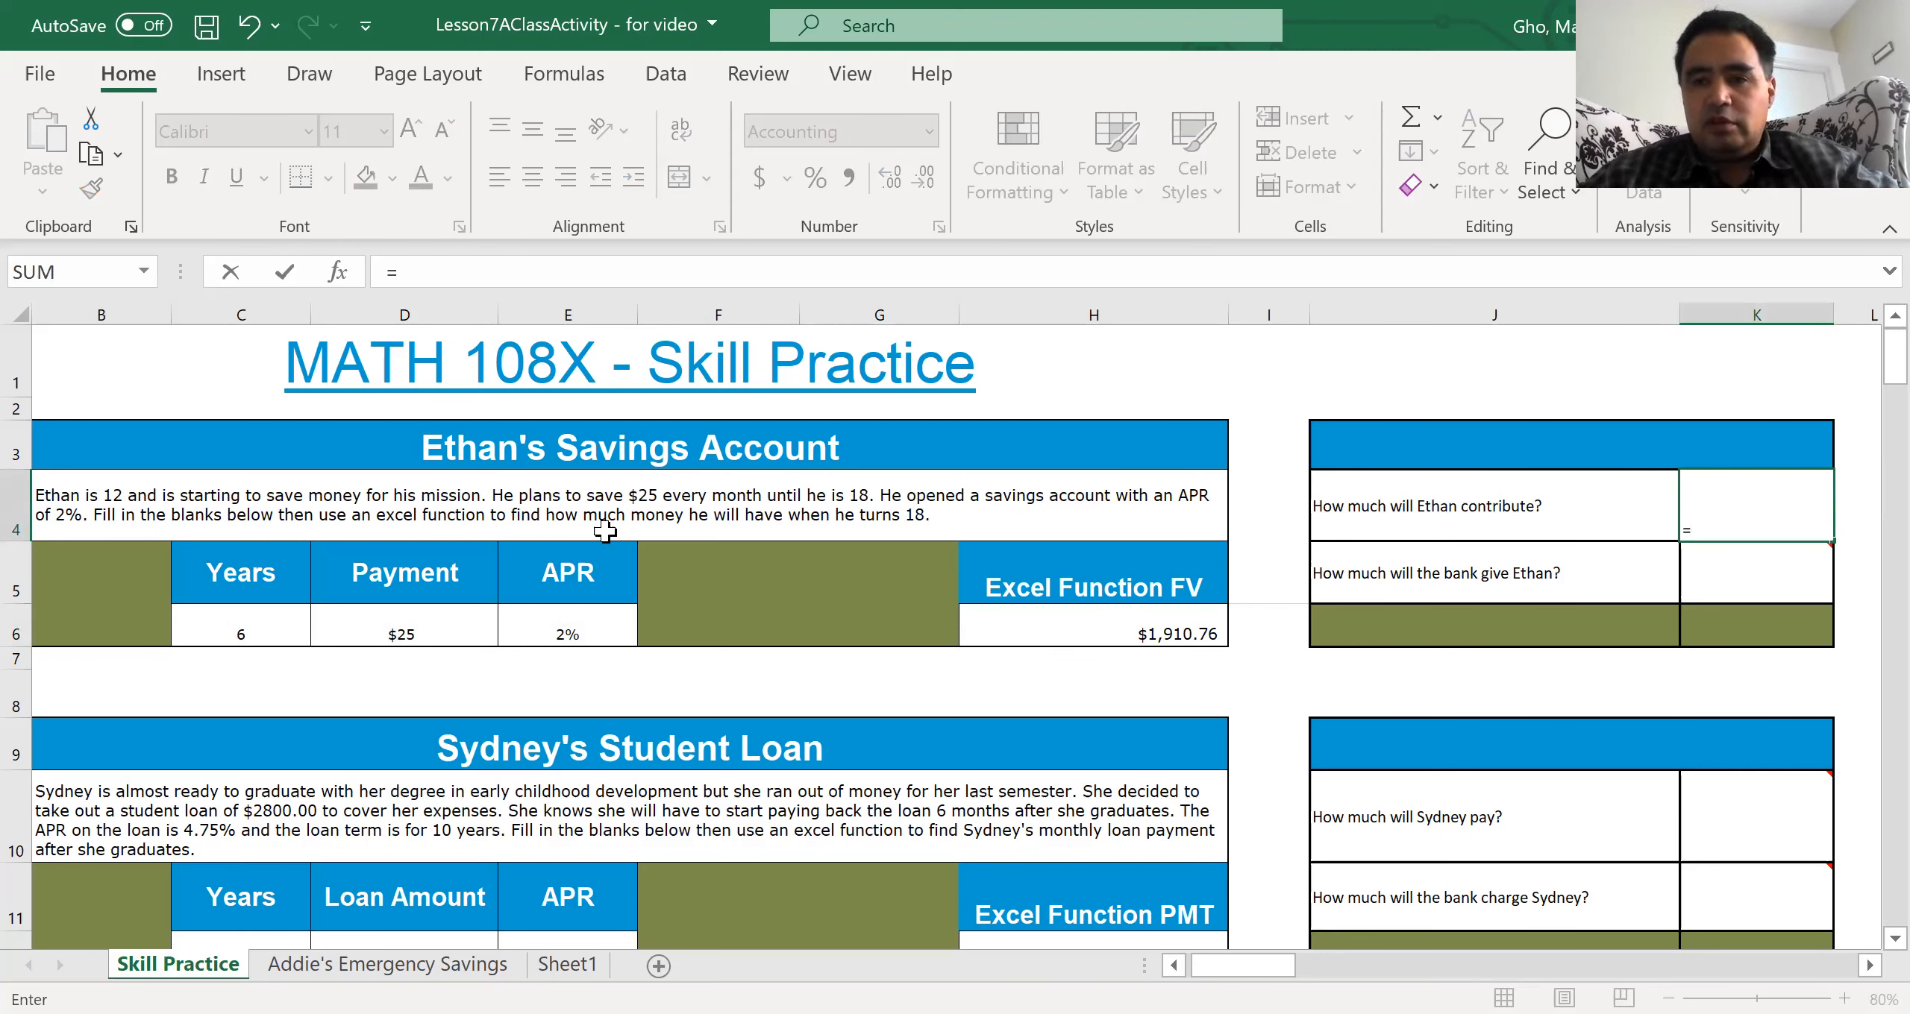
pyautogui.click(233, 626)
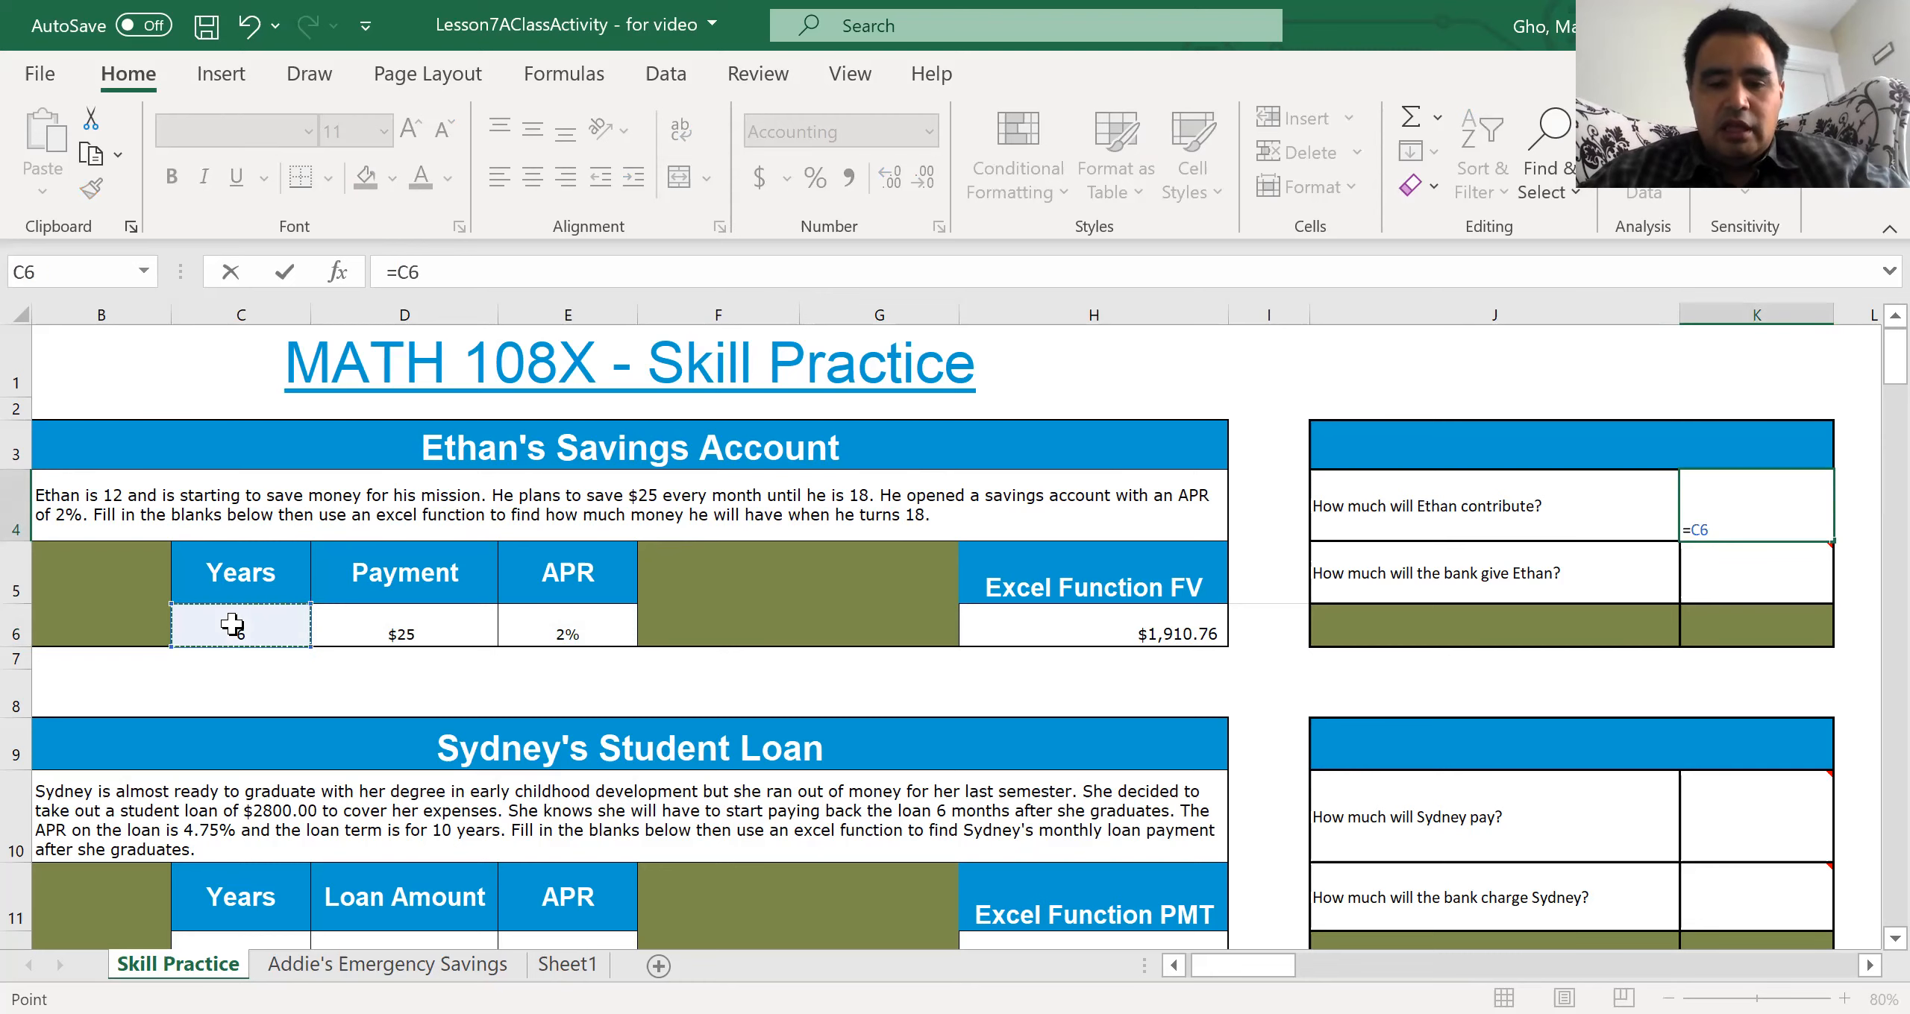
pyautogui.write('*12')
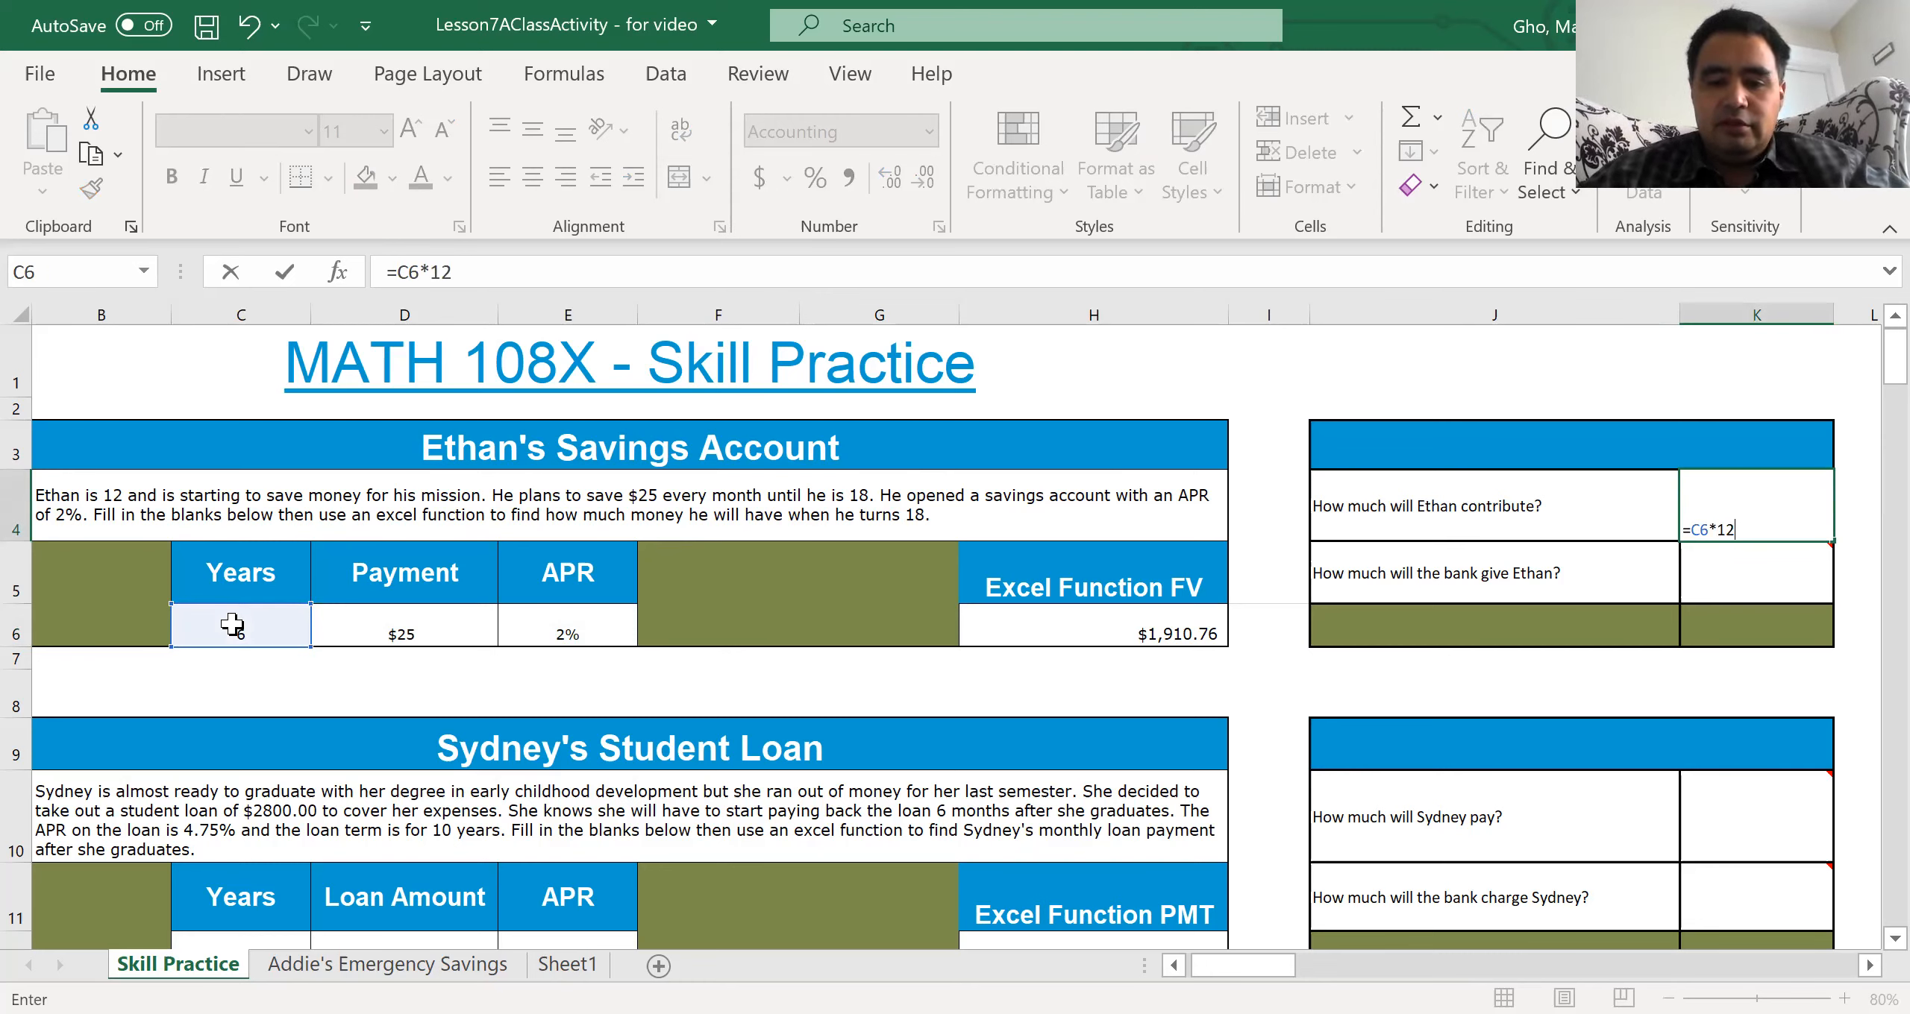
pyautogui.write('*')
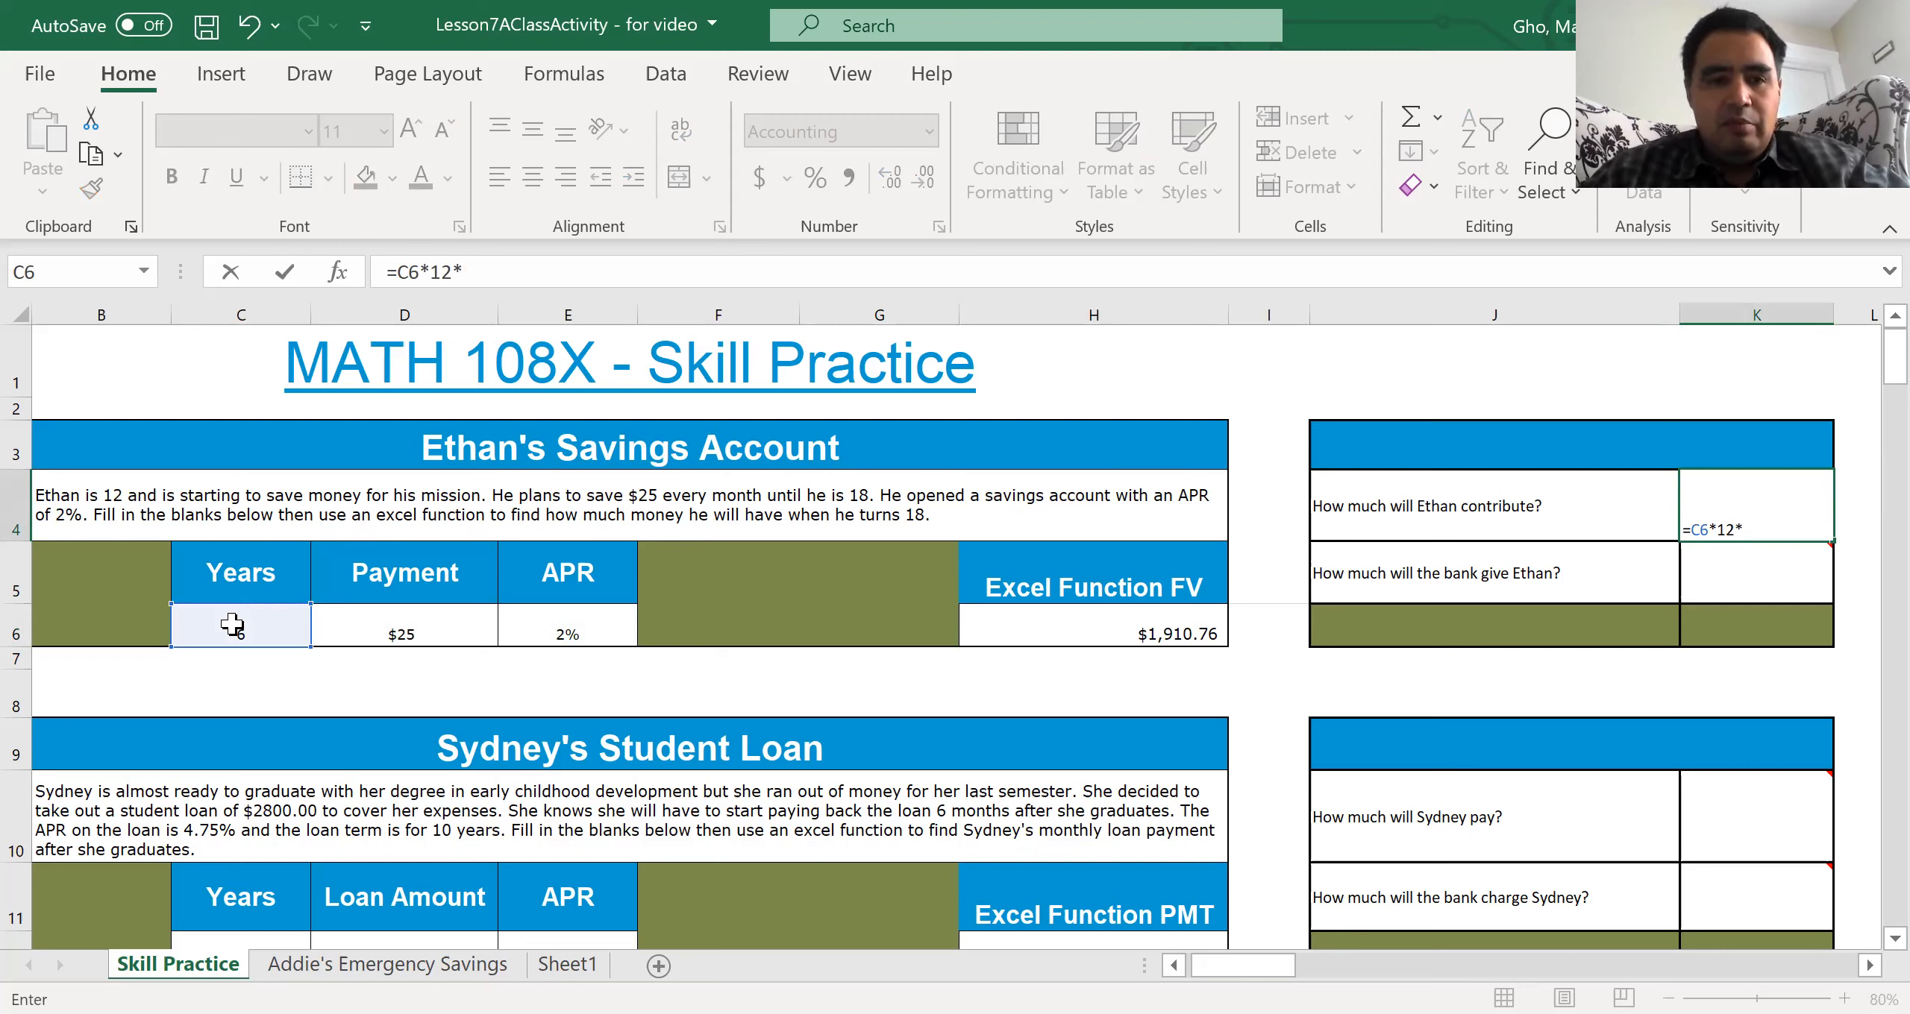
pyautogui.click(411, 632)
pyautogui.press('Return')
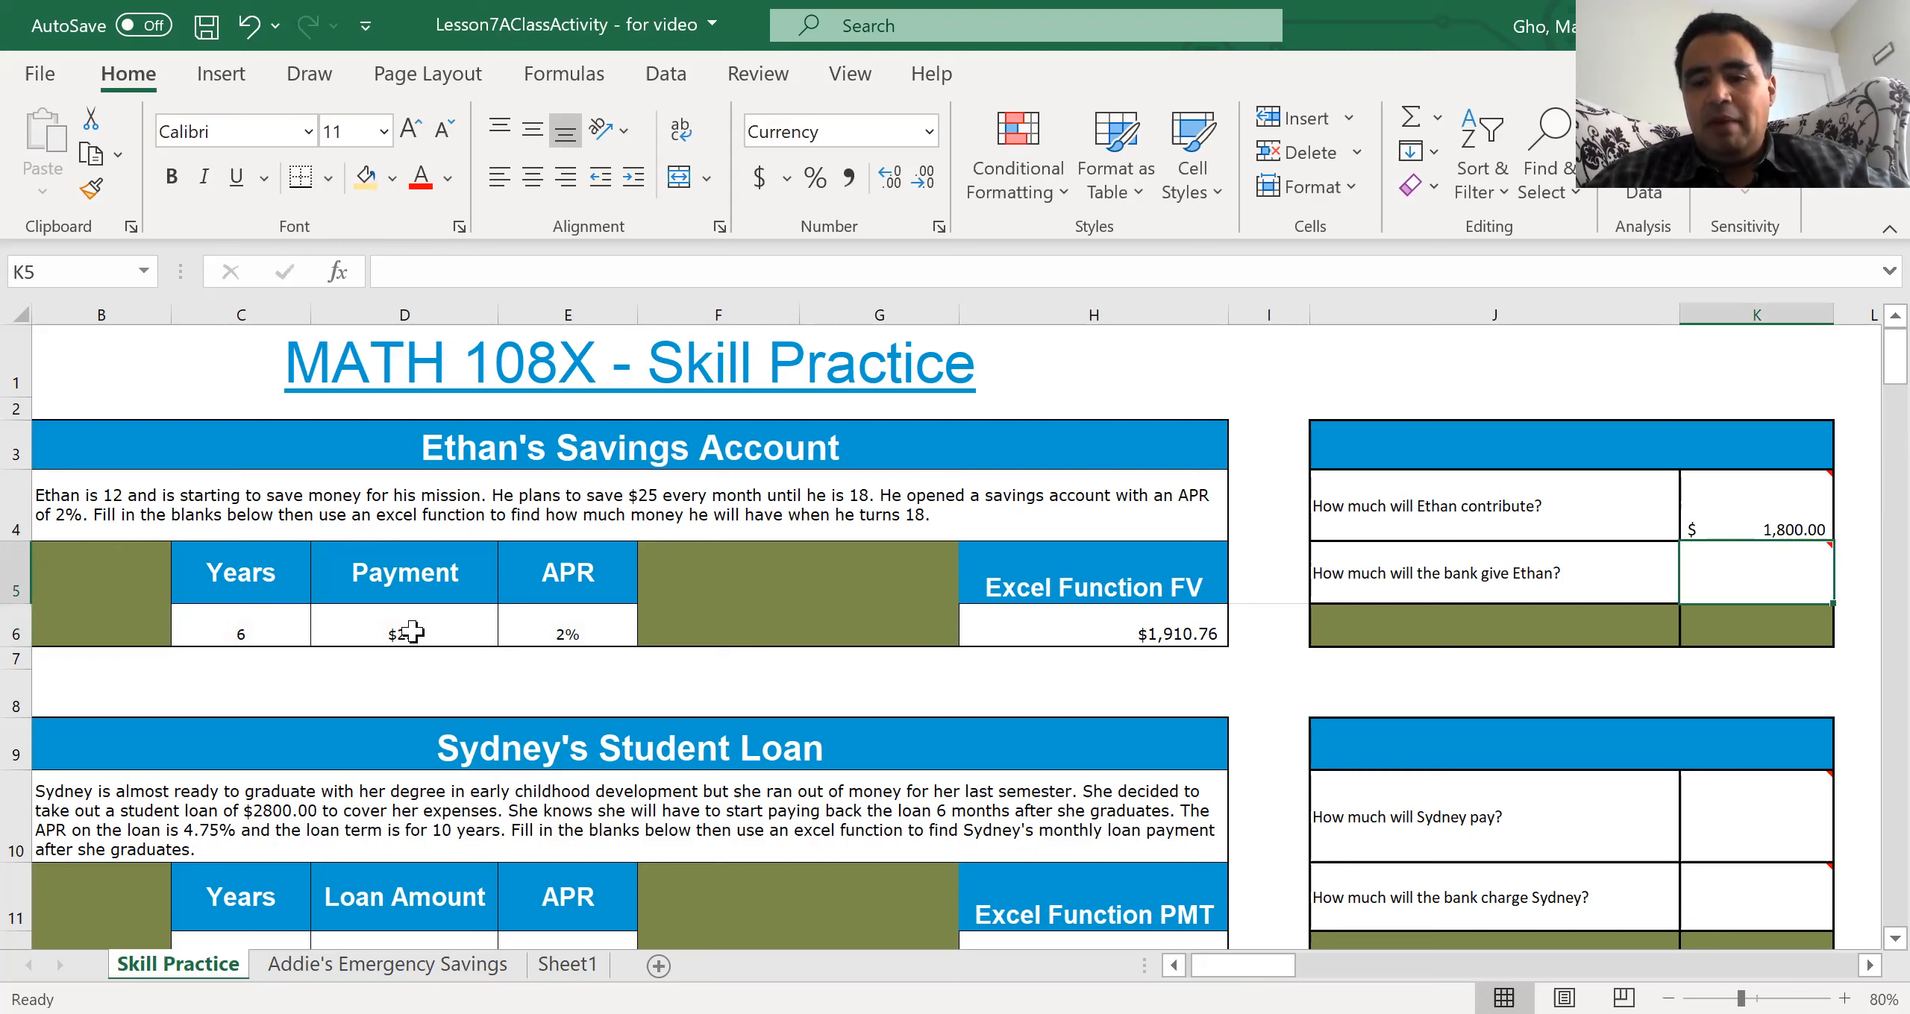
# Step: Calculate how much the bank gives the saver in K5 with the formula =H6-K4
pyautogui.write('=')
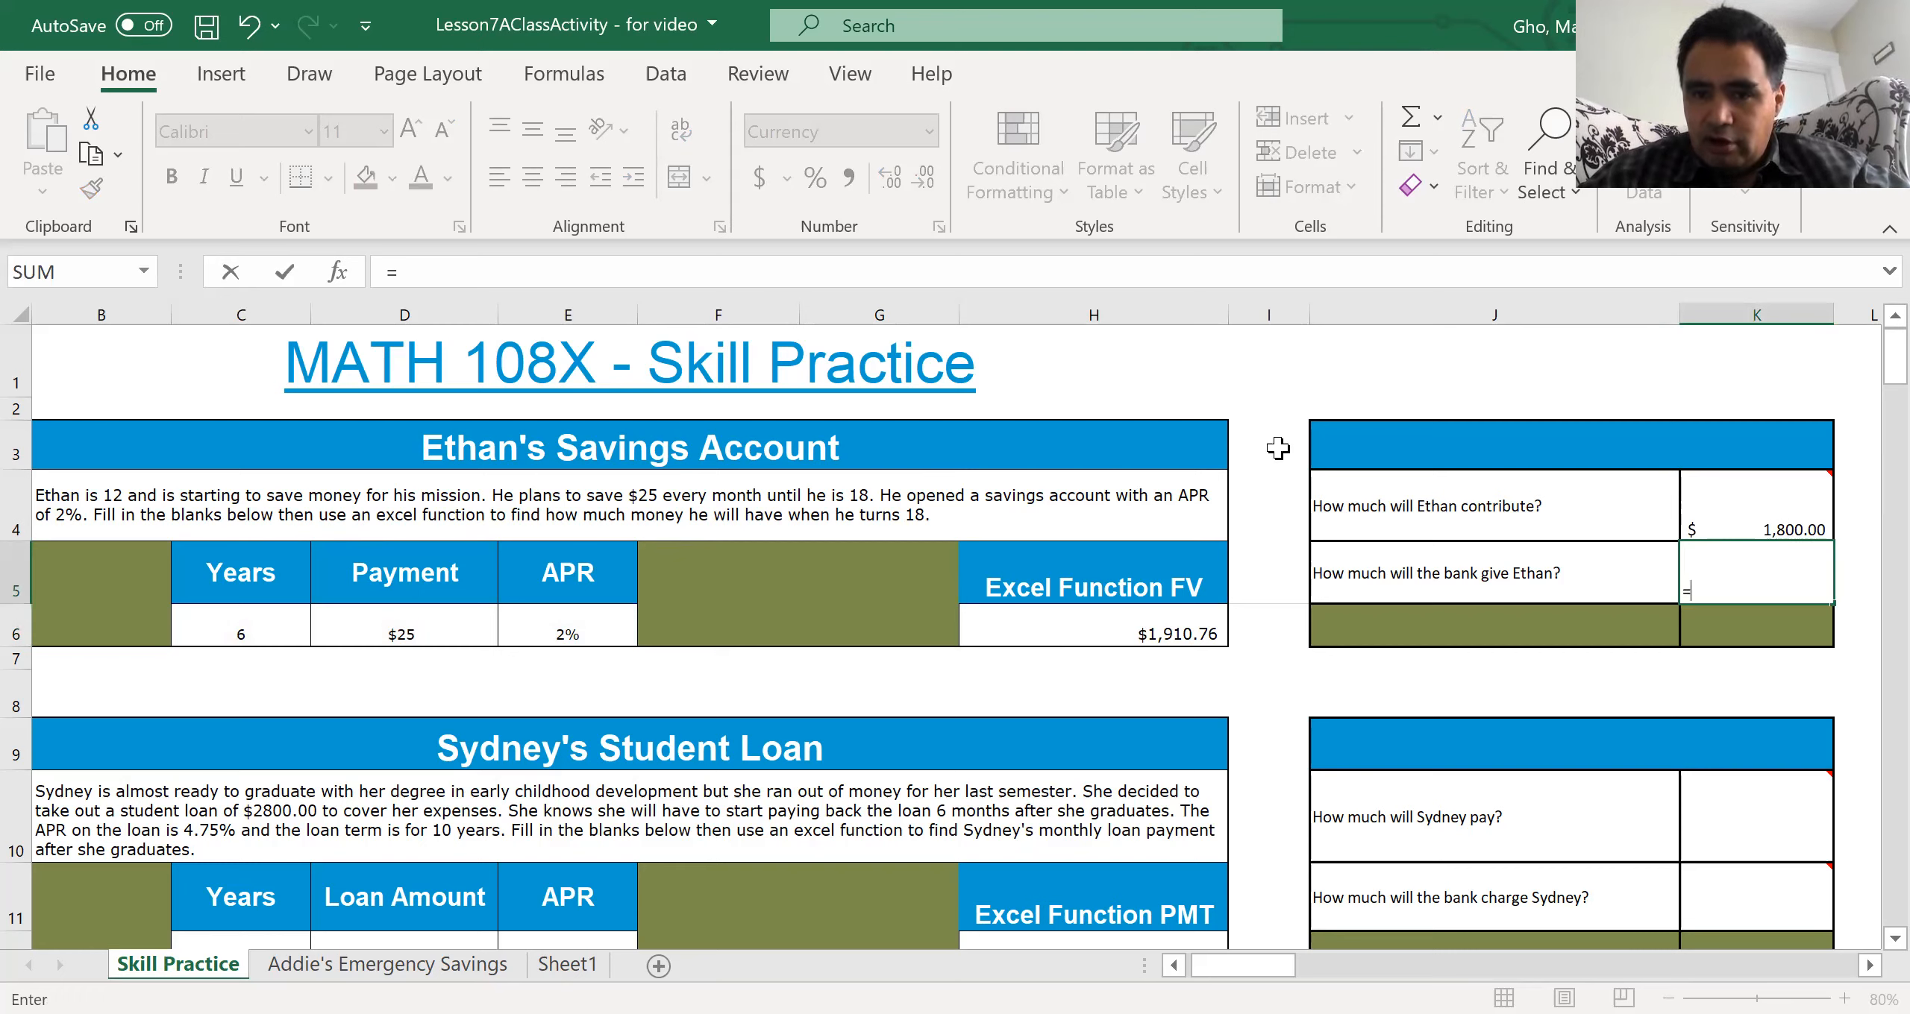
pyautogui.click(1772, 499)
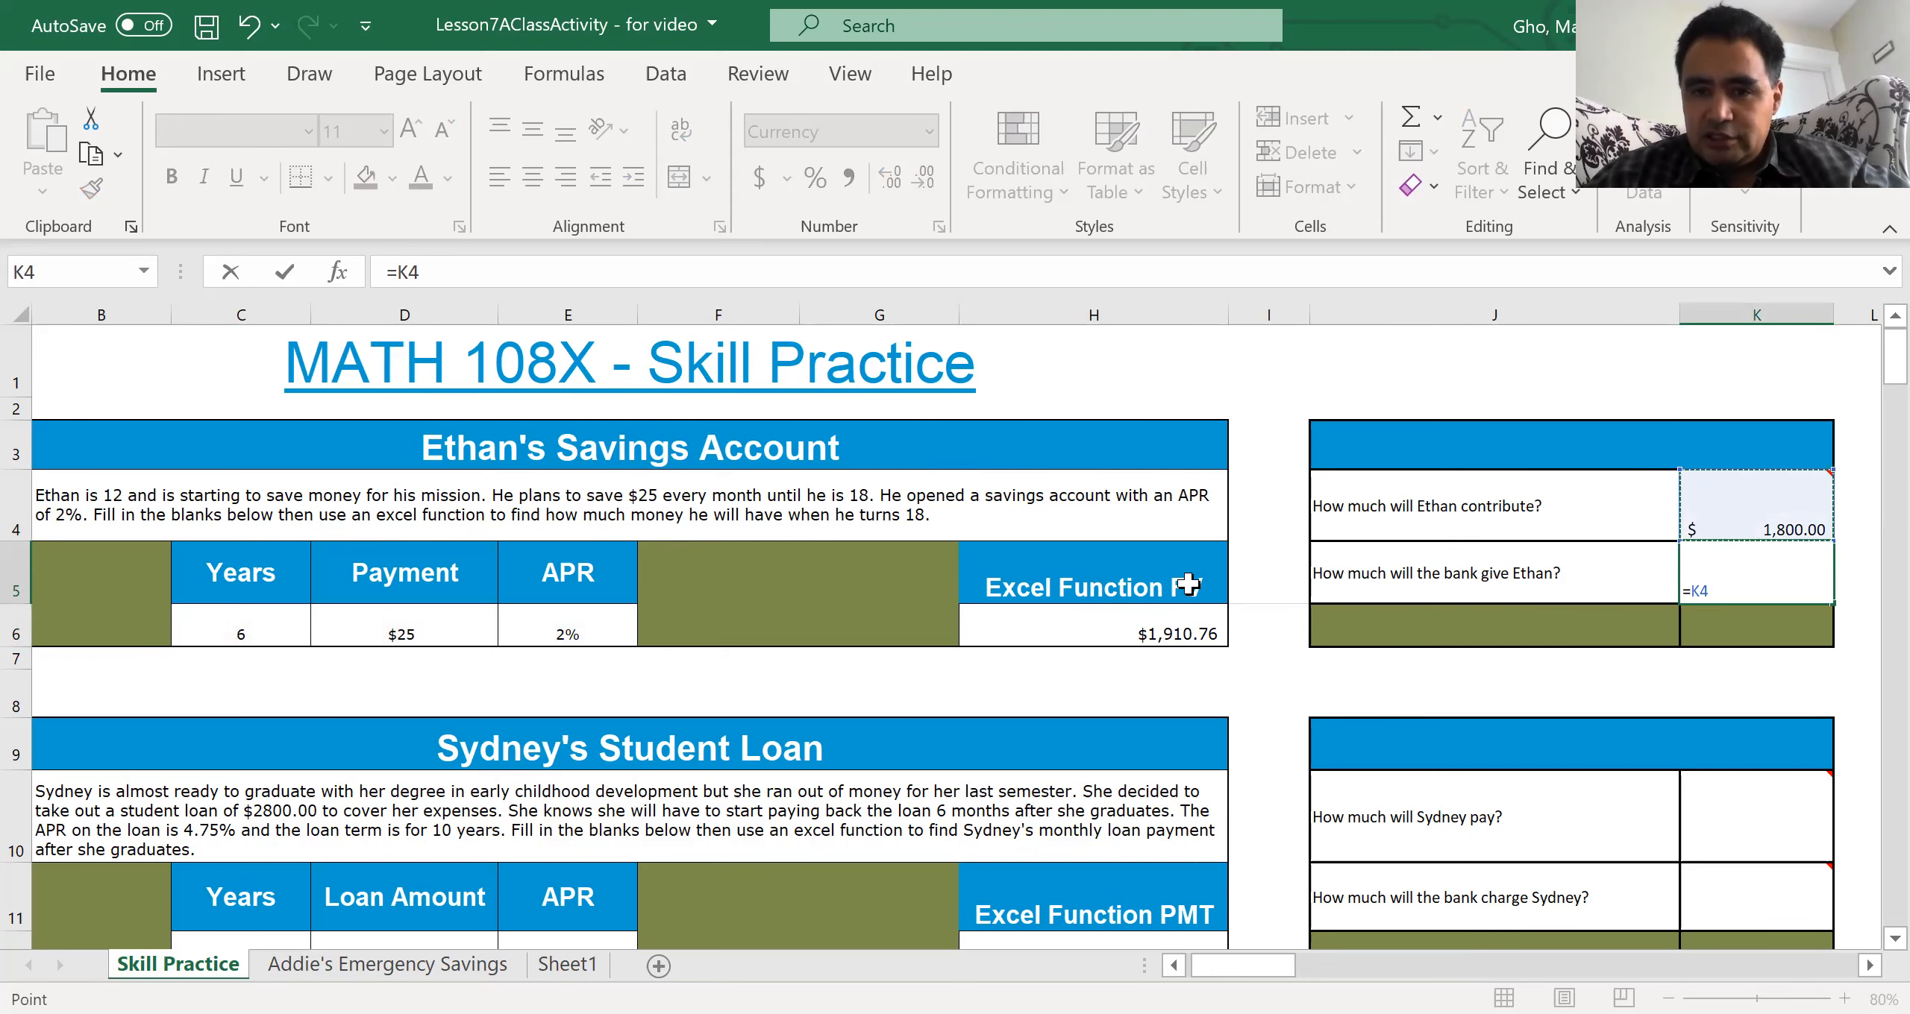
pyautogui.click(1171, 630)
pyautogui.click(940, 272)
pyautogui.write('-')
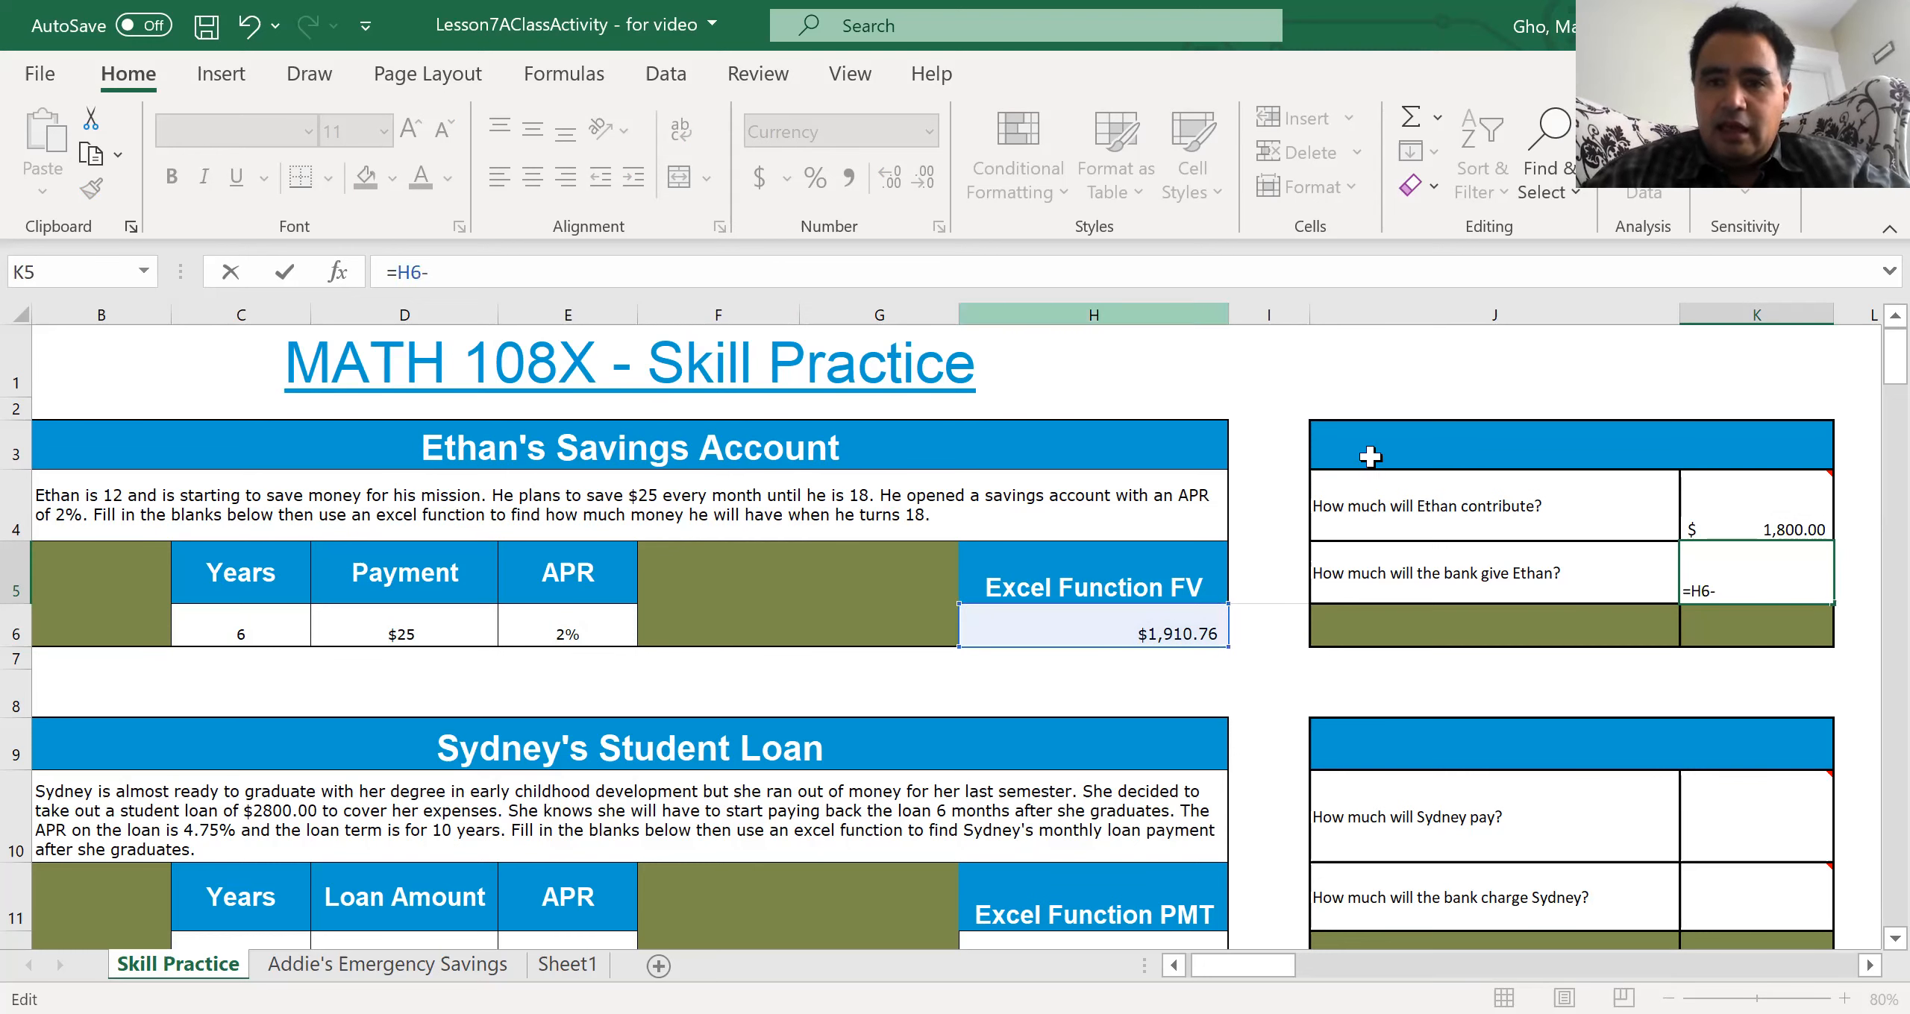
pyautogui.click(1743, 526)
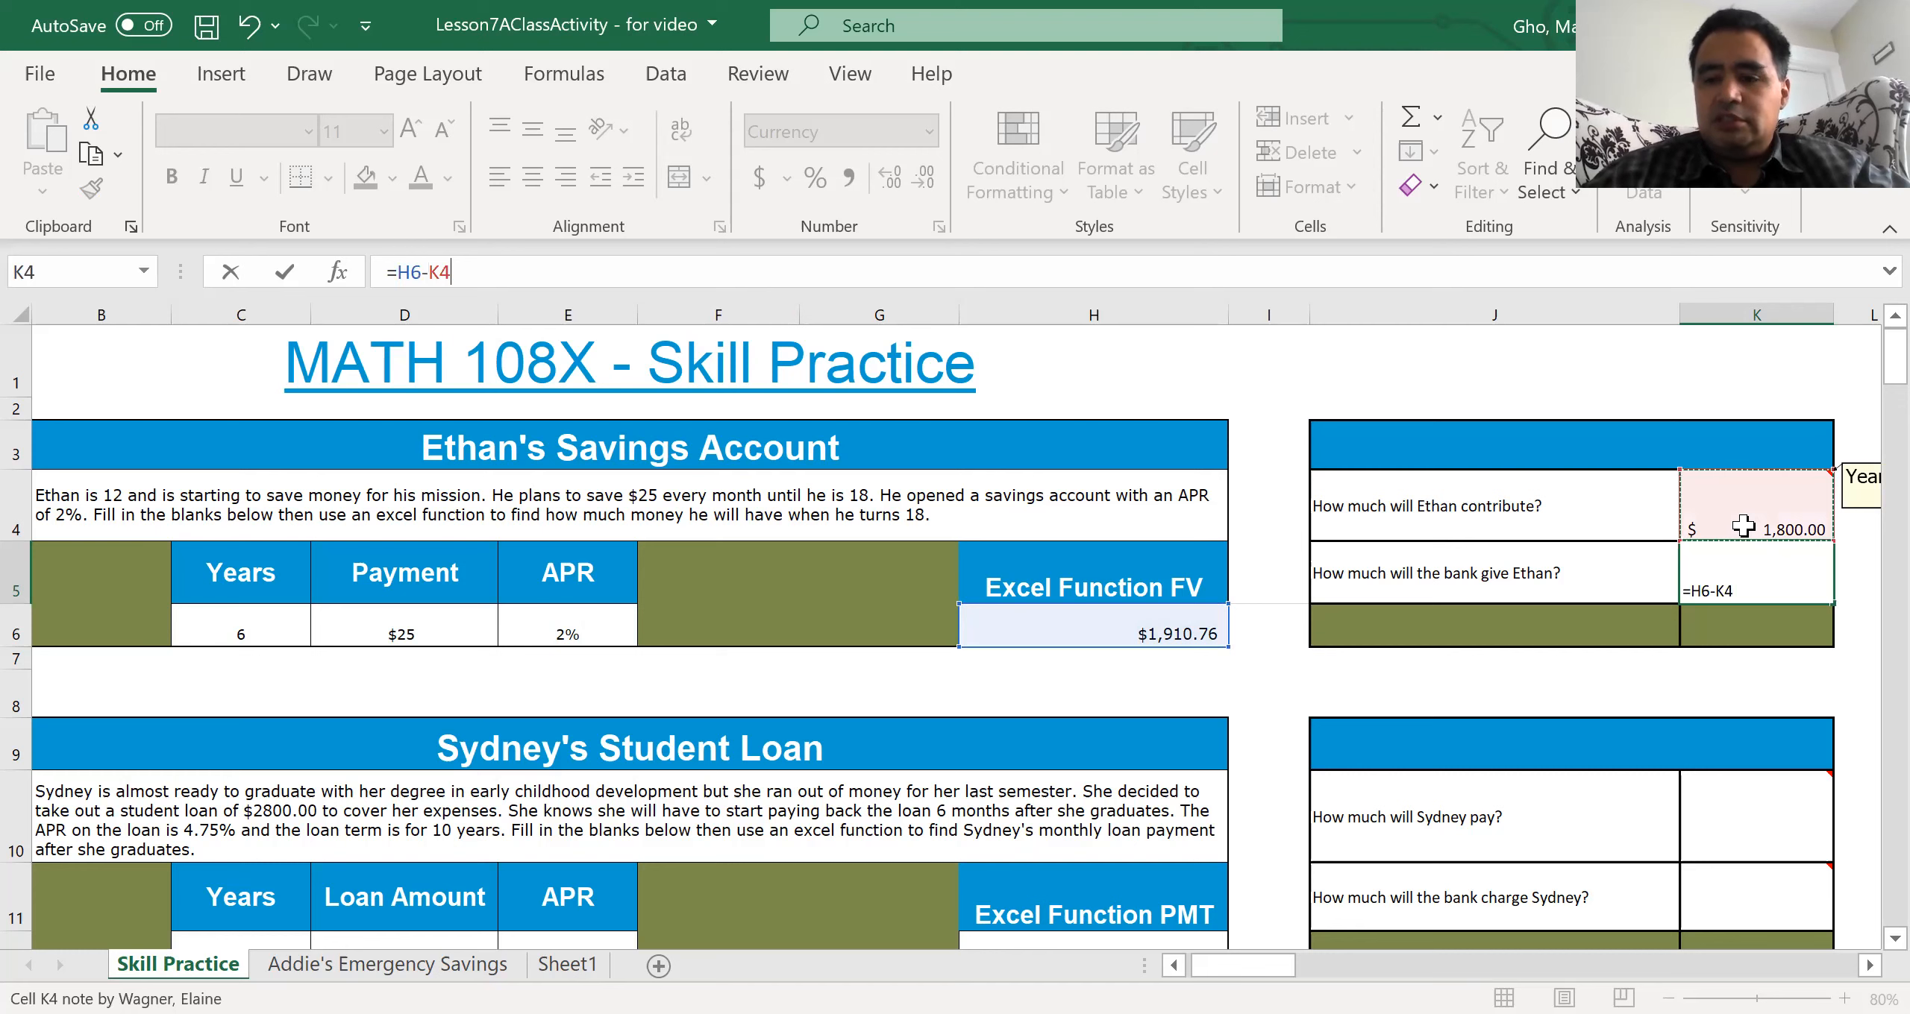
pyautogui.press('Return')
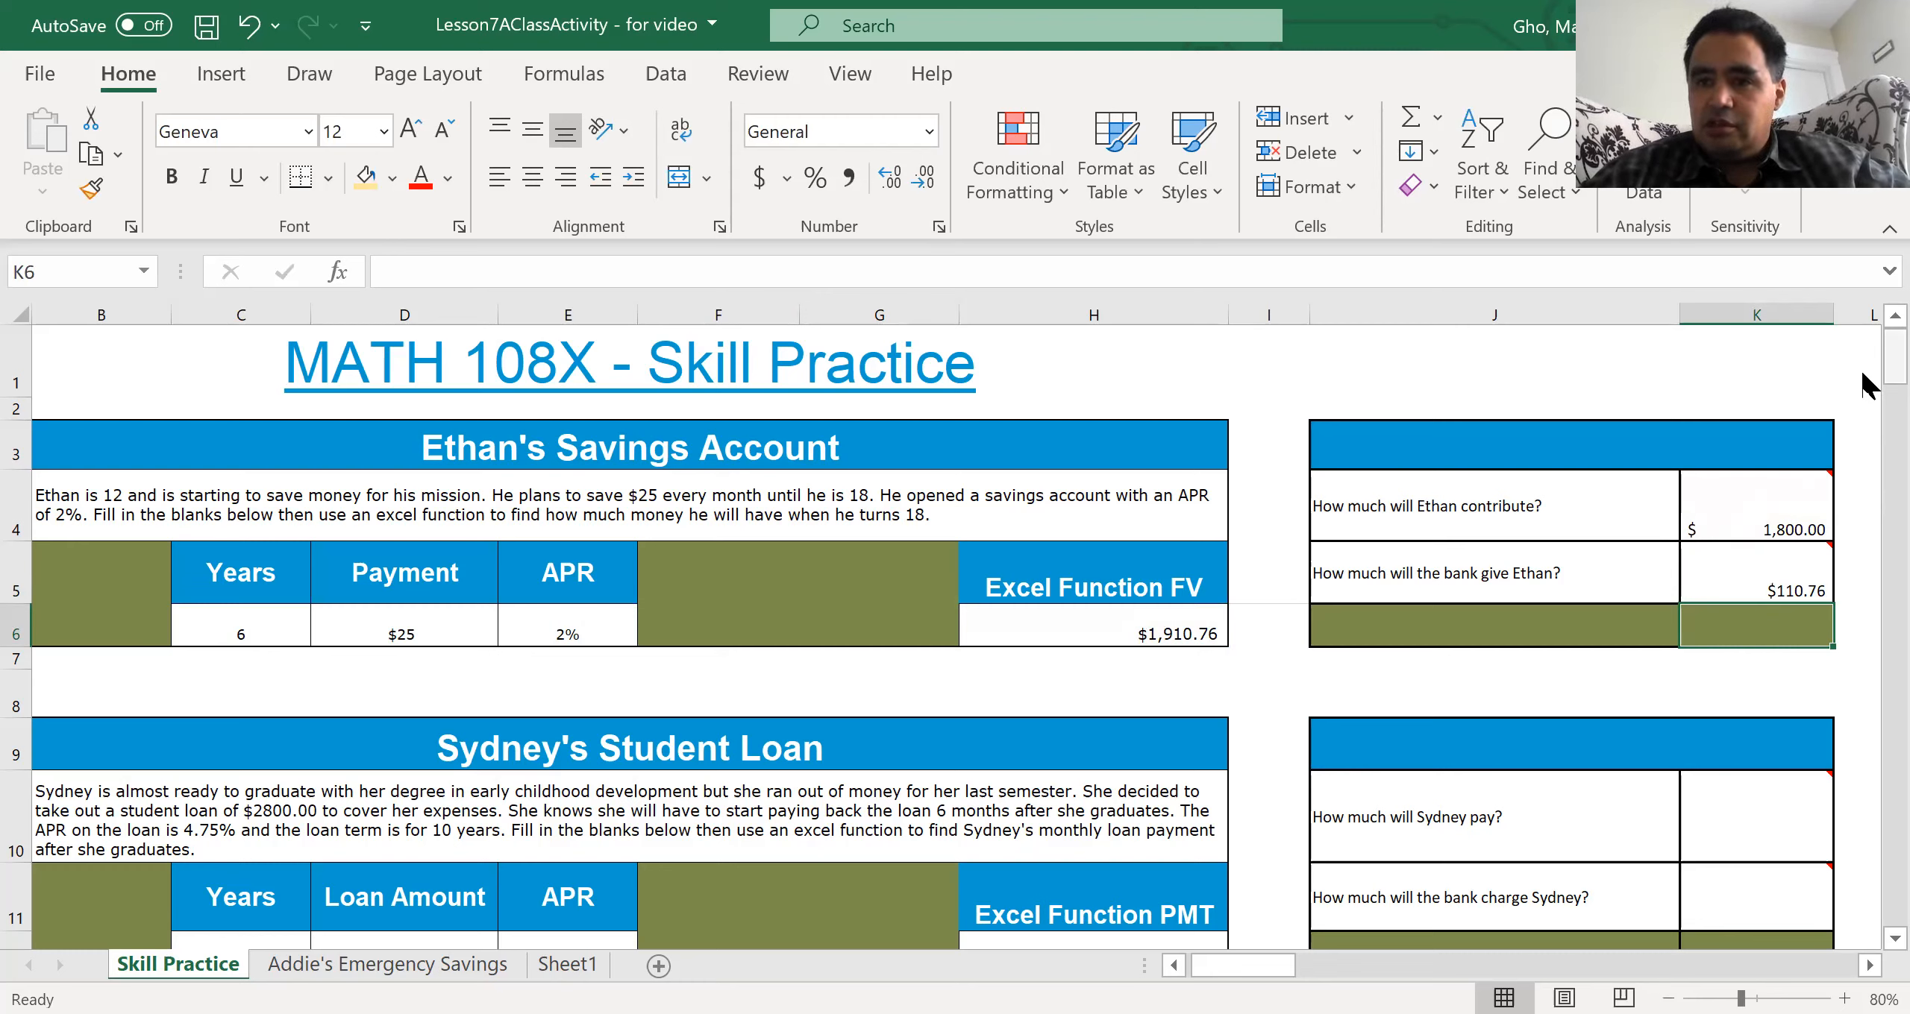
# Step: Enter 10 as the student loan's number of years in C12
pyautogui.scroll(-1, 1863, 385)
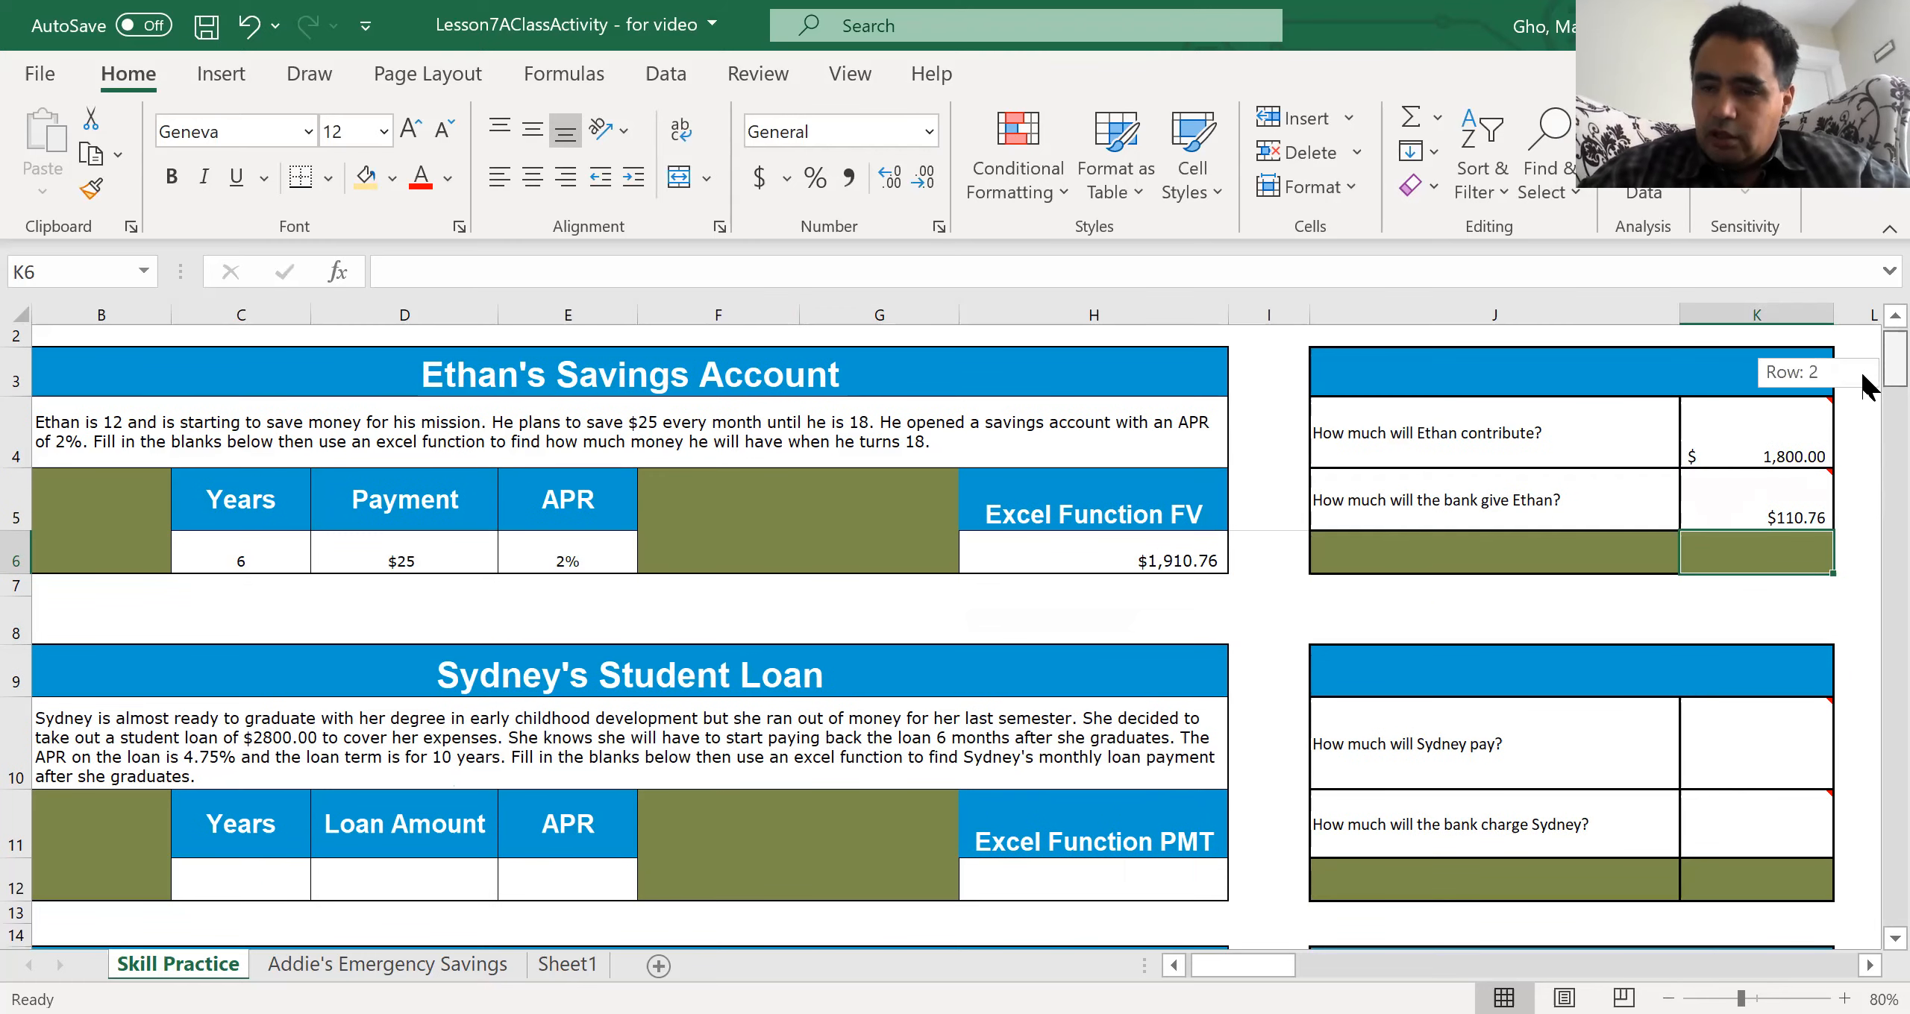
pyautogui.scroll(-1, 1863, 386)
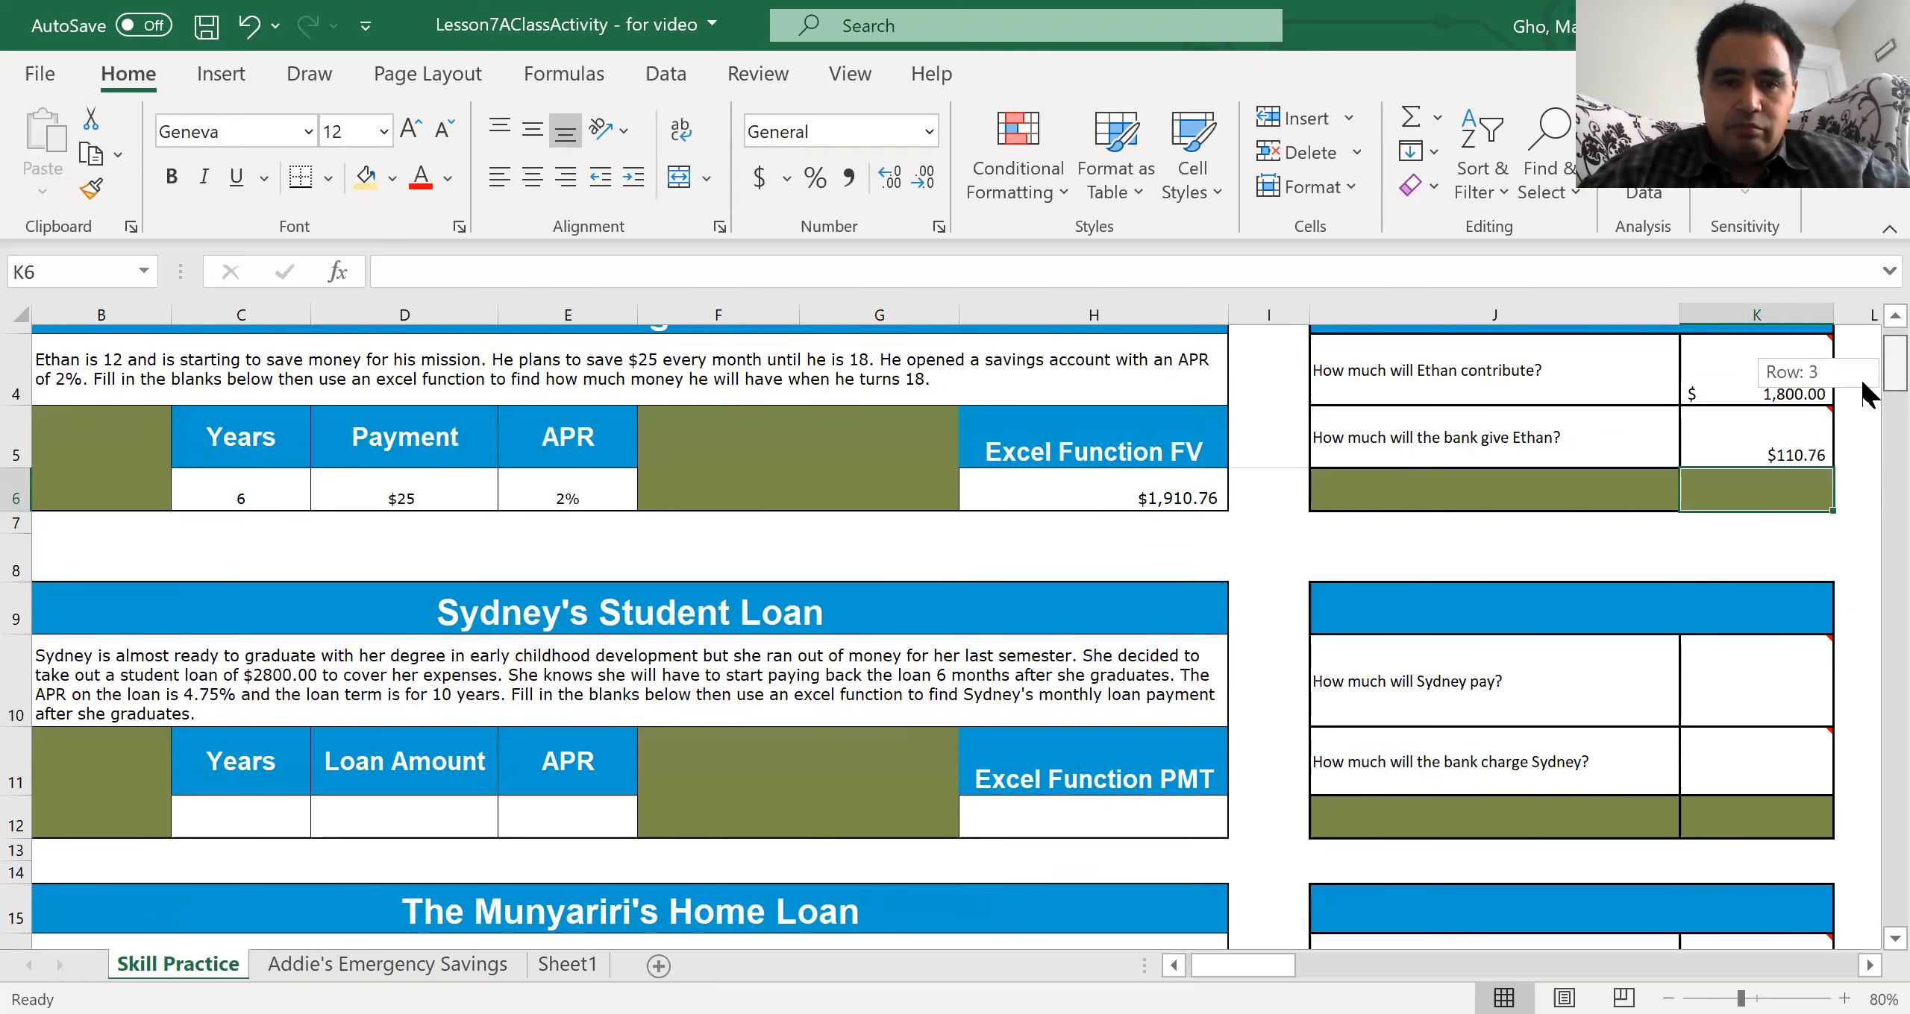
pyautogui.scroll(-3, 1861, 381)
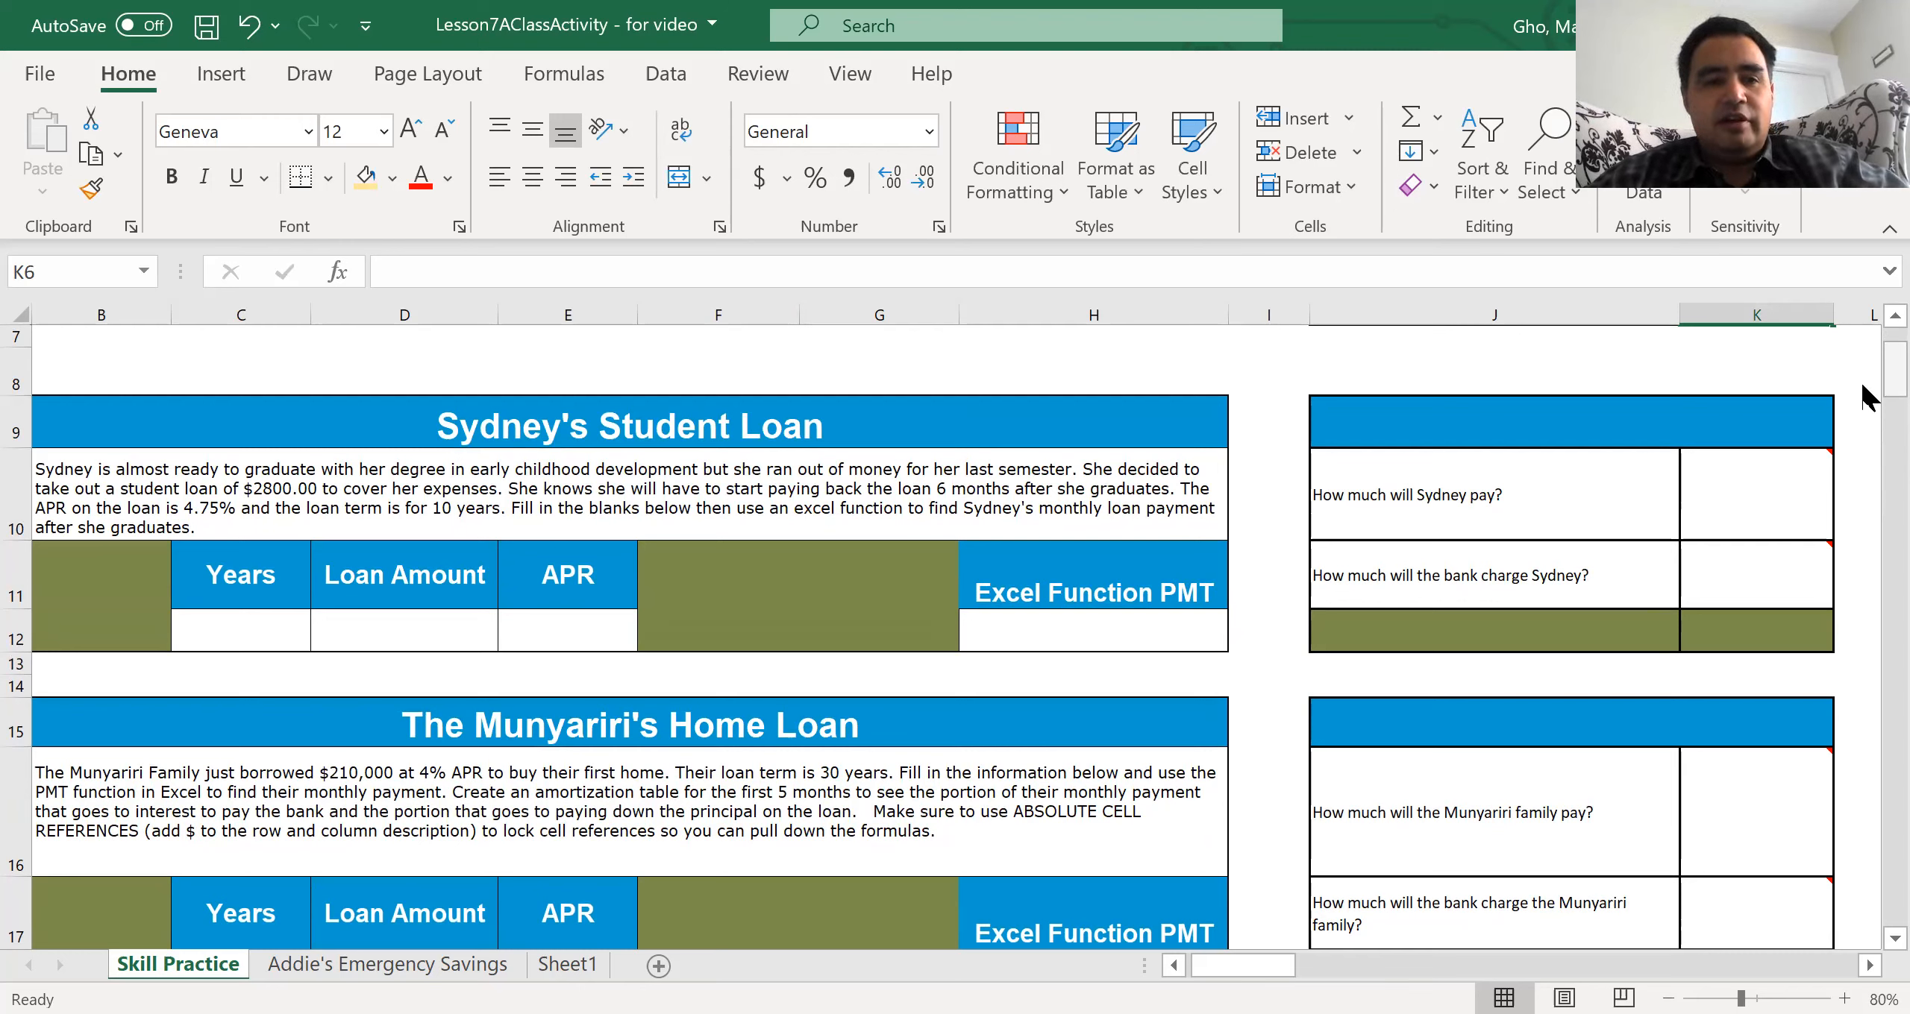
pyautogui.click(212, 623)
pyautogui.write('10')
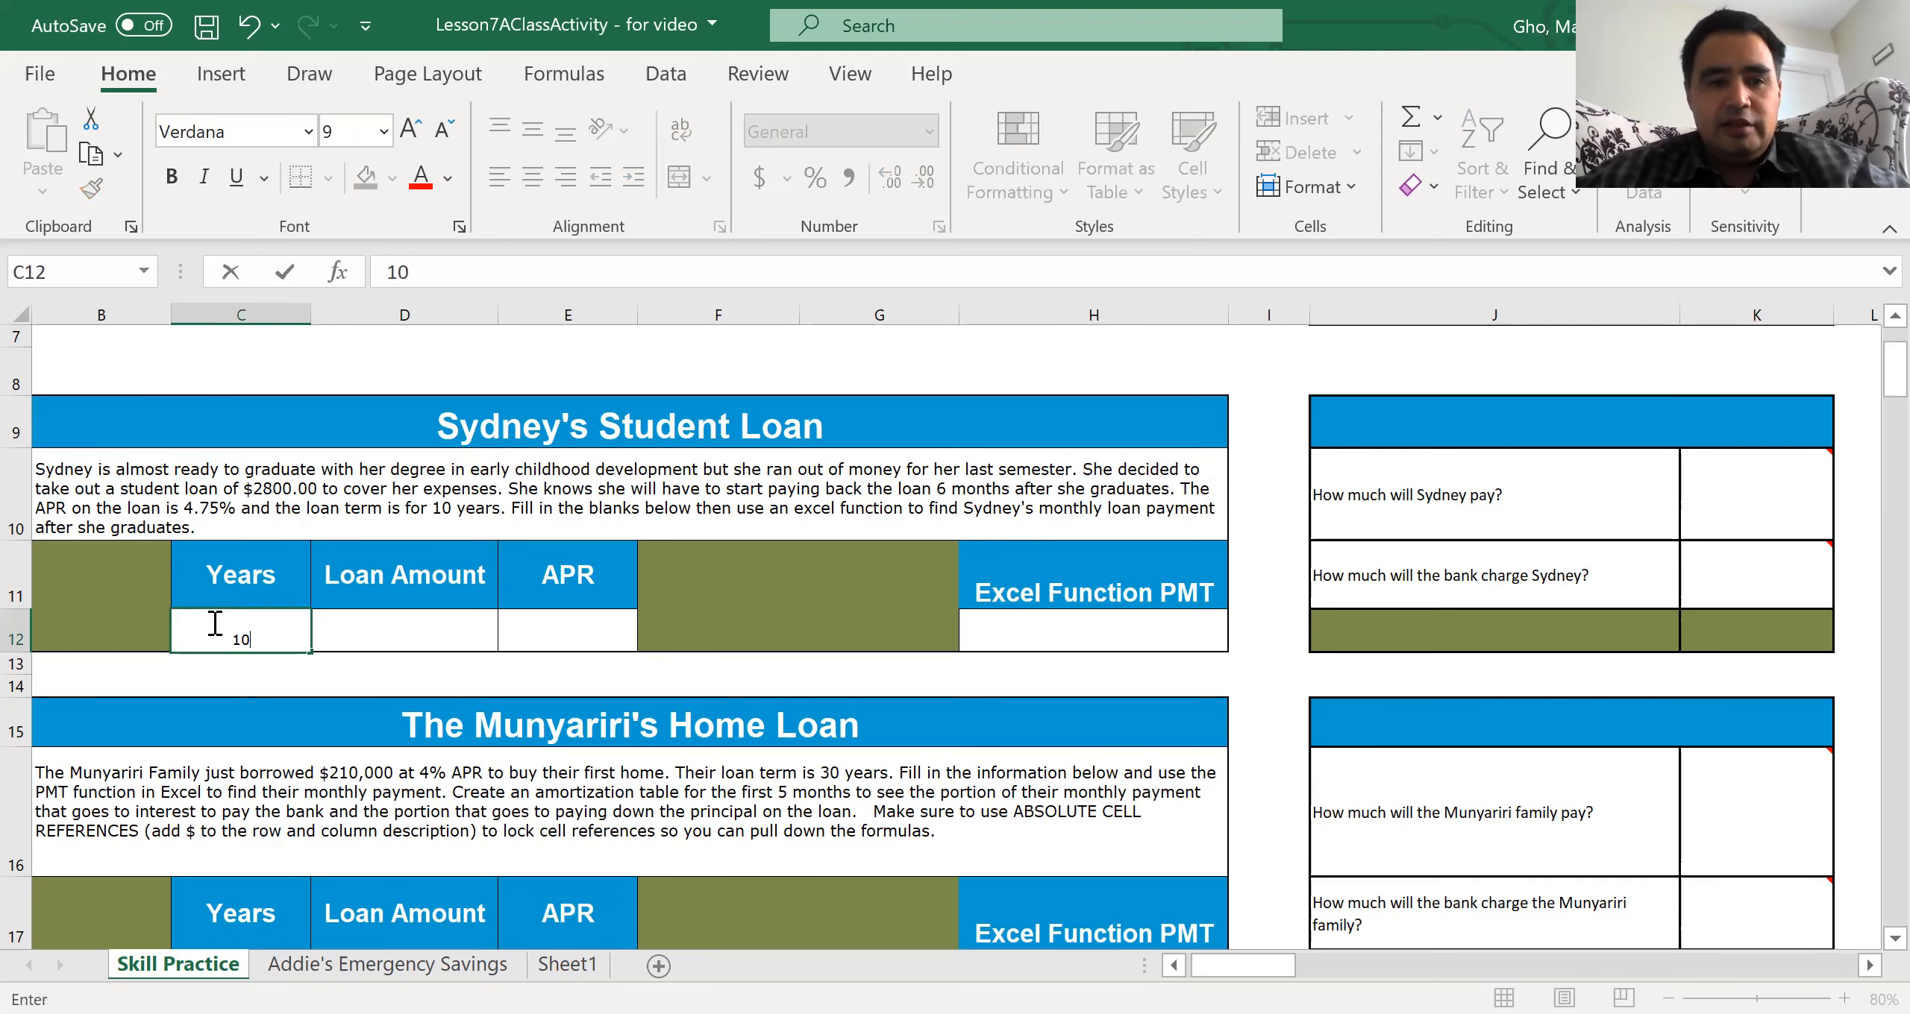
pyautogui.press('Tab')
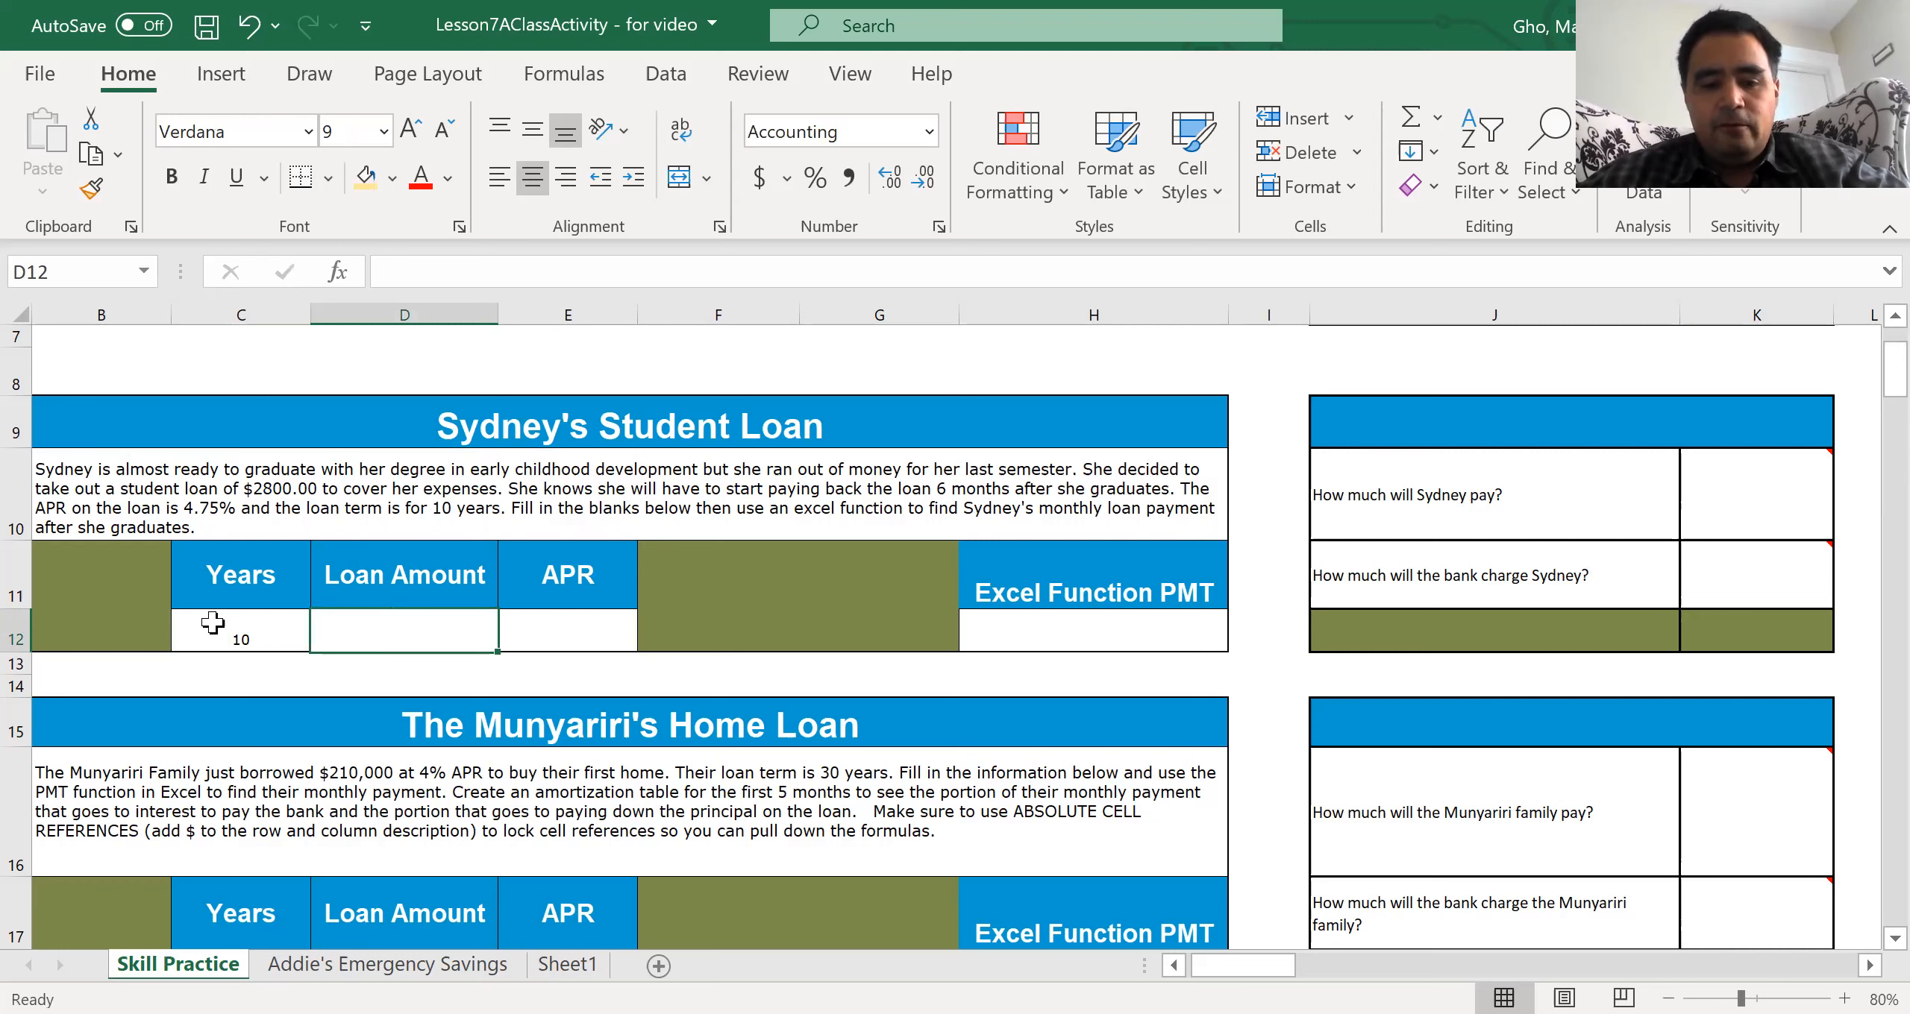
pyautogui.write('4.75')
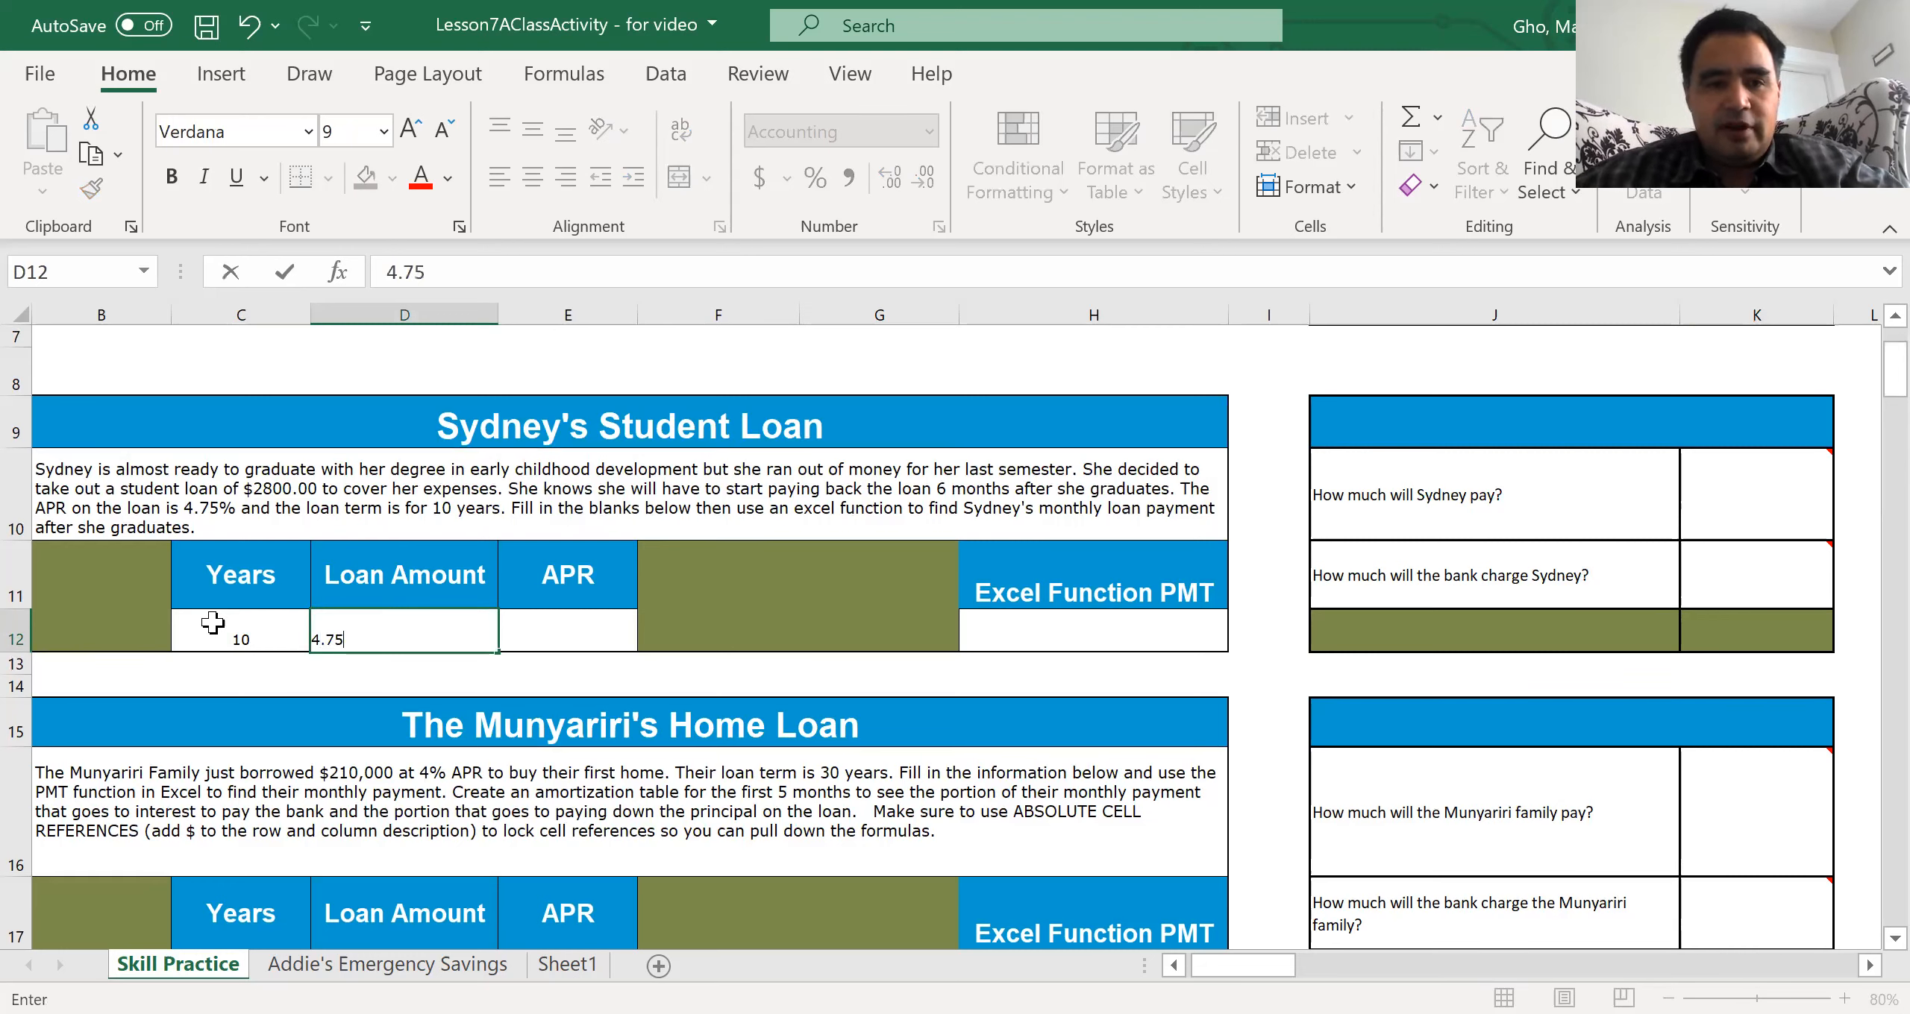
pyautogui.press('Tab')
pyautogui.hotkey('shift', 'Tab')
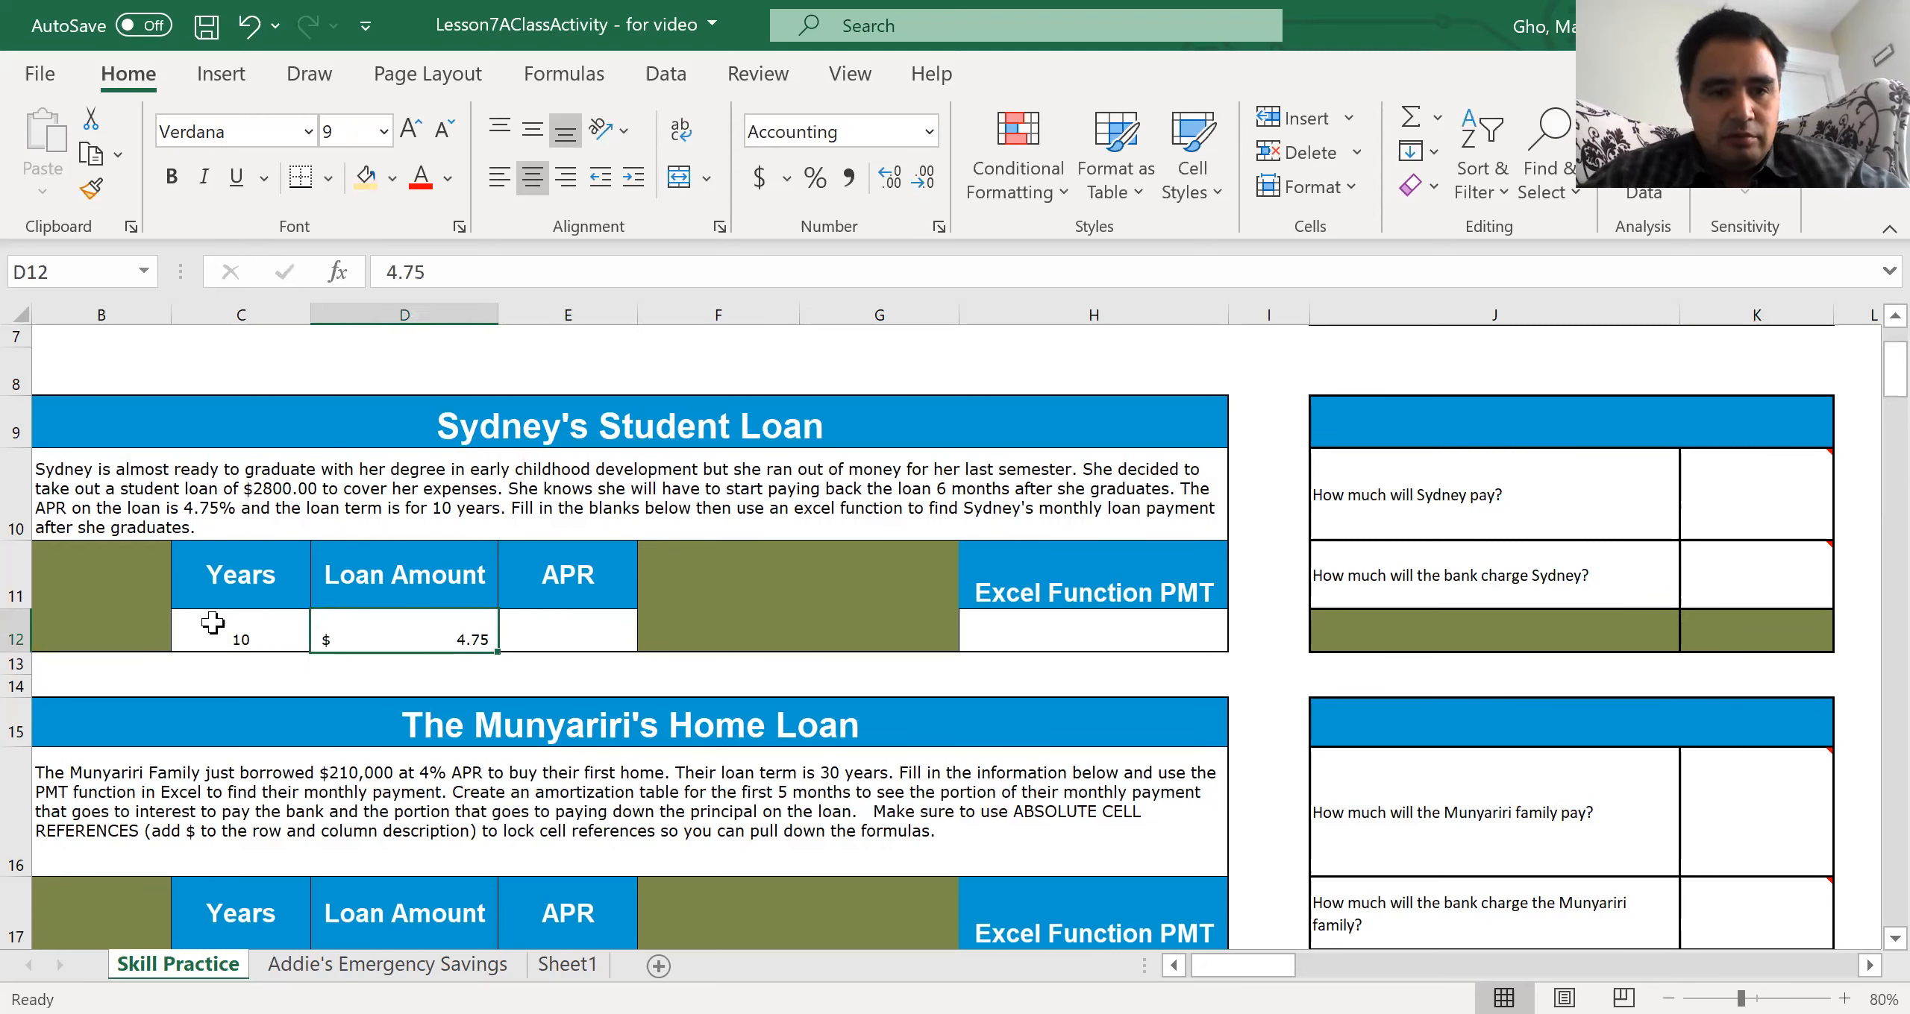
# Step: Enter 4.75% as the student loan's APR in E12 and 2800 as its loan amount in D12
pyautogui.press('Tab')
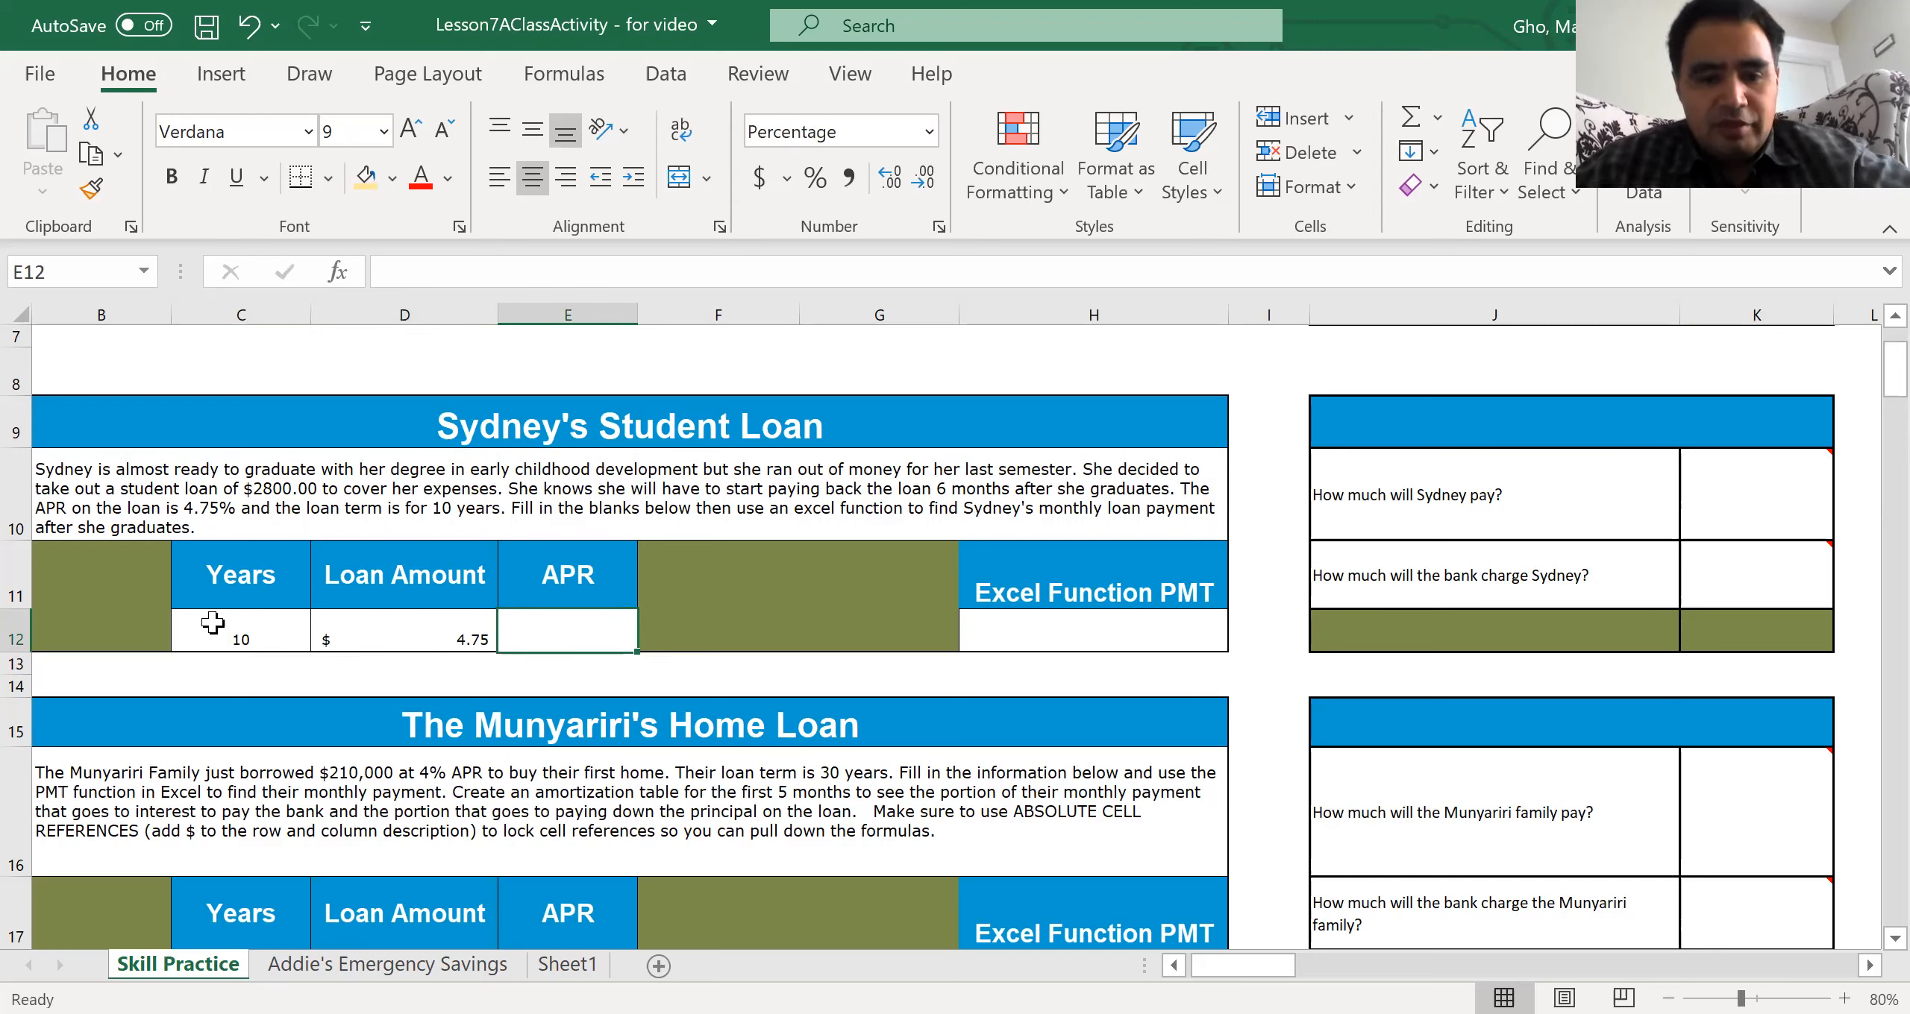
pyautogui.write('4.7')
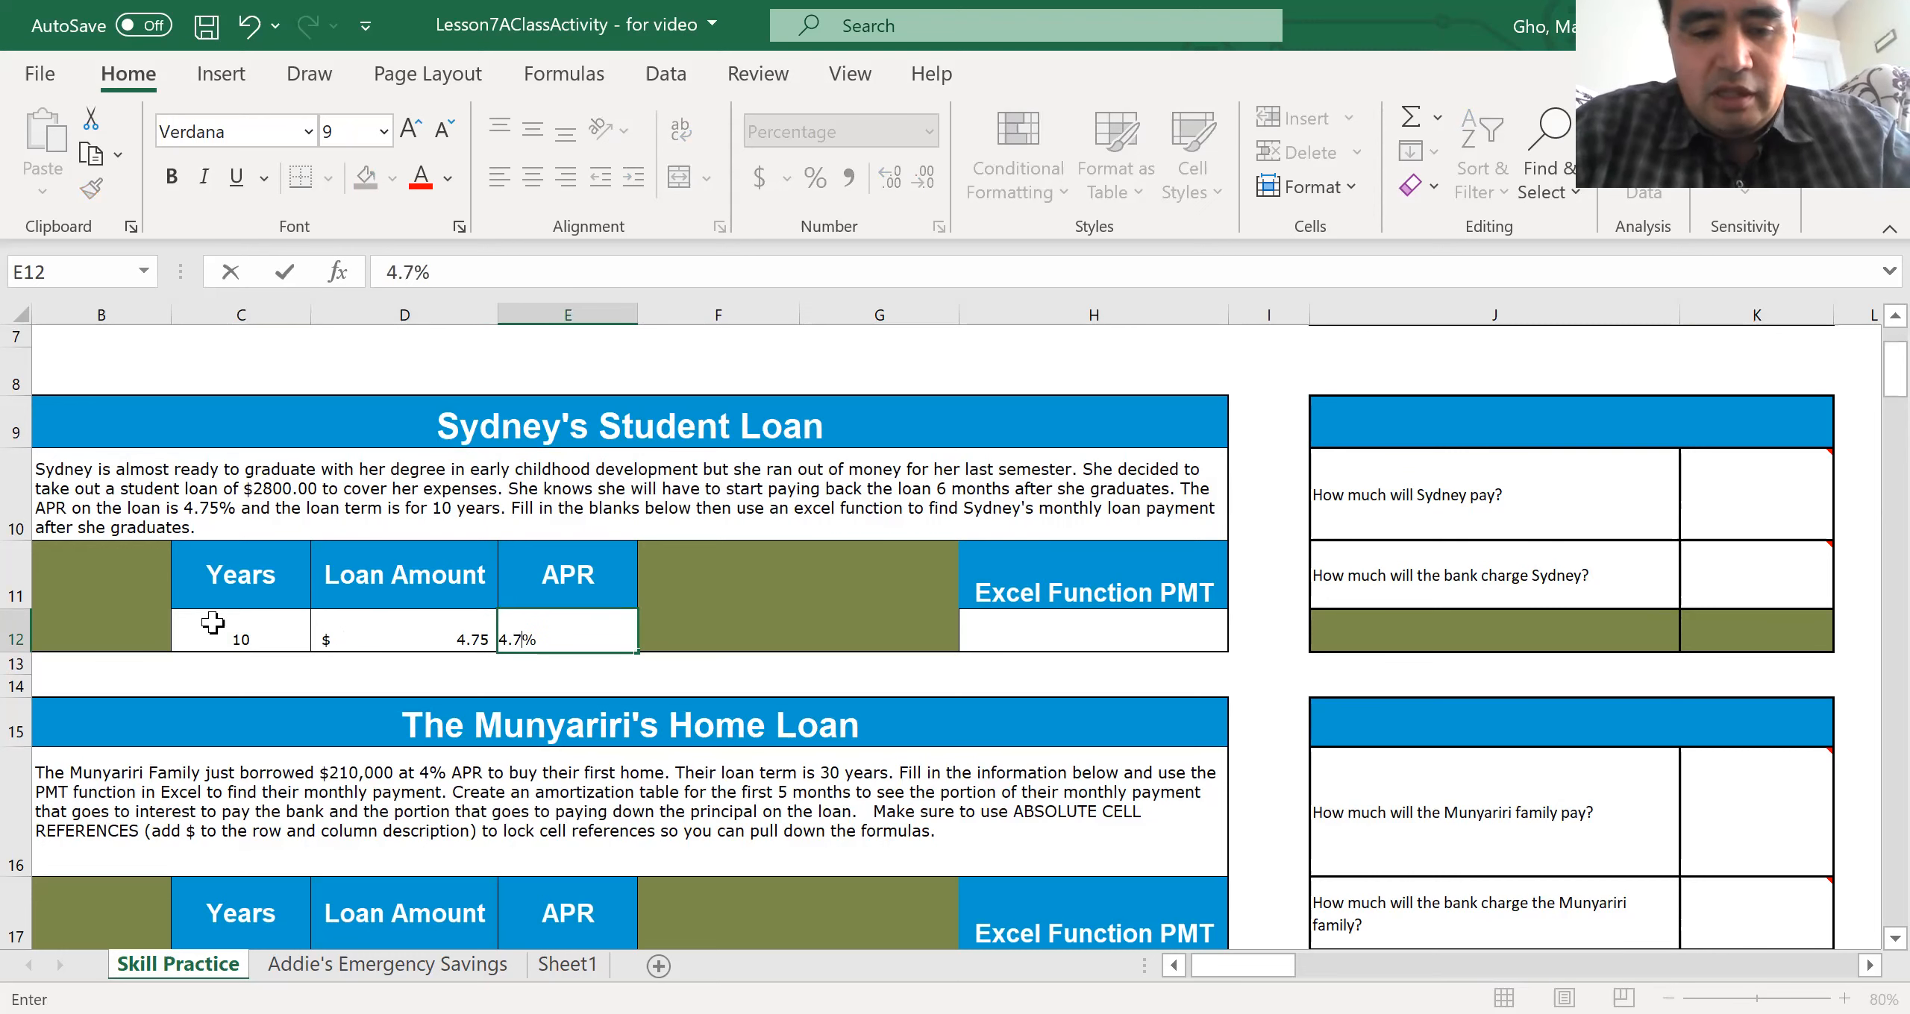
pyautogui.write('5')
pyautogui.hotkey('shift', 'Tab')
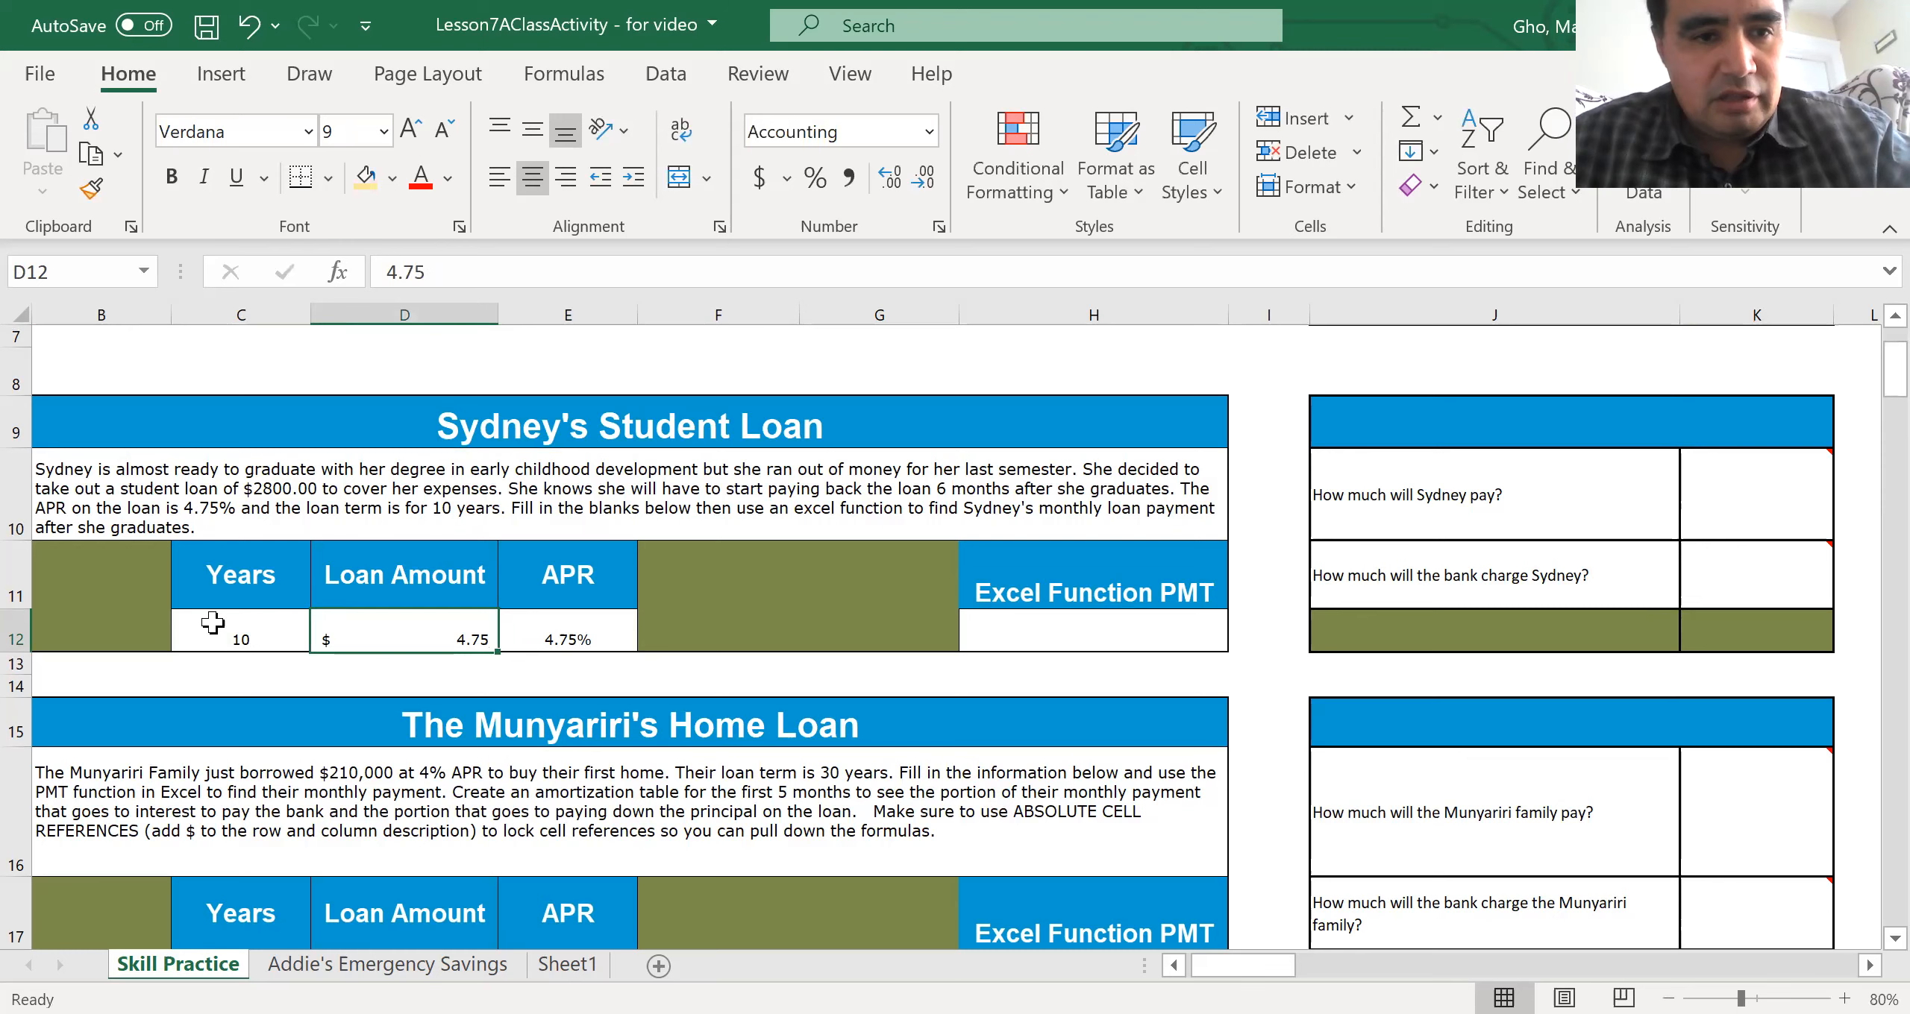
pyautogui.write('2800')
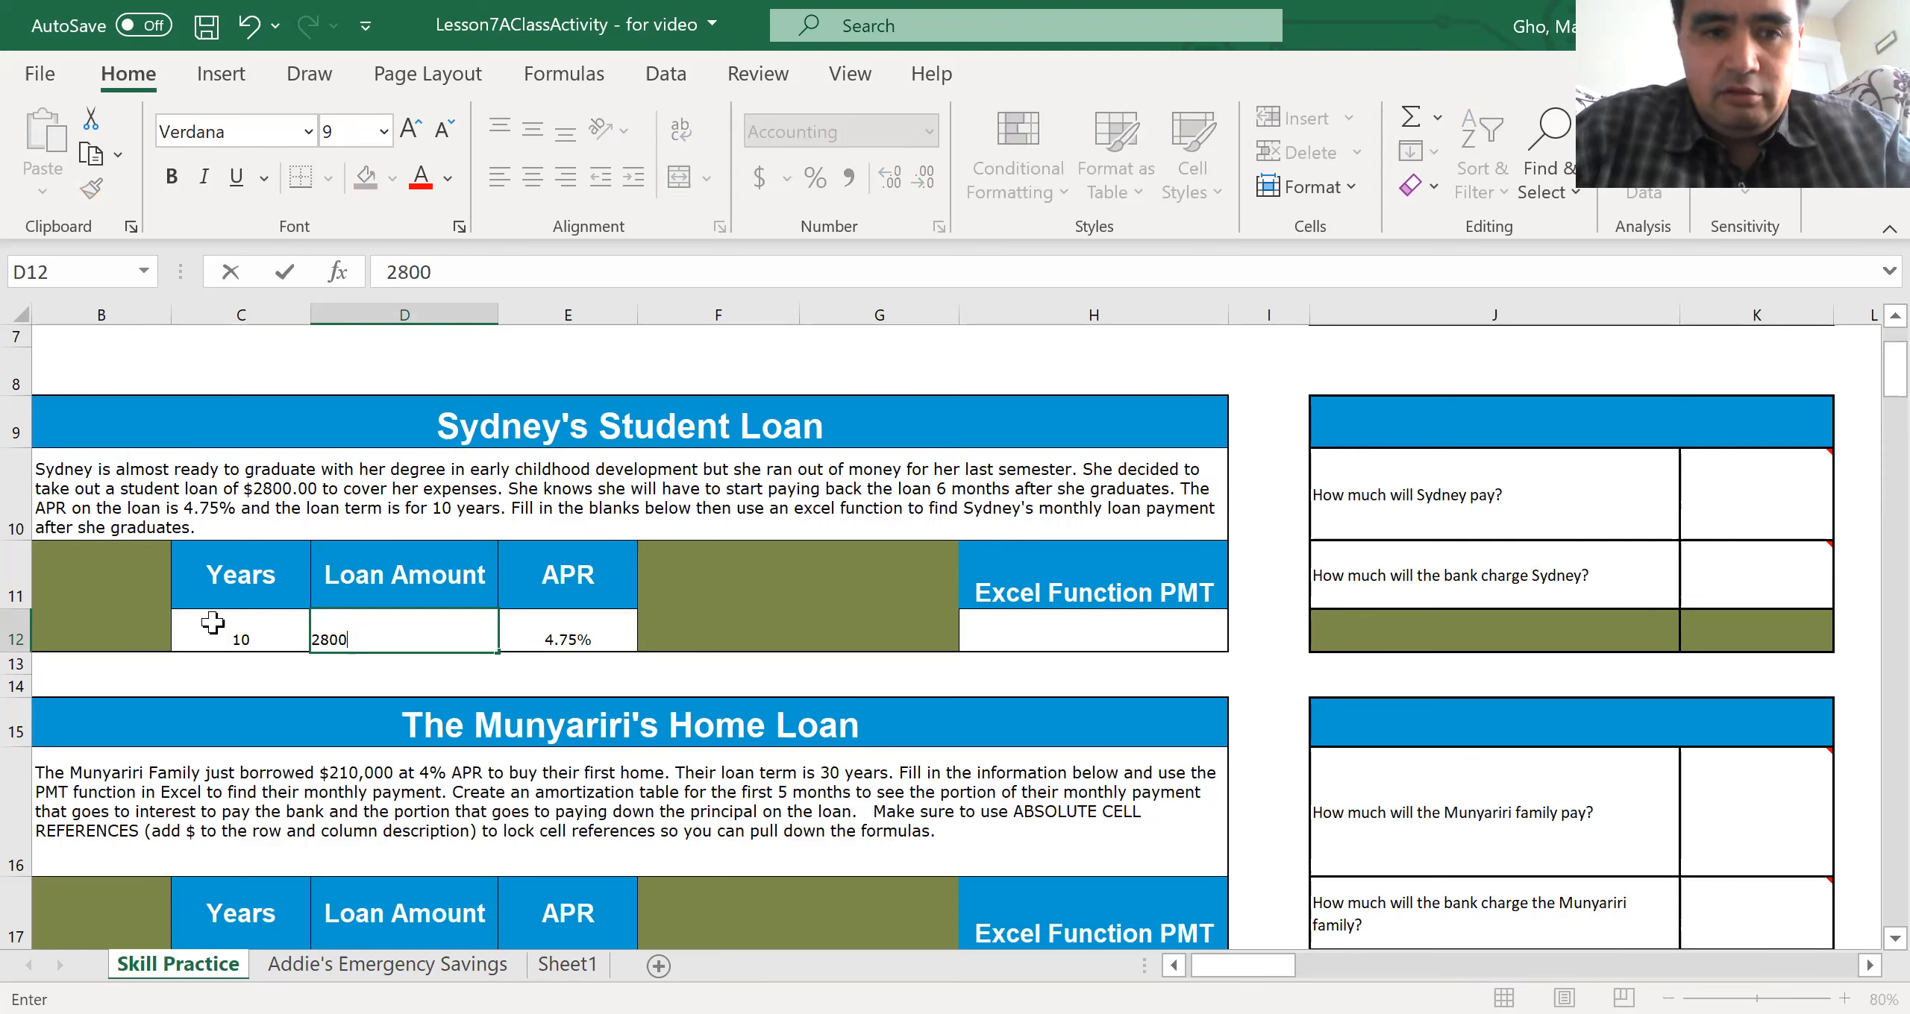
pyautogui.press('Tab')
# Step: Calculate the student loan's monthly payment in H12 with the formula =PMT(E12/12,C12*12,-D12)
pyautogui.press('Tab')
pyautogui.press('Tab')
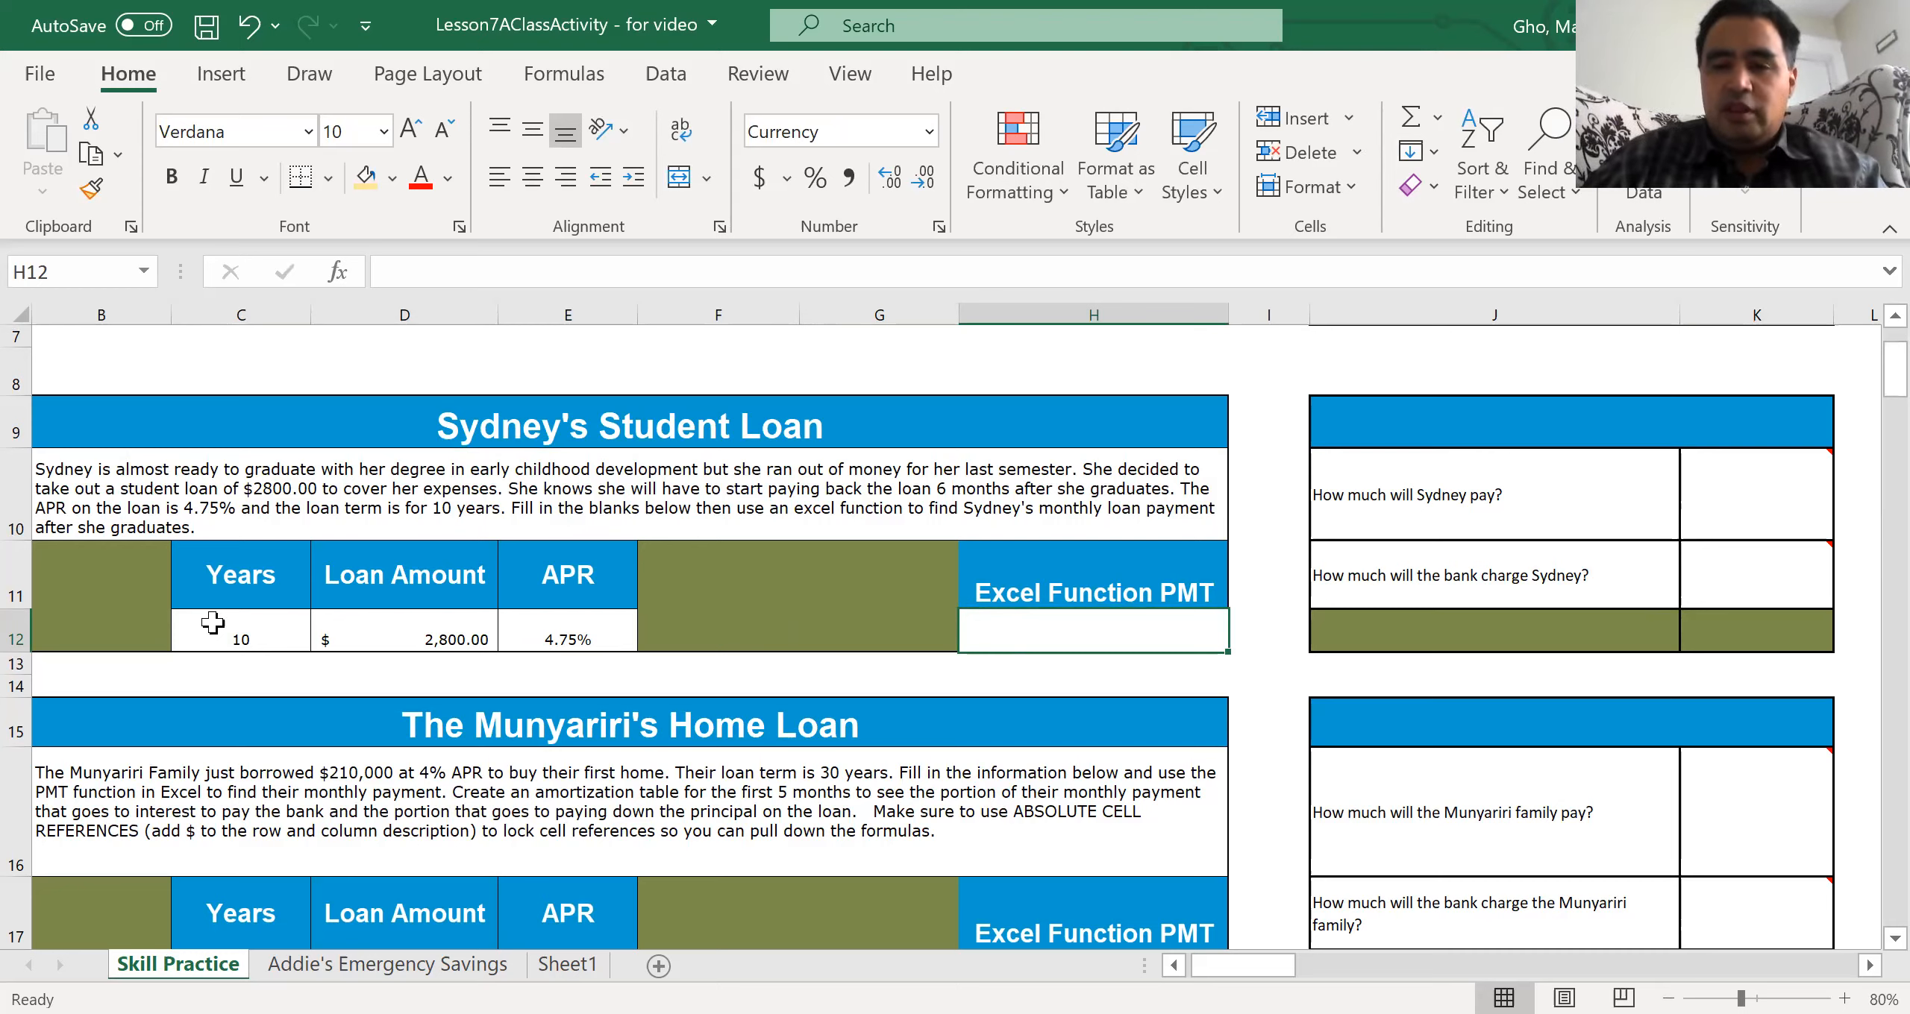
pyautogui.write('=')
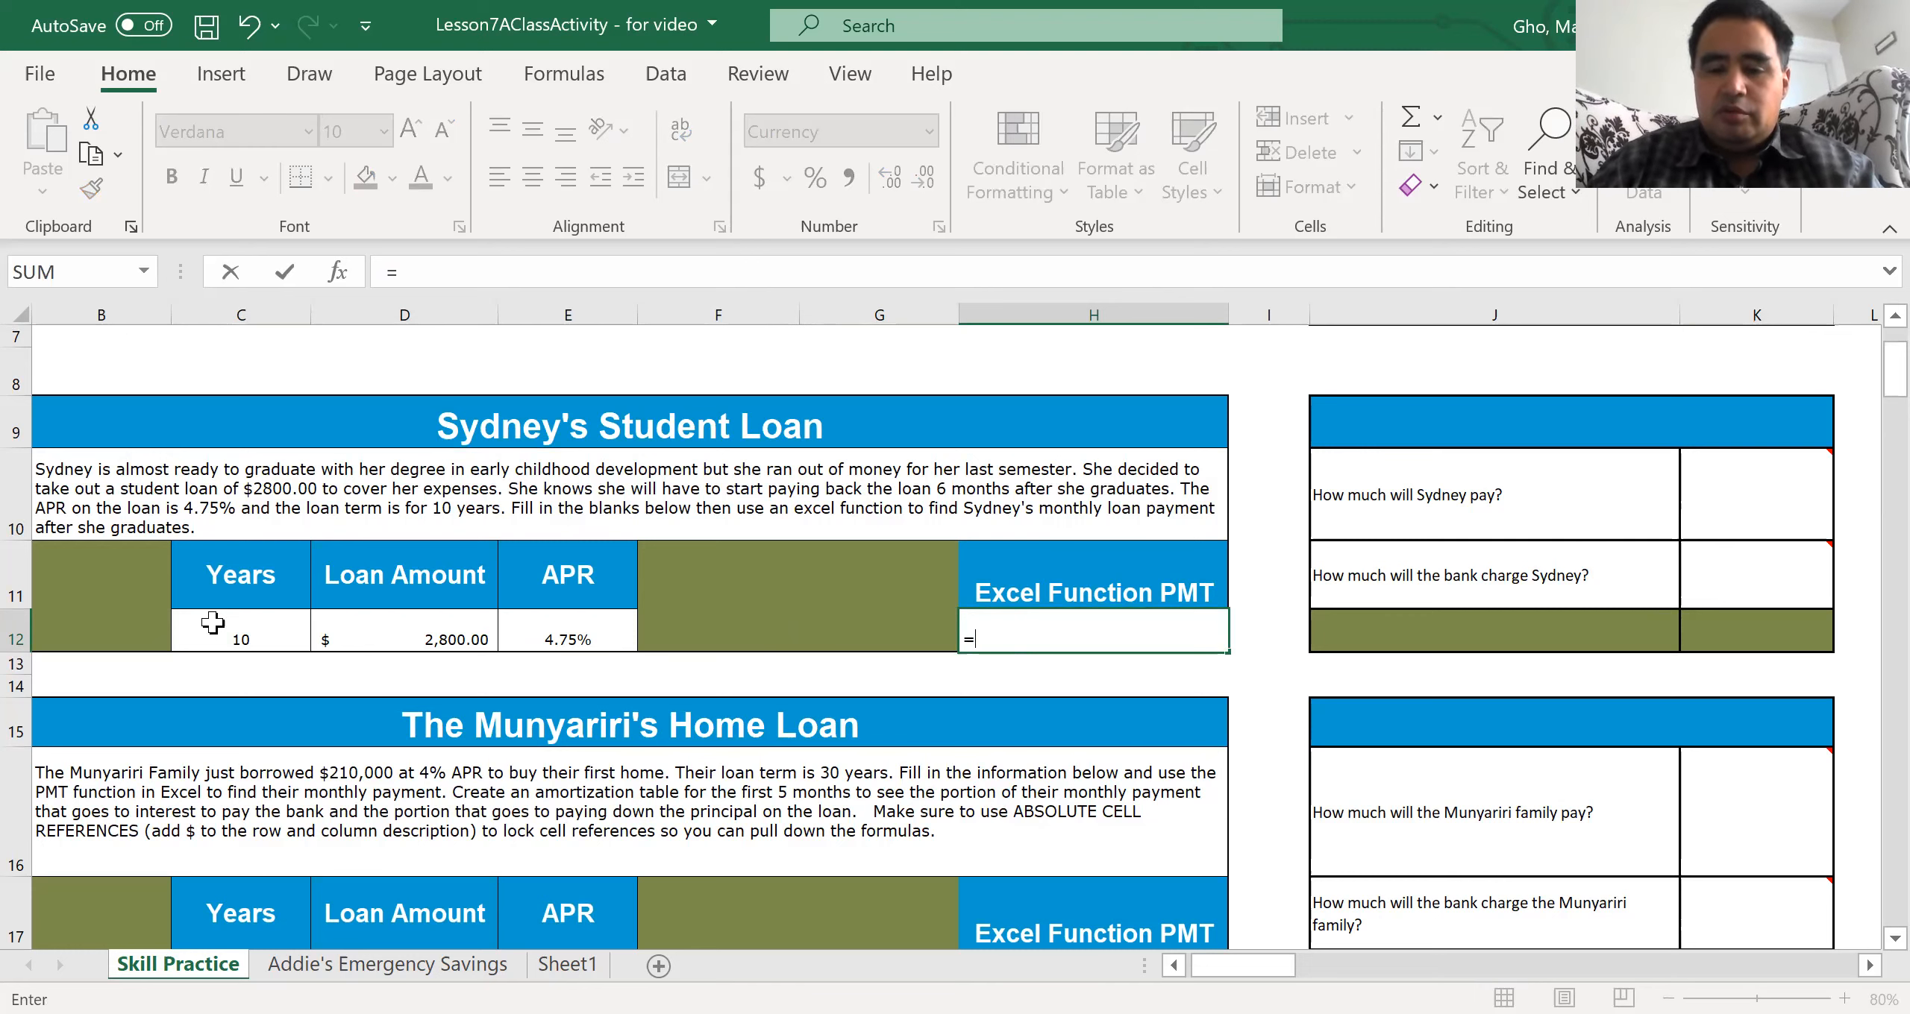
pyautogui.write('pmt(')
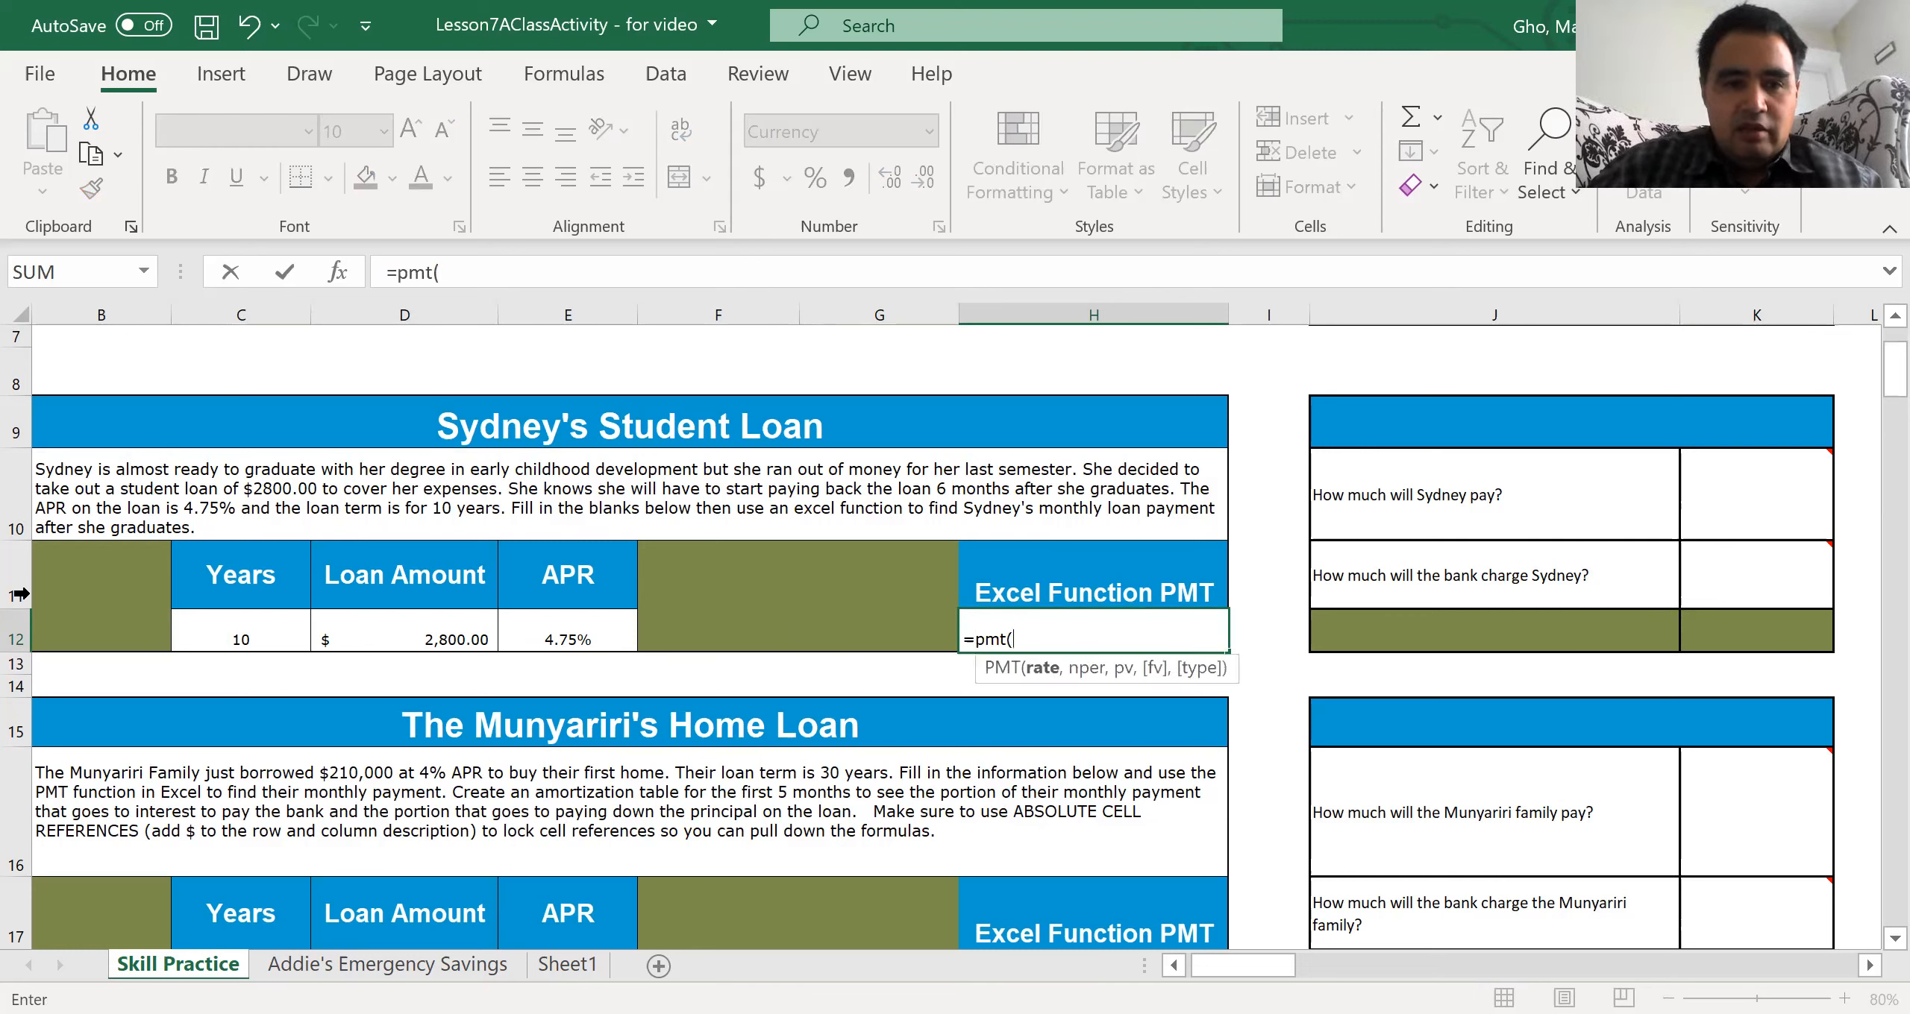
pyautogui.click(600, 628)
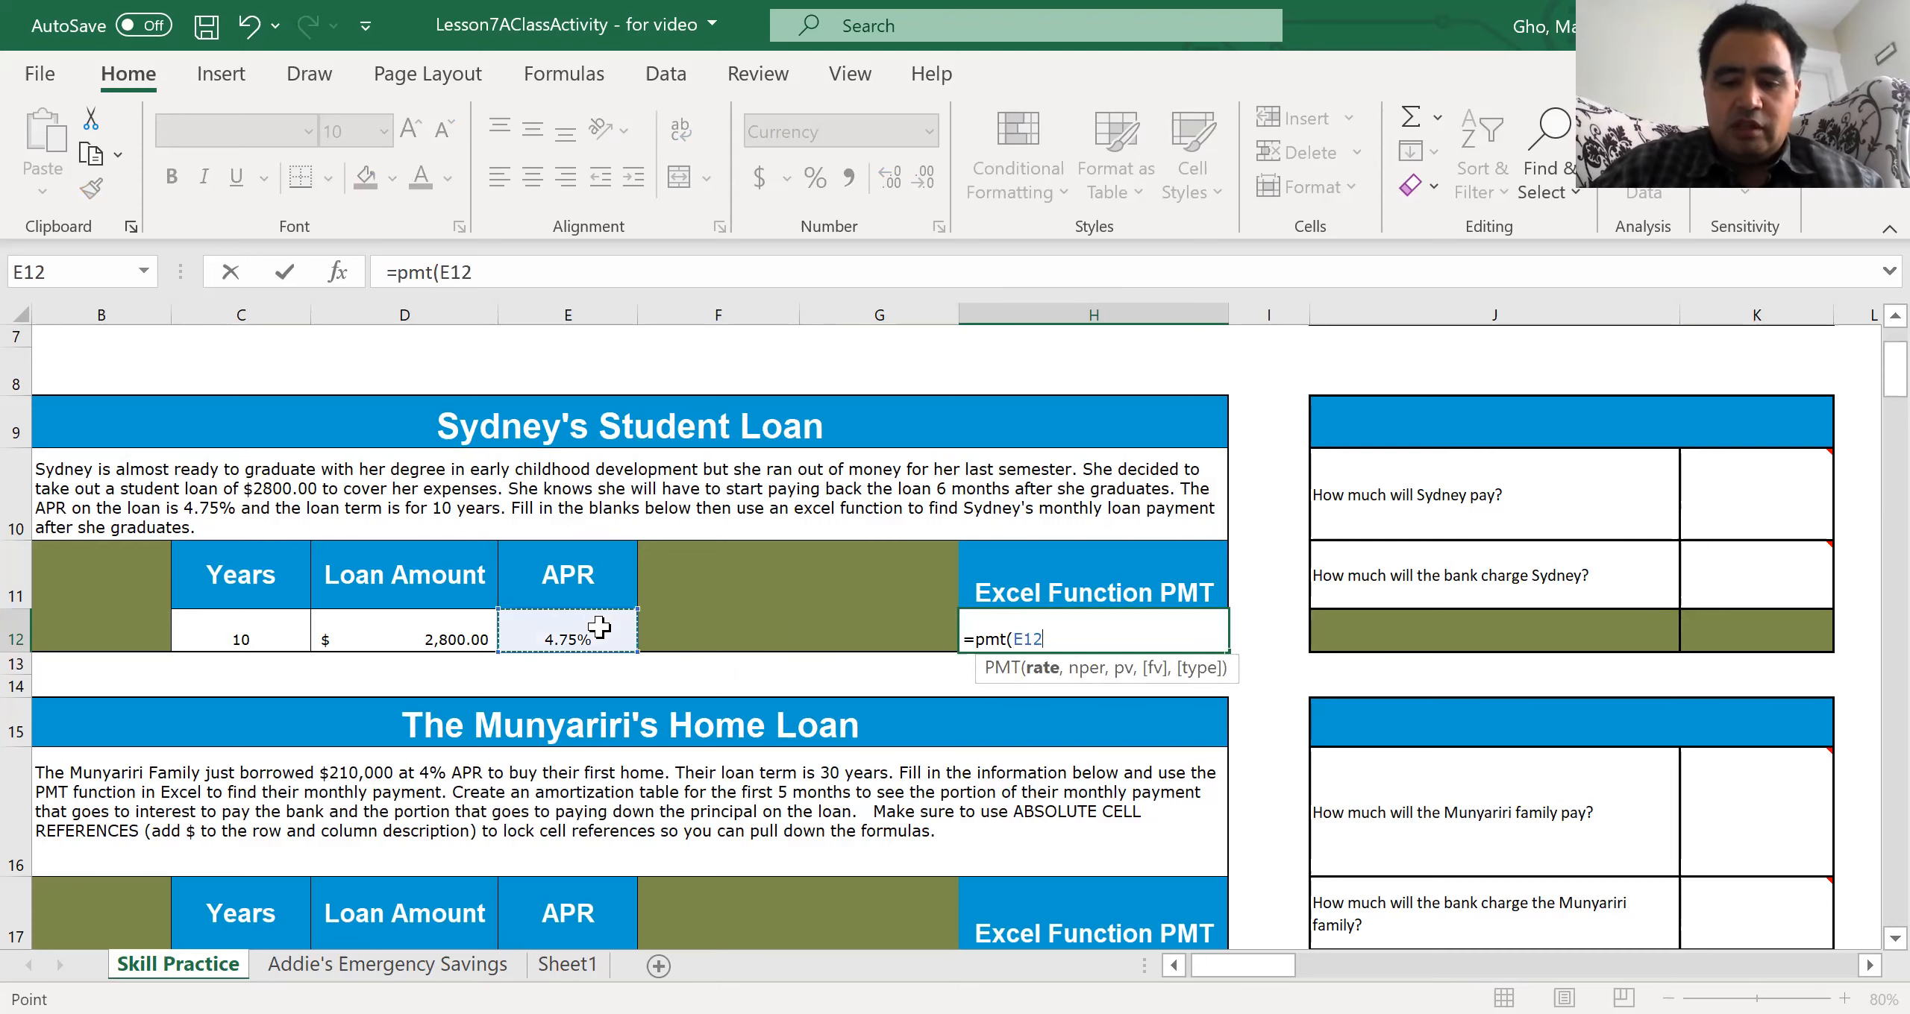
pyautogui.write('/12,')
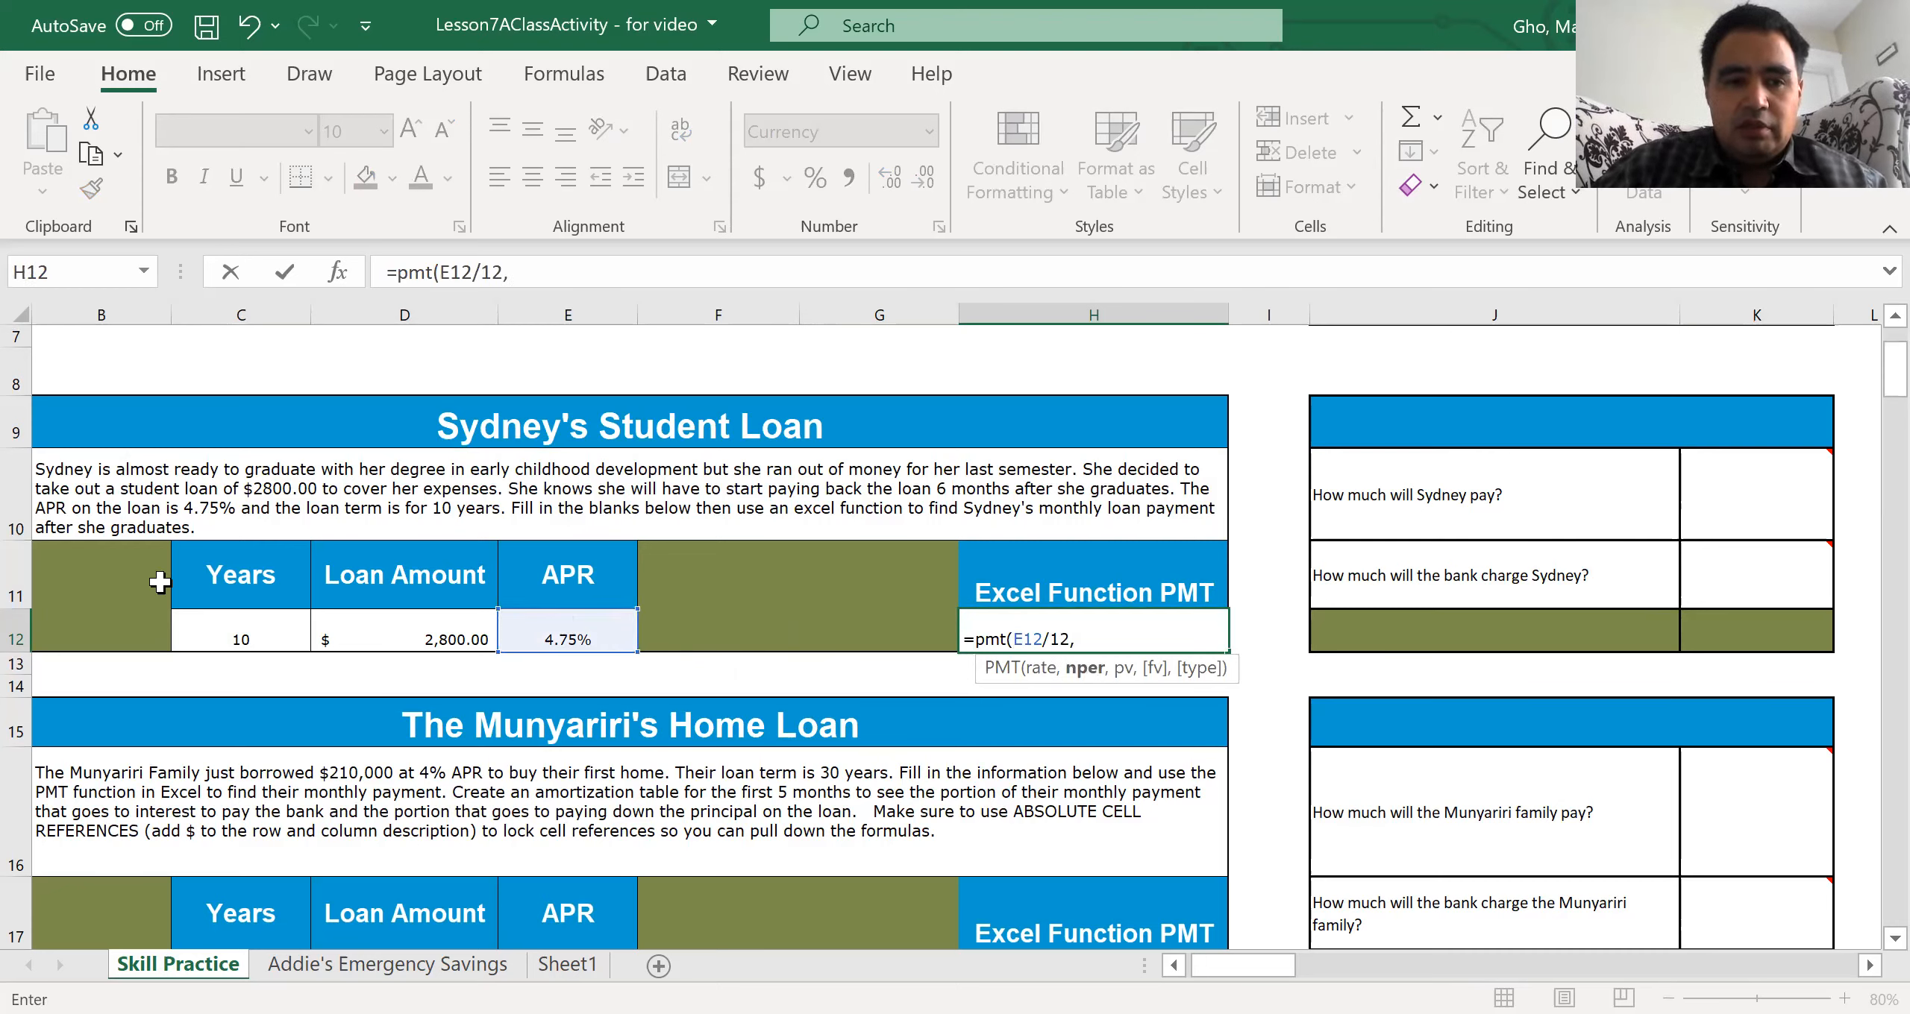
pyautogui.click(234, 625)
pyautogui.write('*12')
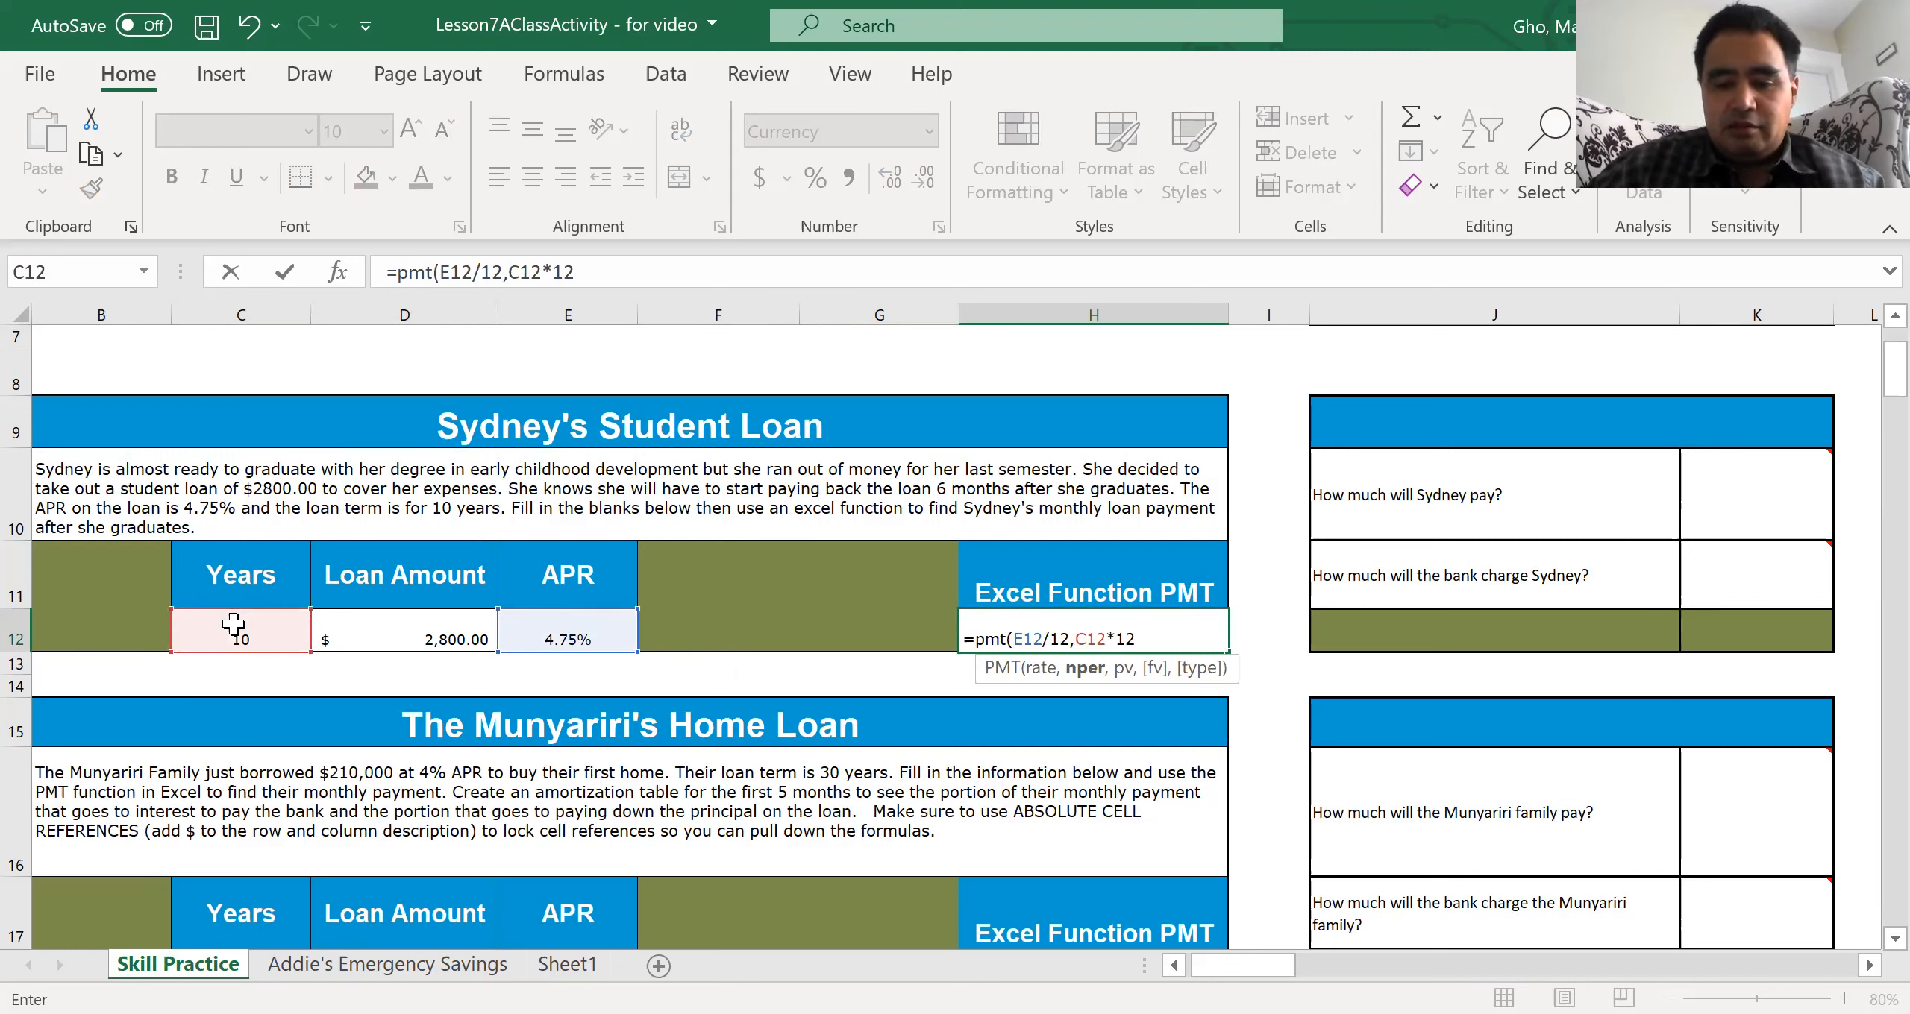
pyautogui.write(',')
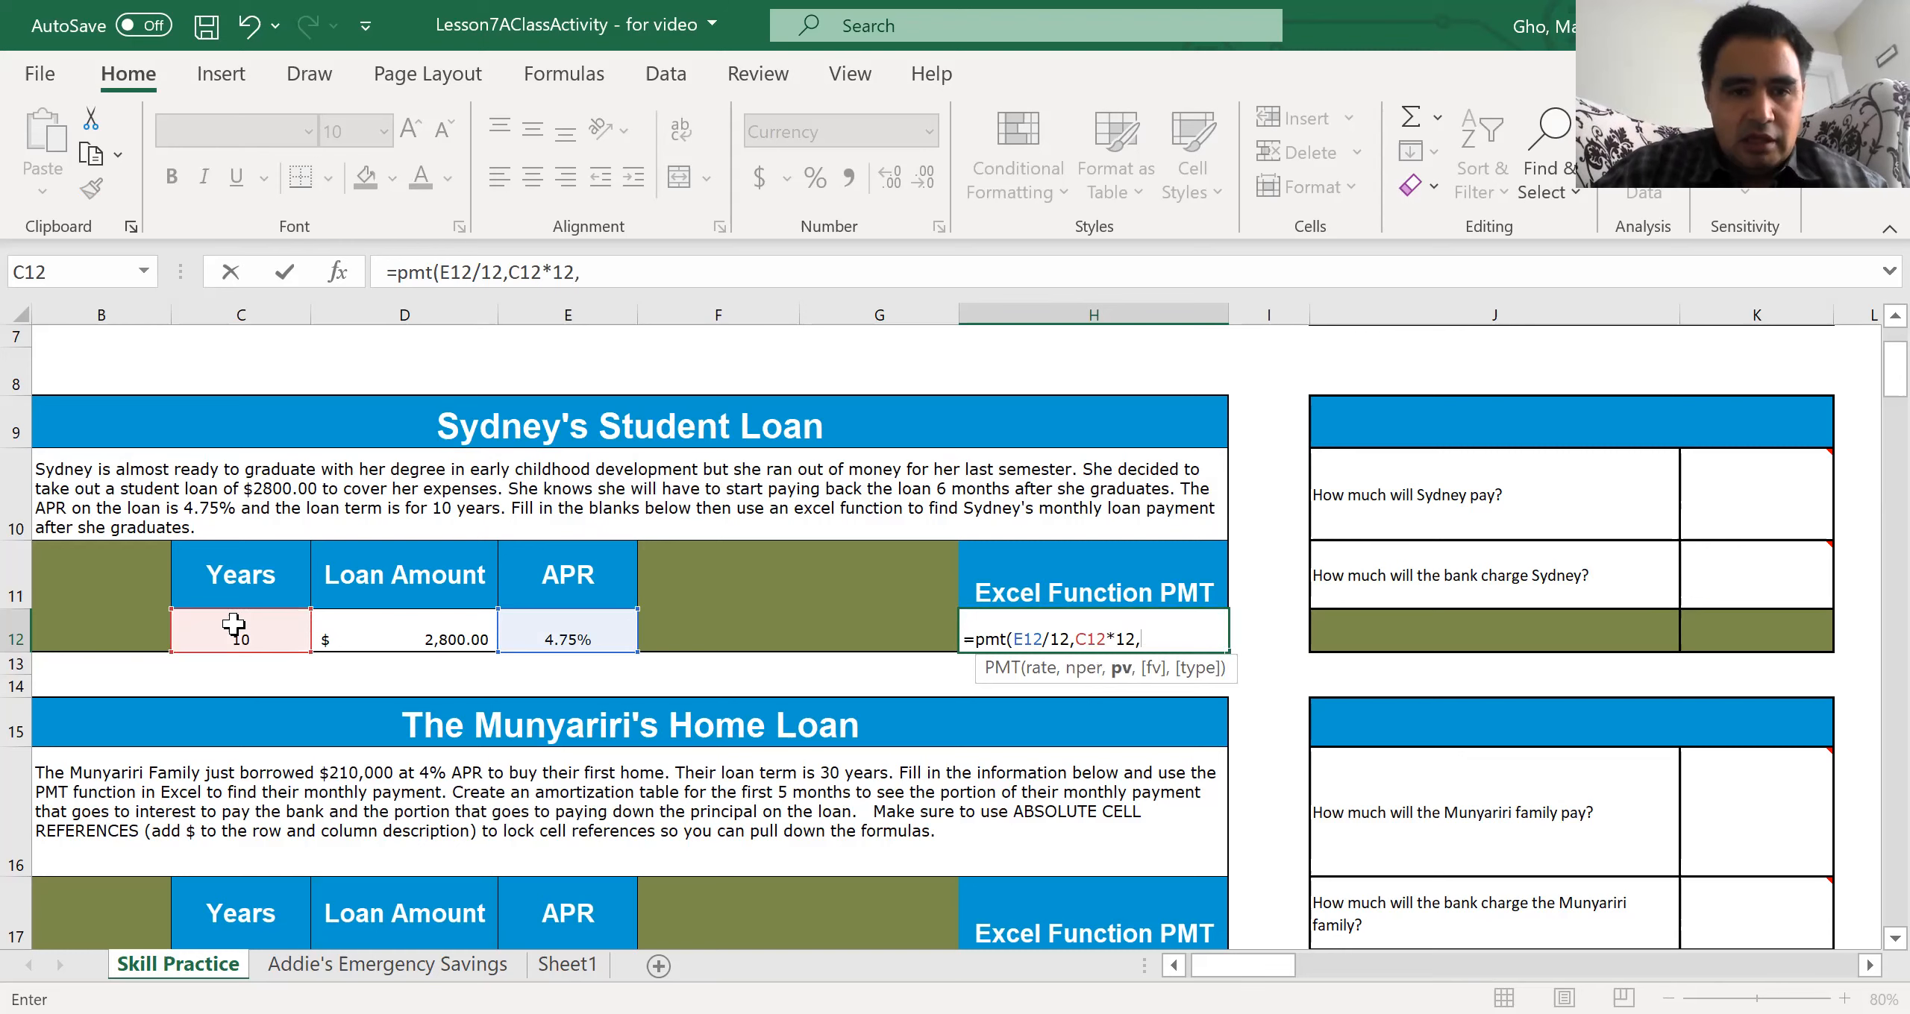
pyautogui.write('-')
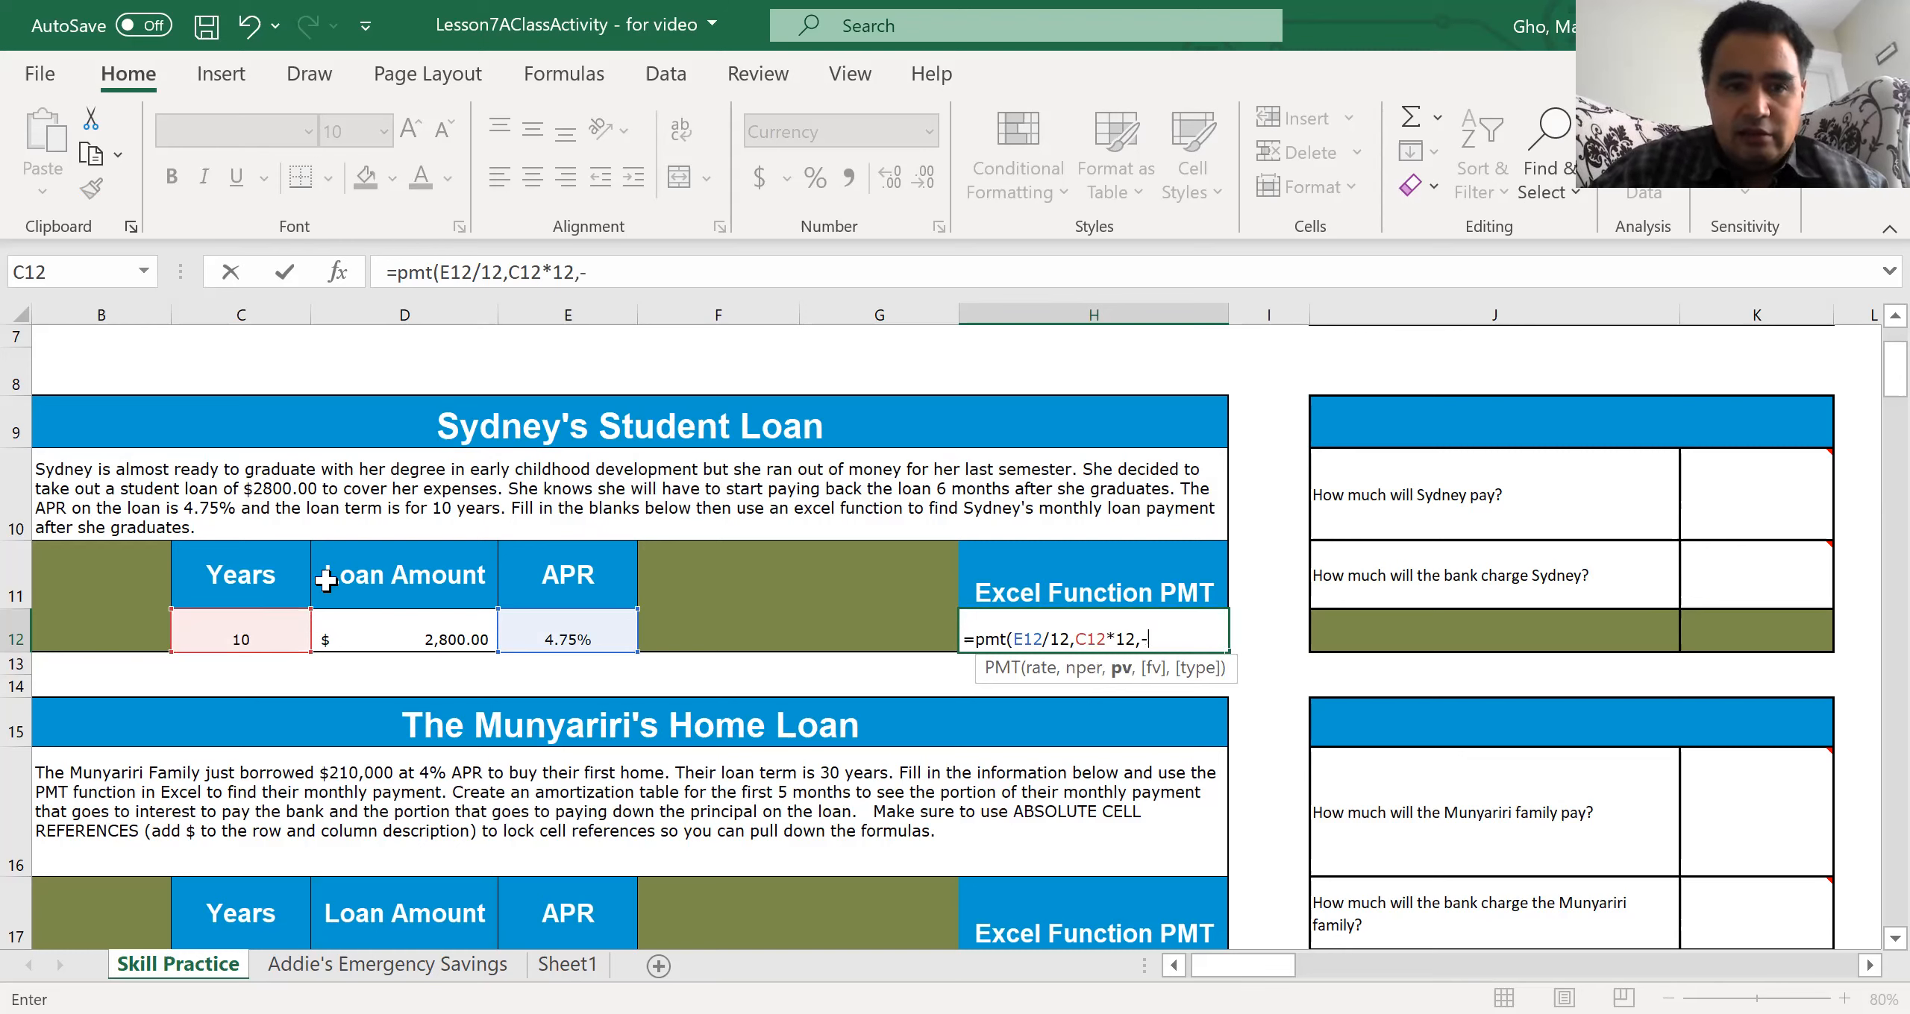
pyautogui.click(452, 638)
pyautogui.write(')')
pyautogui.press('Return')
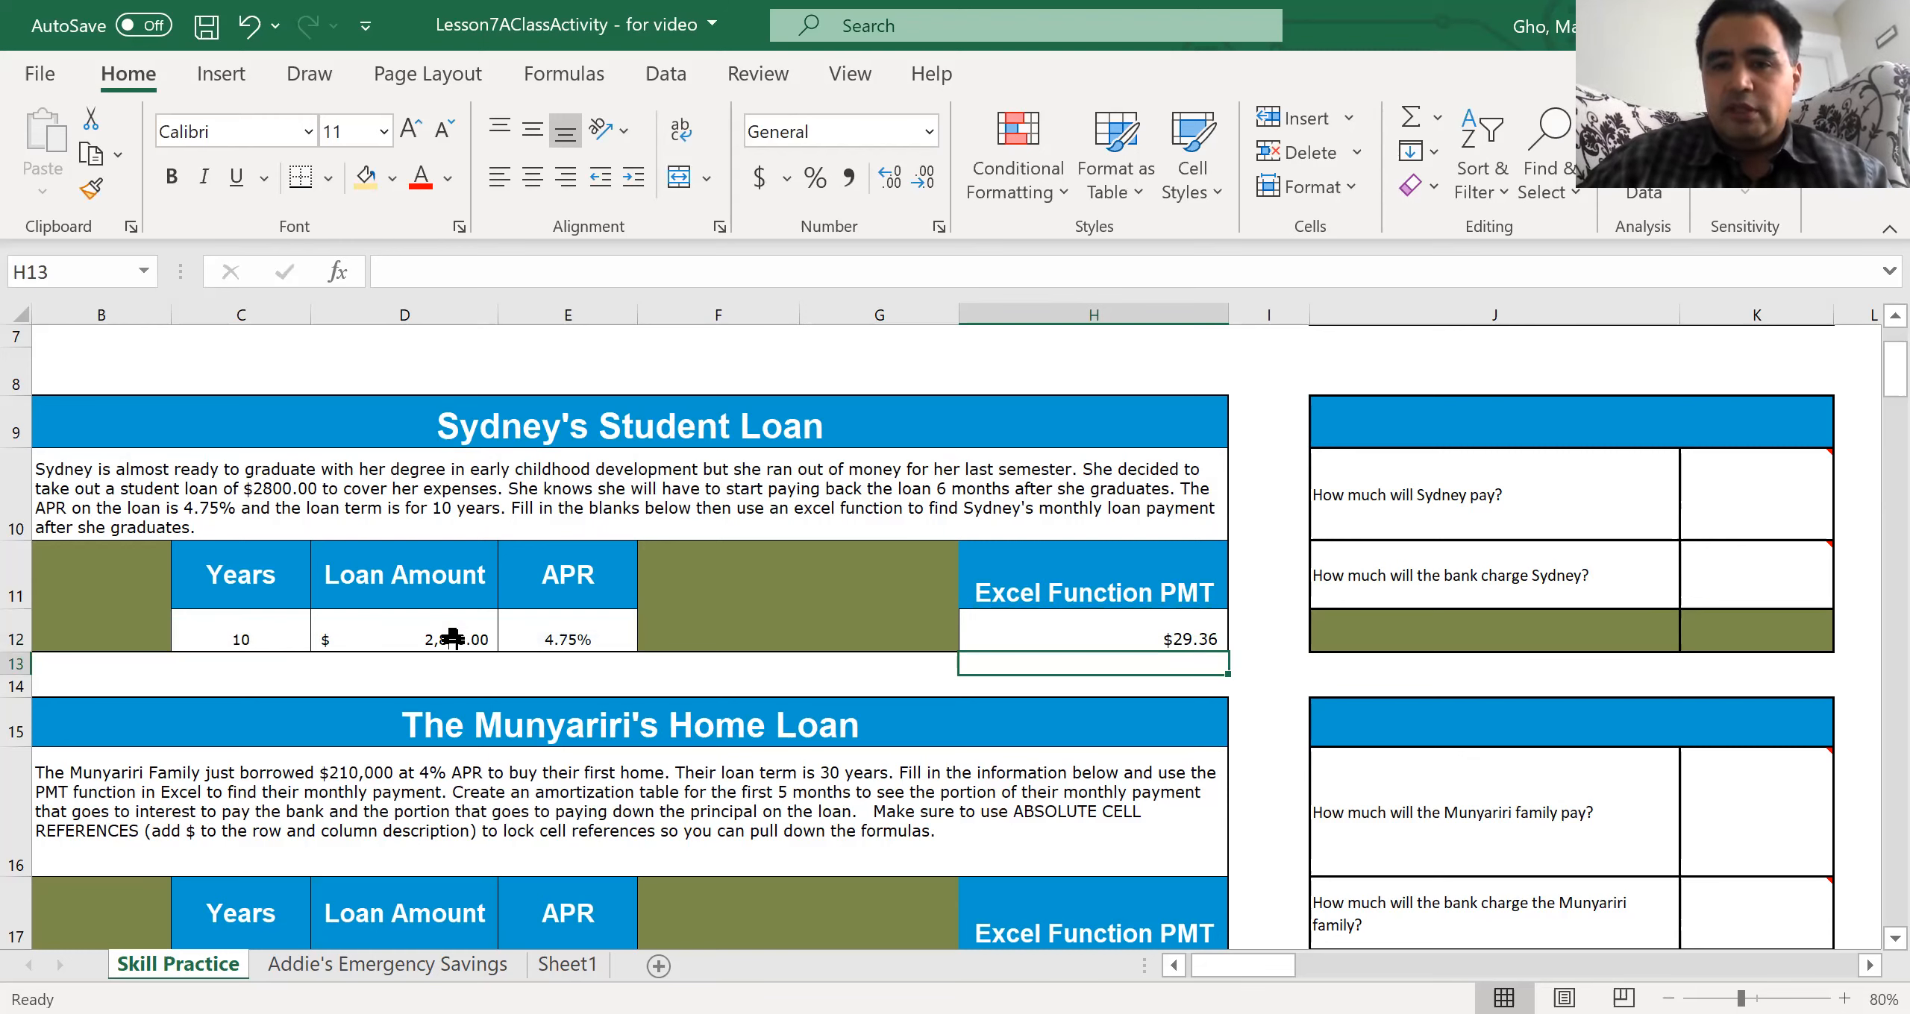
# Step: Calculate the total paid on the student loan in K10 with the formula =C12*12*H12
pyautogui.press('Right')
pyautogui.press('Up')
pyautogui.press('Right')
pyautogui.press('Up')
pyautogui.press('Up')
pyautogui.press('Right')
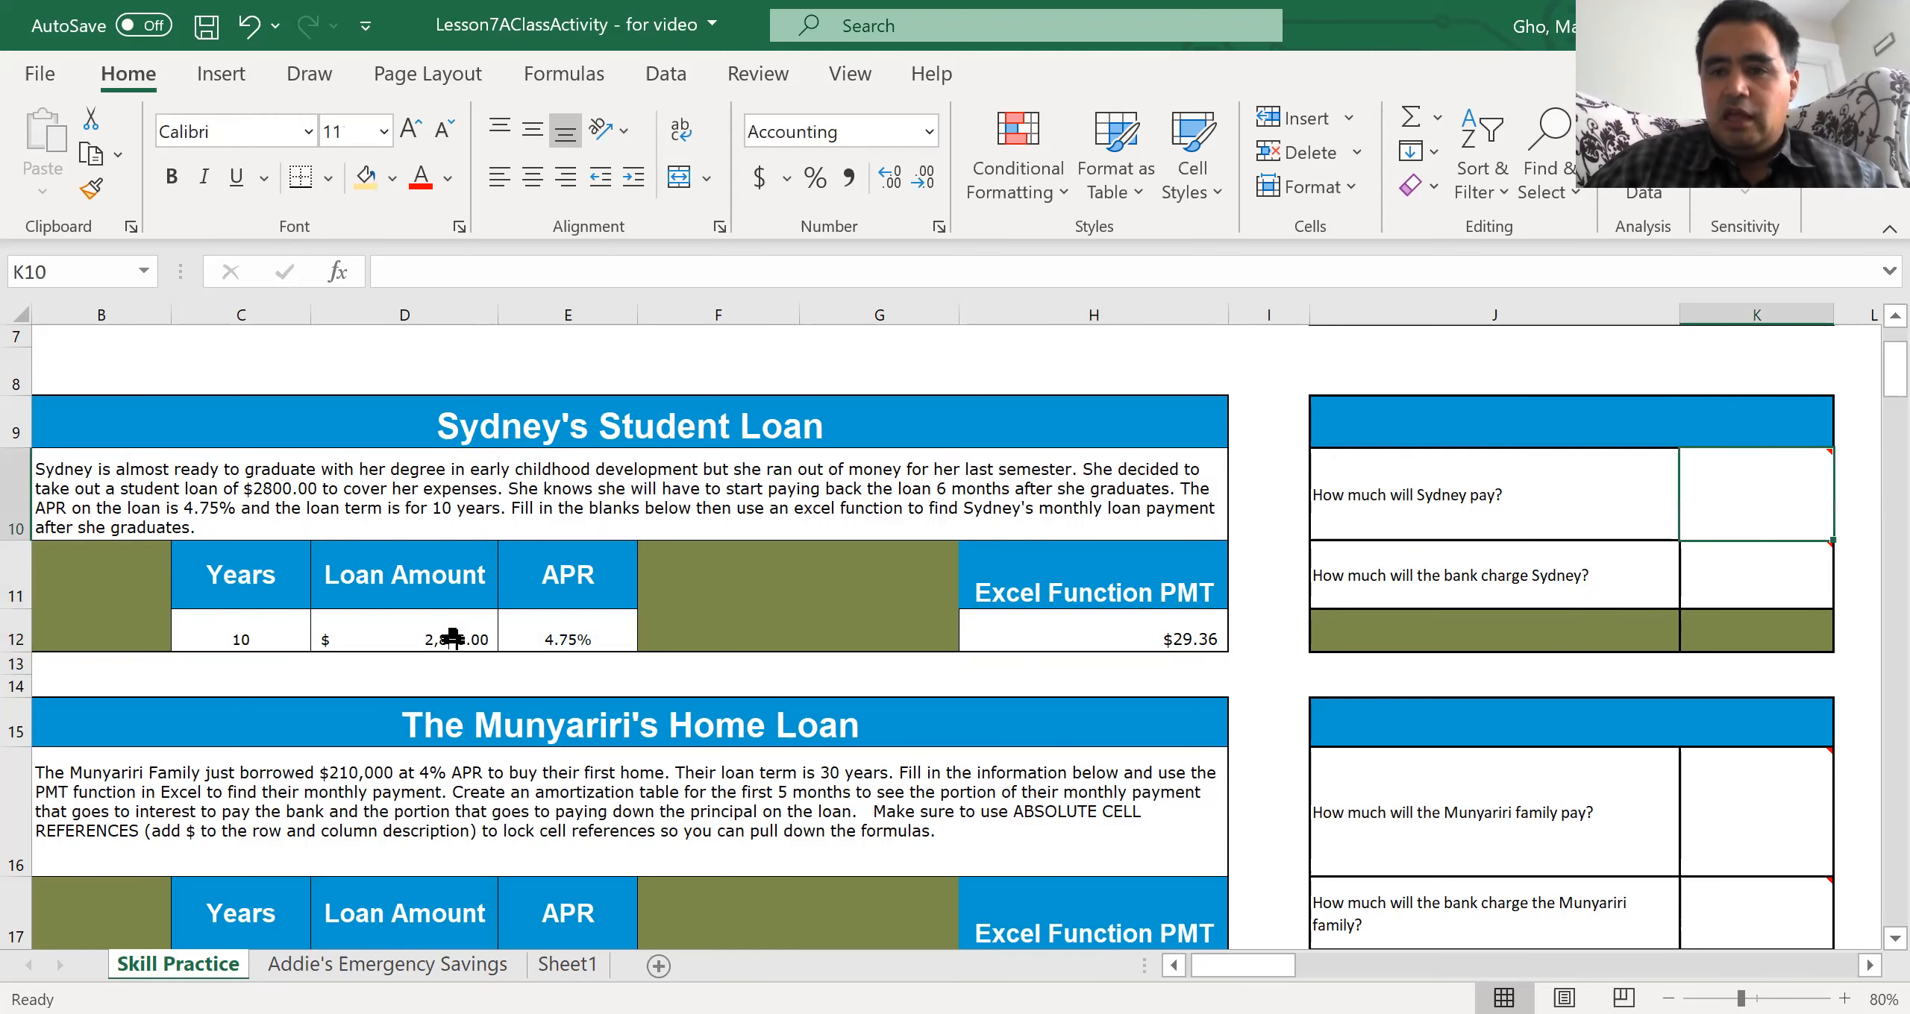
pyautogui.write('=')
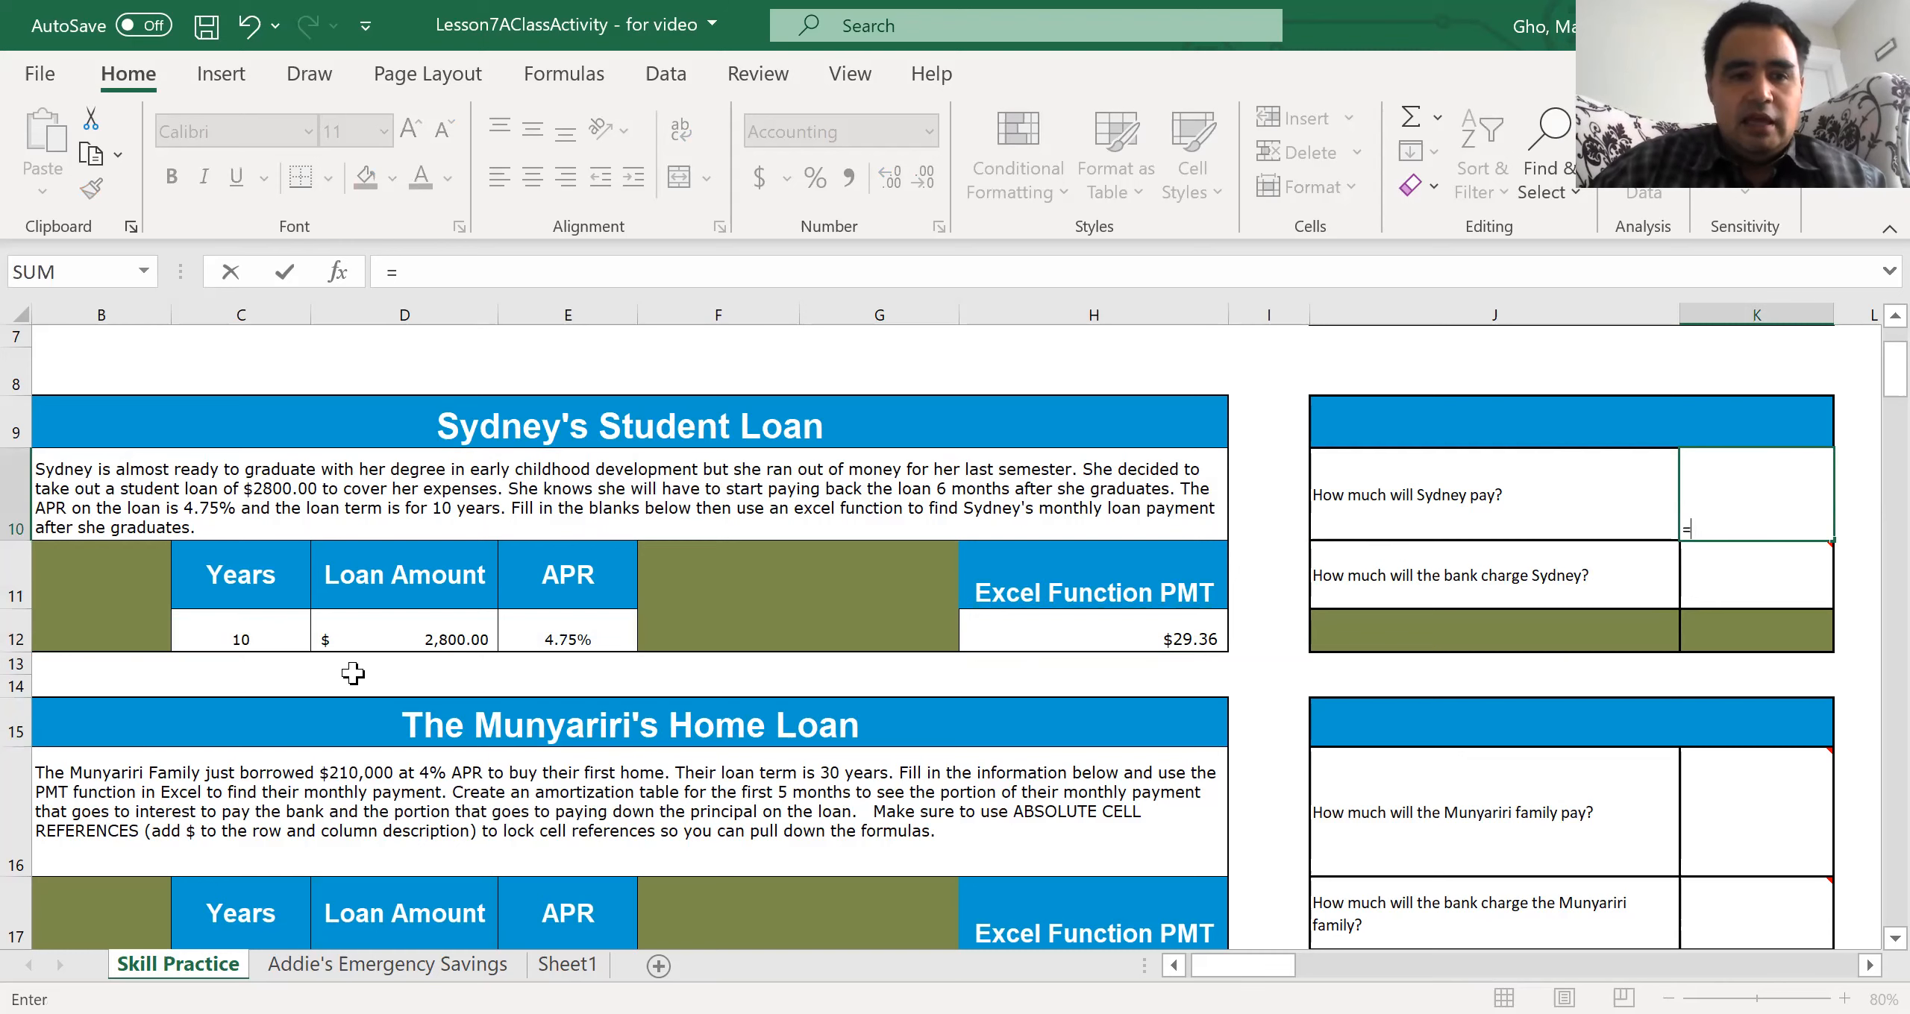
pyautogui.click(277, 629)
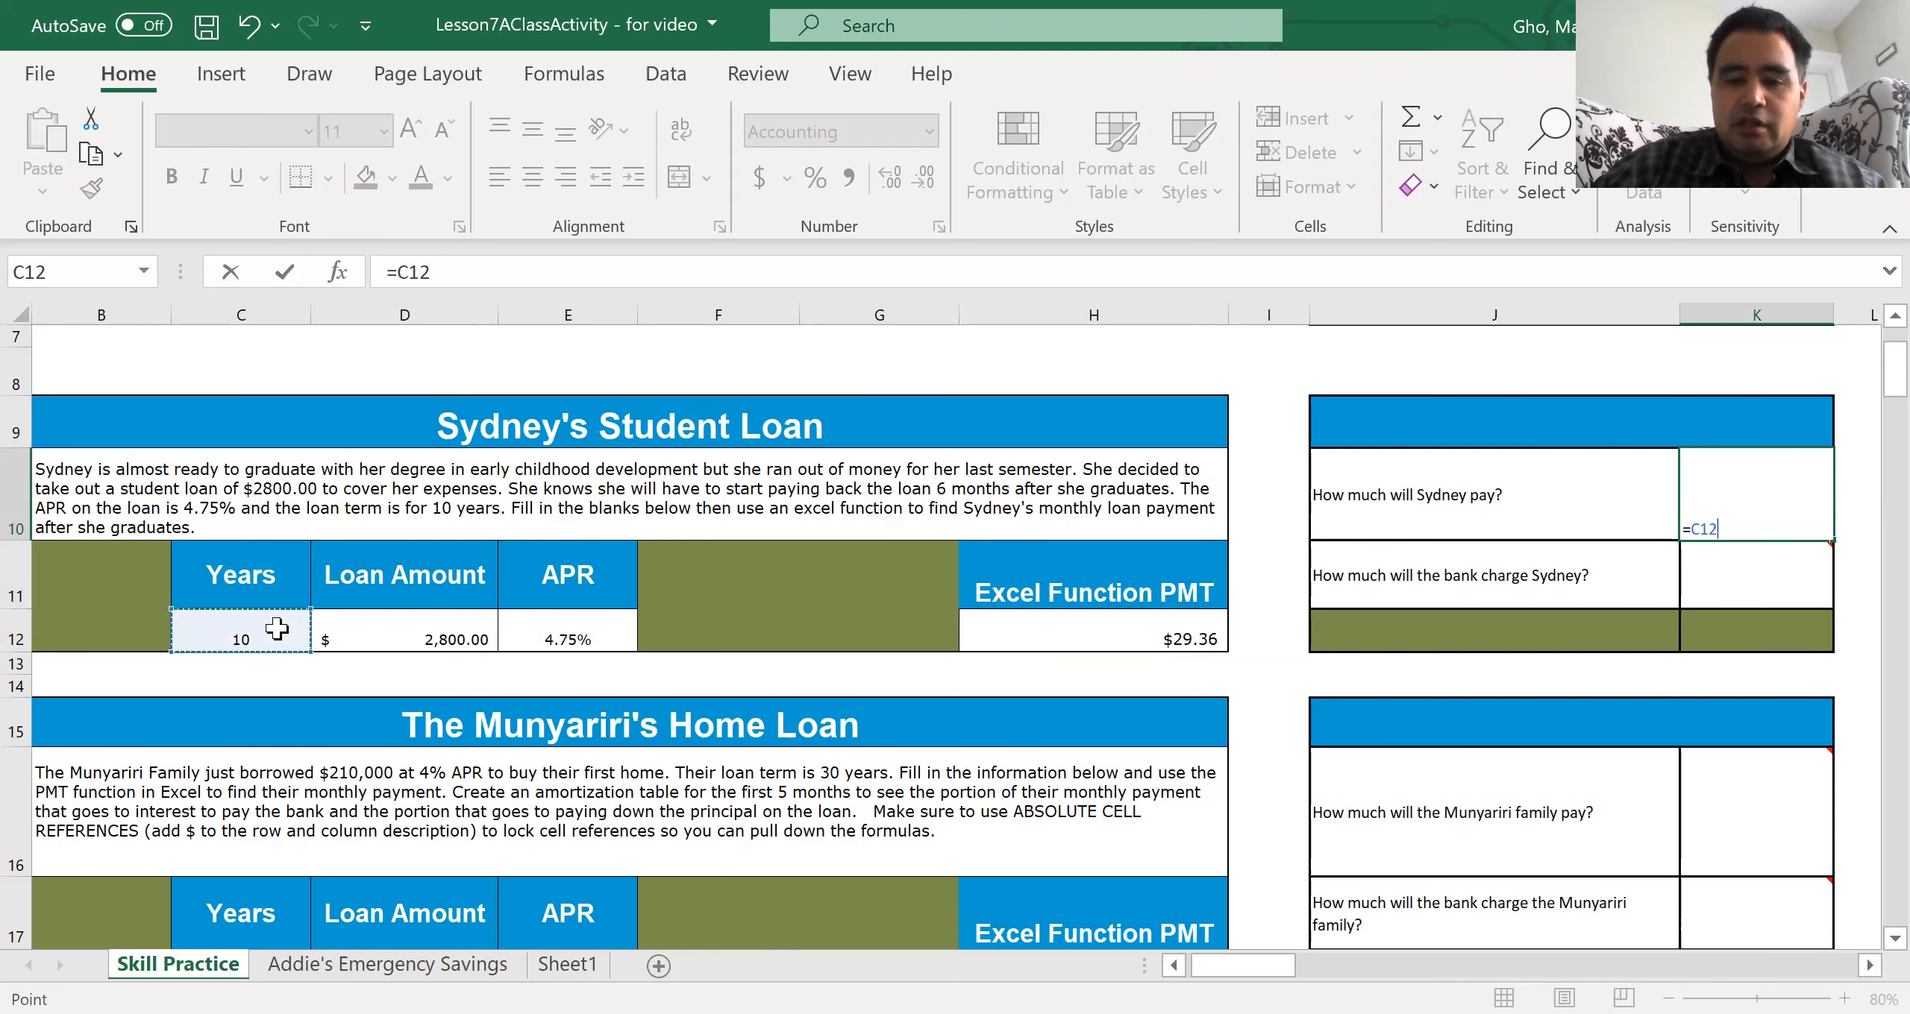
pyautogui.write('*12')
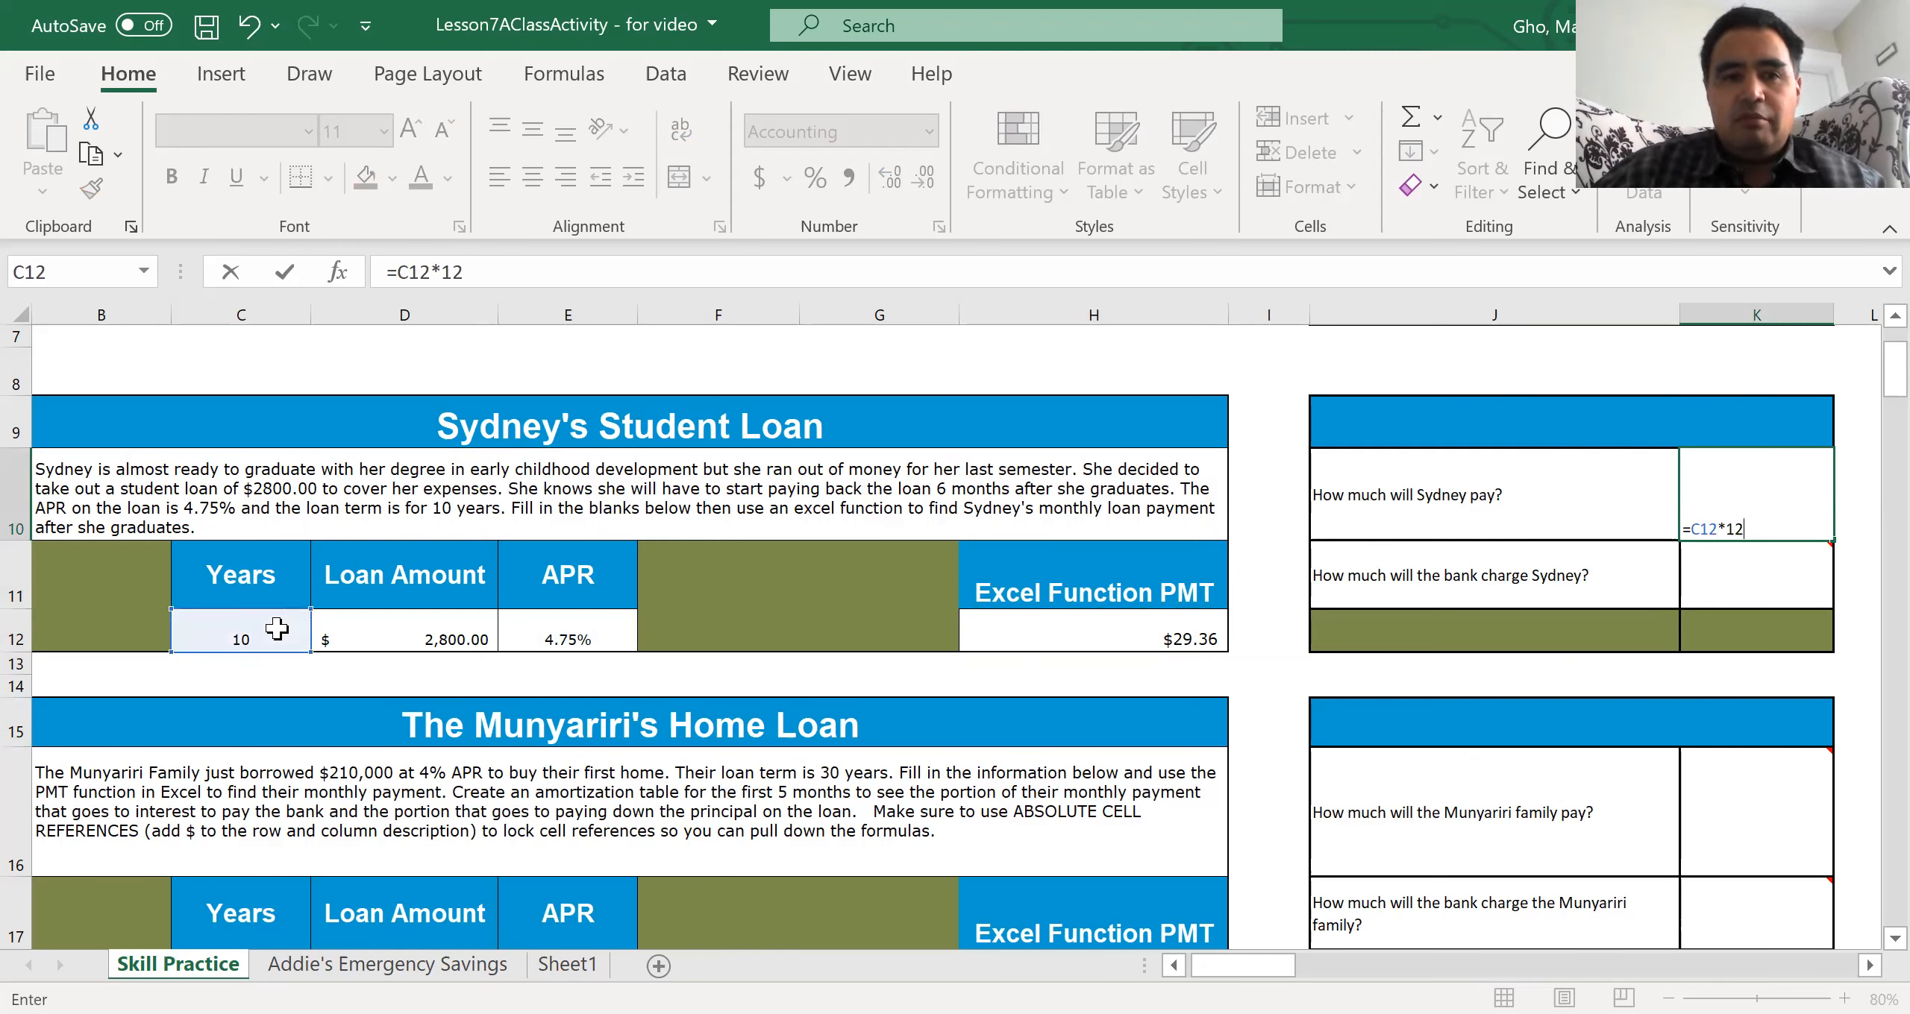
pyautogui.write('*')
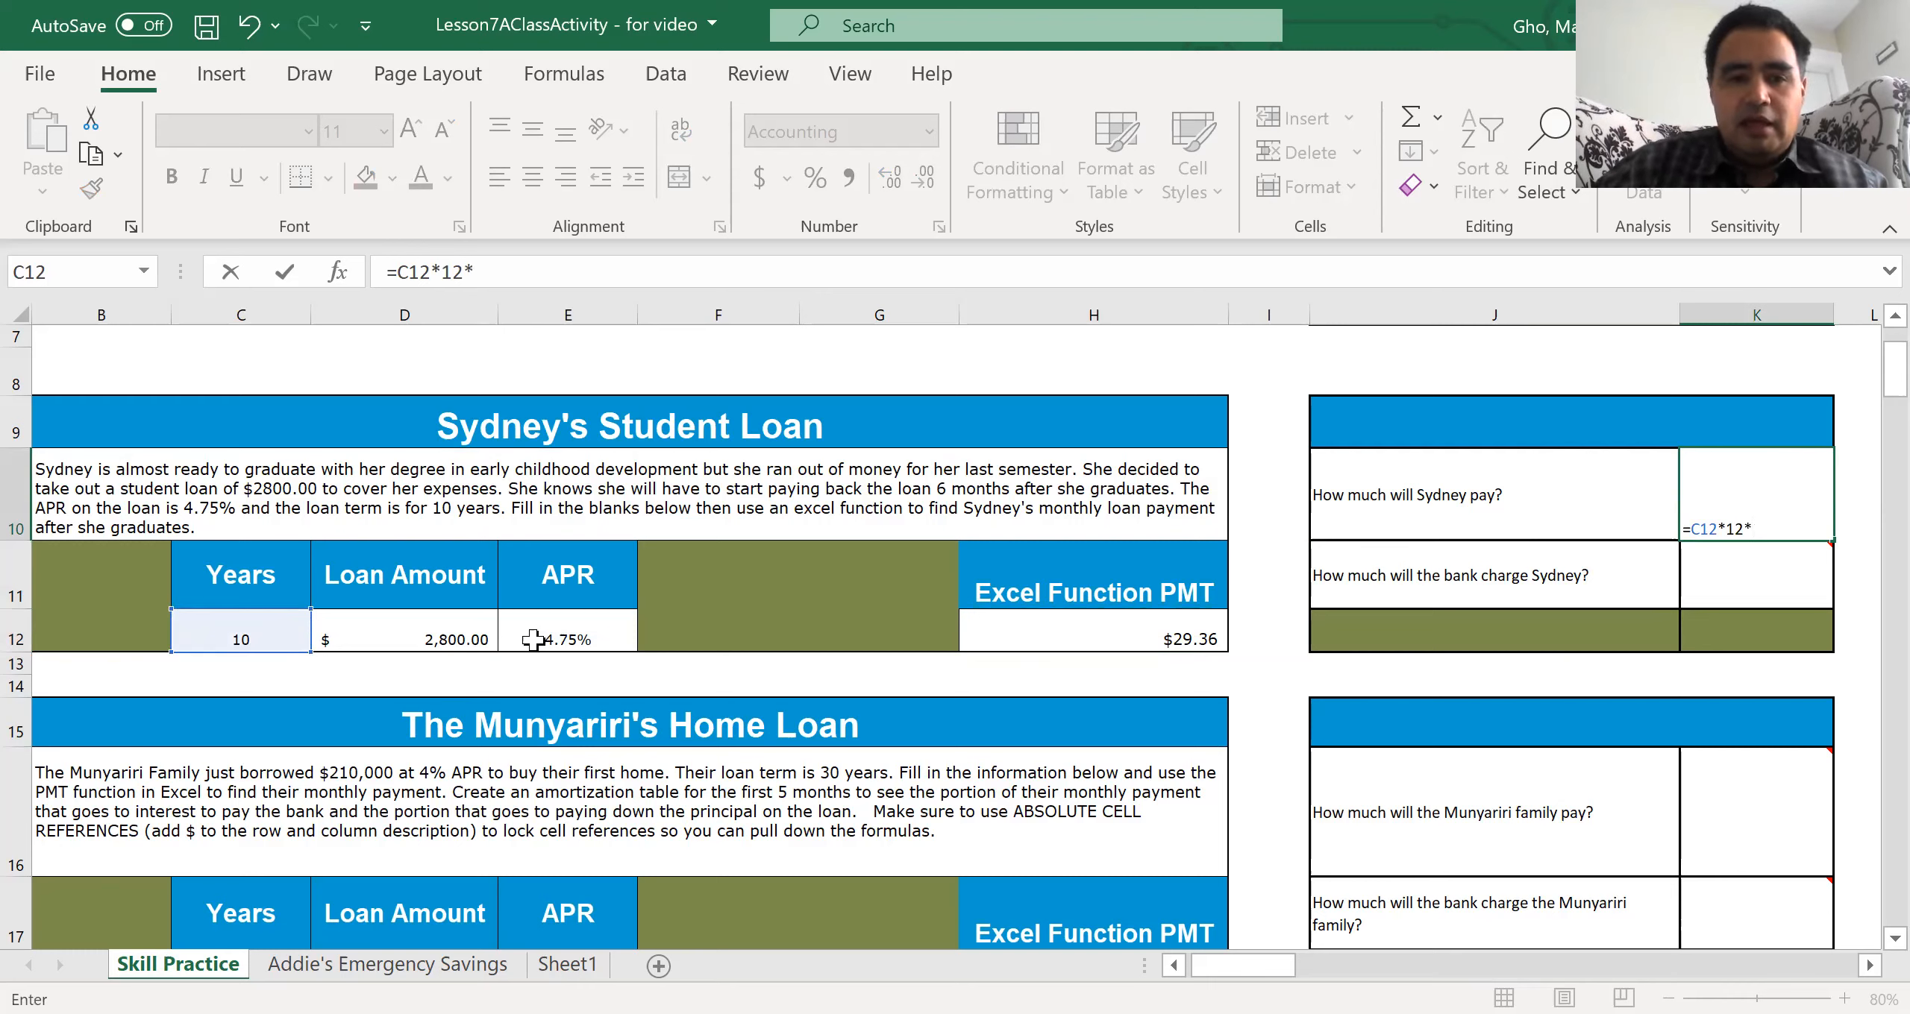
pyautogui.click(1117, 638)
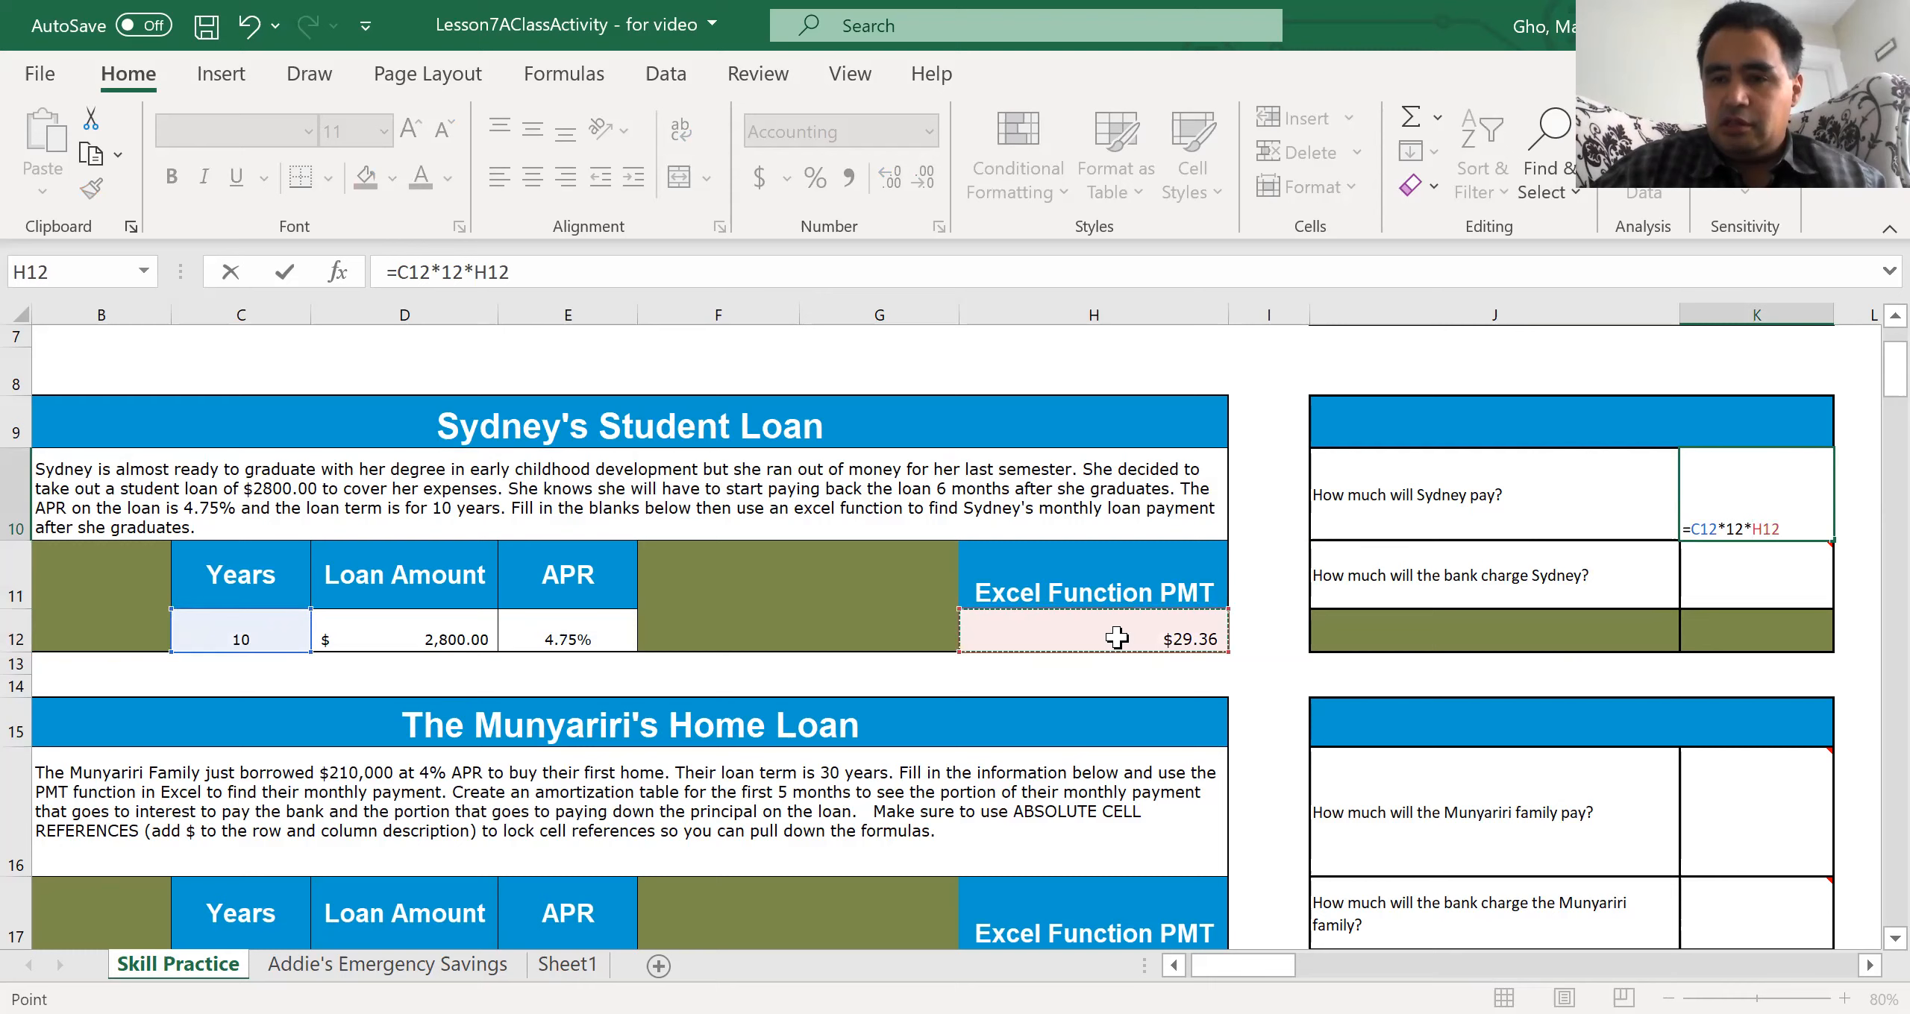
pyautogui.press('Return')
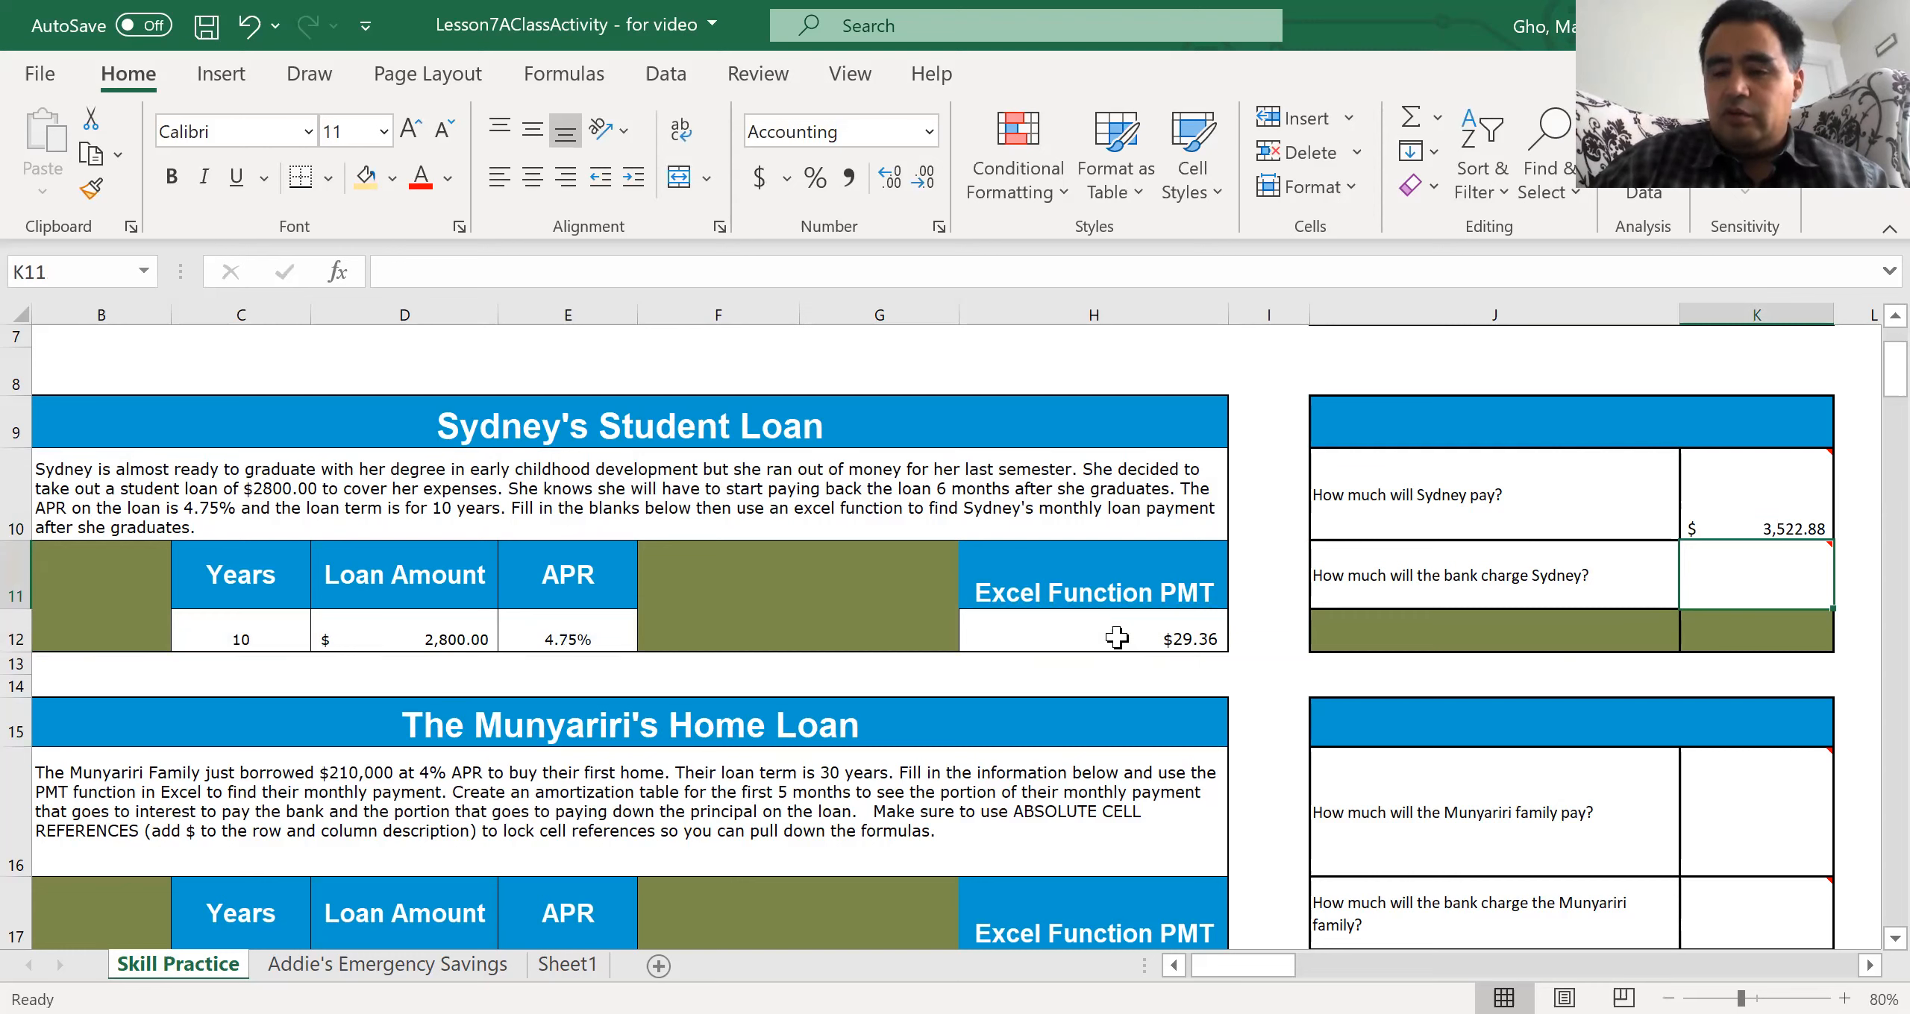
# Step: Calculate how much the bank charges on the student loan in K11 with the formula =K10-D12
pyautogui.write('=')
pyautogui.click(1746, 516)
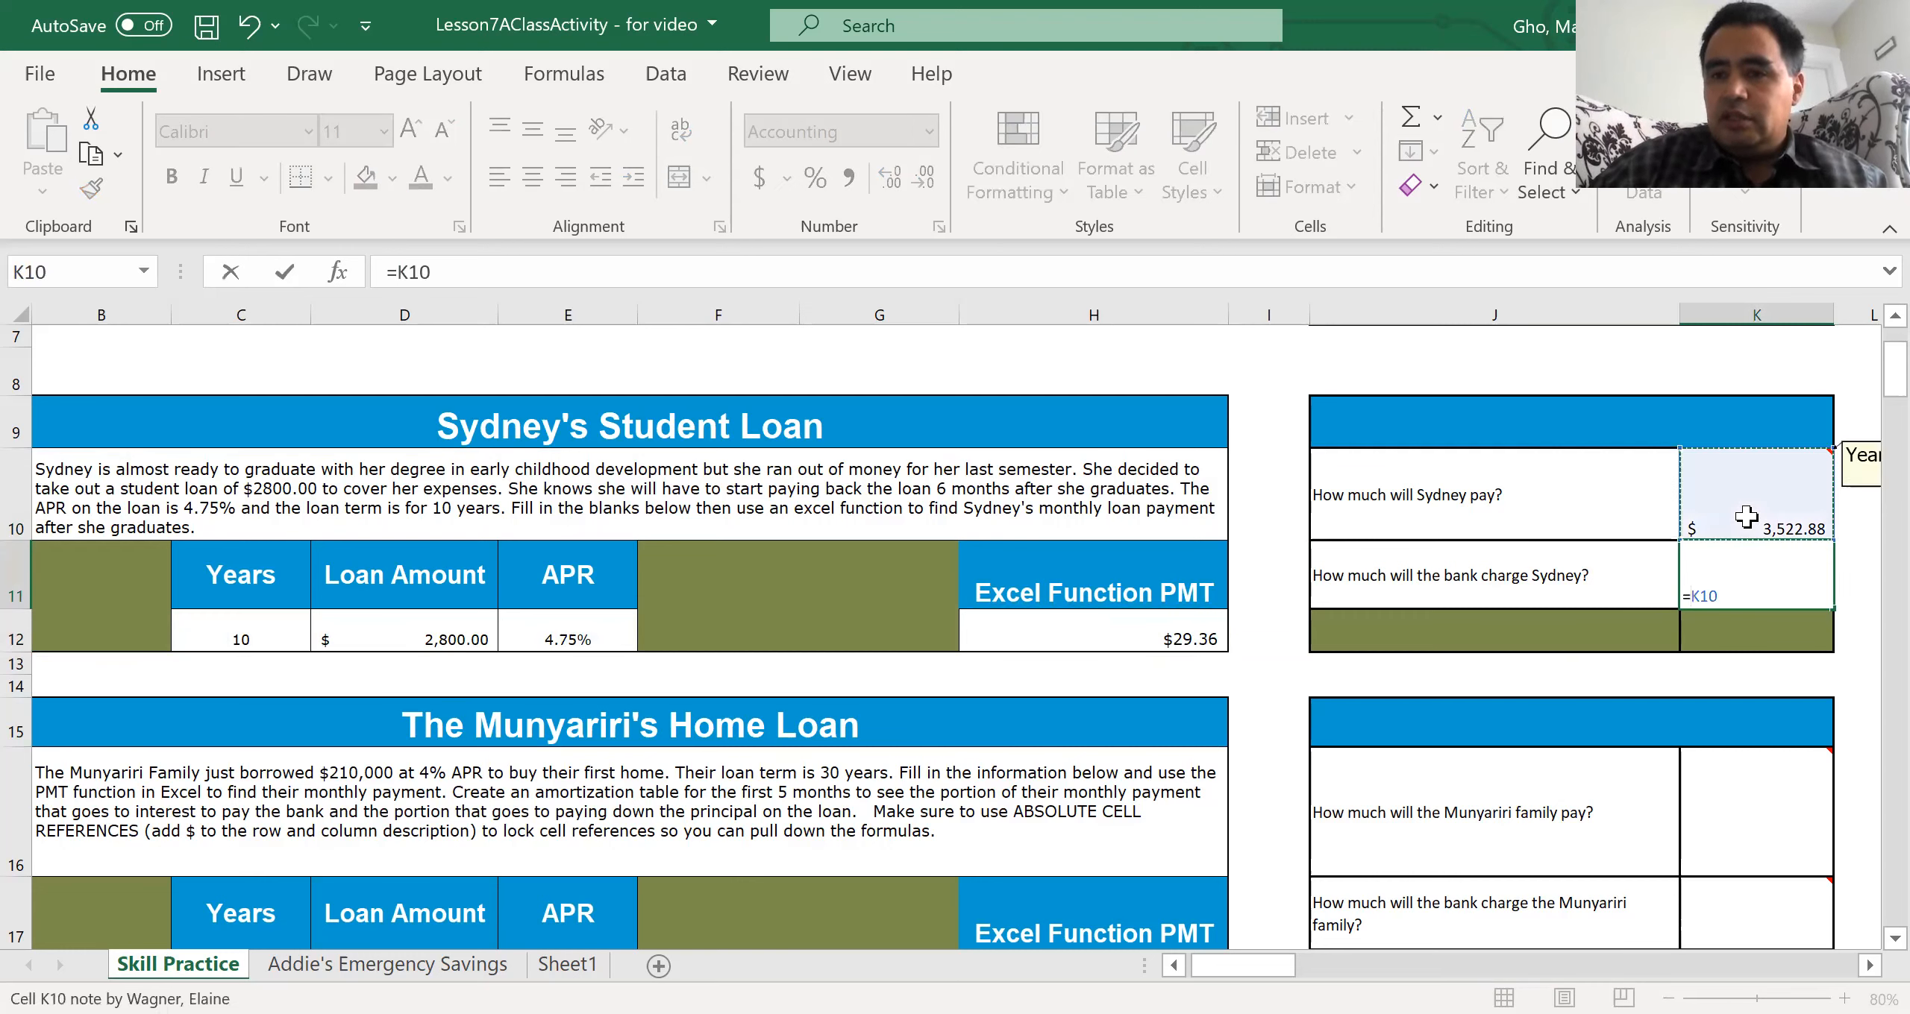
pyautogui.write('-')
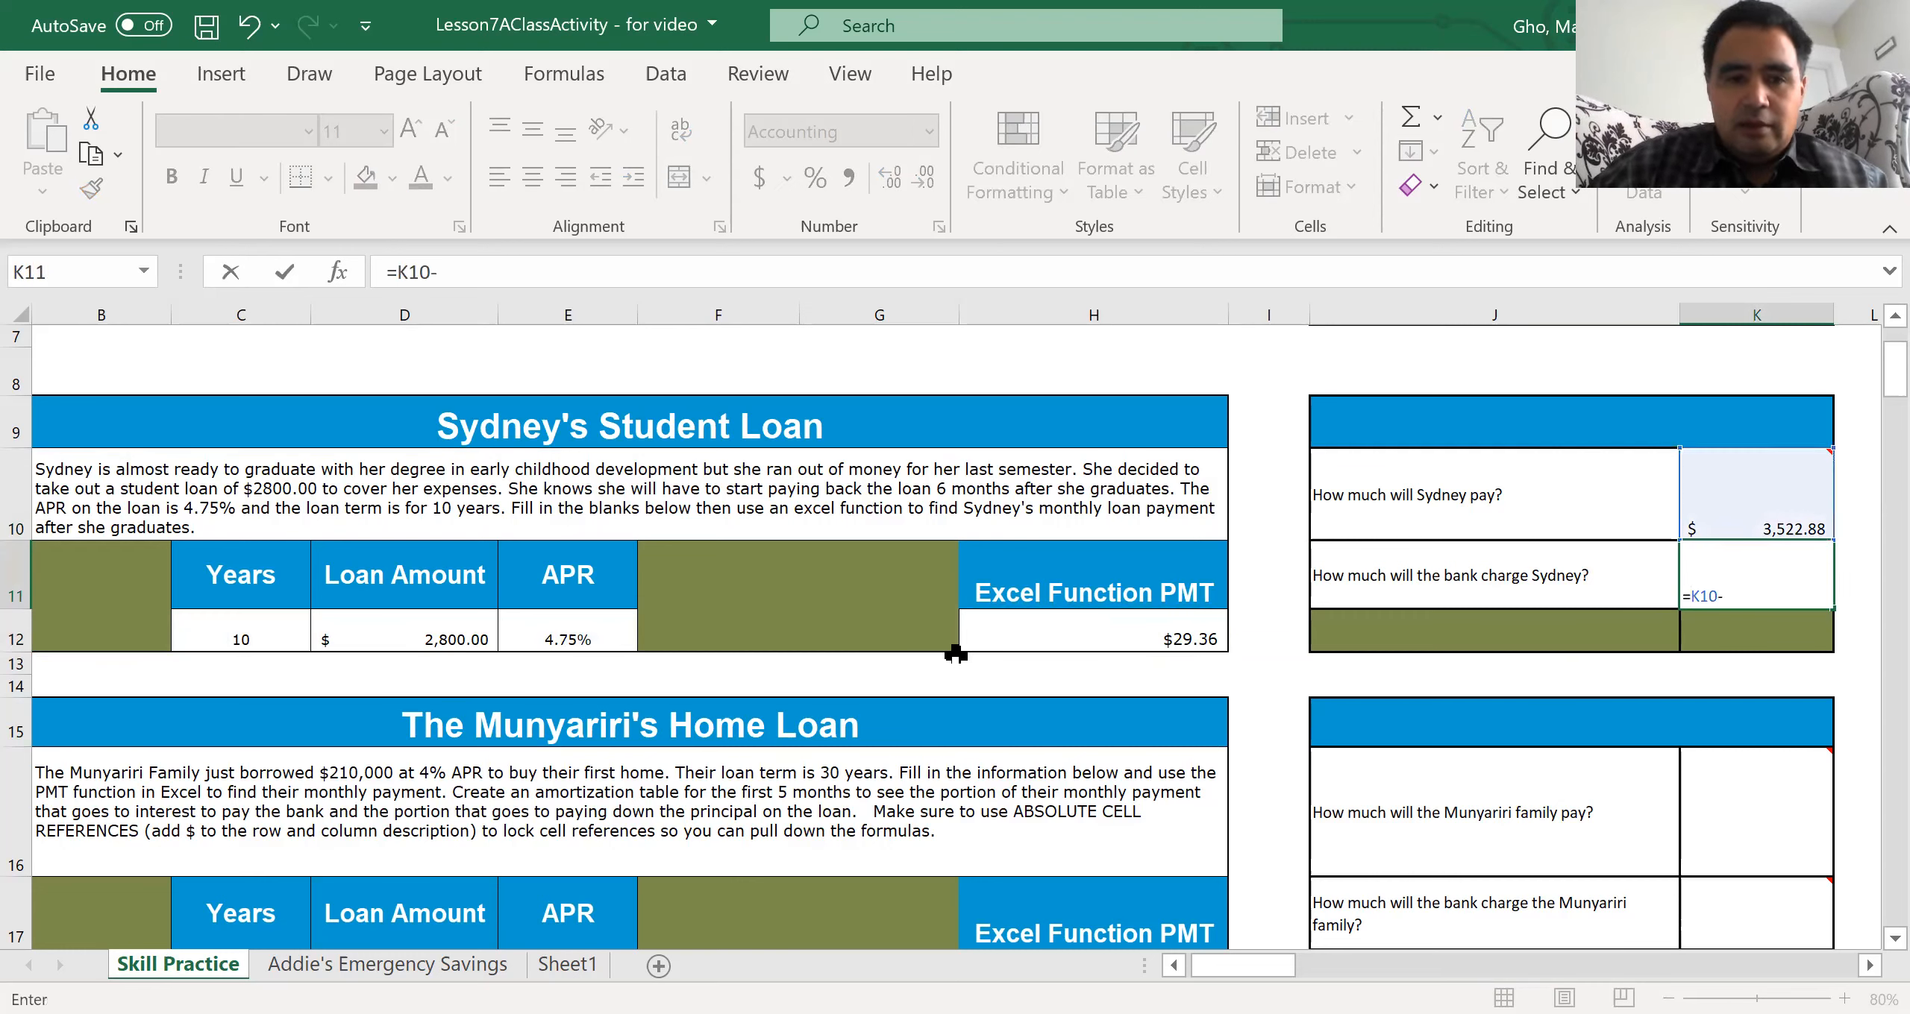
pyautogui.click(456, 631)
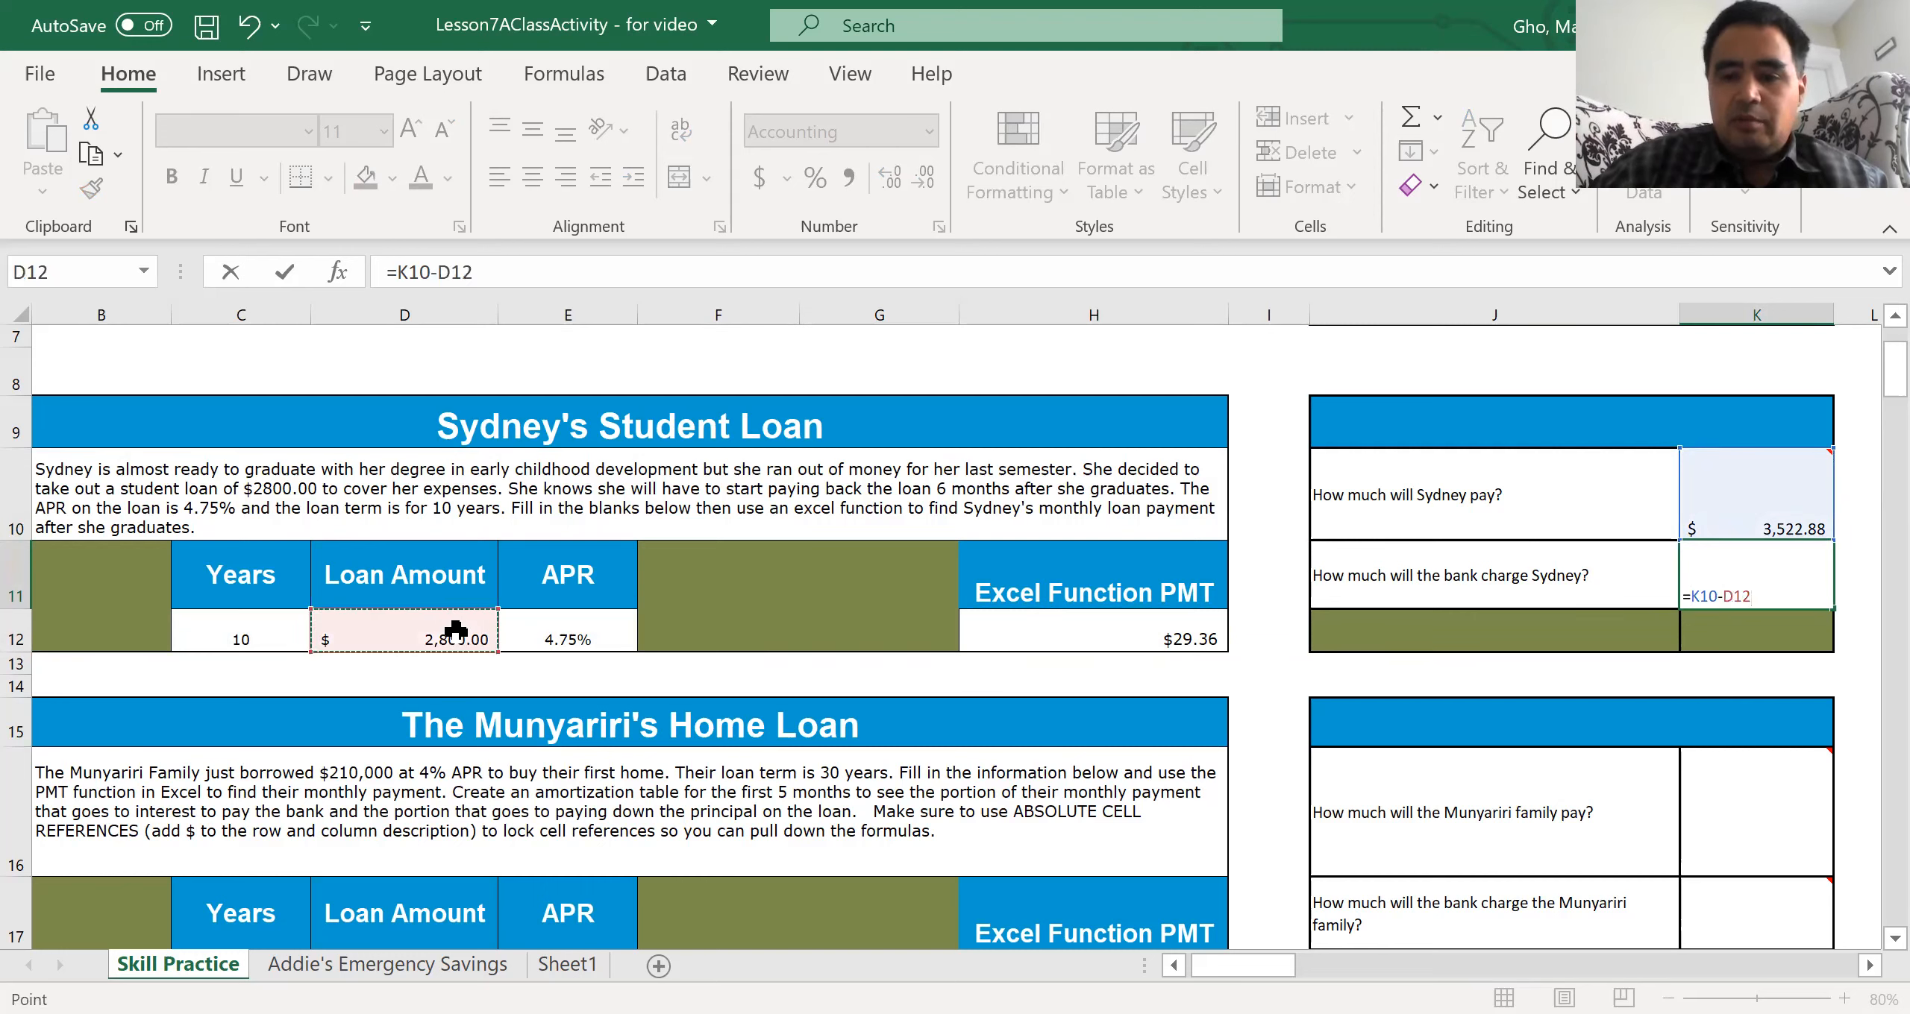
pyautogui.press('Return')
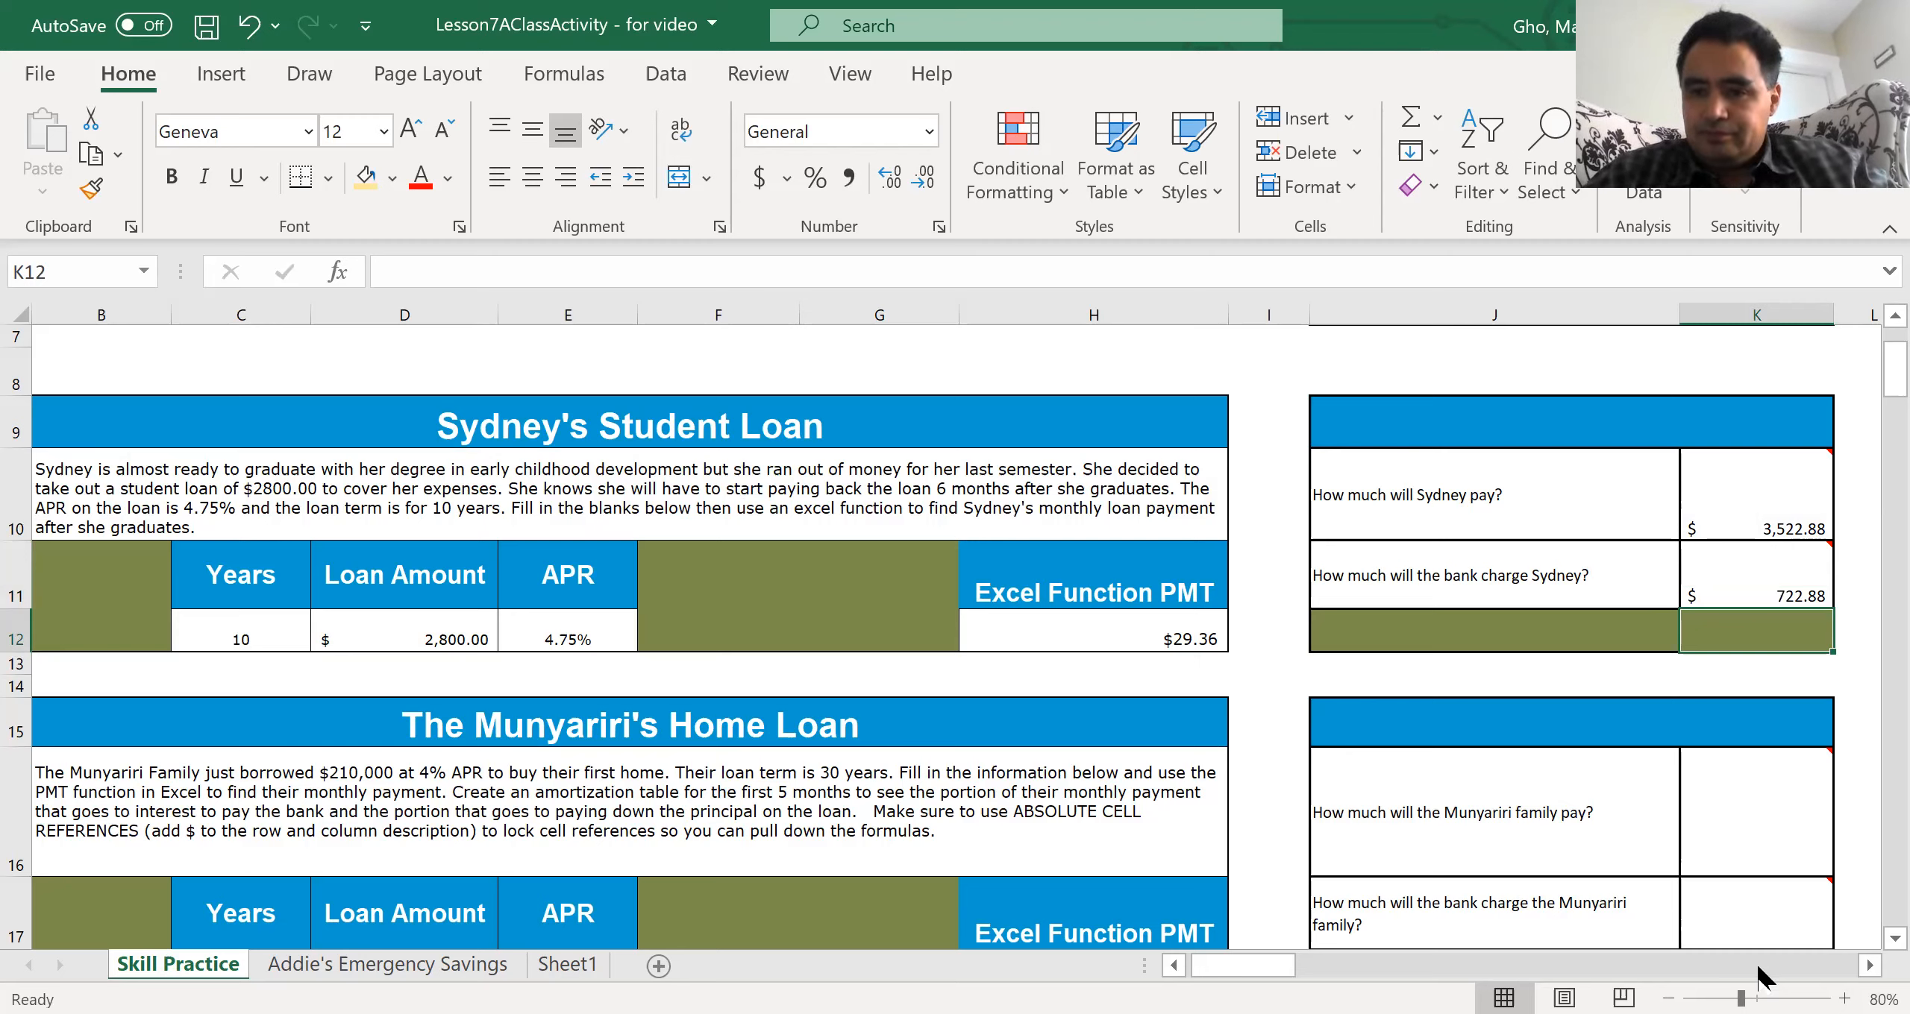
# Step: Fill in the home loan's data in row 18 with 30 years, a loan amount of 210000 and an APR of 4%
pyautogui.scroll(-2, 1862, 937)
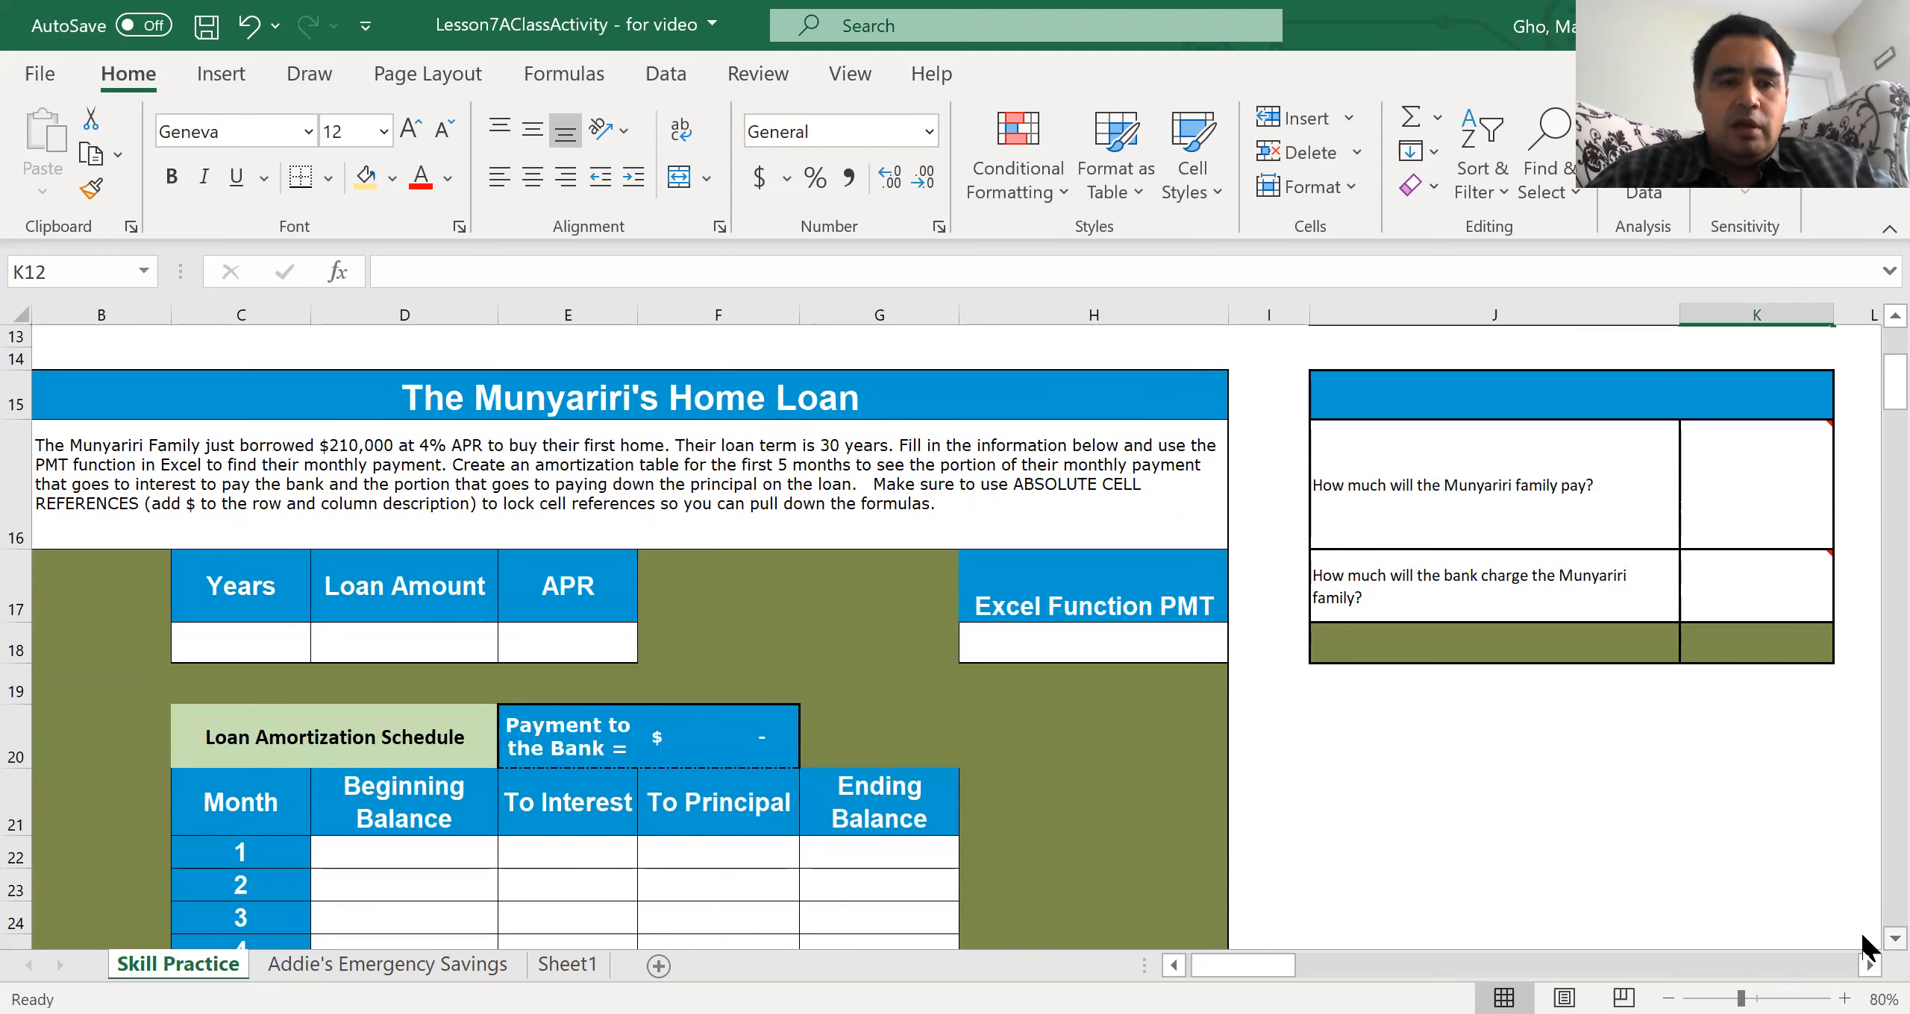
pyautogui.click(241, 637)
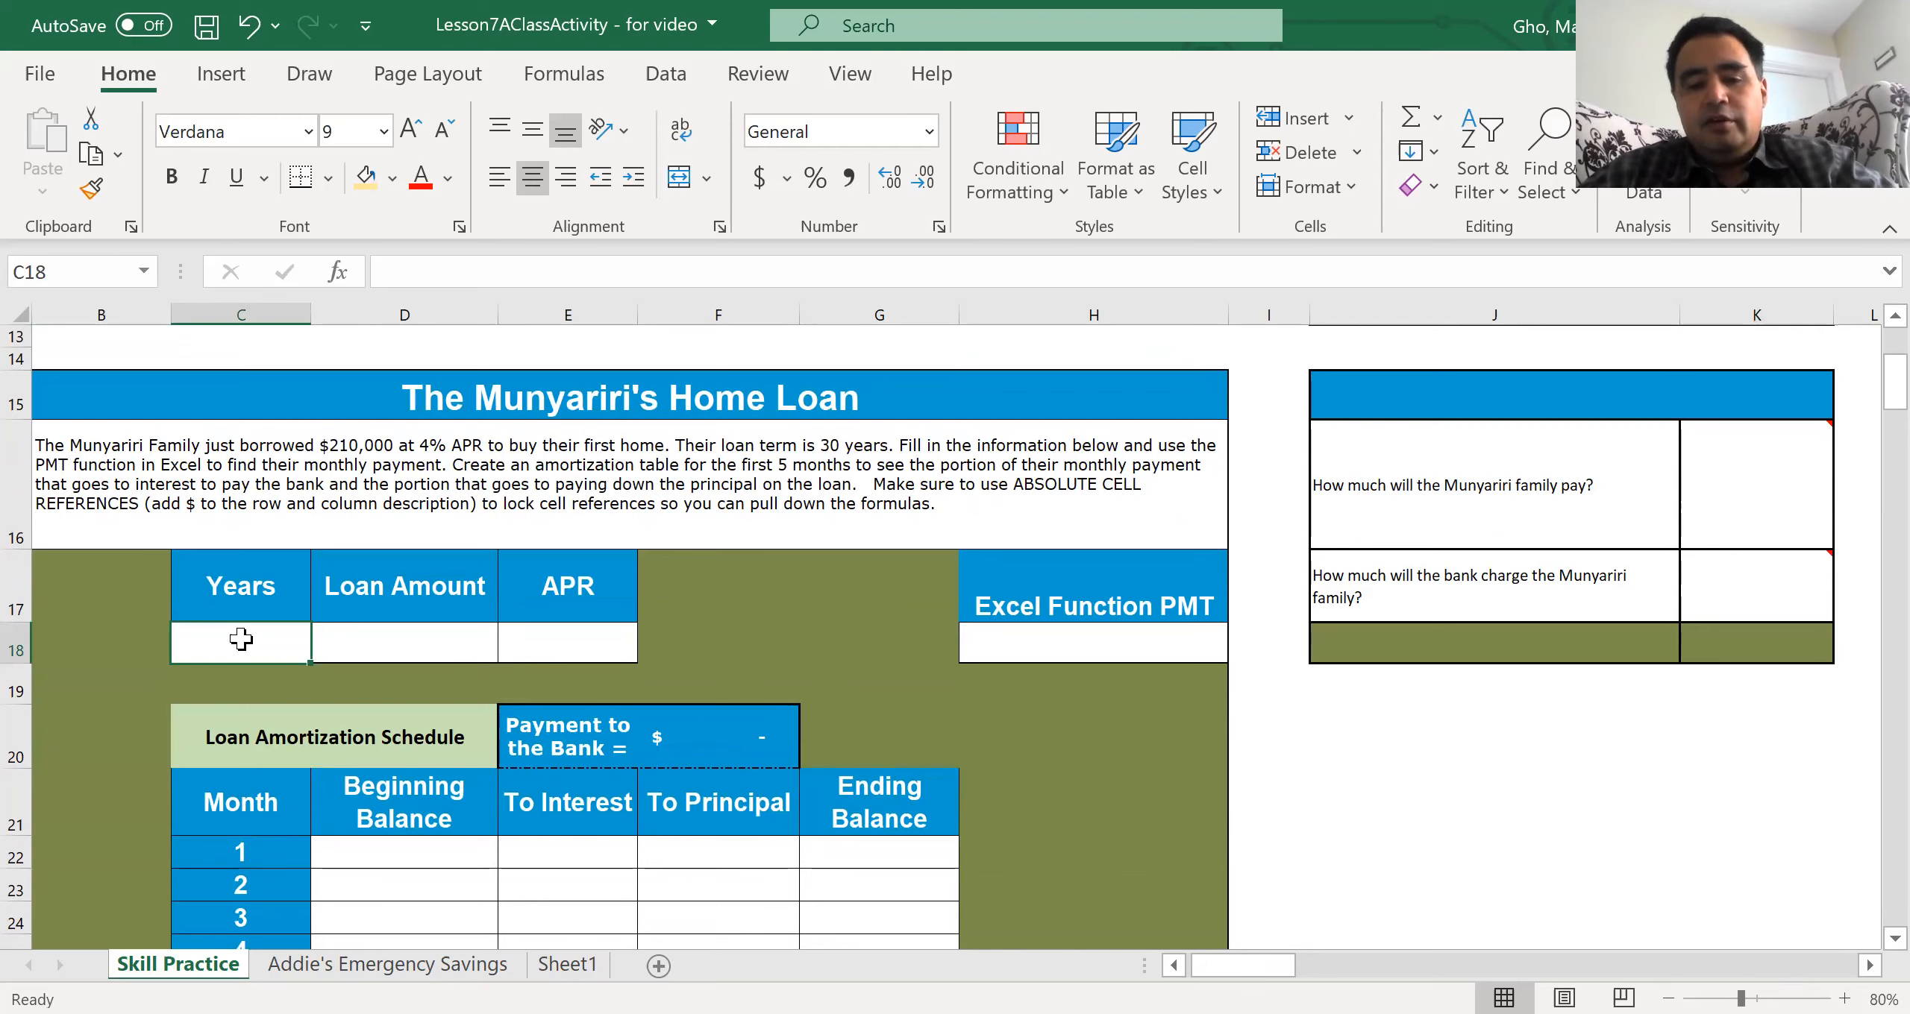
pyautogui.write('30')
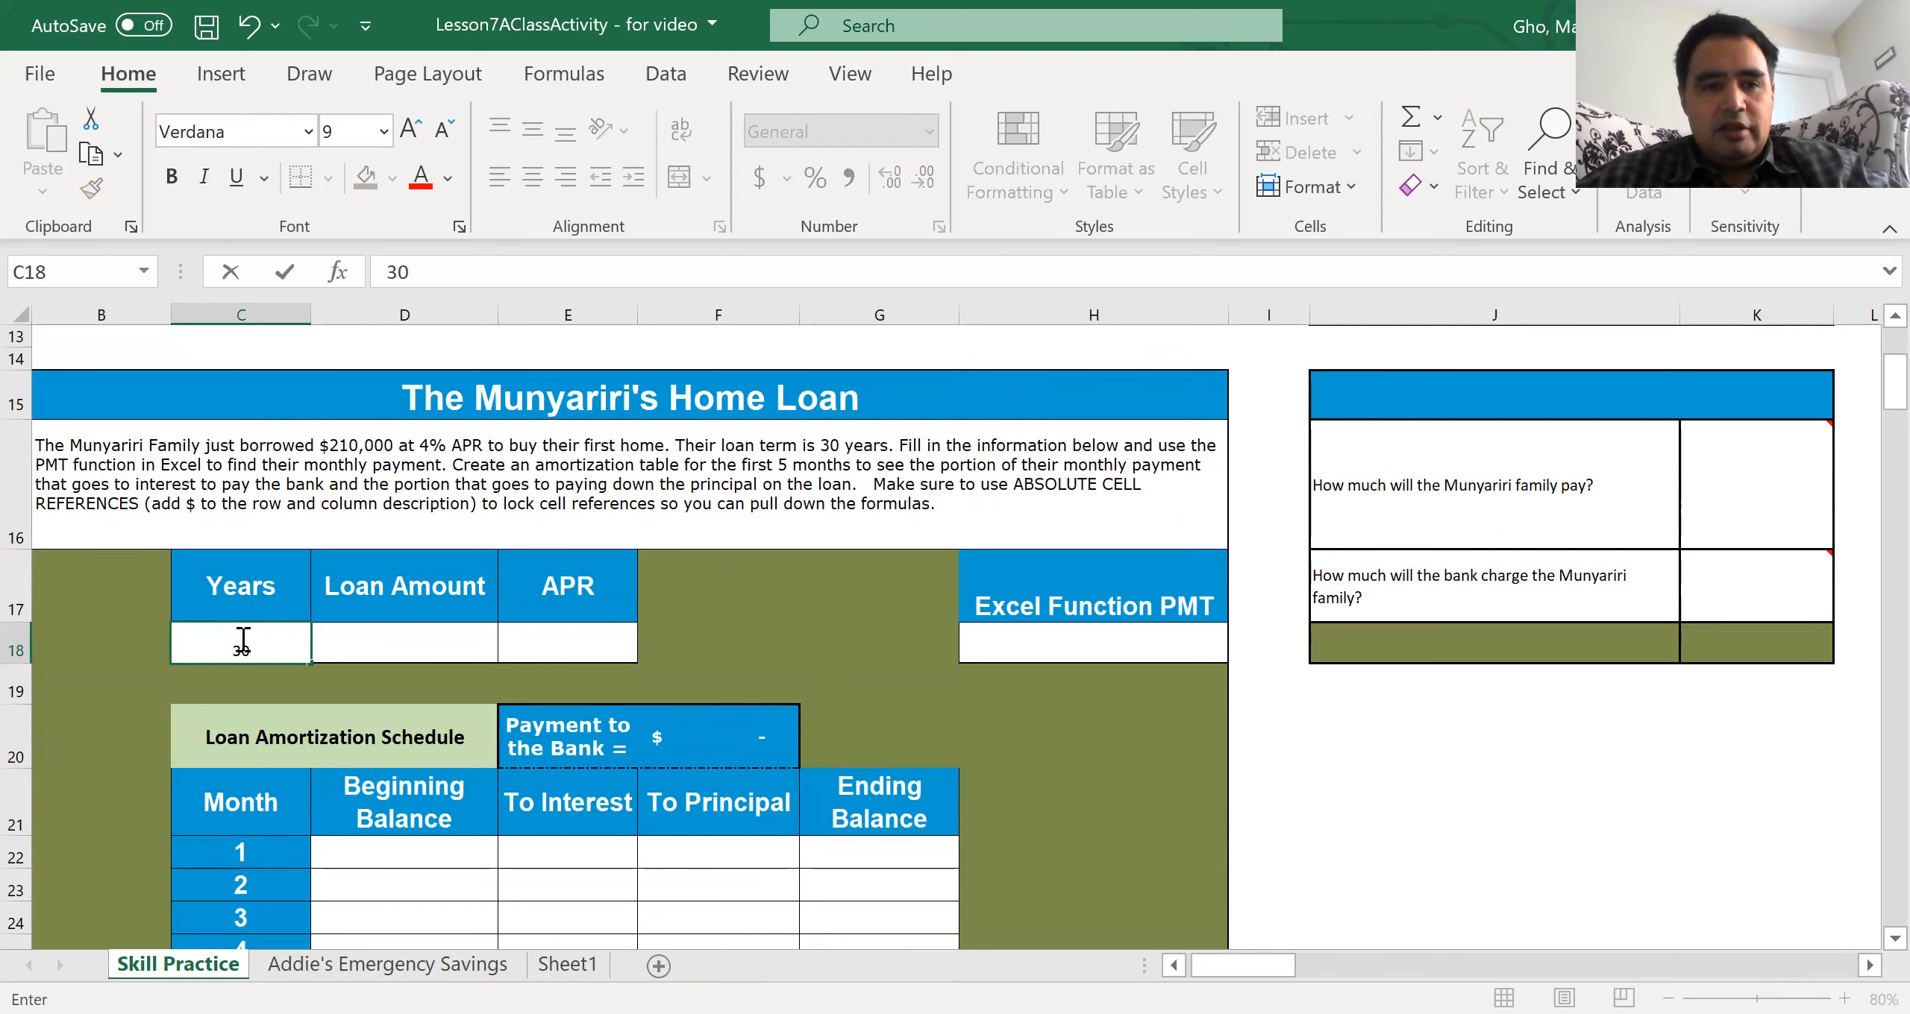
pyautogui.press('Tab')
pyautogui.write('2')
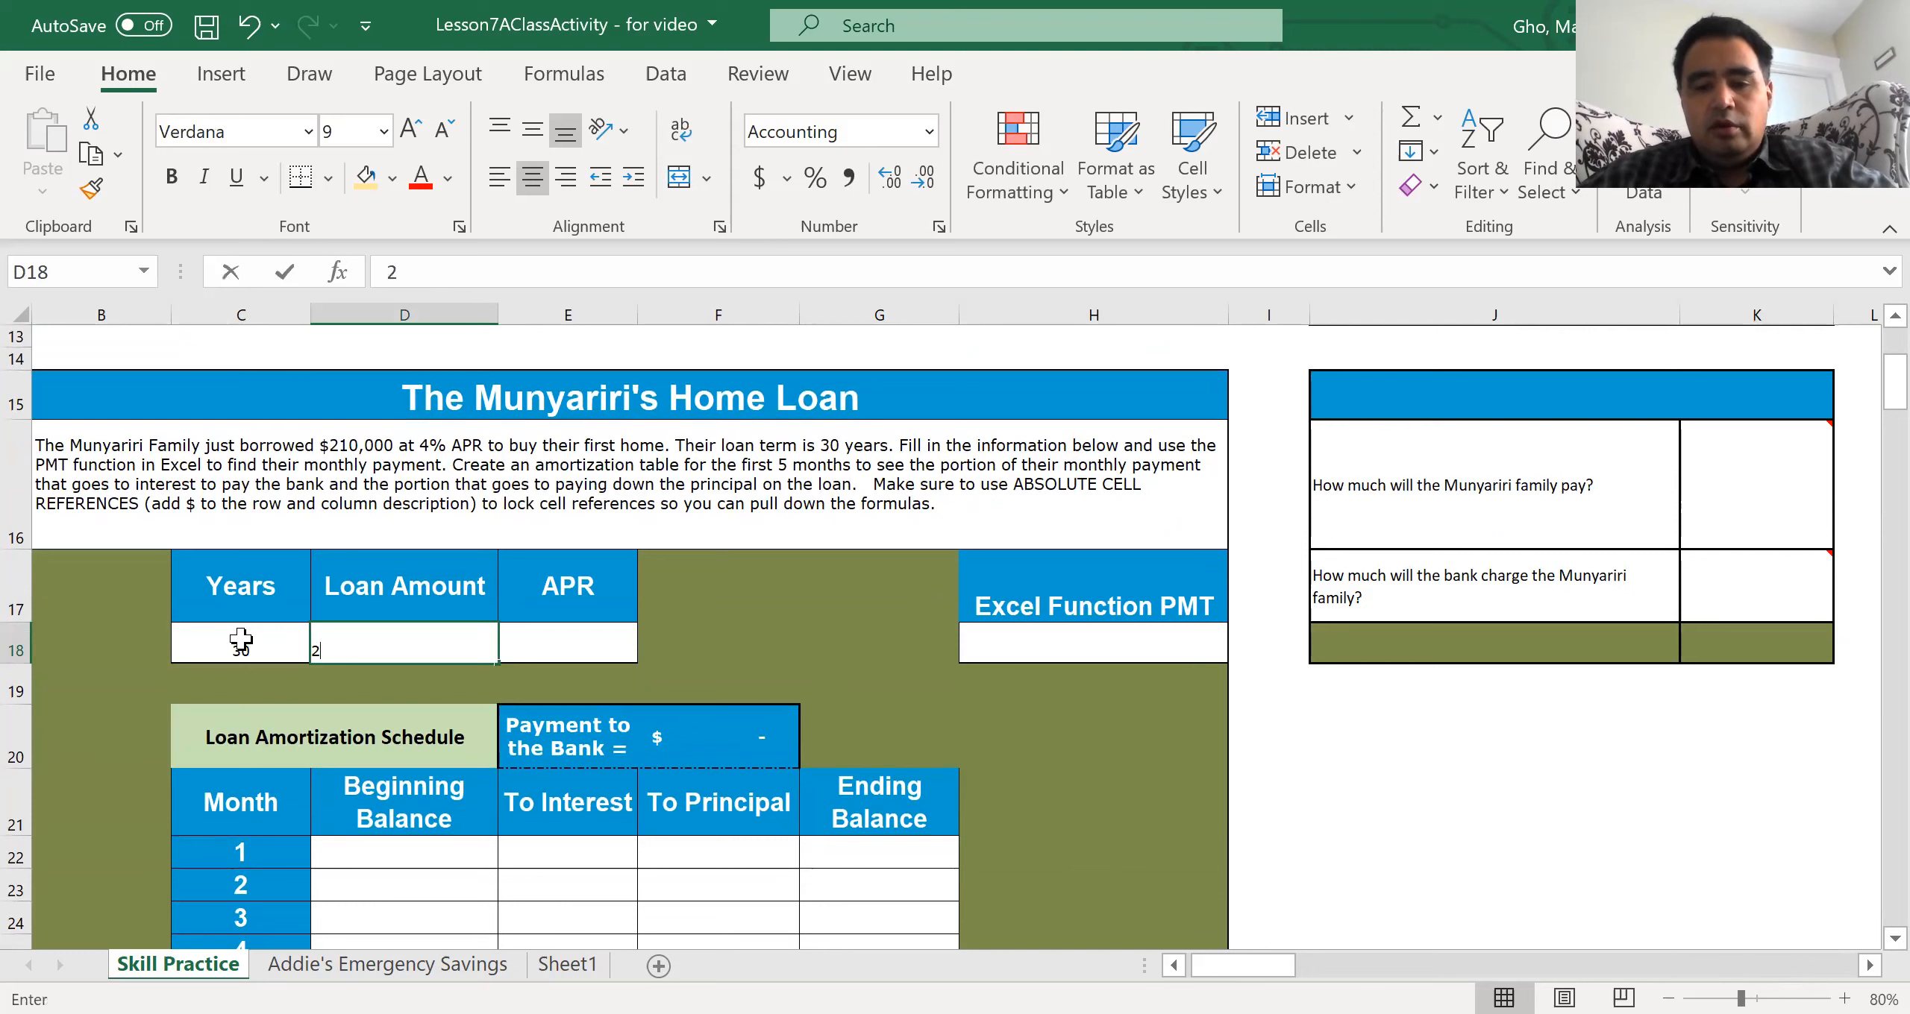
pyautogui.write('10,0000')
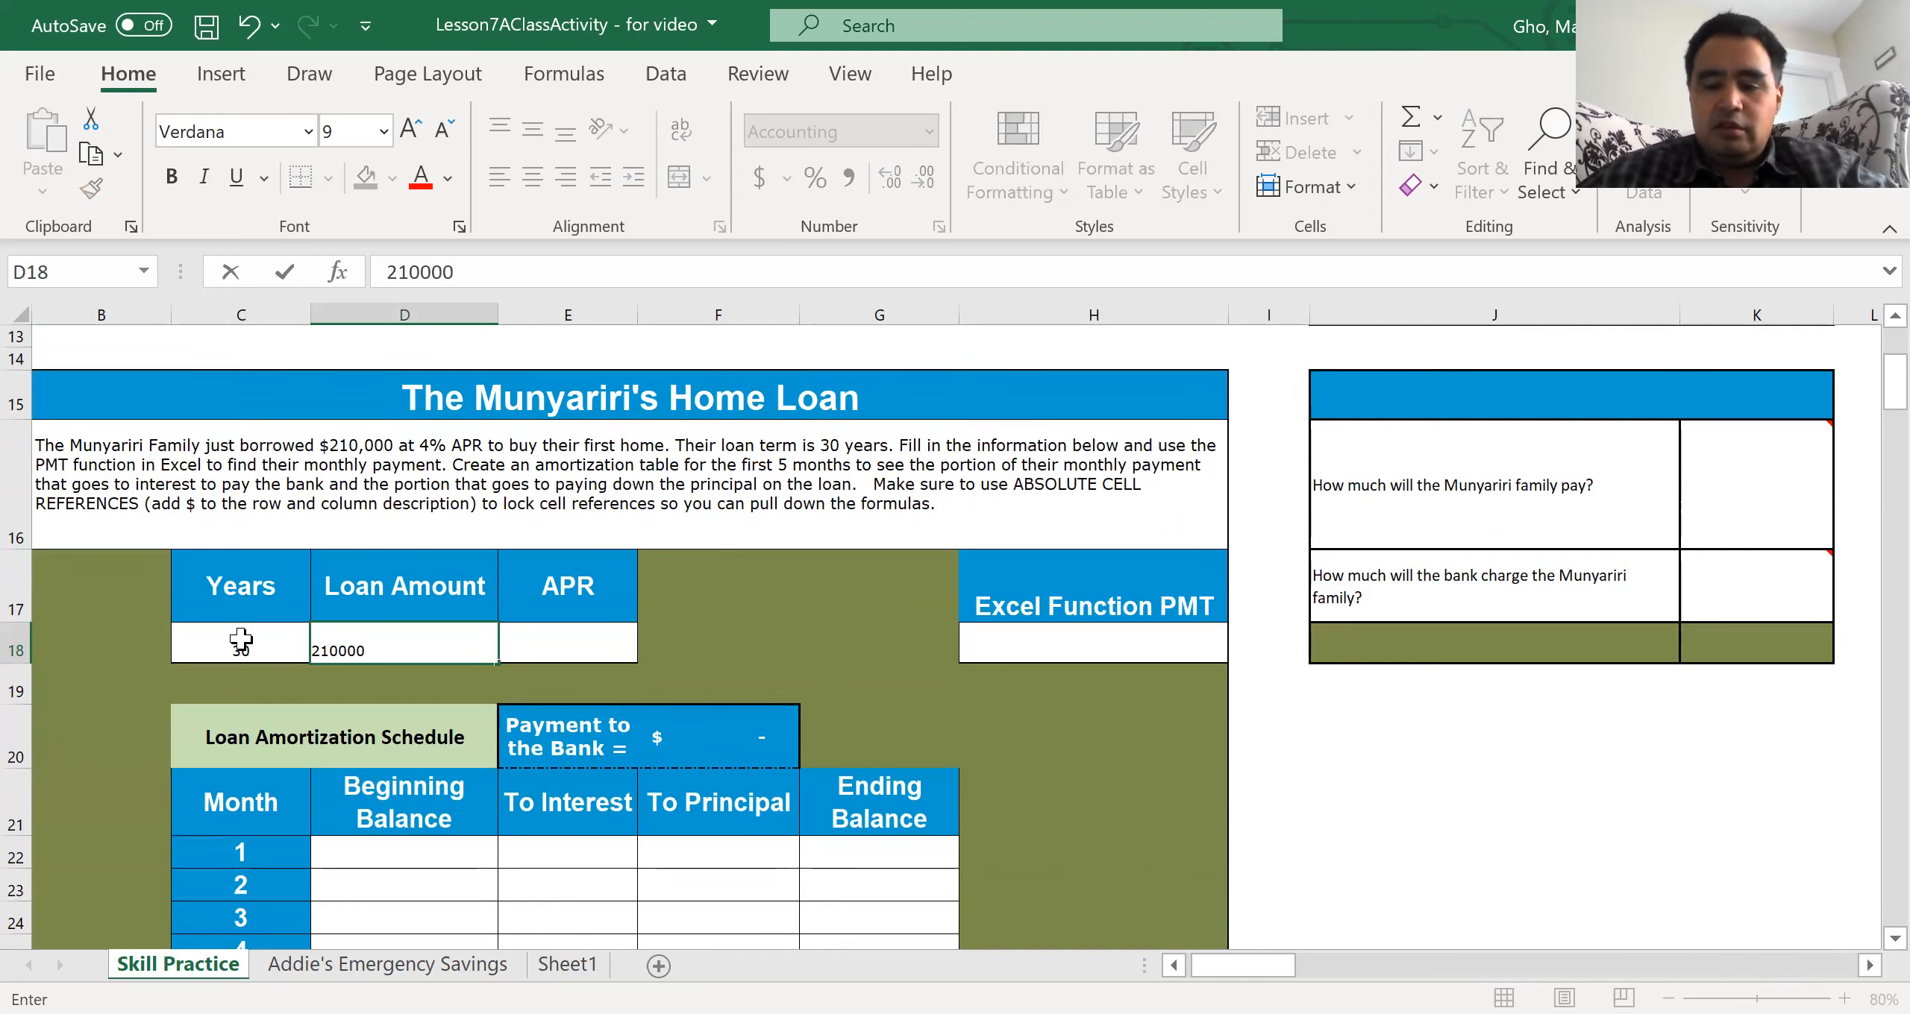
pyautogui.press('Tab')
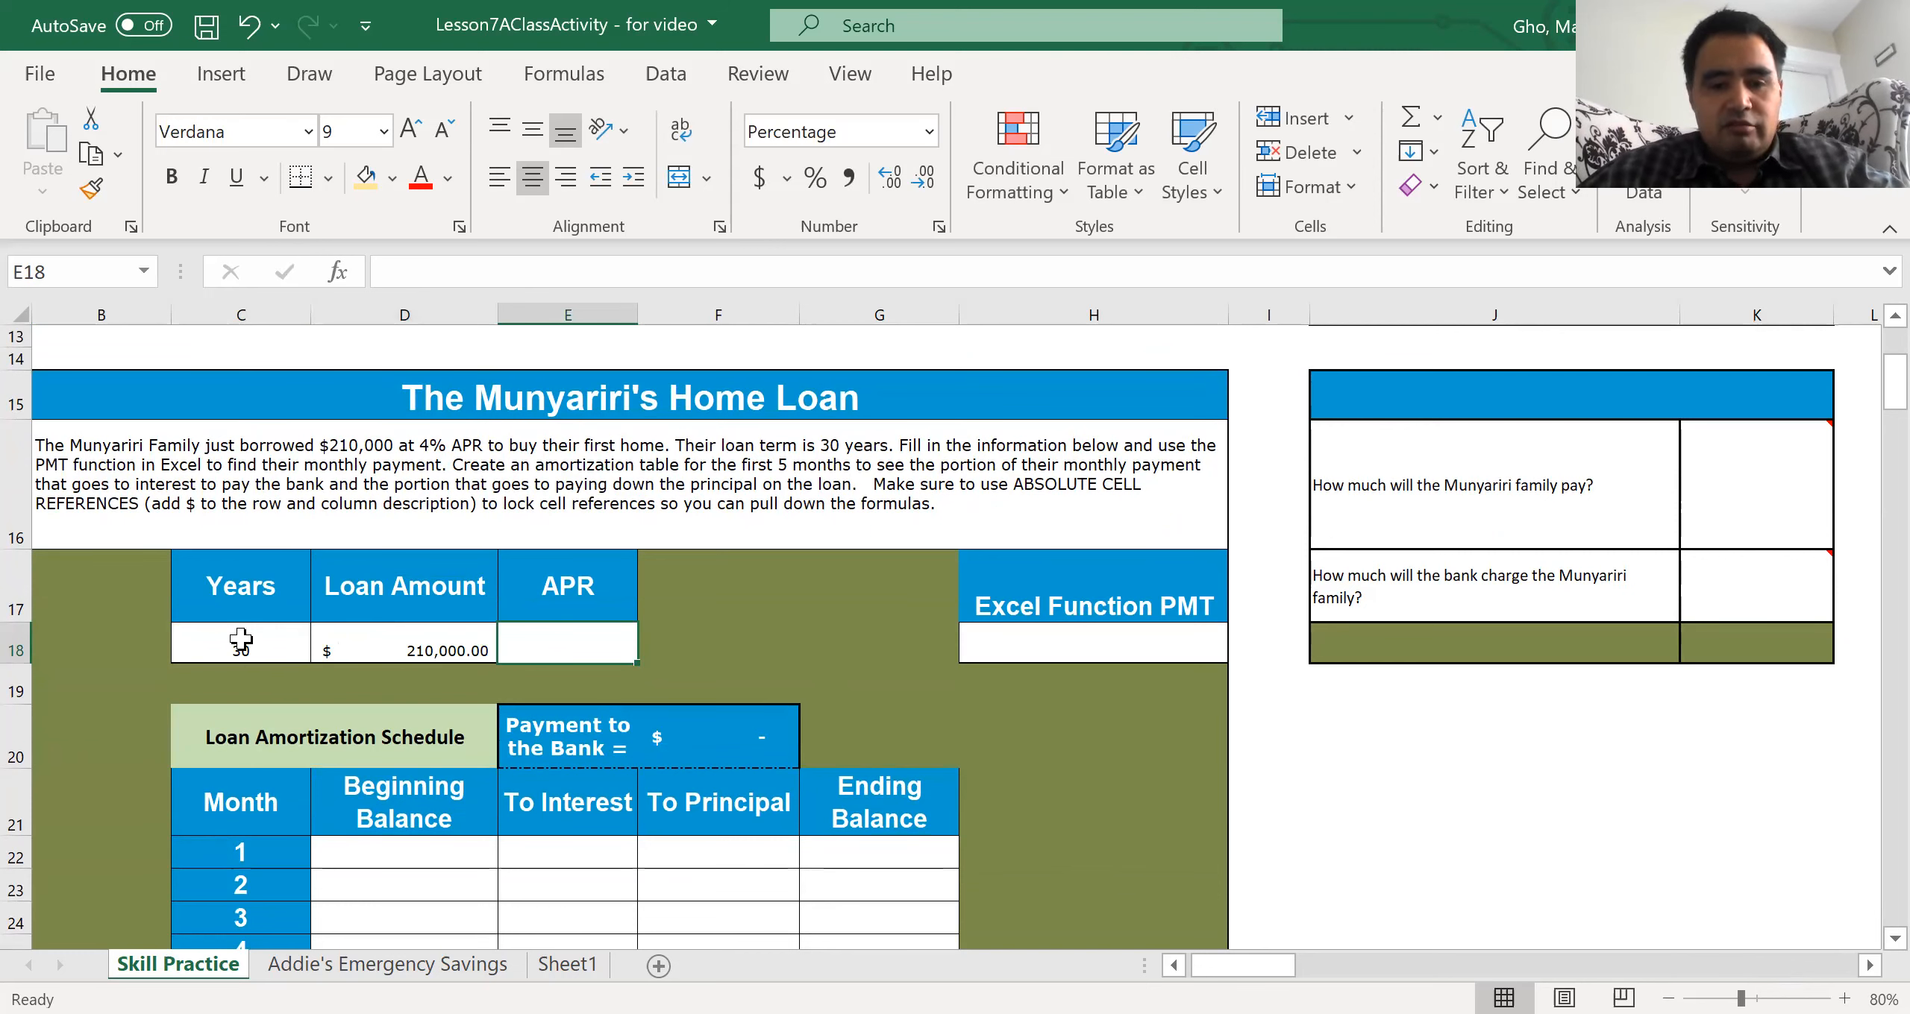
pyautogui.write('4')
pyautogui.hotkey('shift', 'Tab')
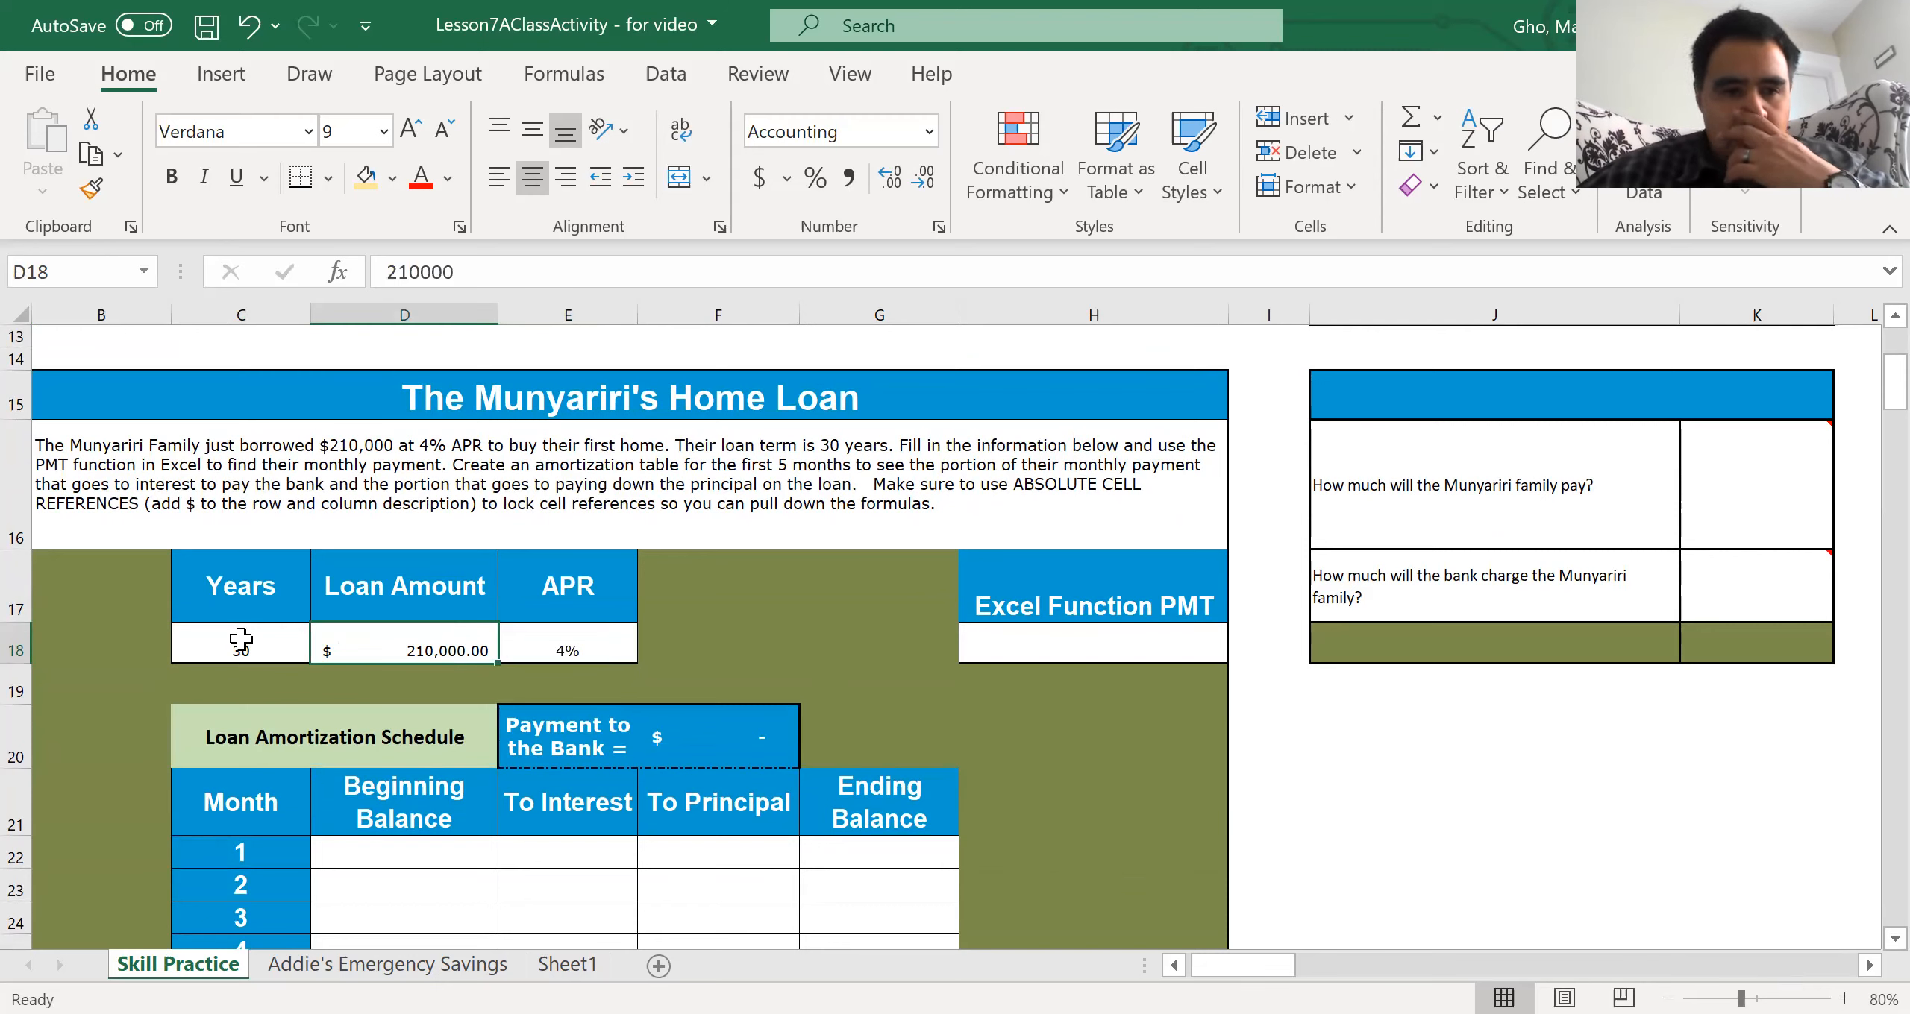
pyautogui.press('Tab')
pyautogui.press('Tab')
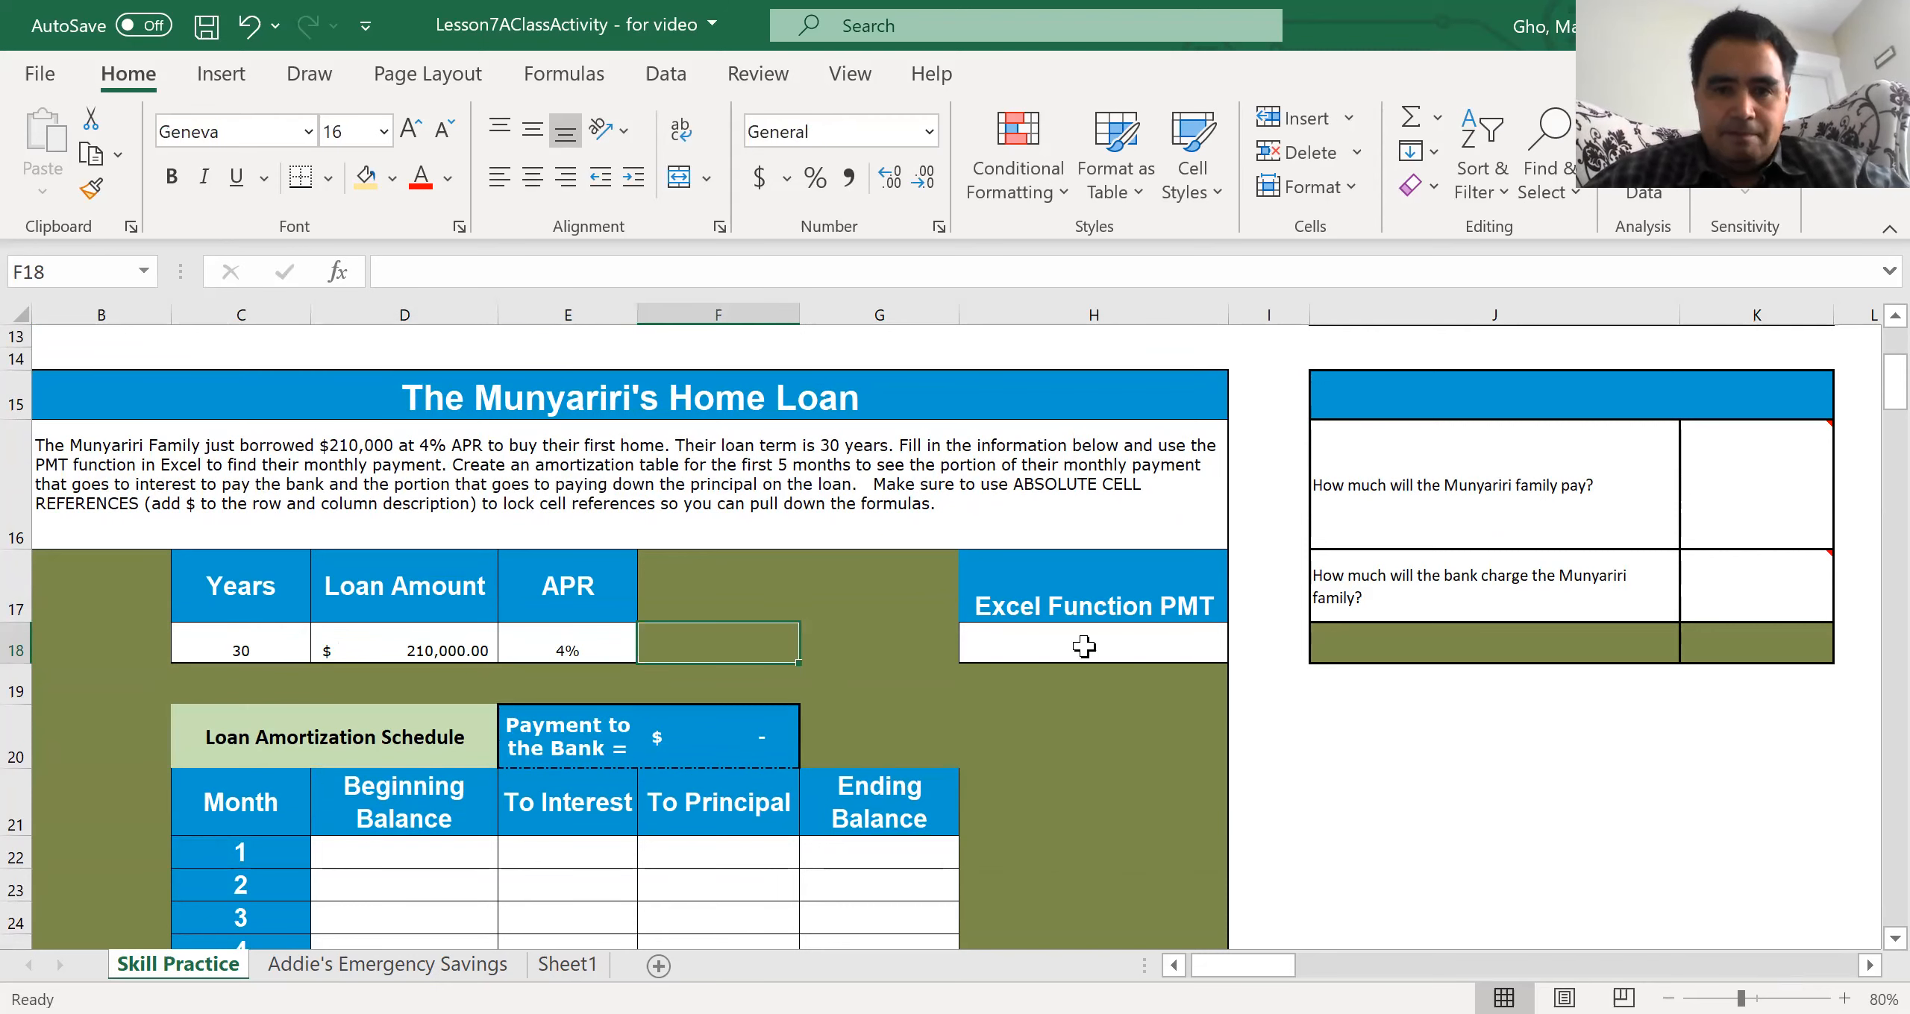
# Step: Calculate the home loan's monthly payment in H18 with the formula =PMT(E18/12,C18*12,-D18)
pyautogui.click(1066, 645)
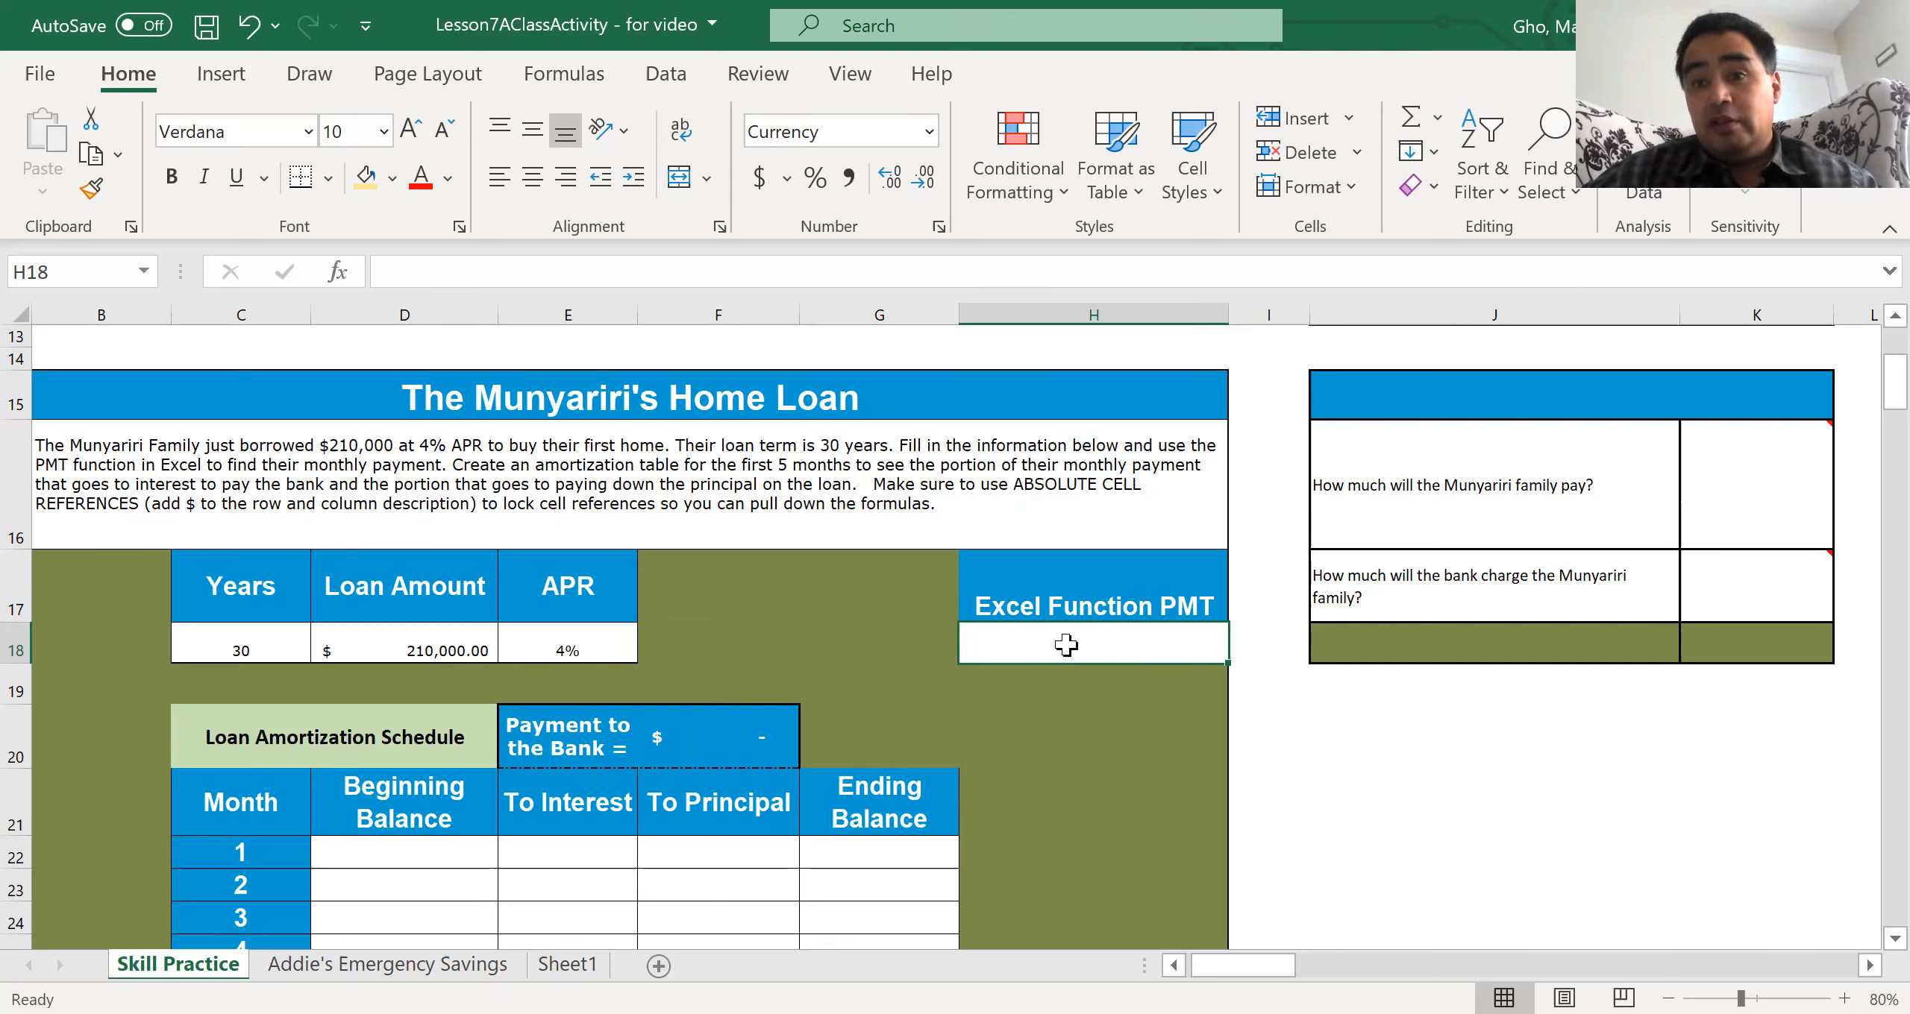
pyautogui.write('=')
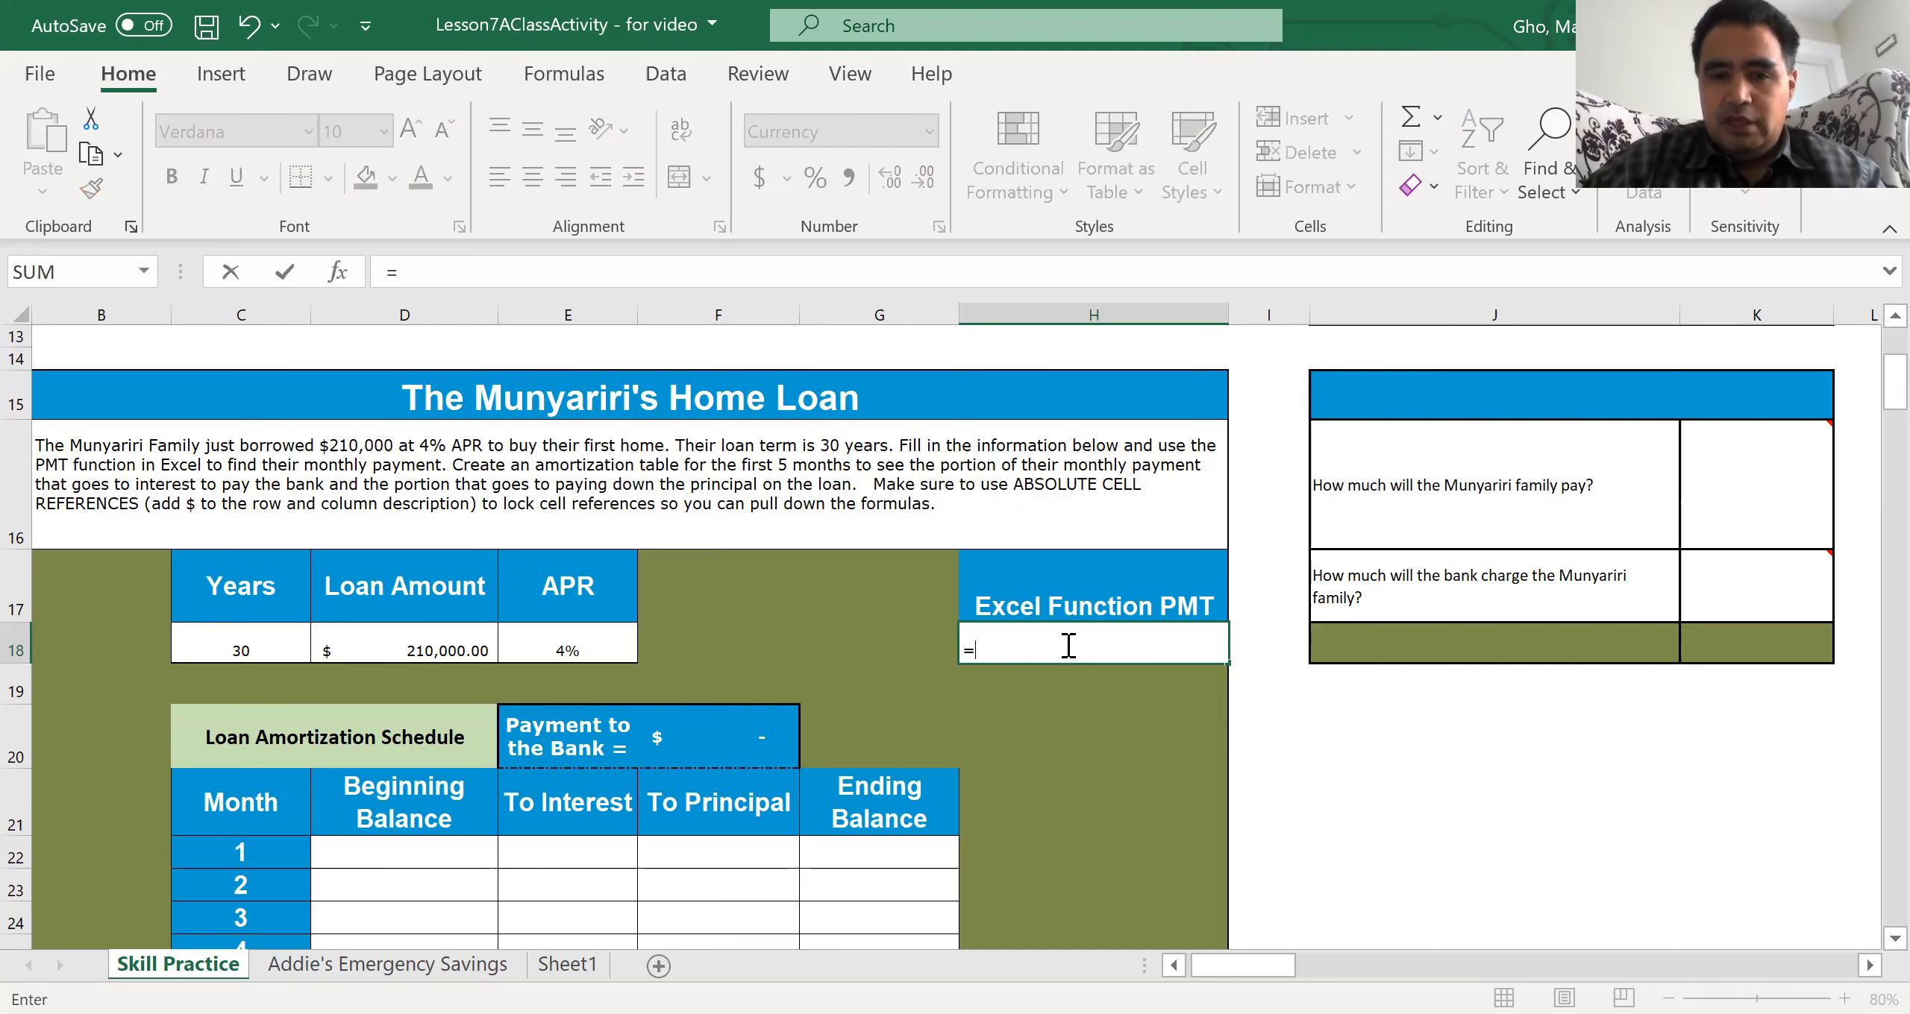
pyautogui.write('pmt(')
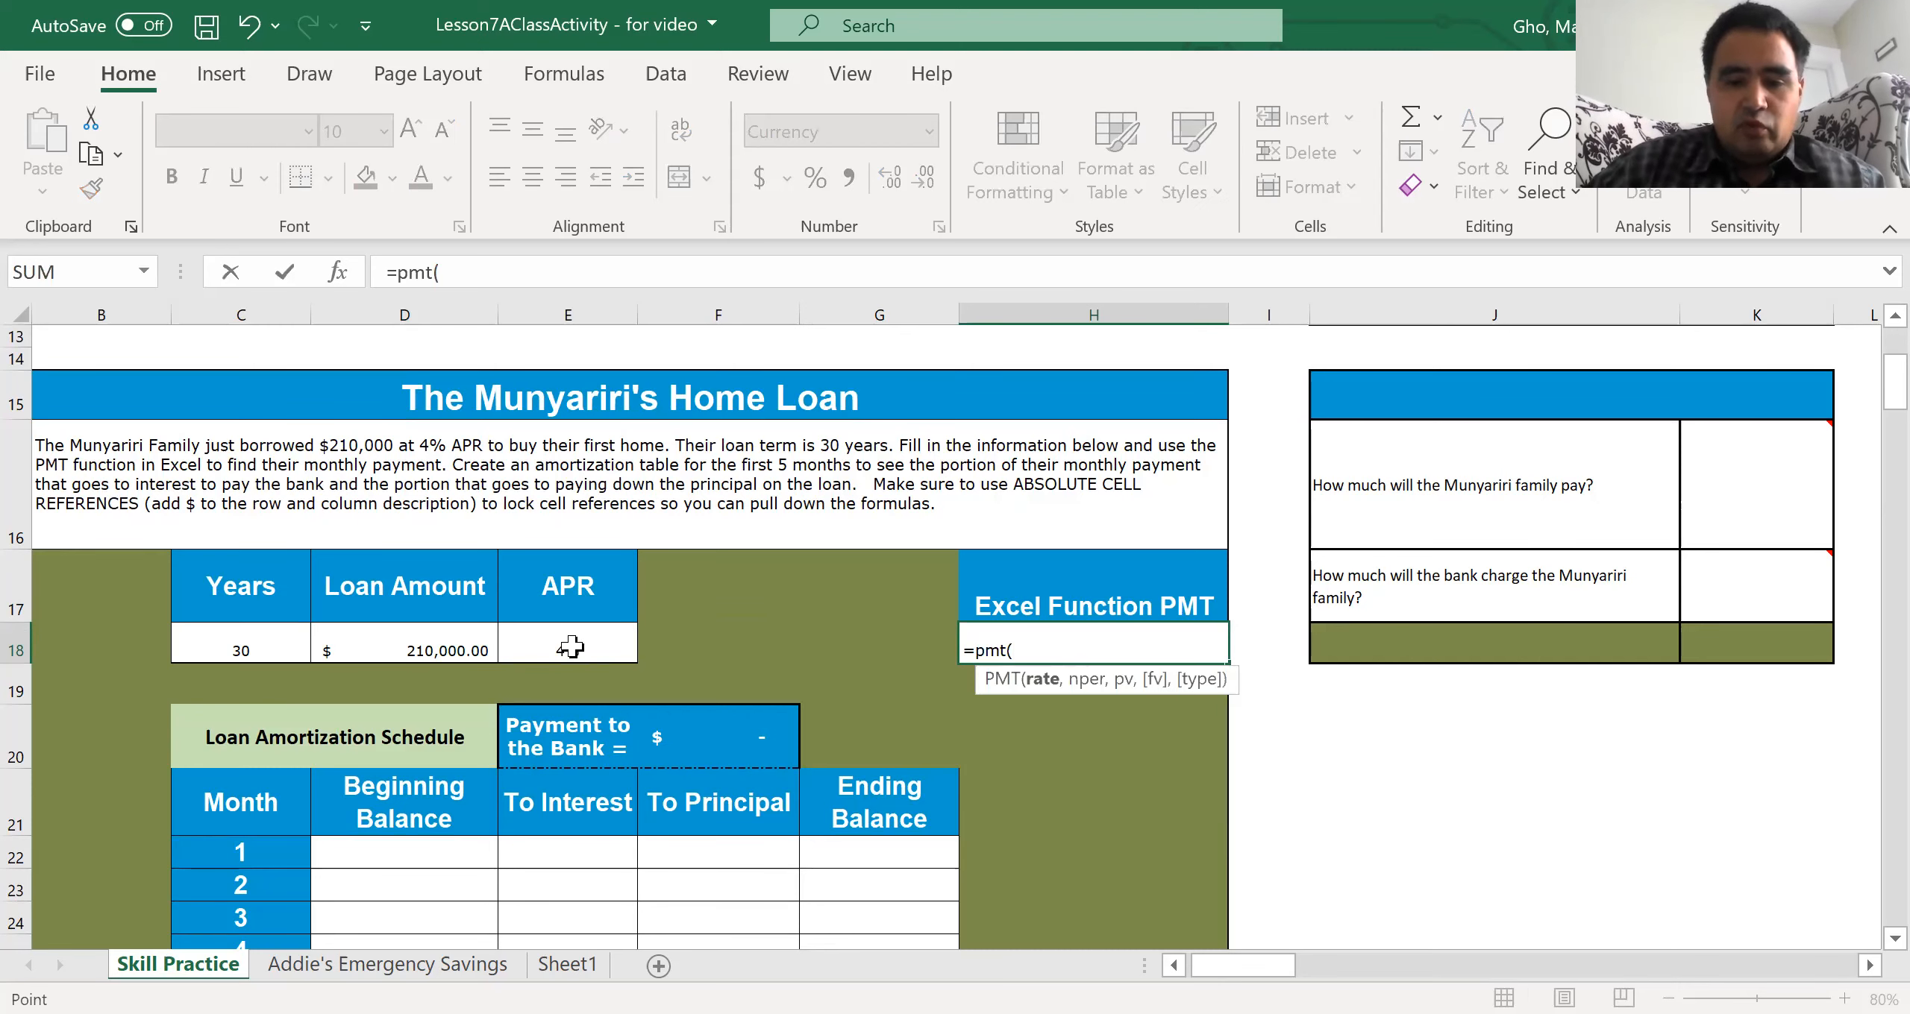
pyautogui.click(569, 646)
pyautogui.write('/12,')
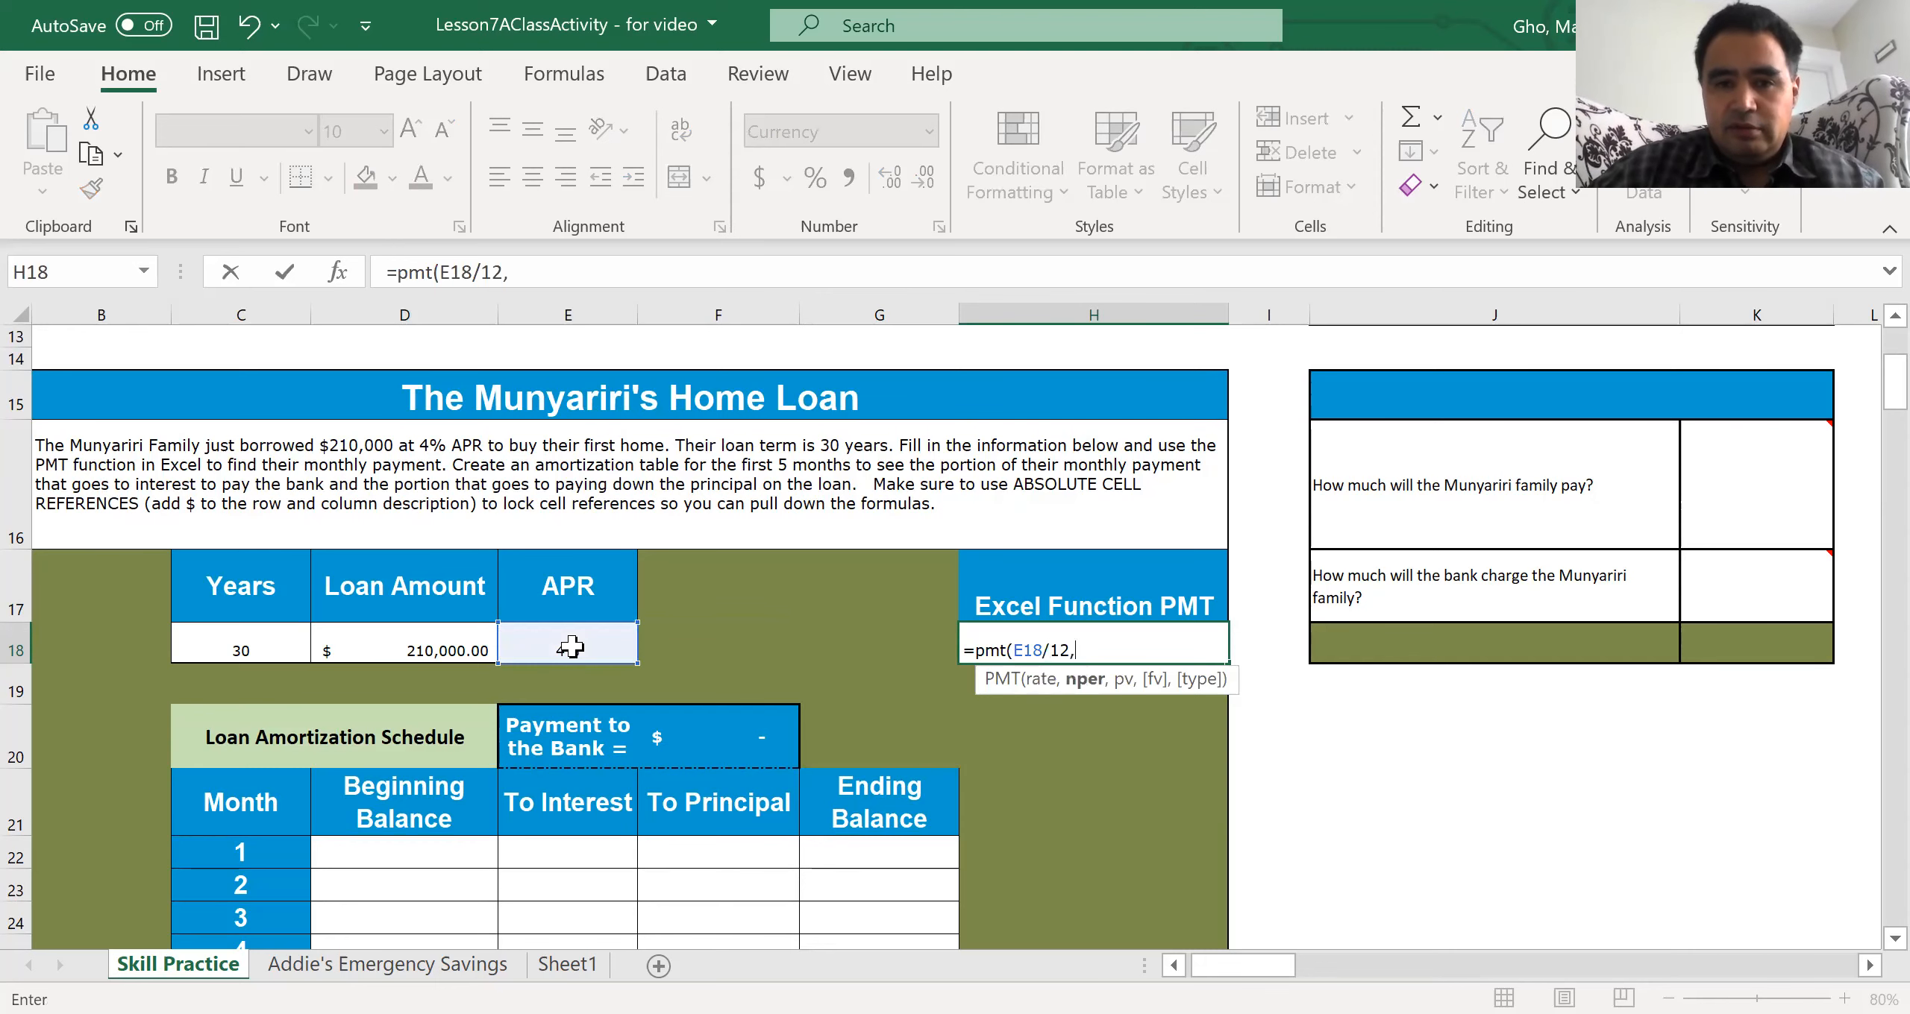
pyautogui.click(239, 636)
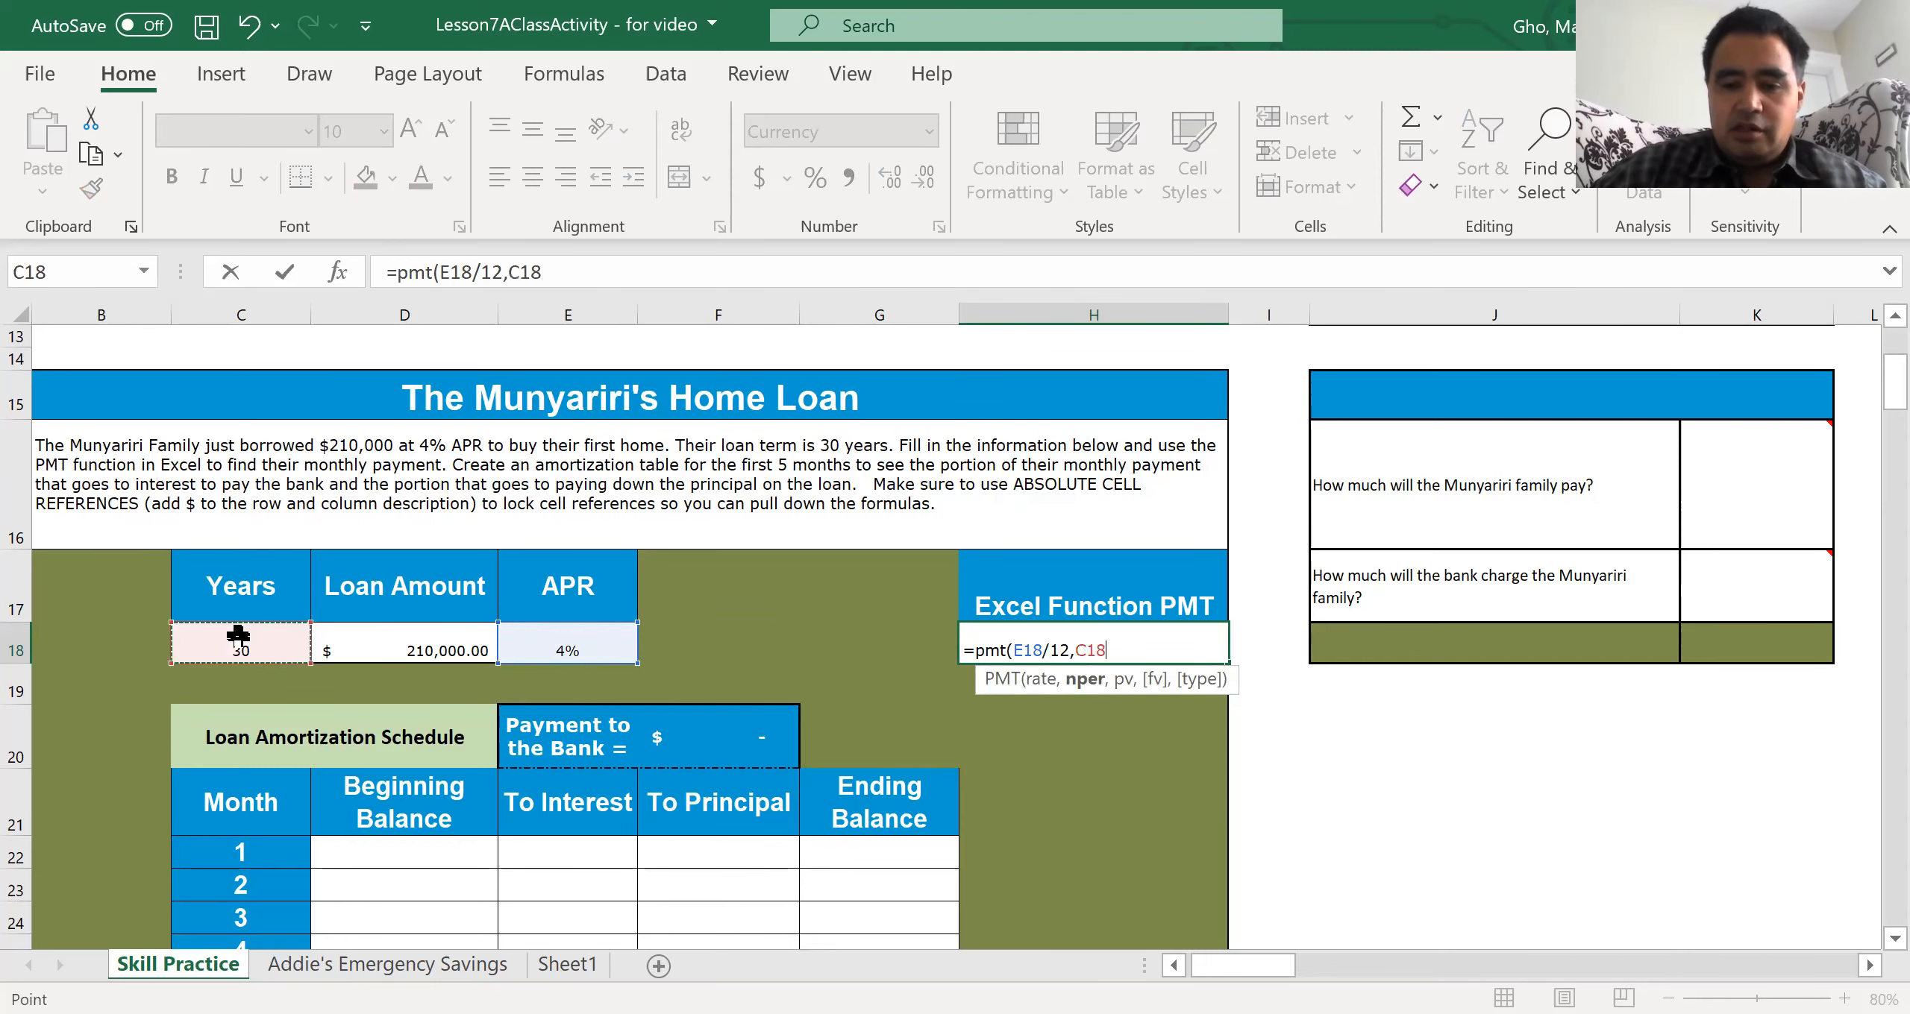
pyautogui.write('*12')
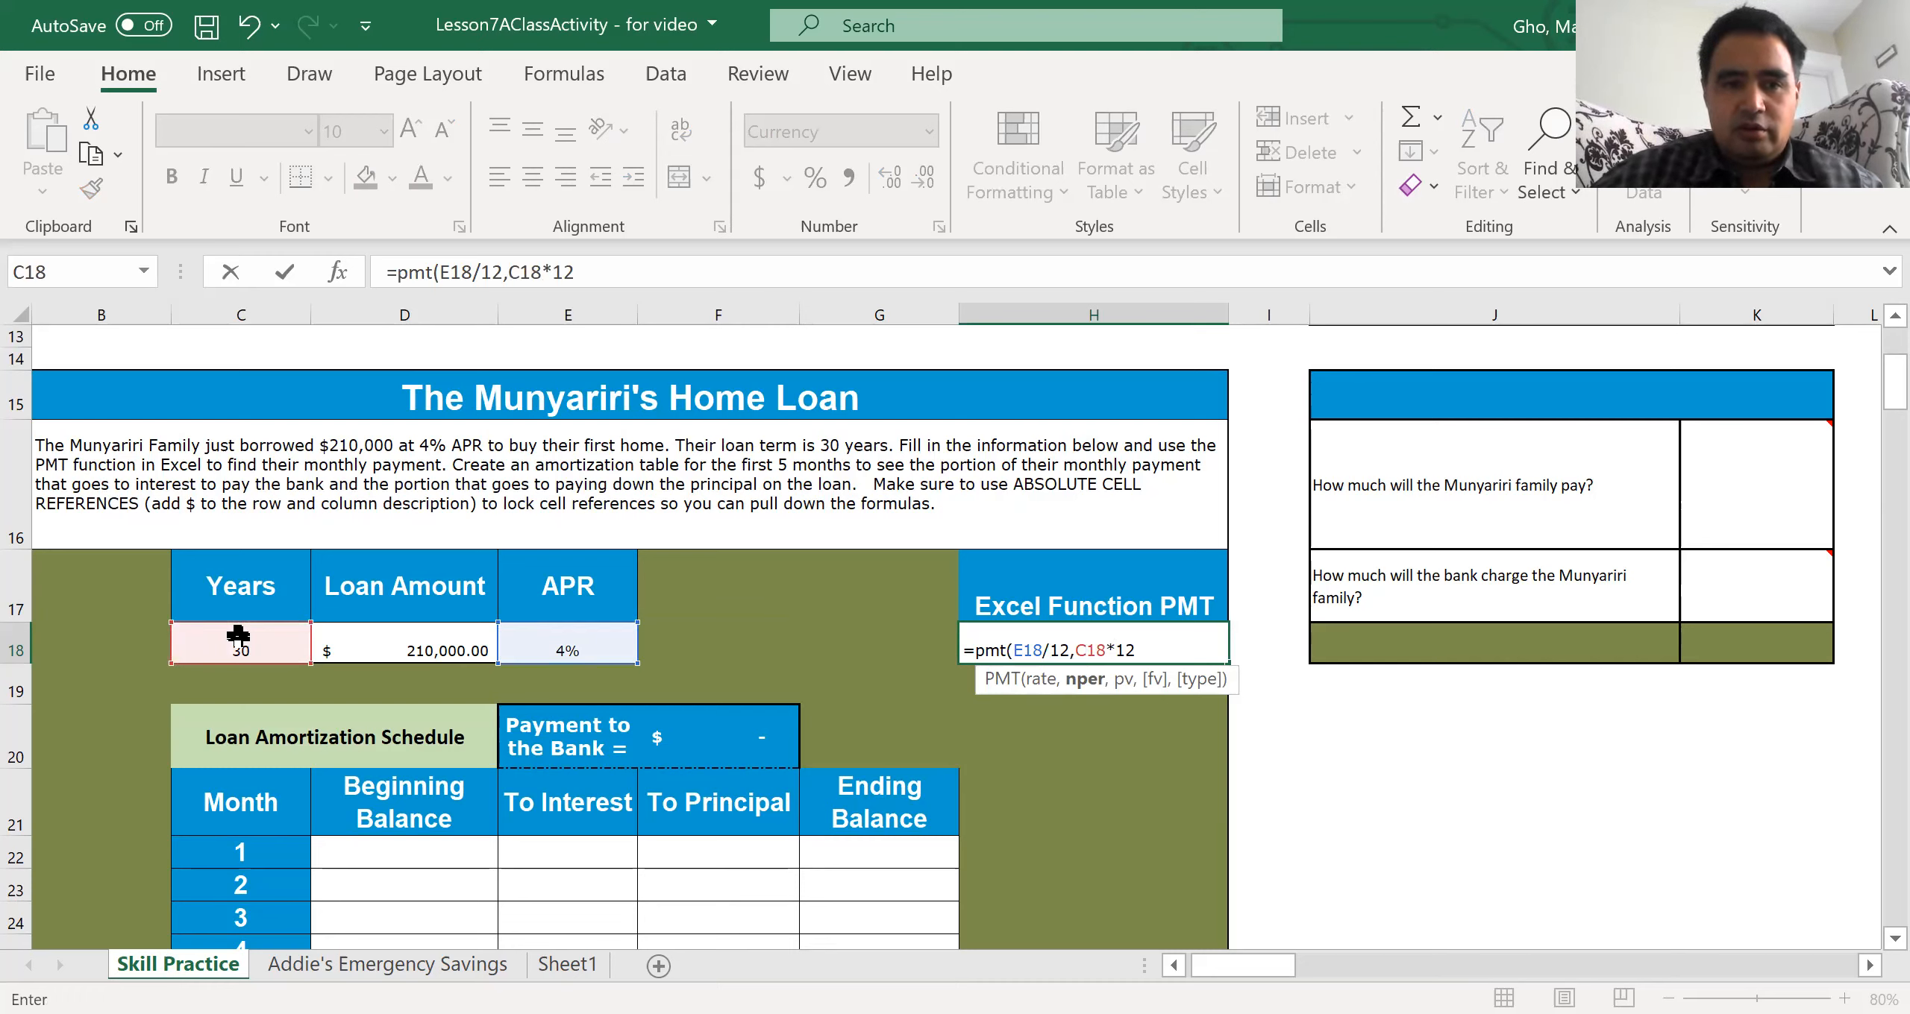
pyautogui.write(',')
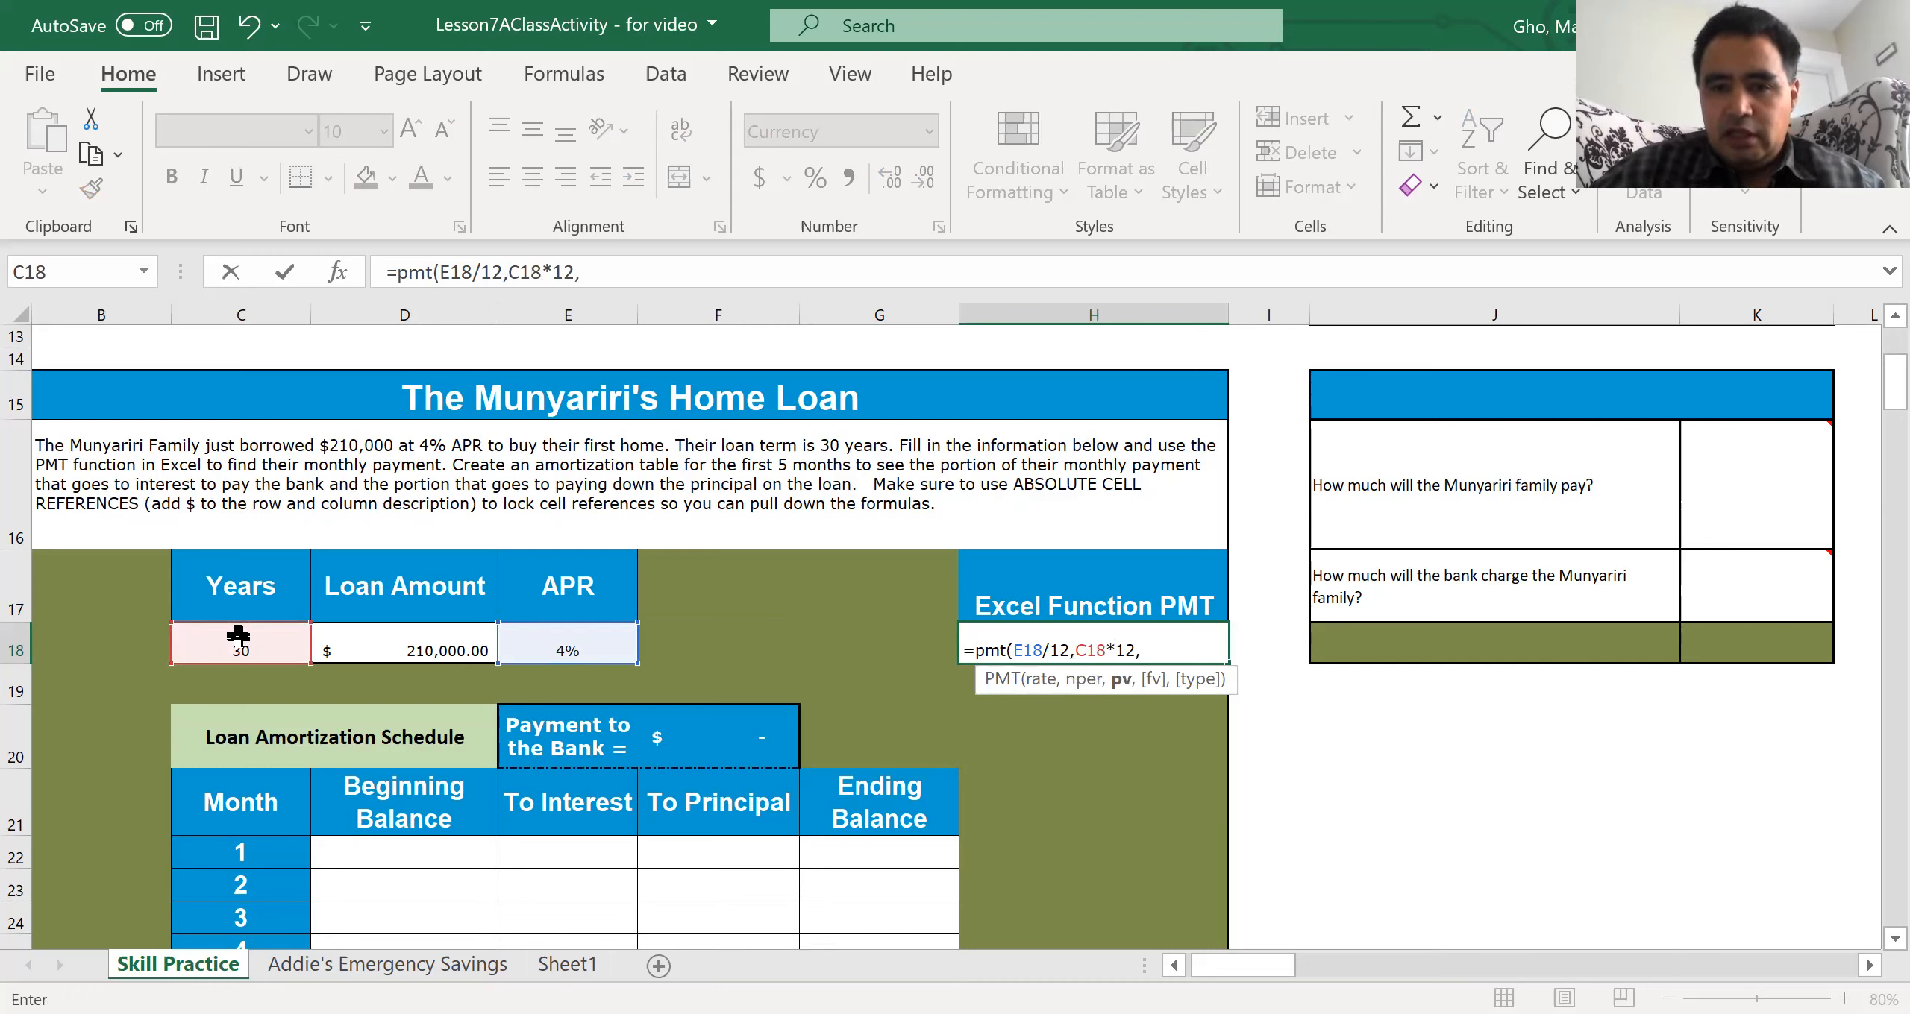
pyautogui.write('-')
pyautogui.click(453, 649)
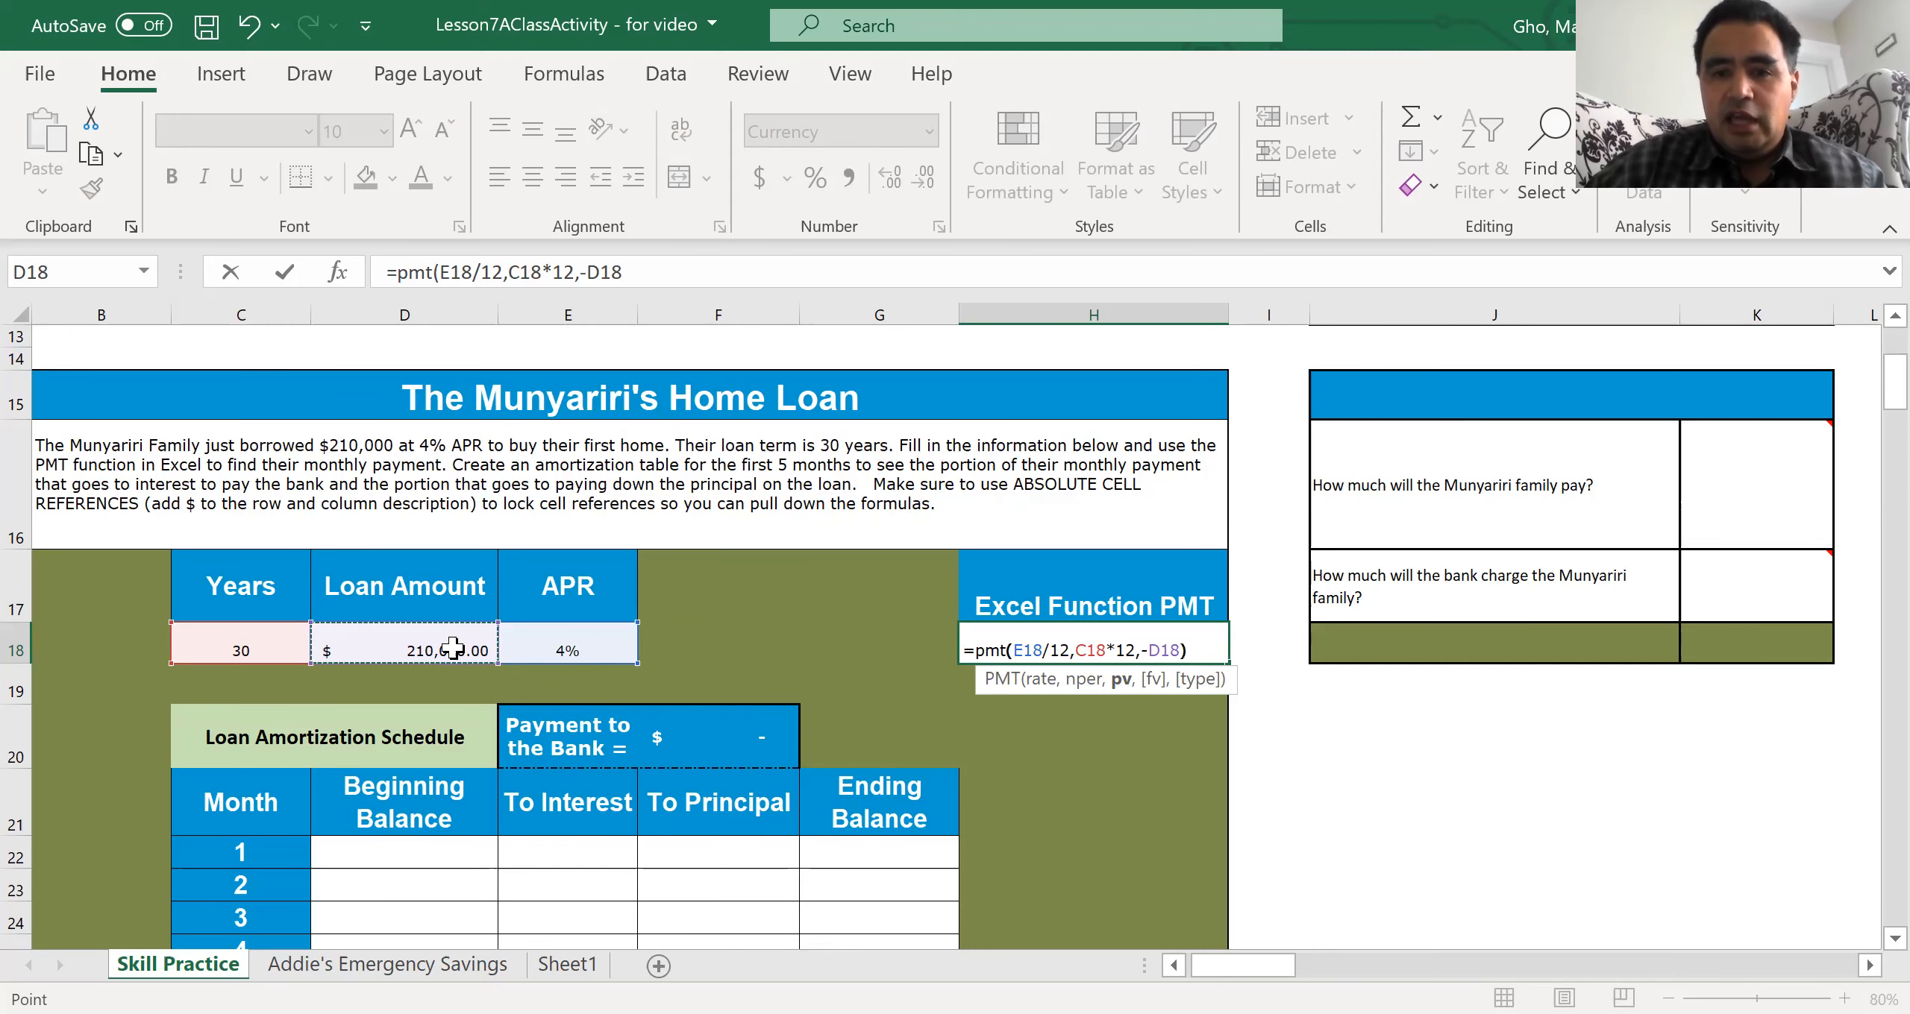
pyautogui.press('Return')
# Step: Remove the minus sign before D18 in the home loan's PMT formula in H18
pyautogui.press('Up')
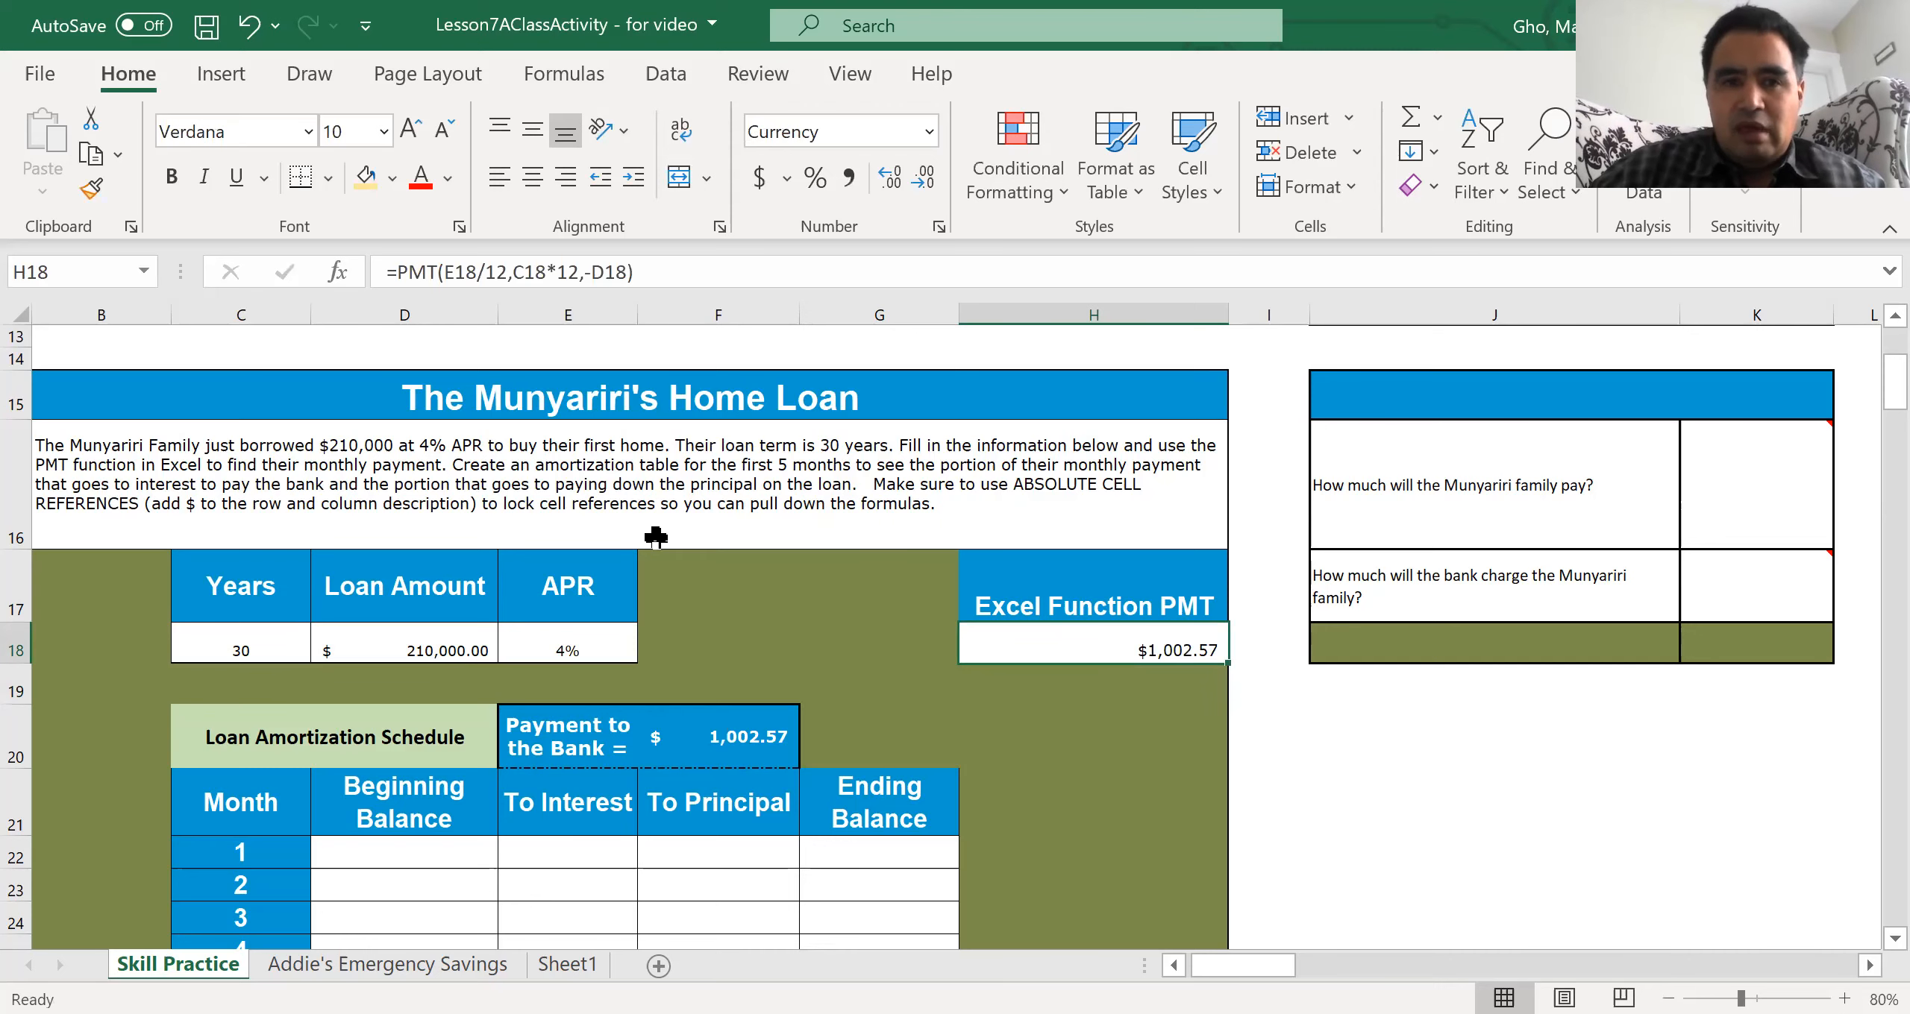
pyautogui.click(595, 271)
pyautogui.press('BackSpace')
pyautogui.press('Return')
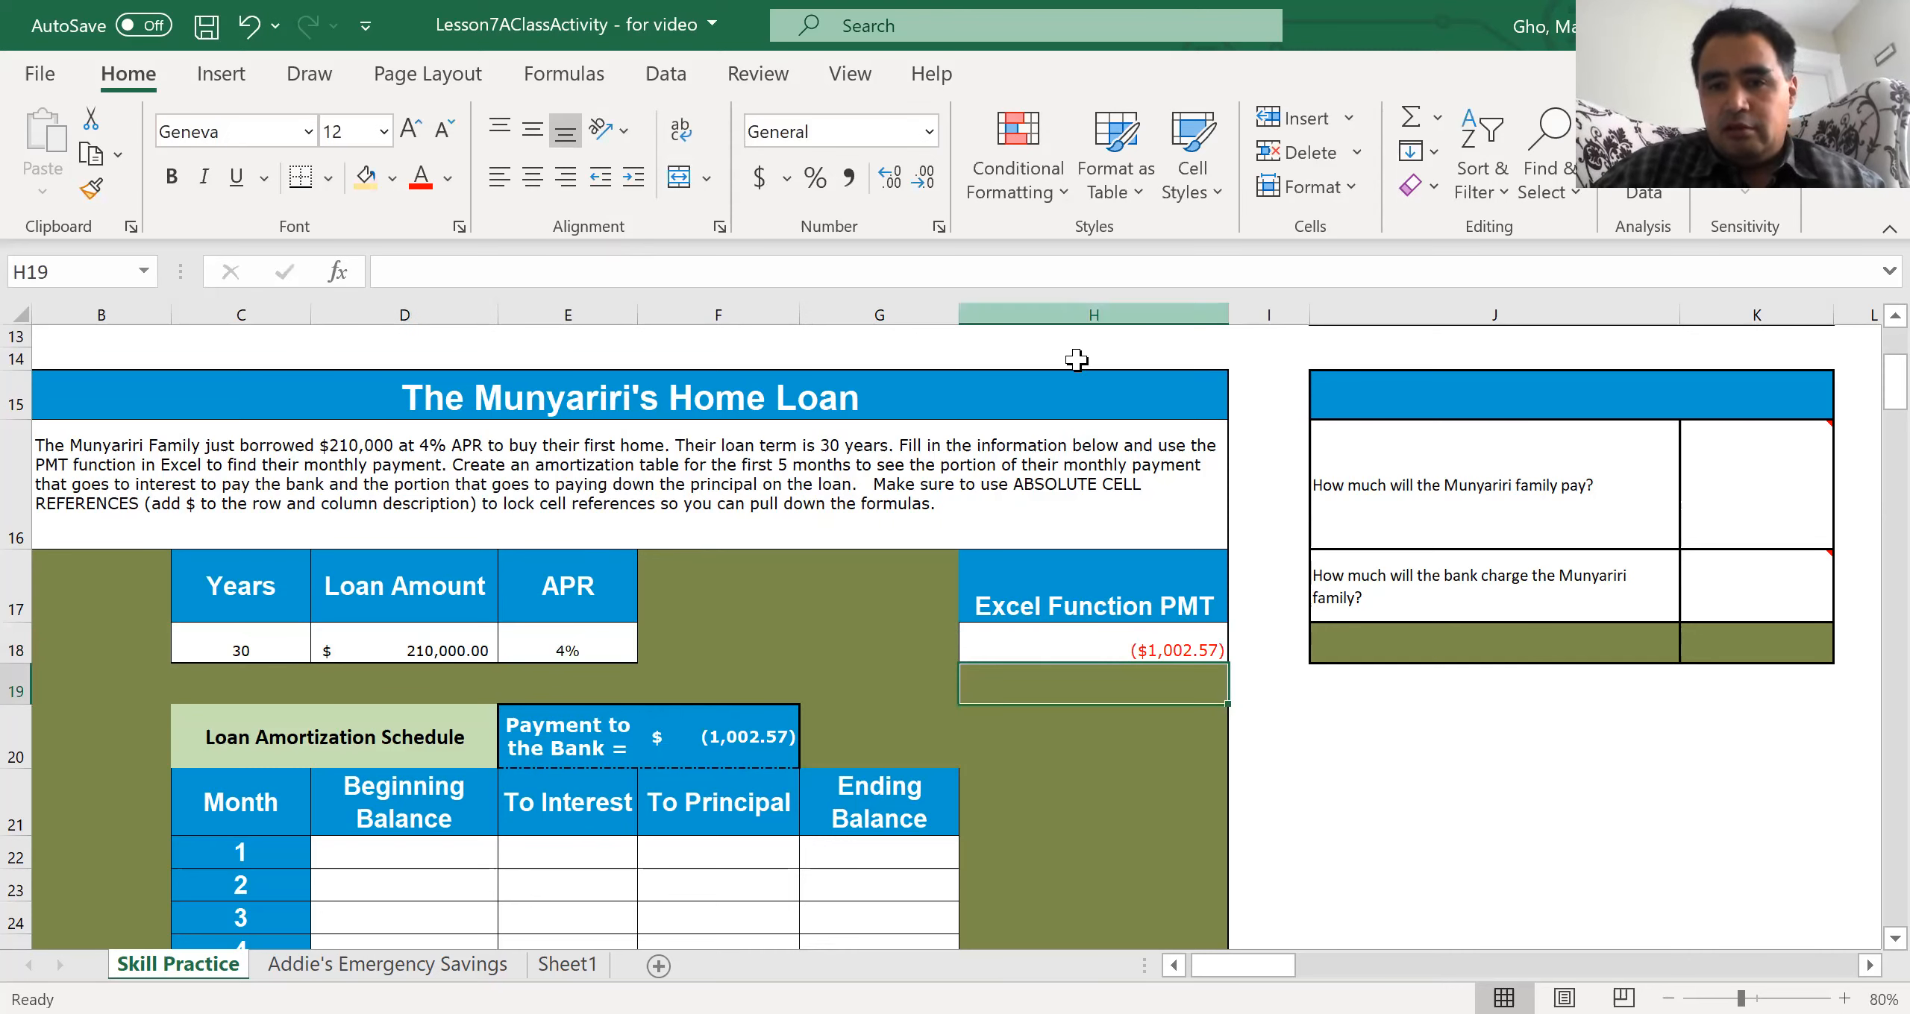
# Step: Put the minus sign back before D18 so the formula in H18 reads =PMT(E18/12,C18*12,-D18)
pyautogui.press('Up')
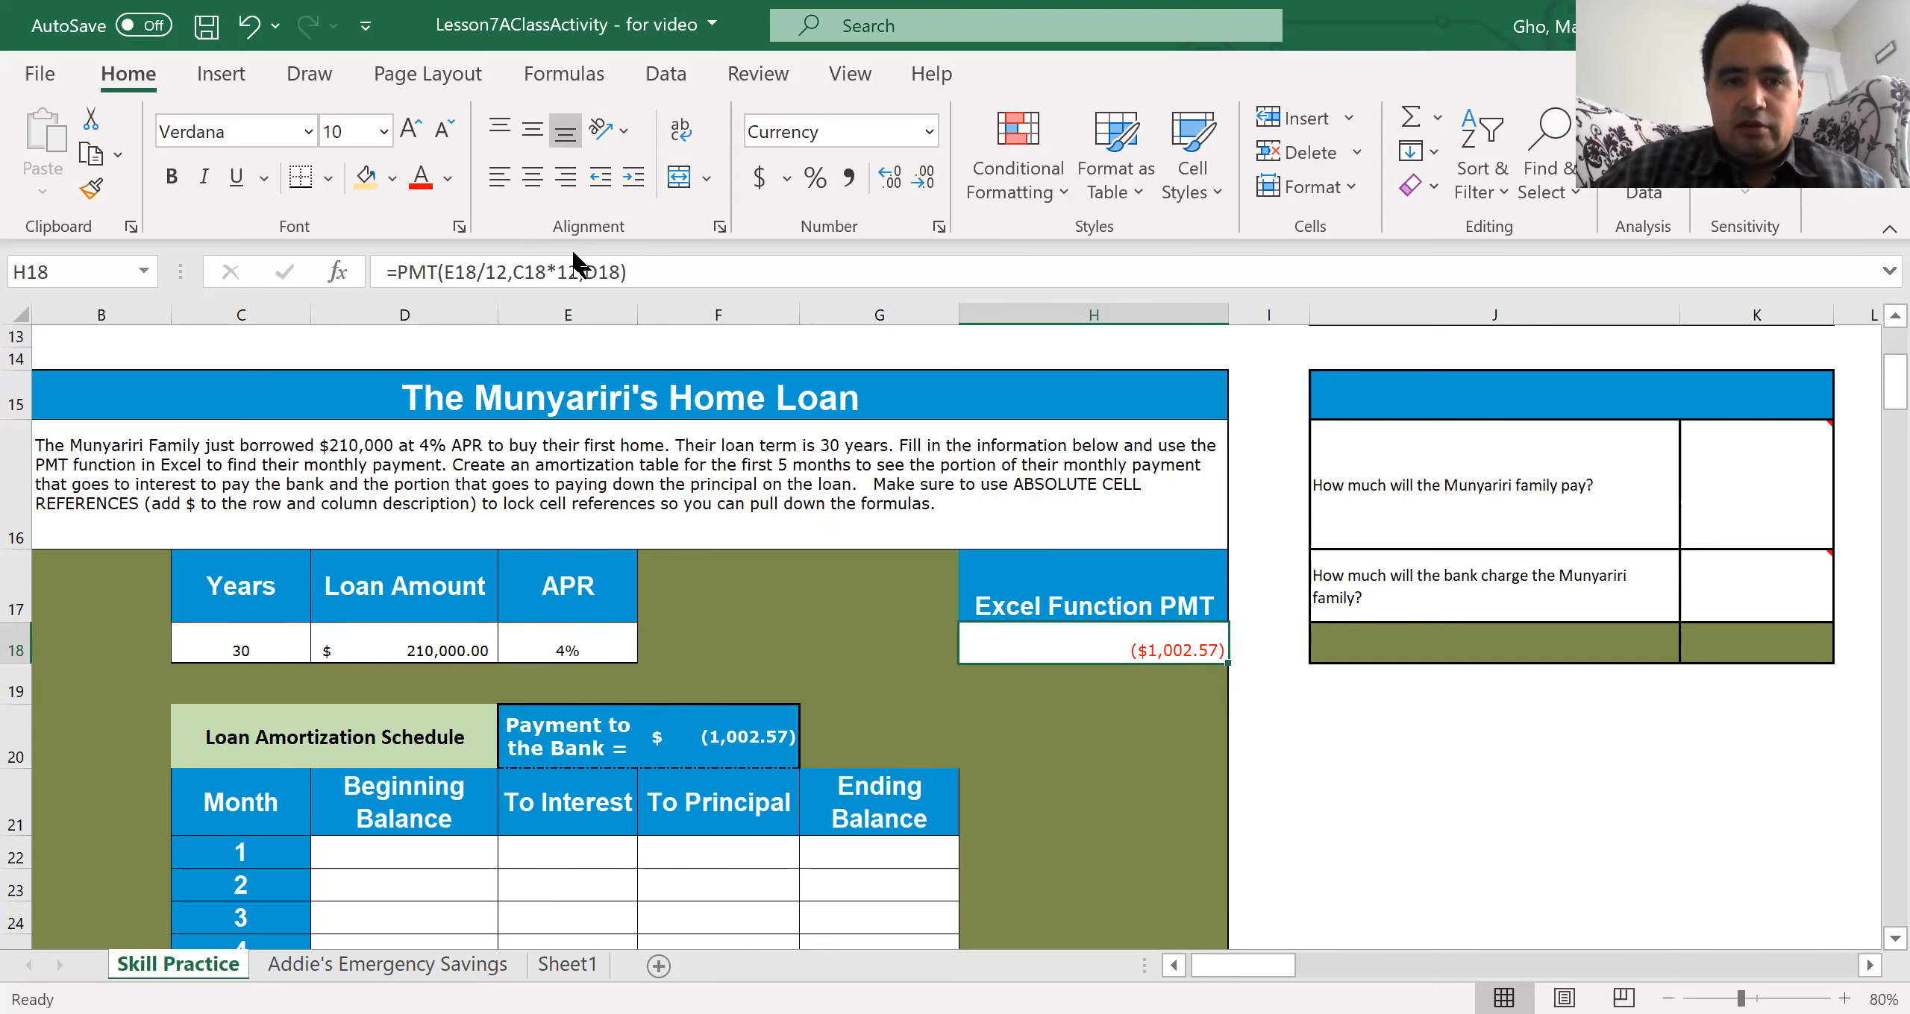
pyautogui.click(586, 272)
pyautogui.write('-')
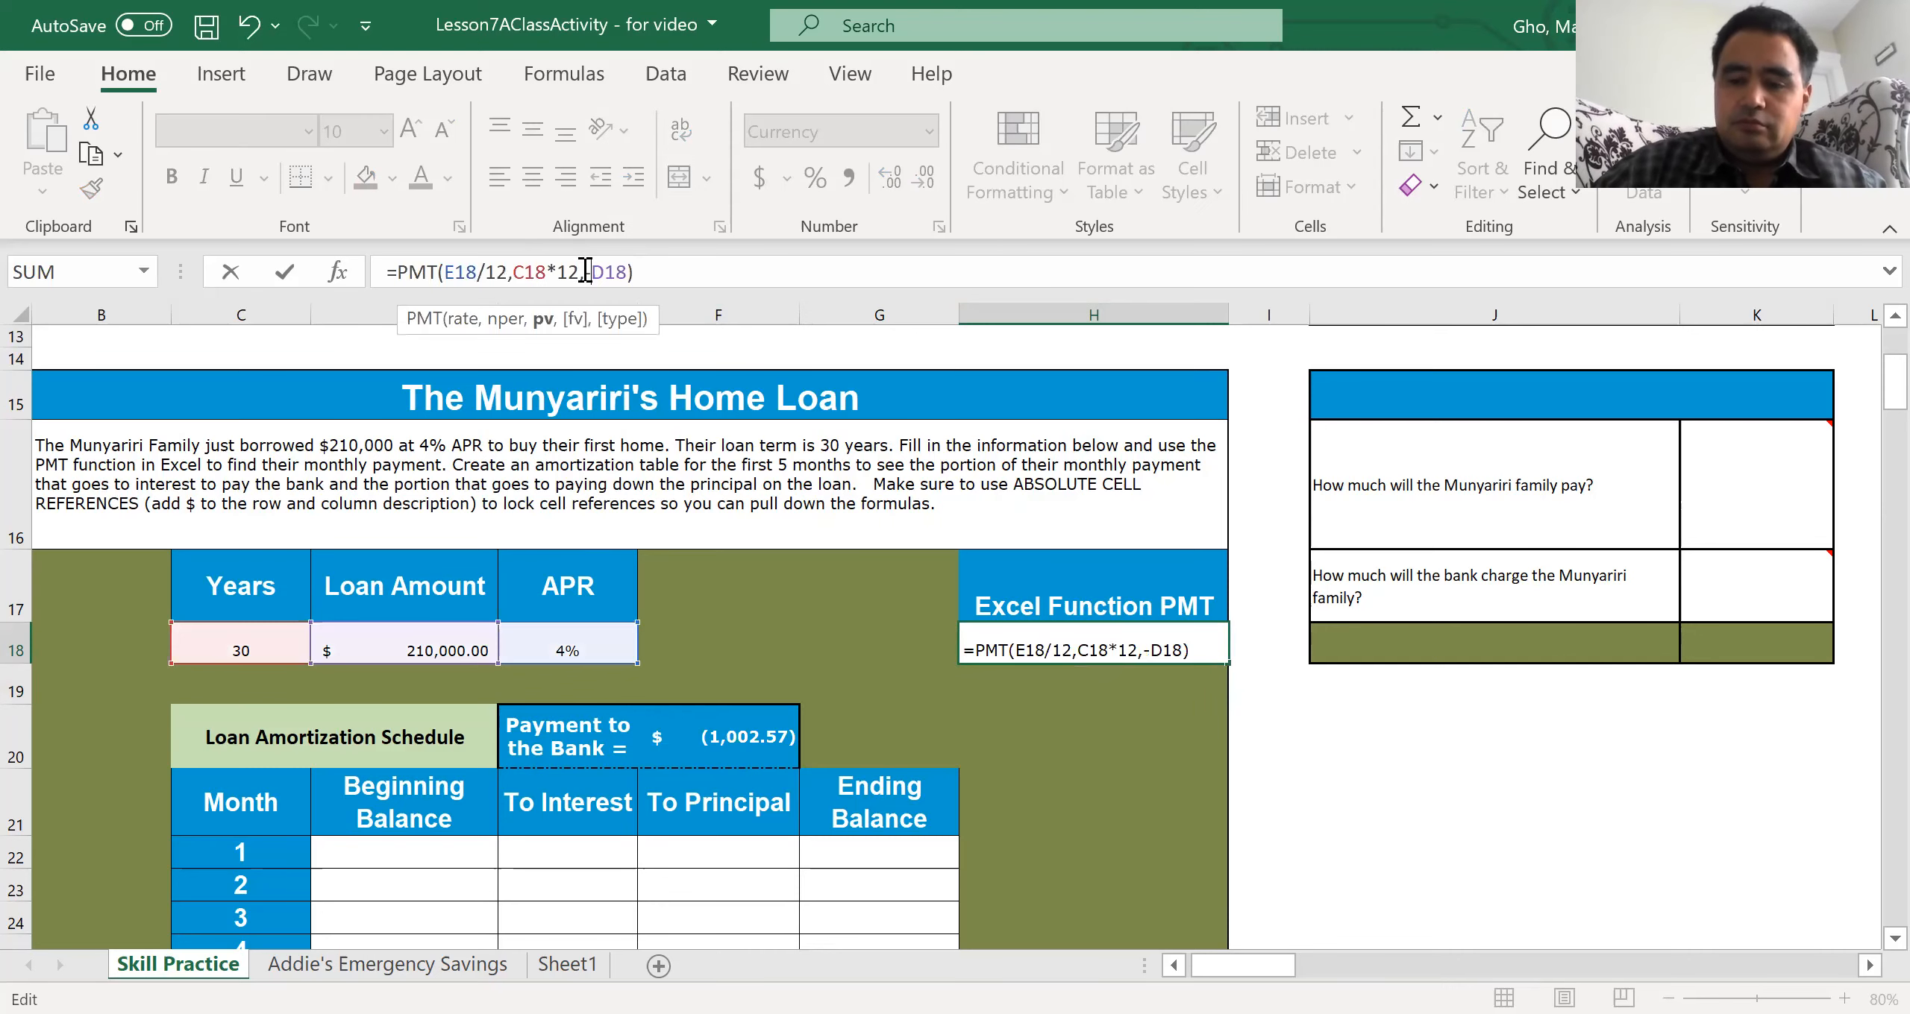
pyautogui.press('Return')
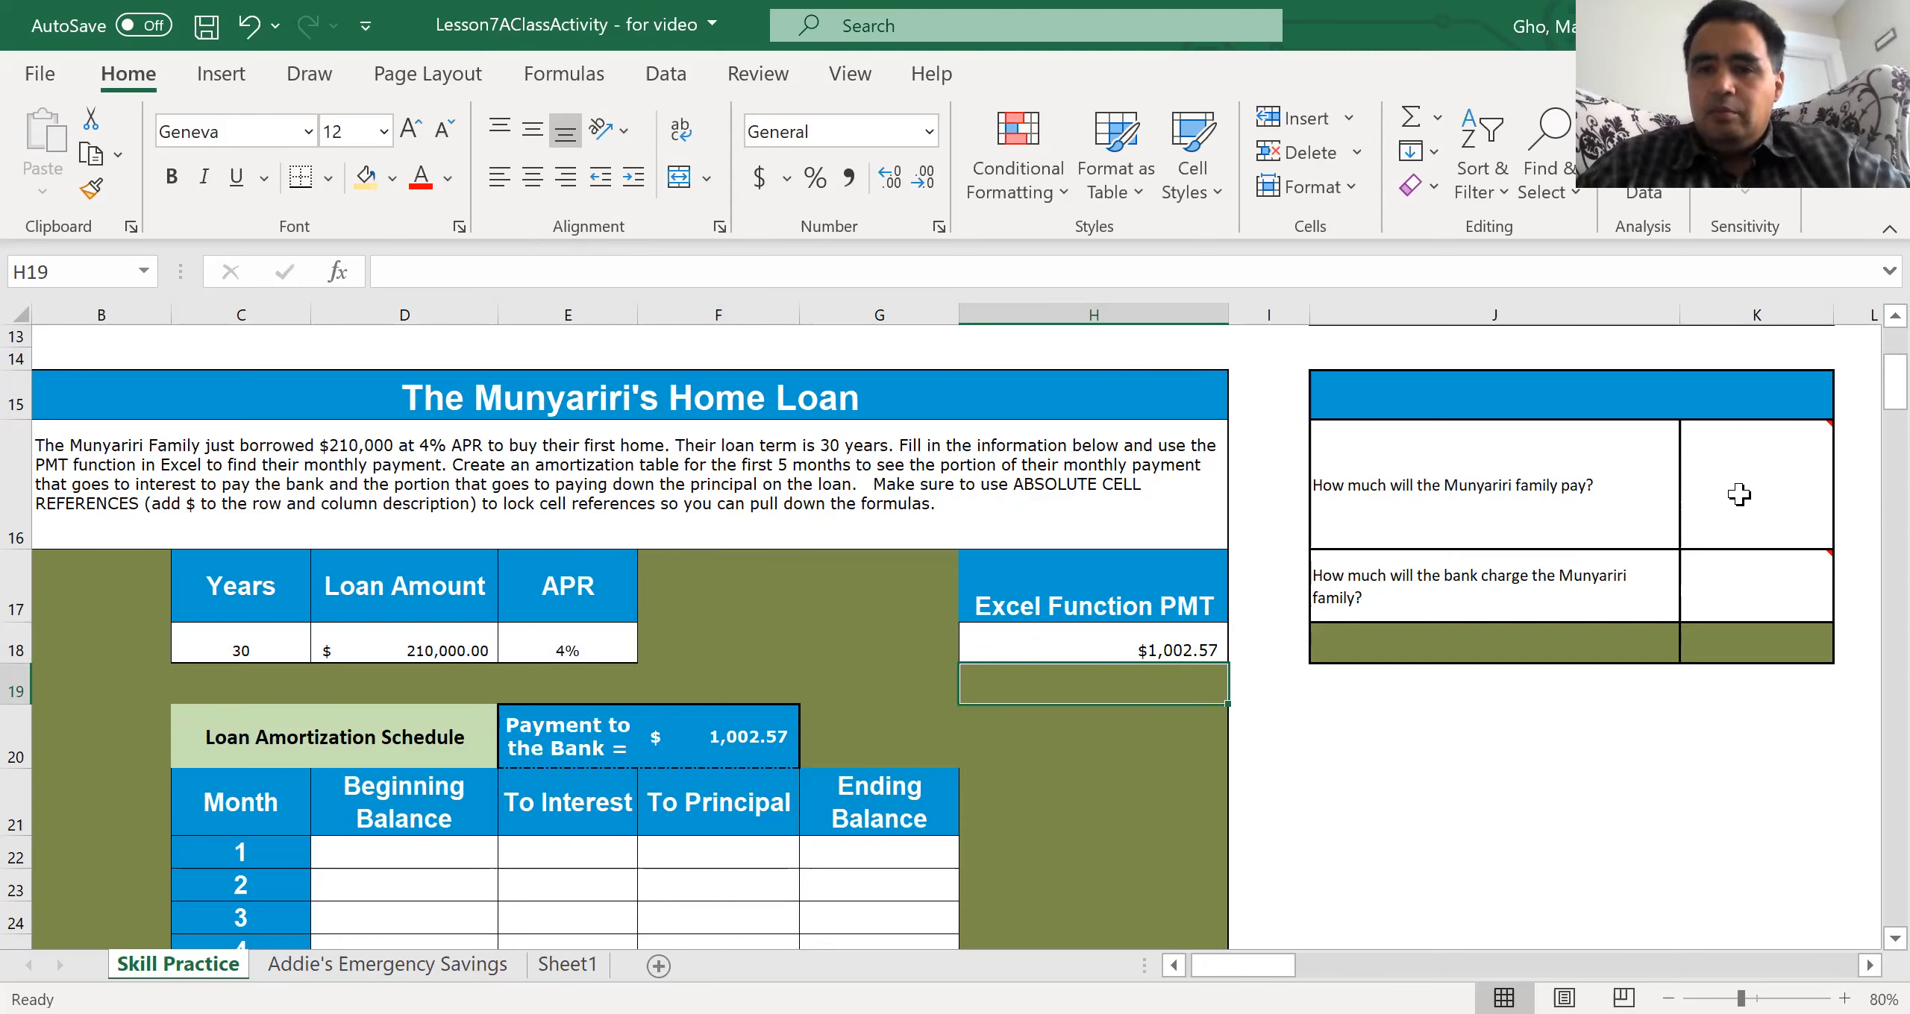
# Step: Calculate how much the family will pay in total for the home loan in K16 with the formula =C18*12*H18
pyautogui.moveTo(1739, 495)
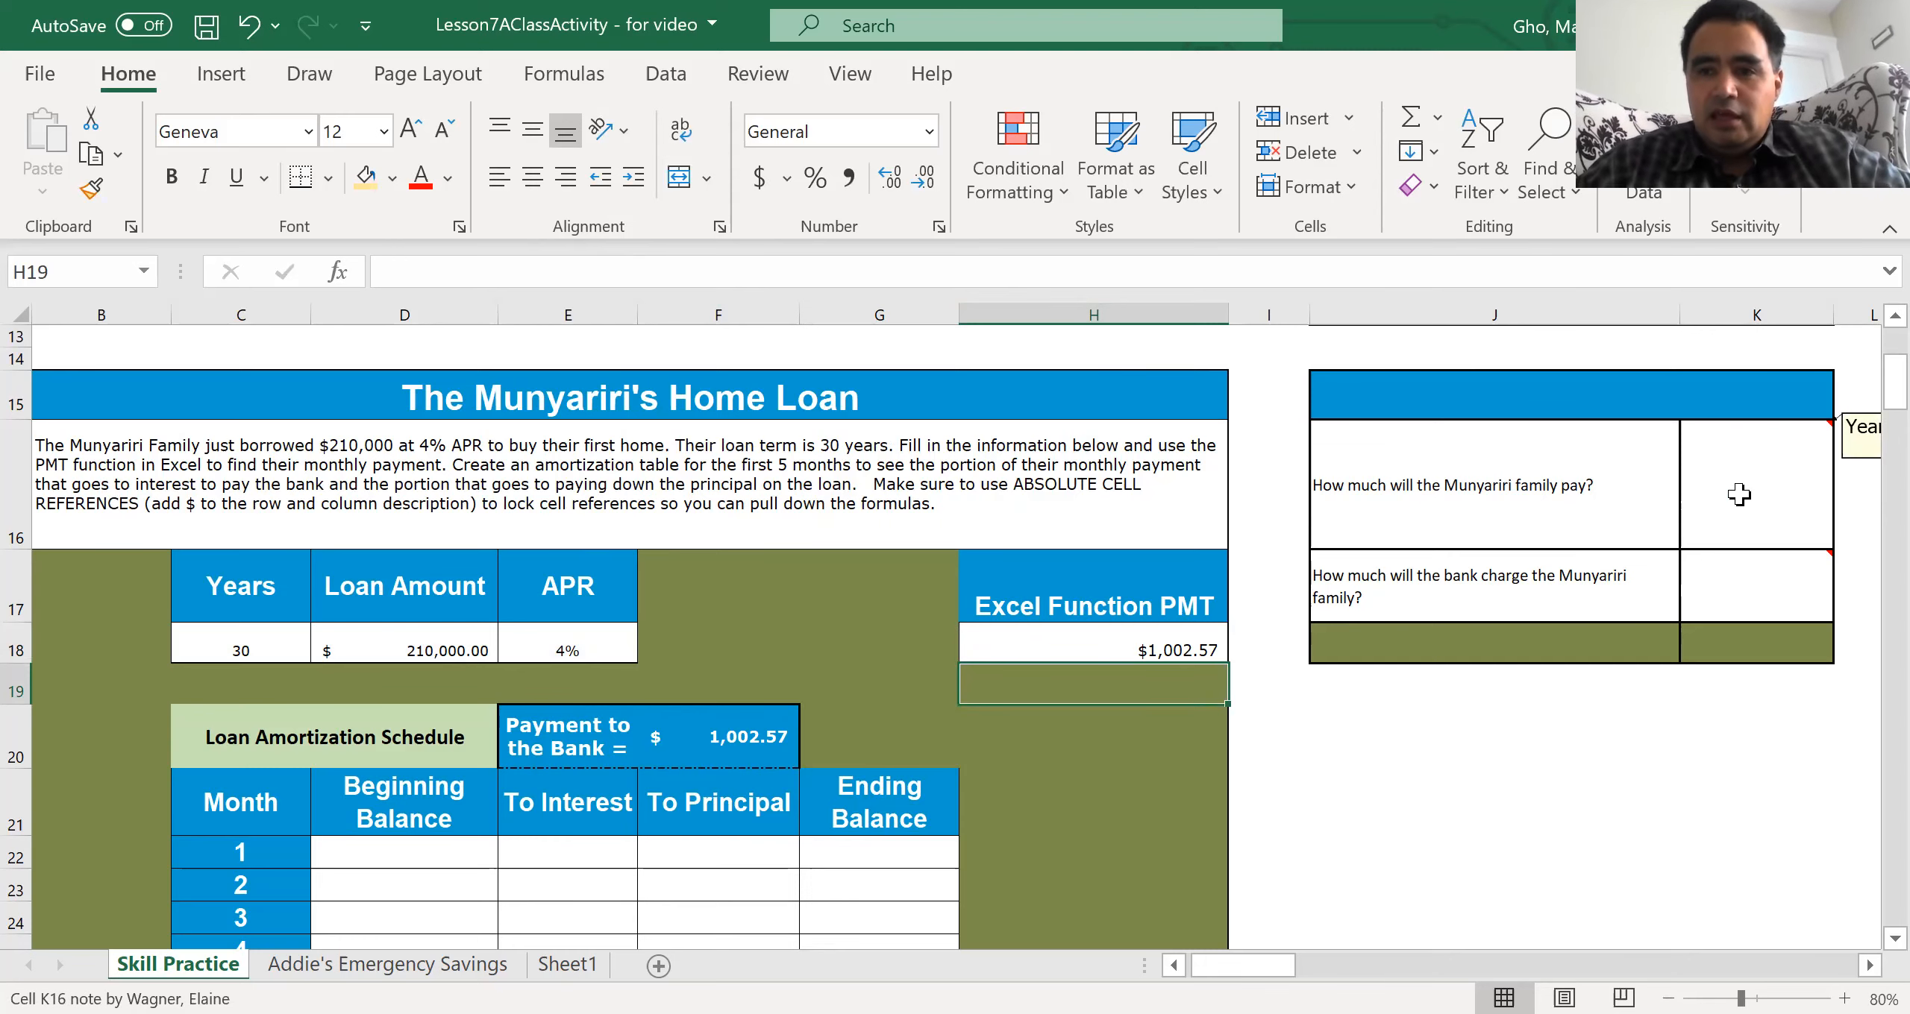
pyautogui.click(1739, 494)
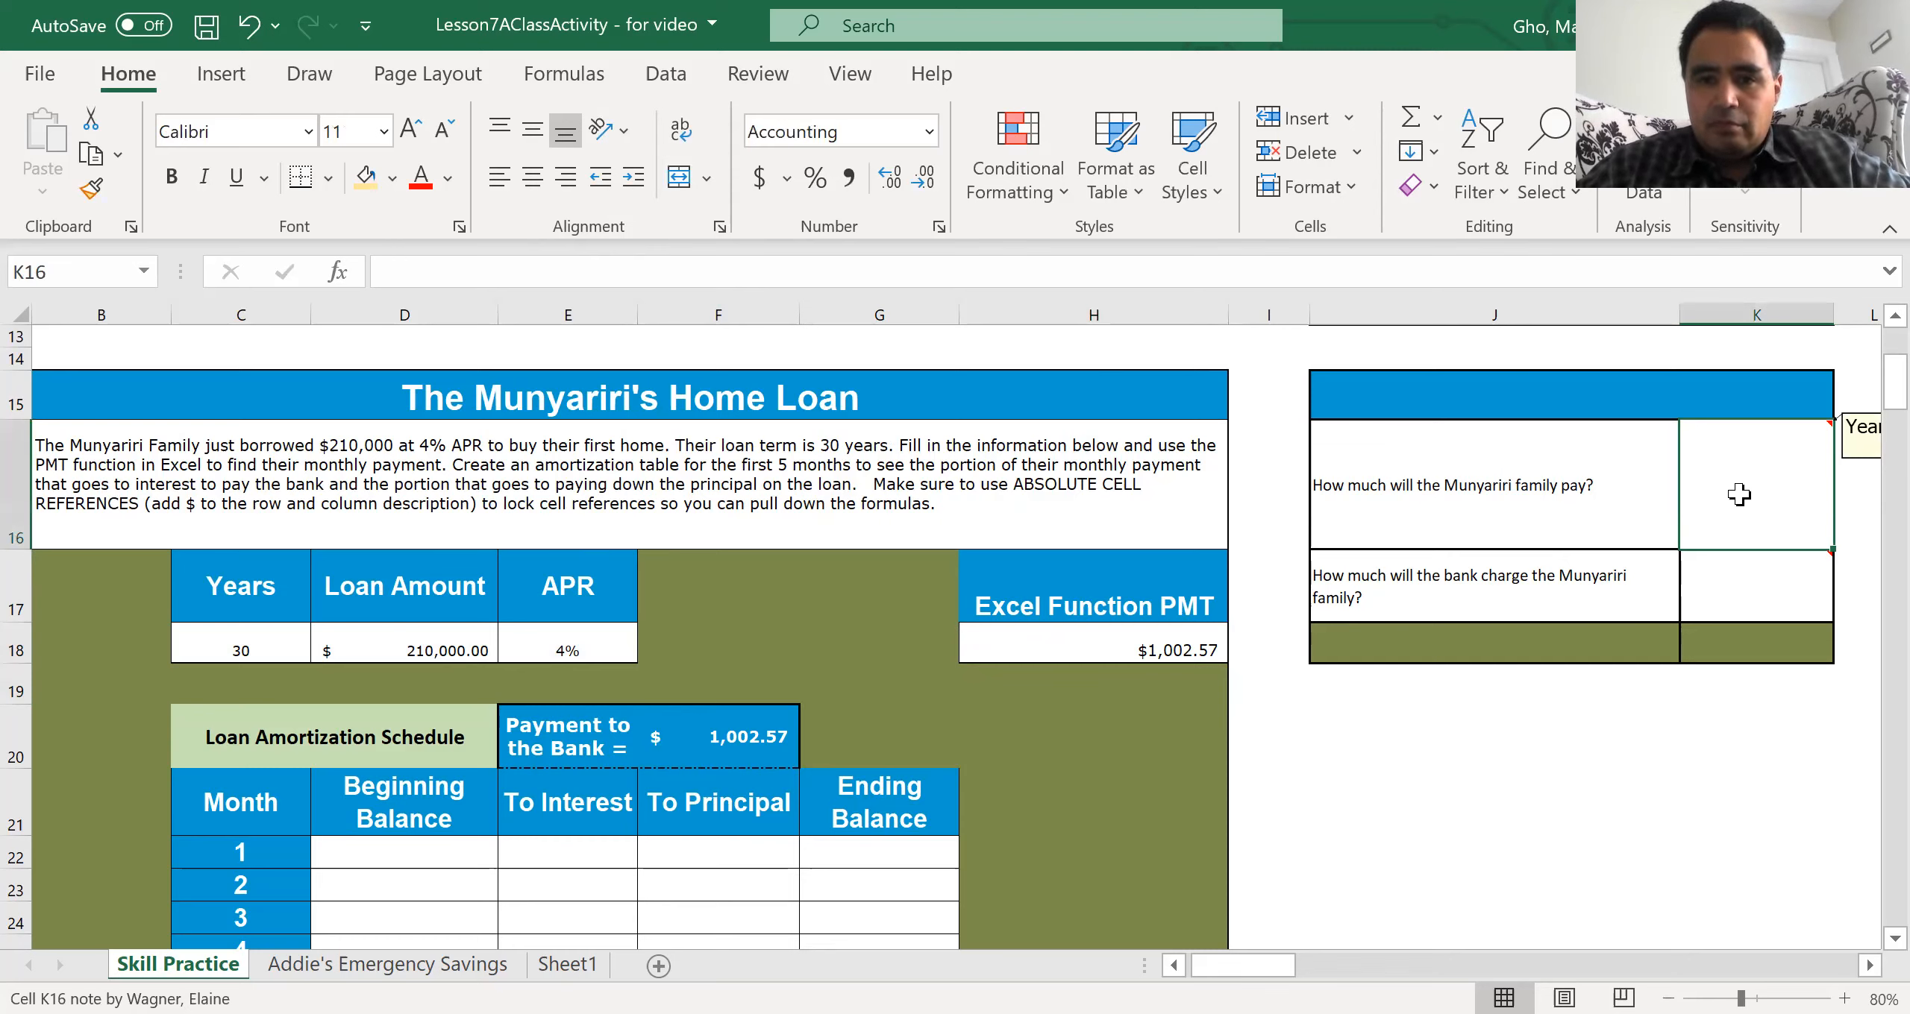
pyautogui.write('=')
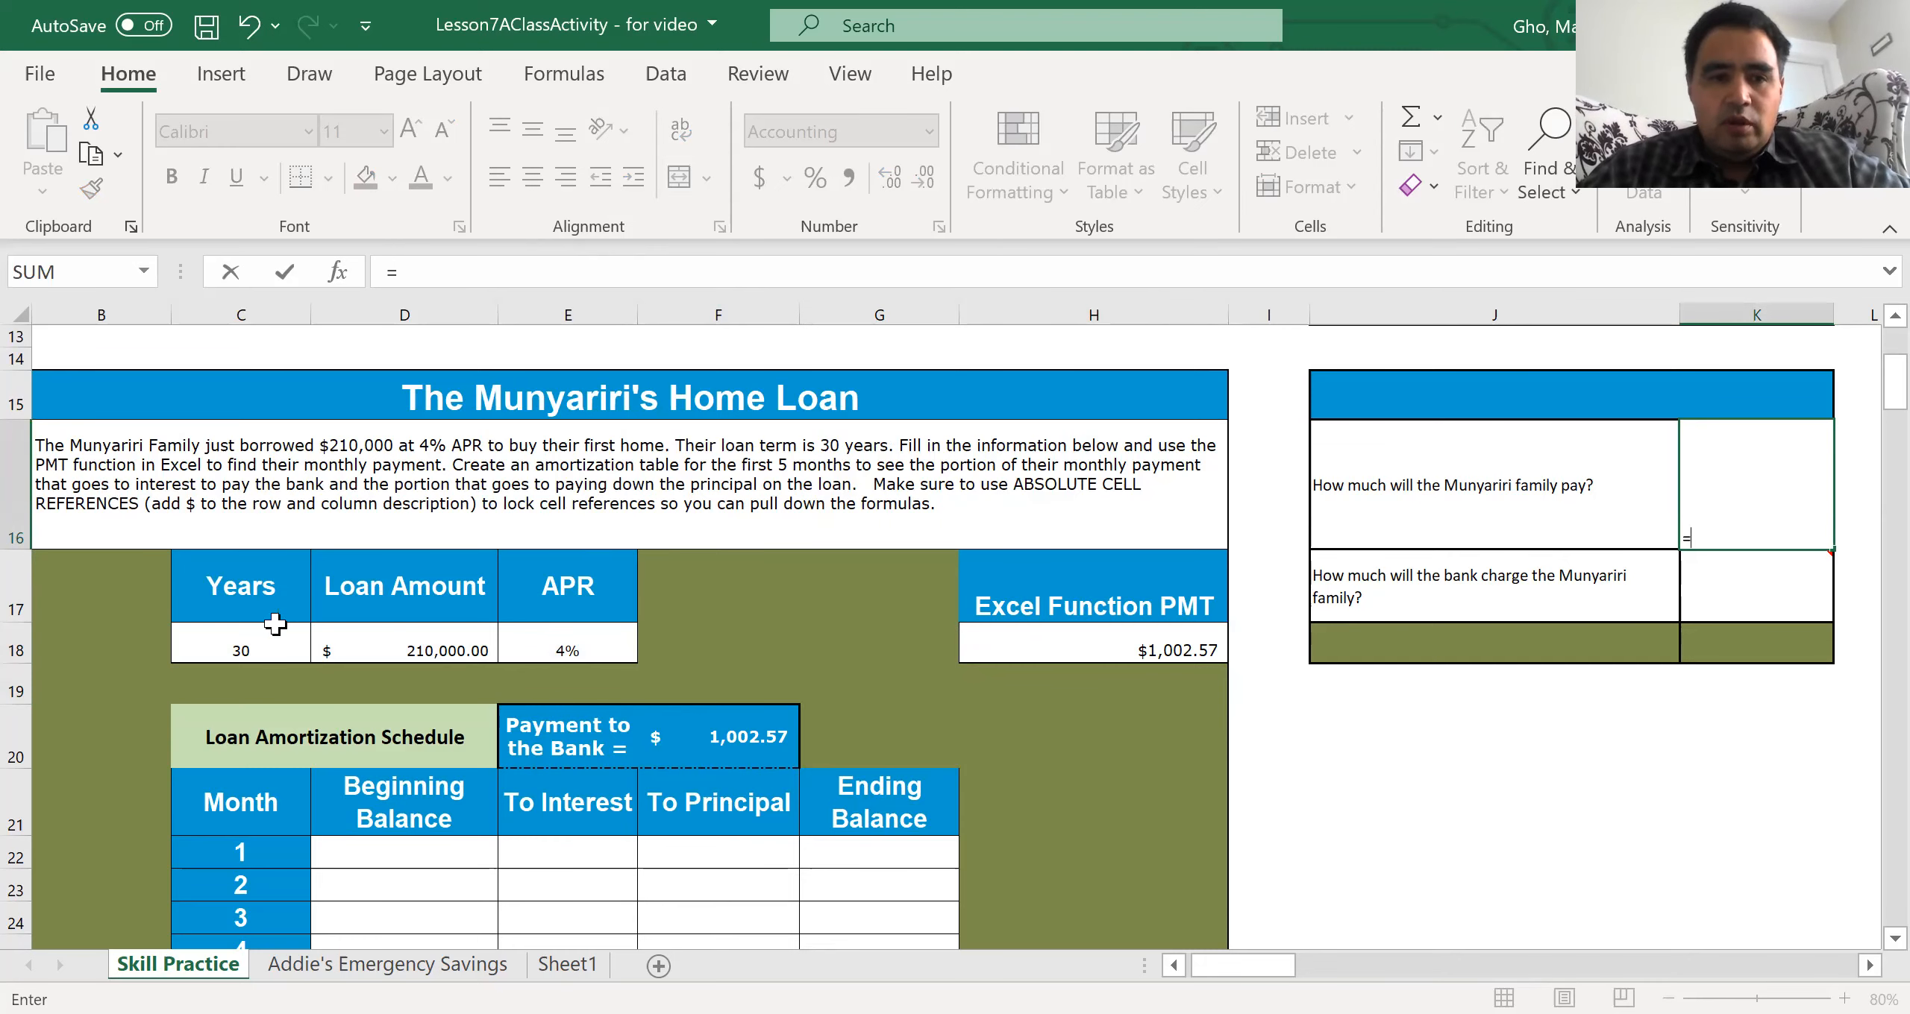
pyautogui.click(243, 642)
pyautogui.write('*12*')
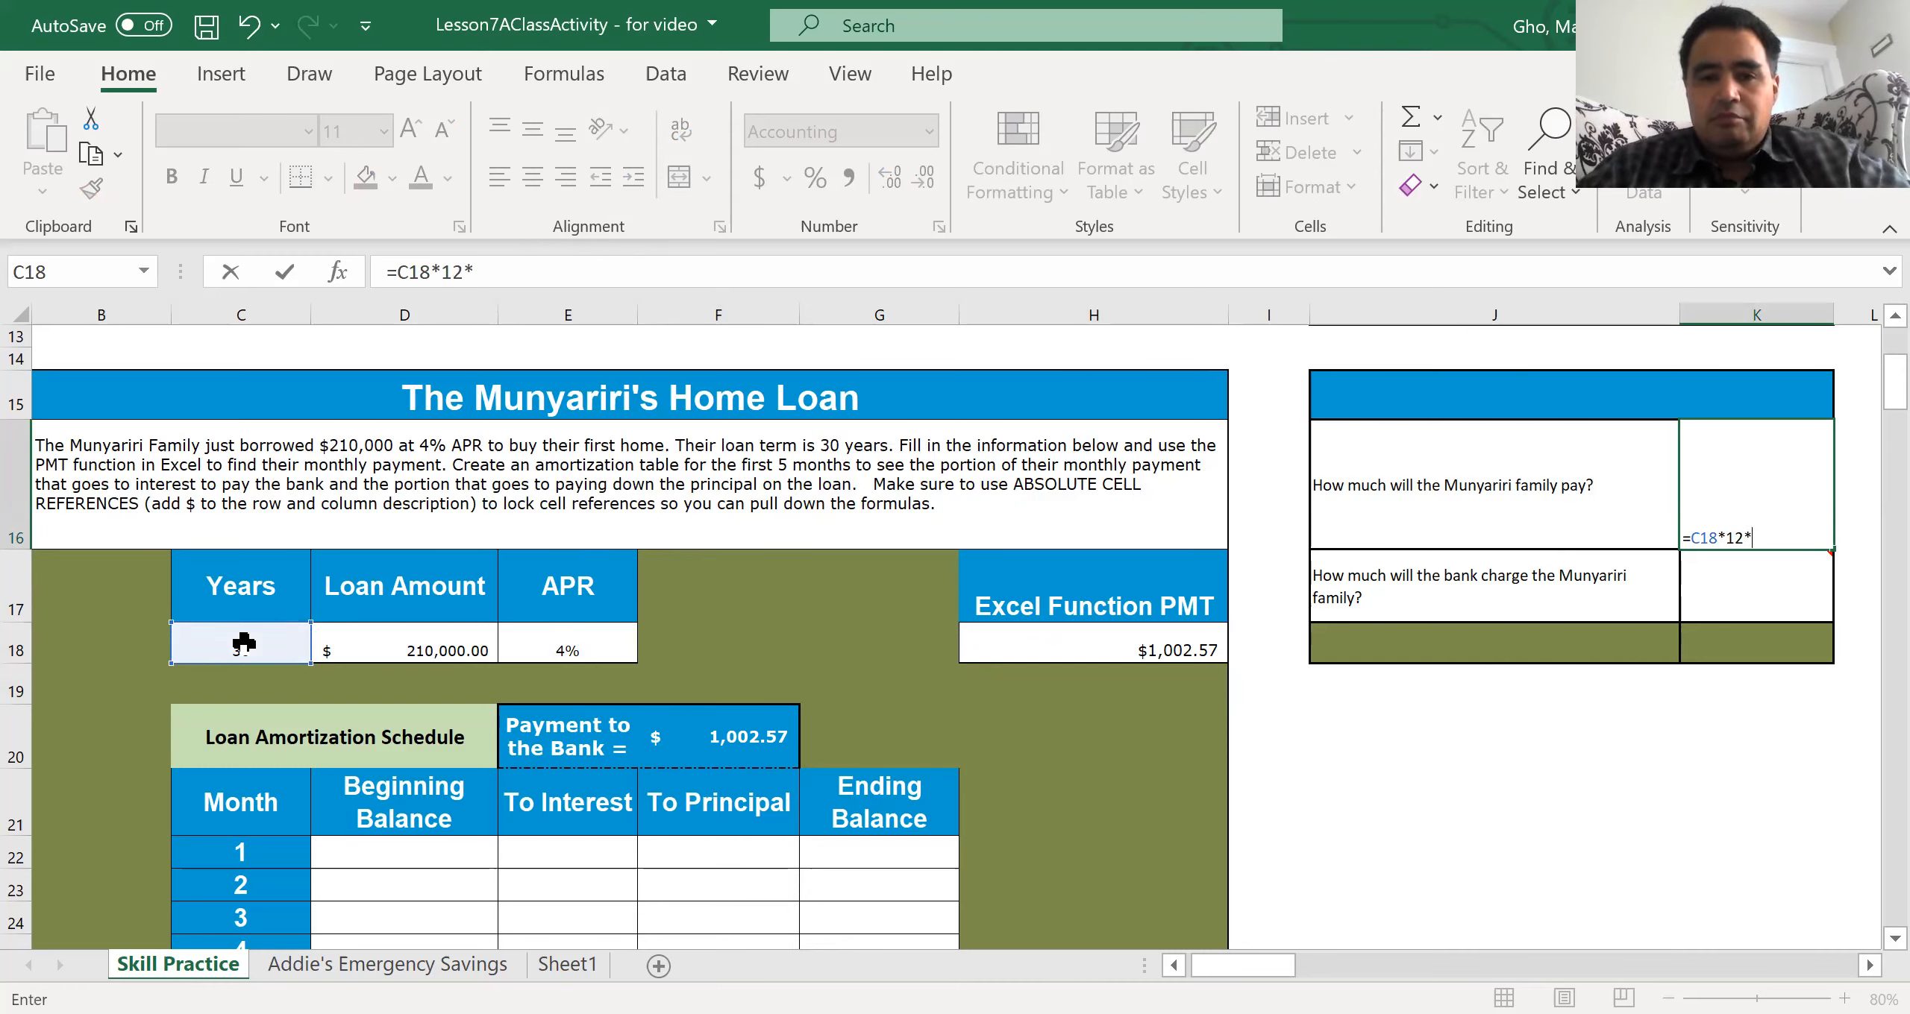
pyautogui.click(1092, 656)
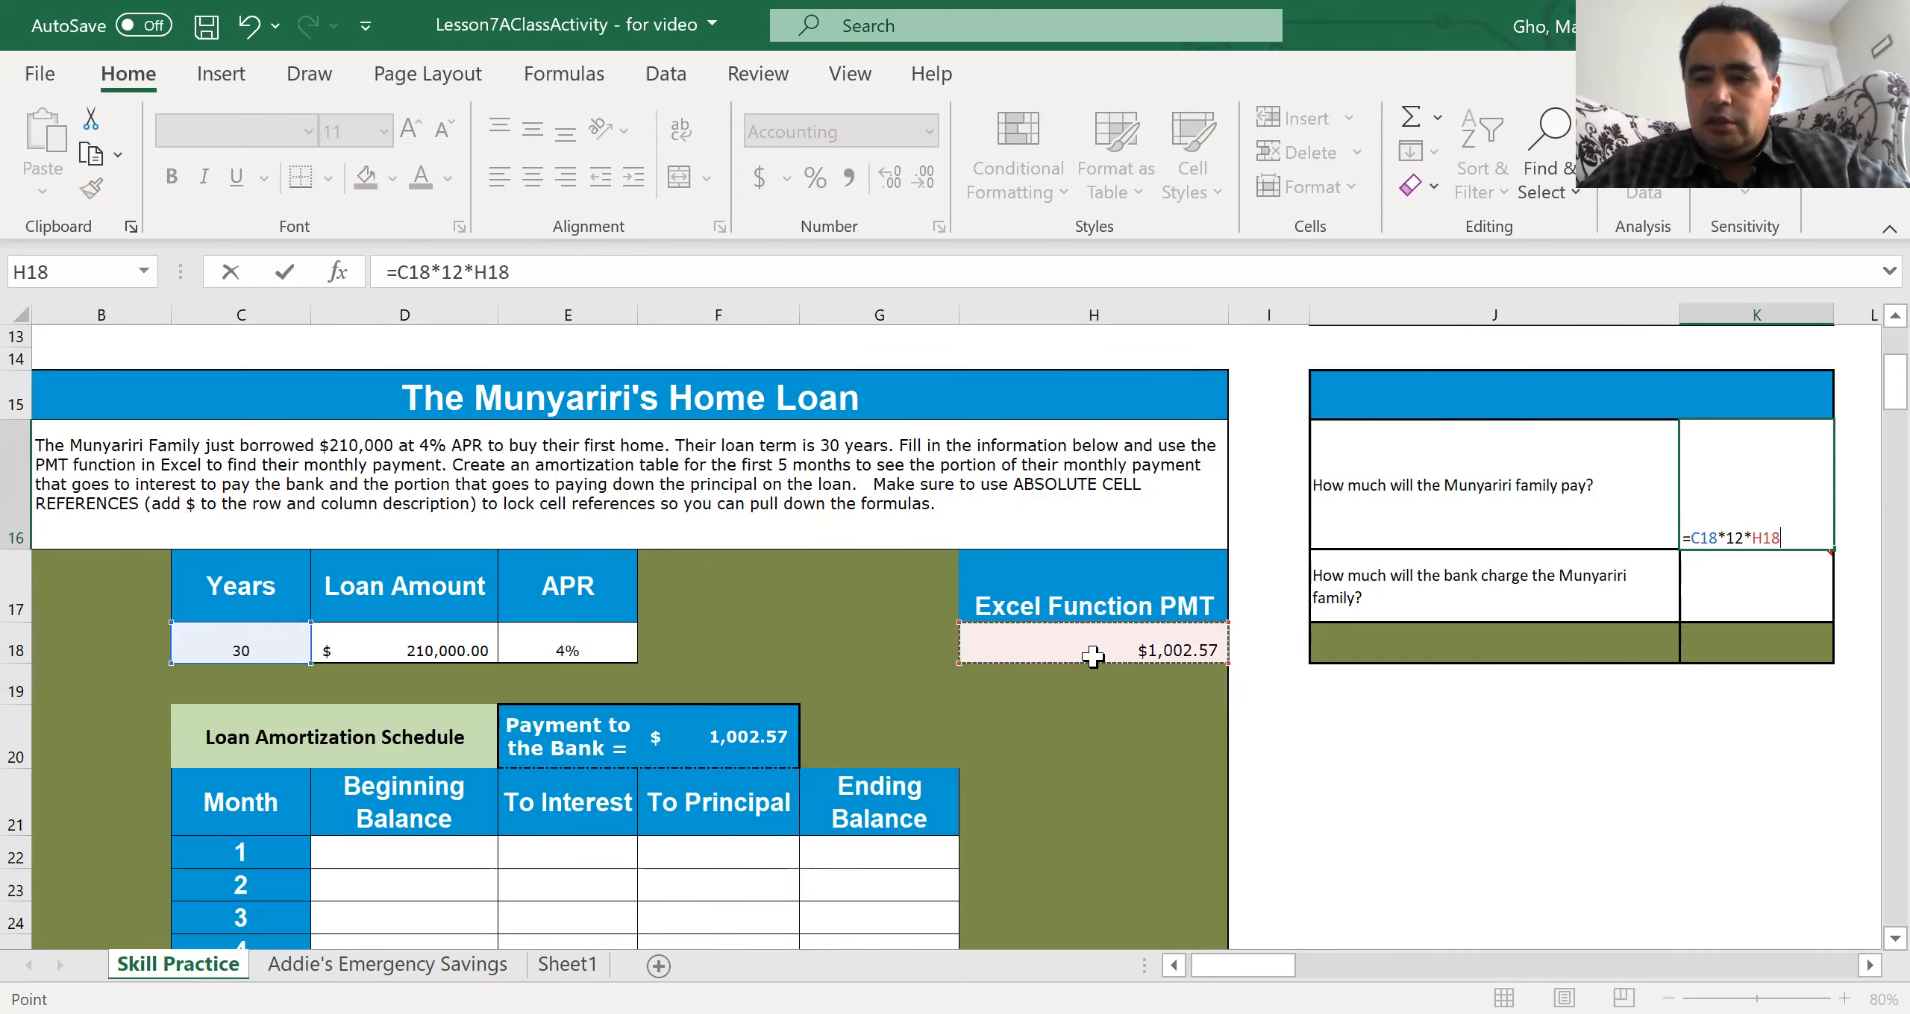
pyautogui.press('Return')
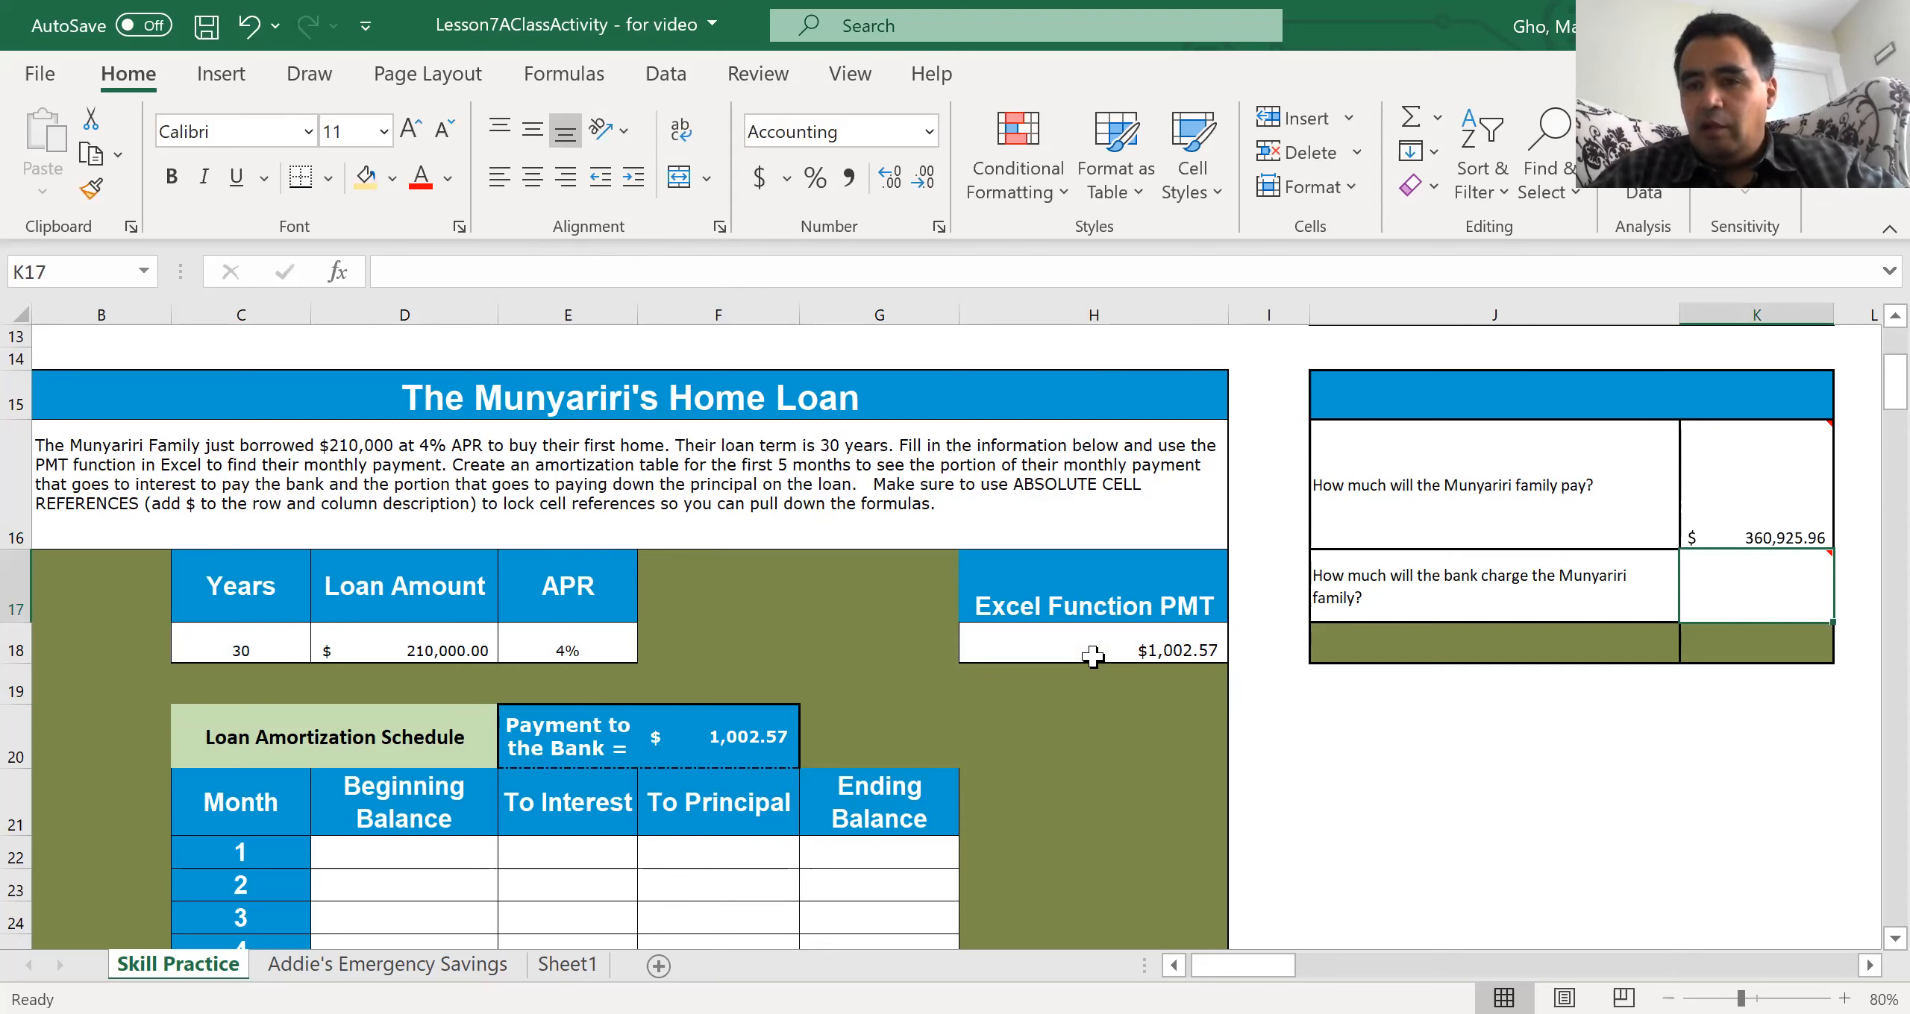
# Step: Calculate how much the bank will charge for the home loan in K17 with the formula =K16-D18
pyautogui.write('=')
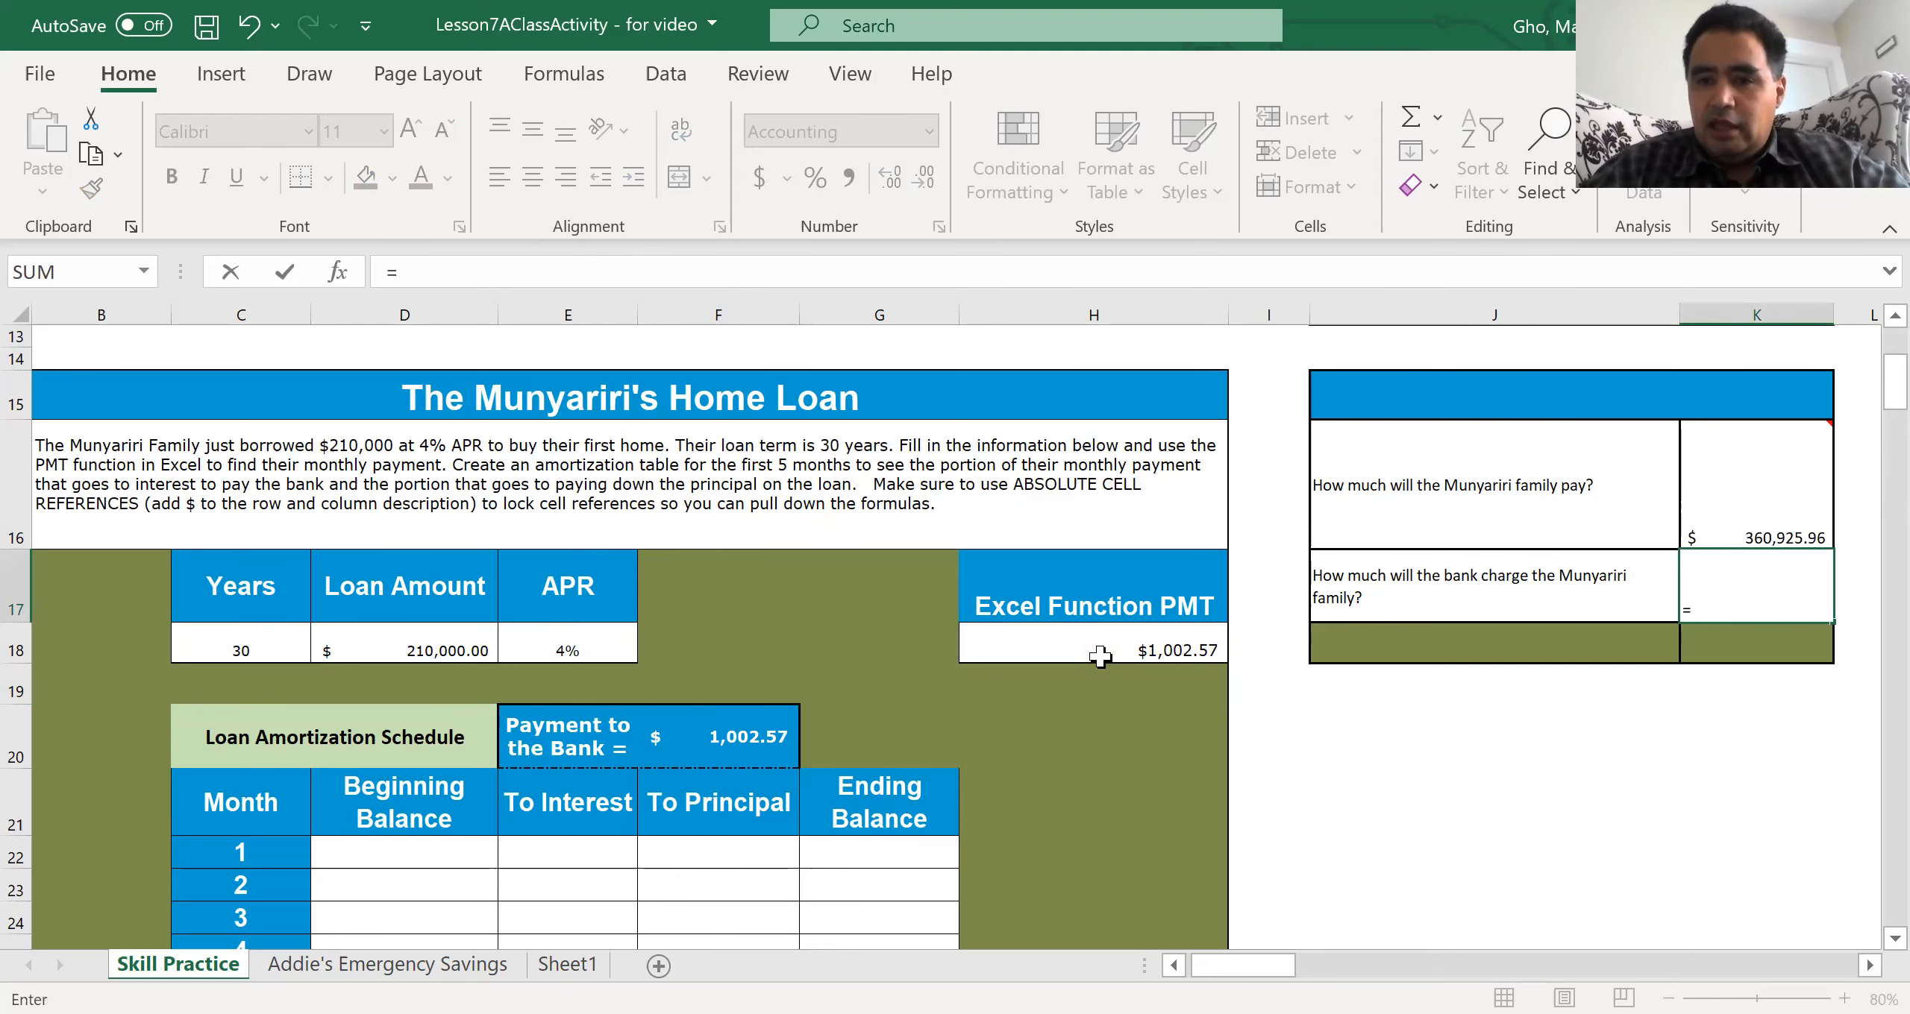
pyautogui.click(1744, 527)
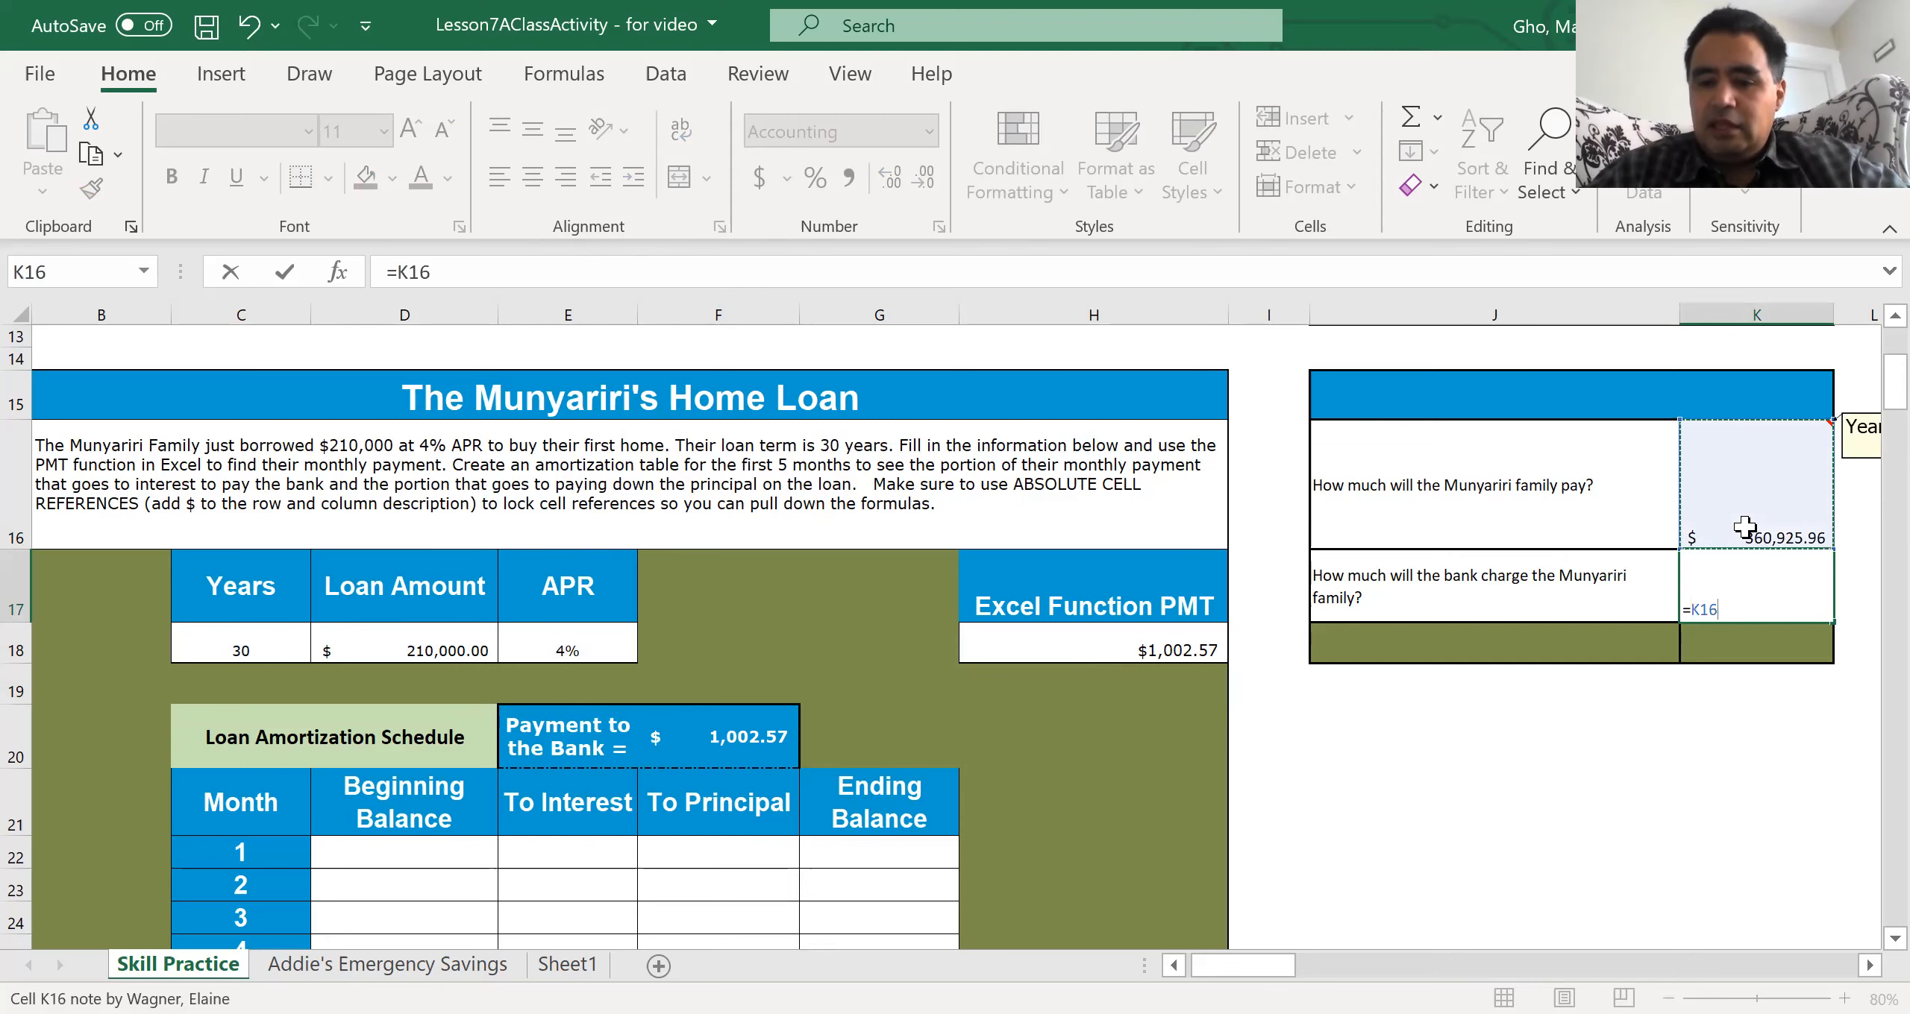
pyautogui.write('=')
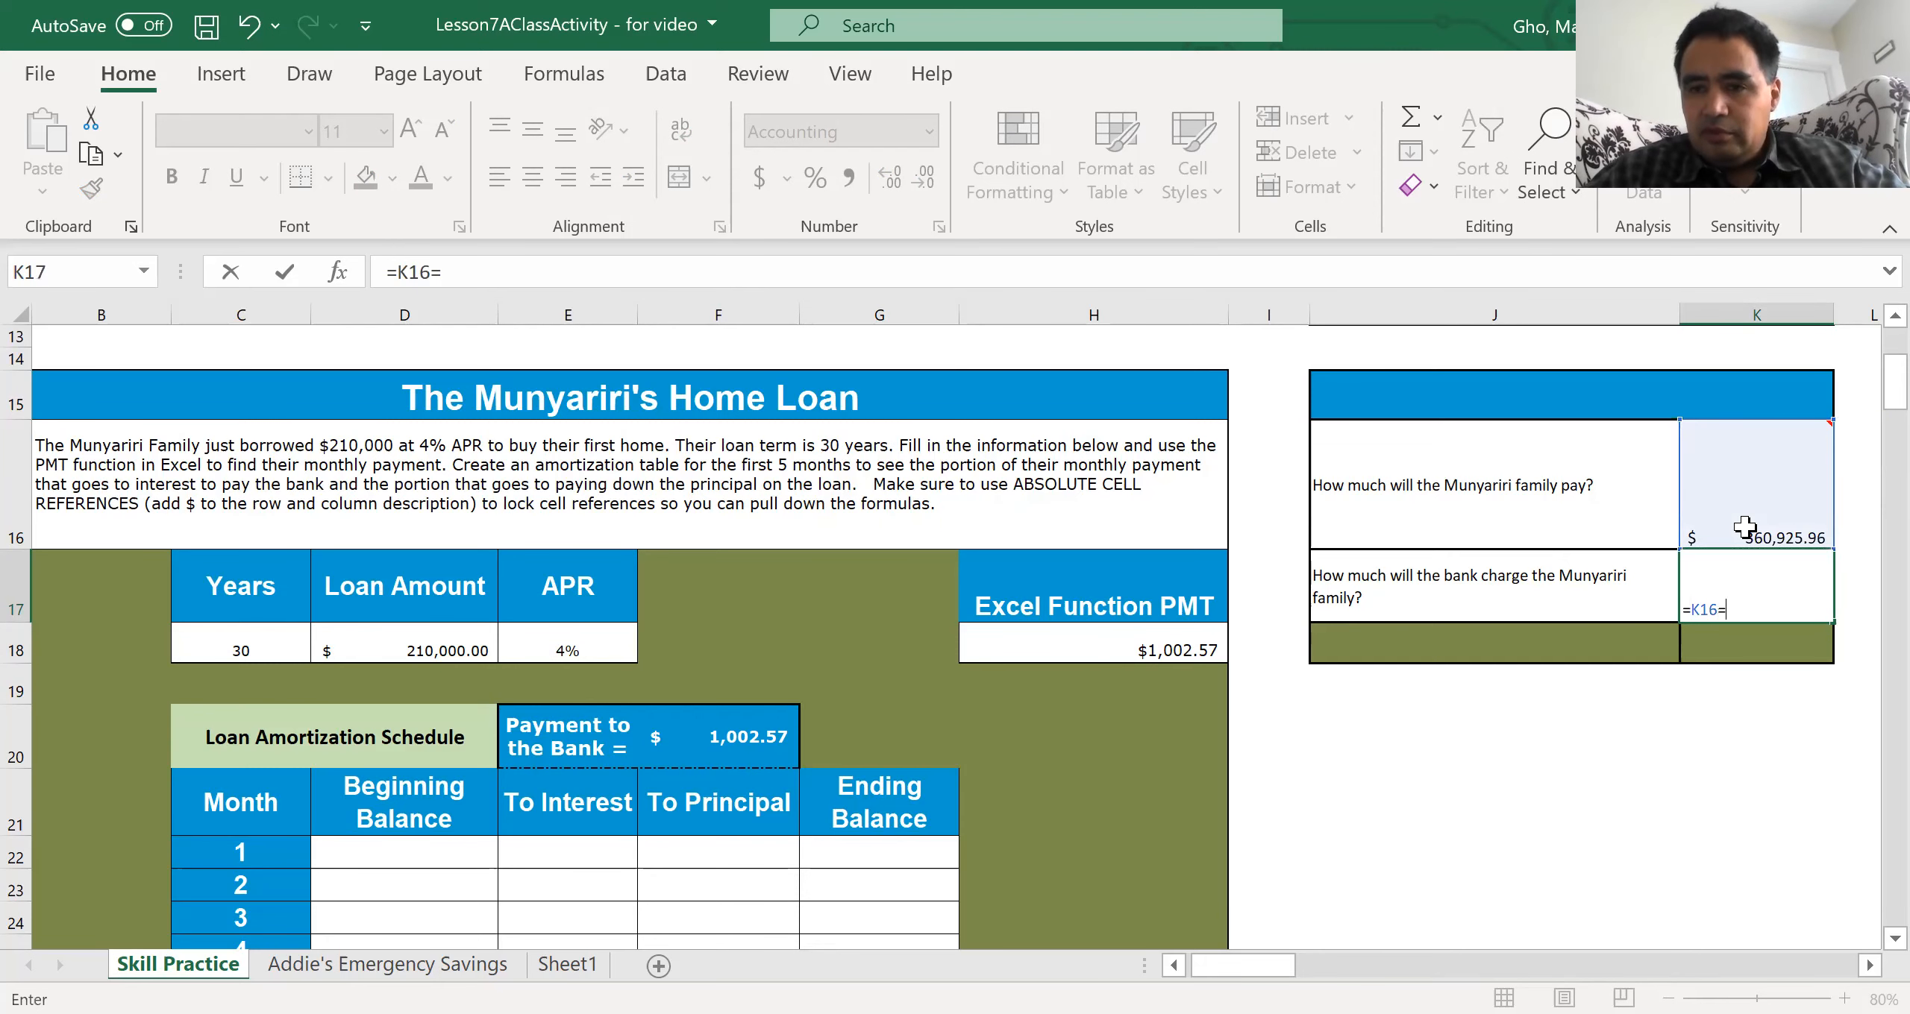
pyautogui.press('BackSpace')
pyautogui.write('-')
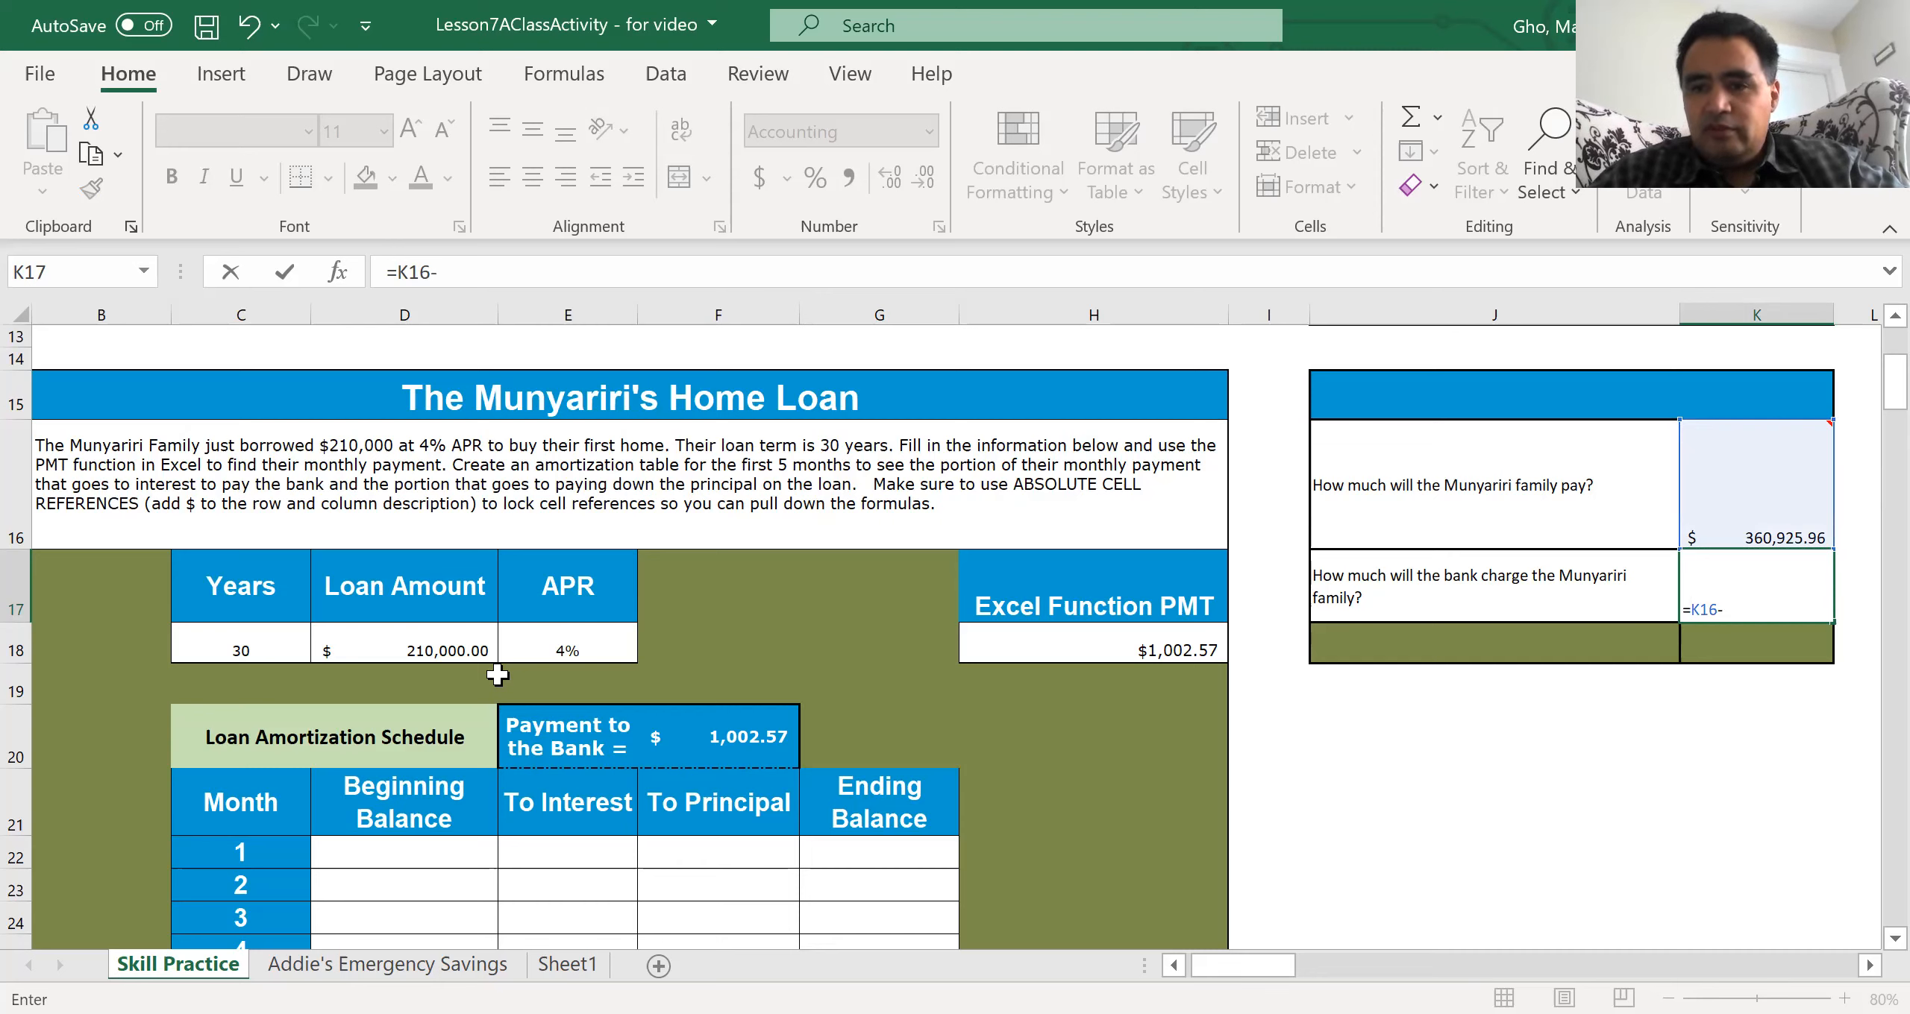
pyautogui.click(454, 652)
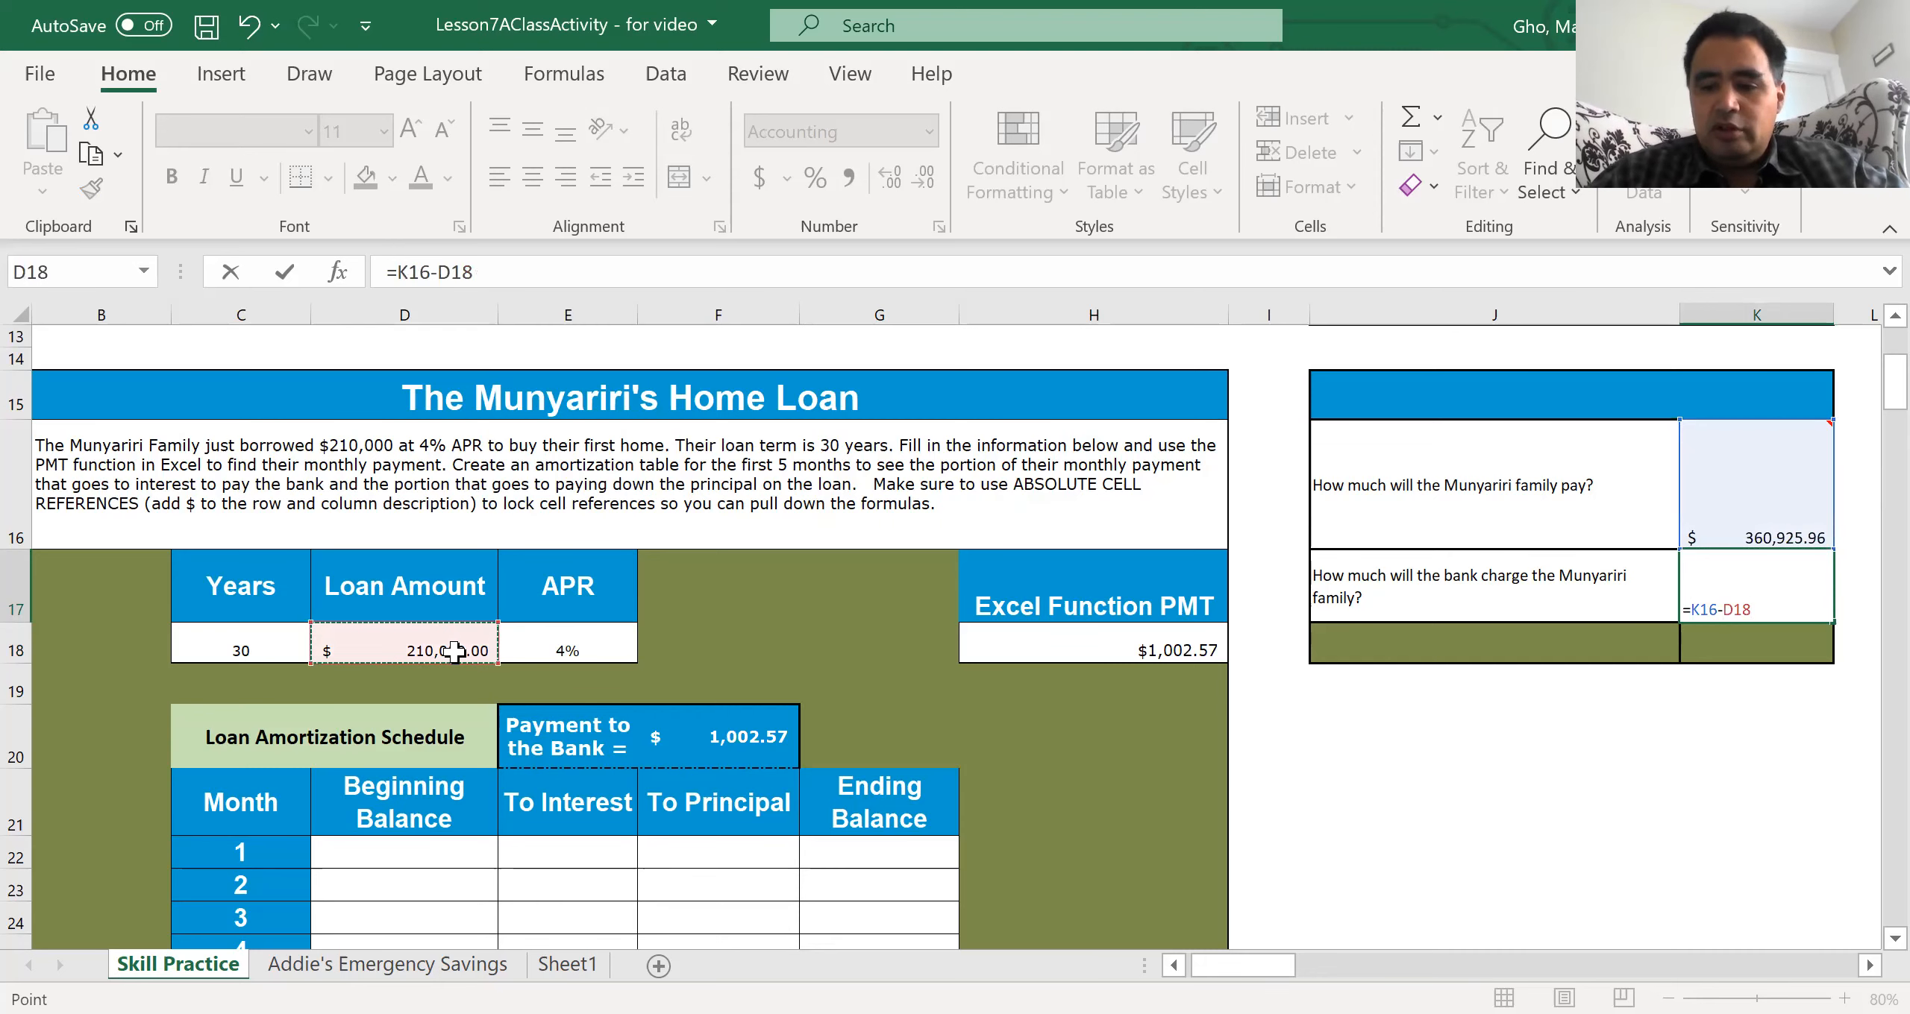
pyautogui.press('Return')
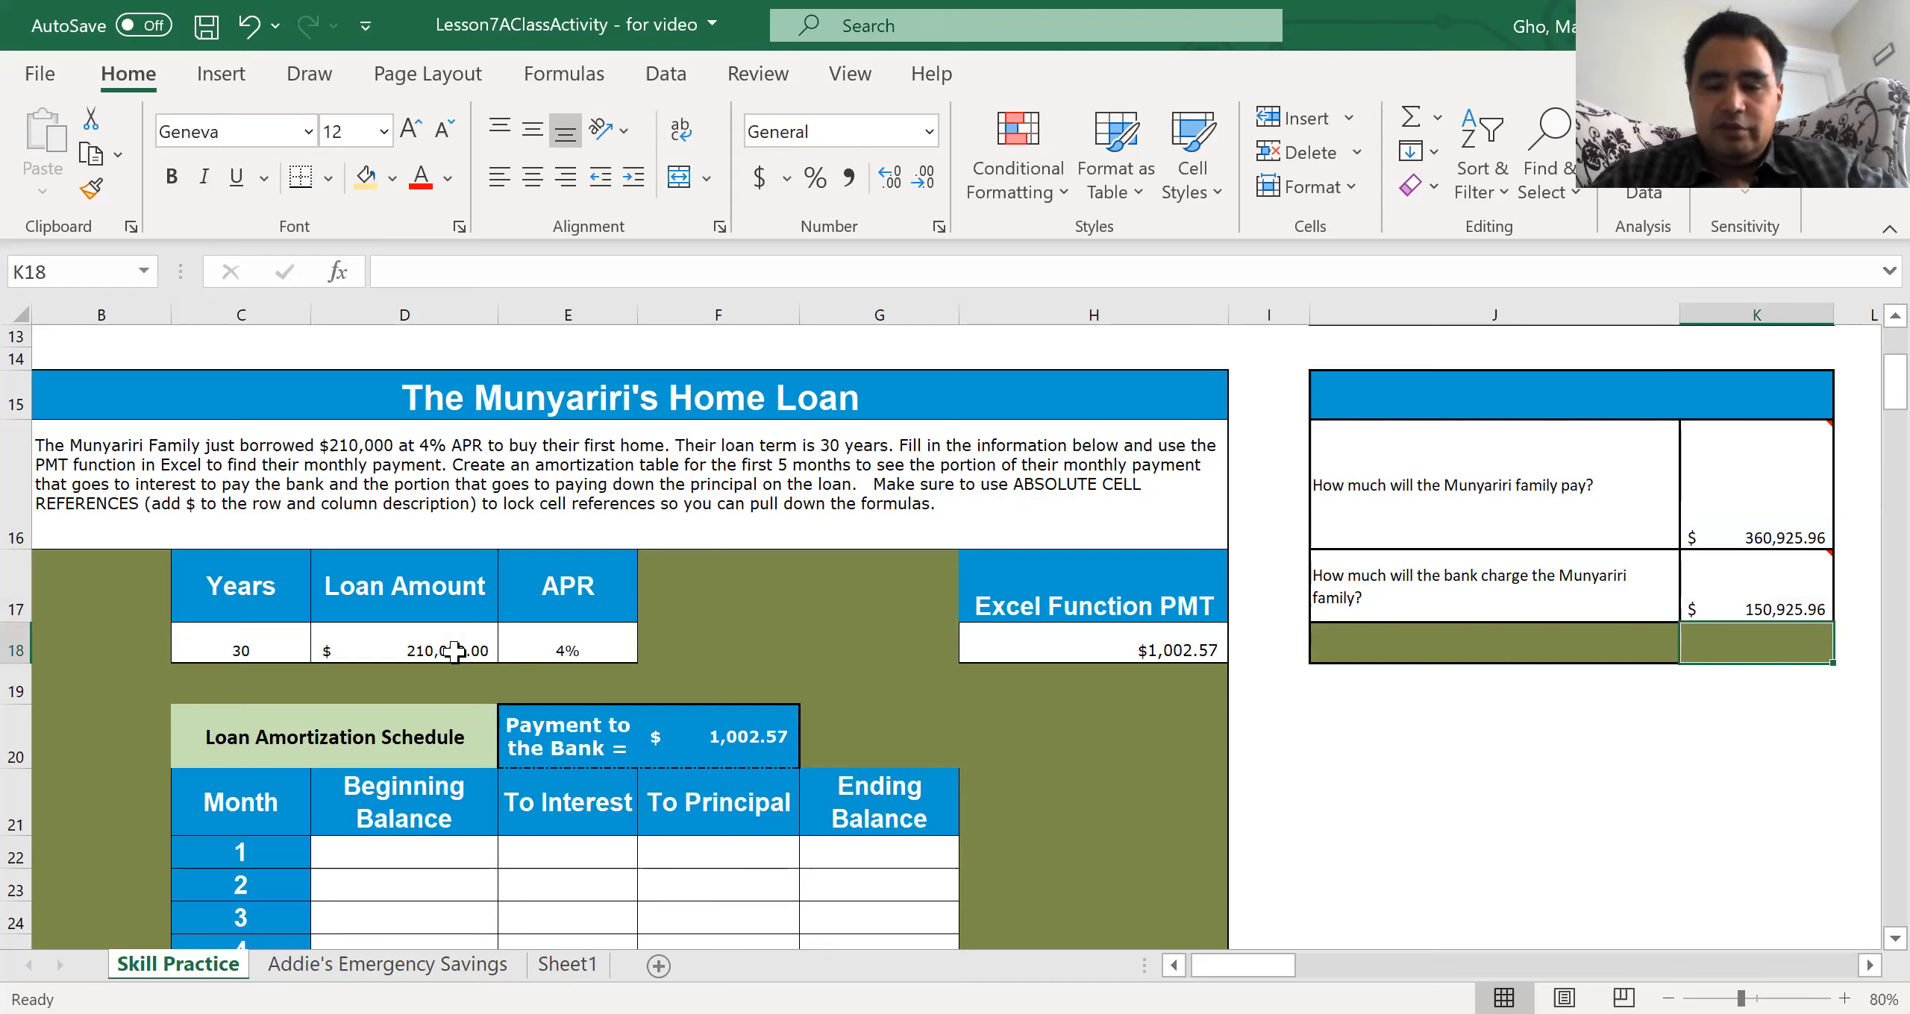
# Step: Link month 1's beginning balance in D22 of the amortization schedule to the loan amount with =D18
pyautogui.click(393, 854)
pyautogui.press('Down')
pyautogui.press('Down')
pyautogui.press('Down')
pyautogui.press('Down')
pyautogui.press('Down')
pyautogui.press('Down')
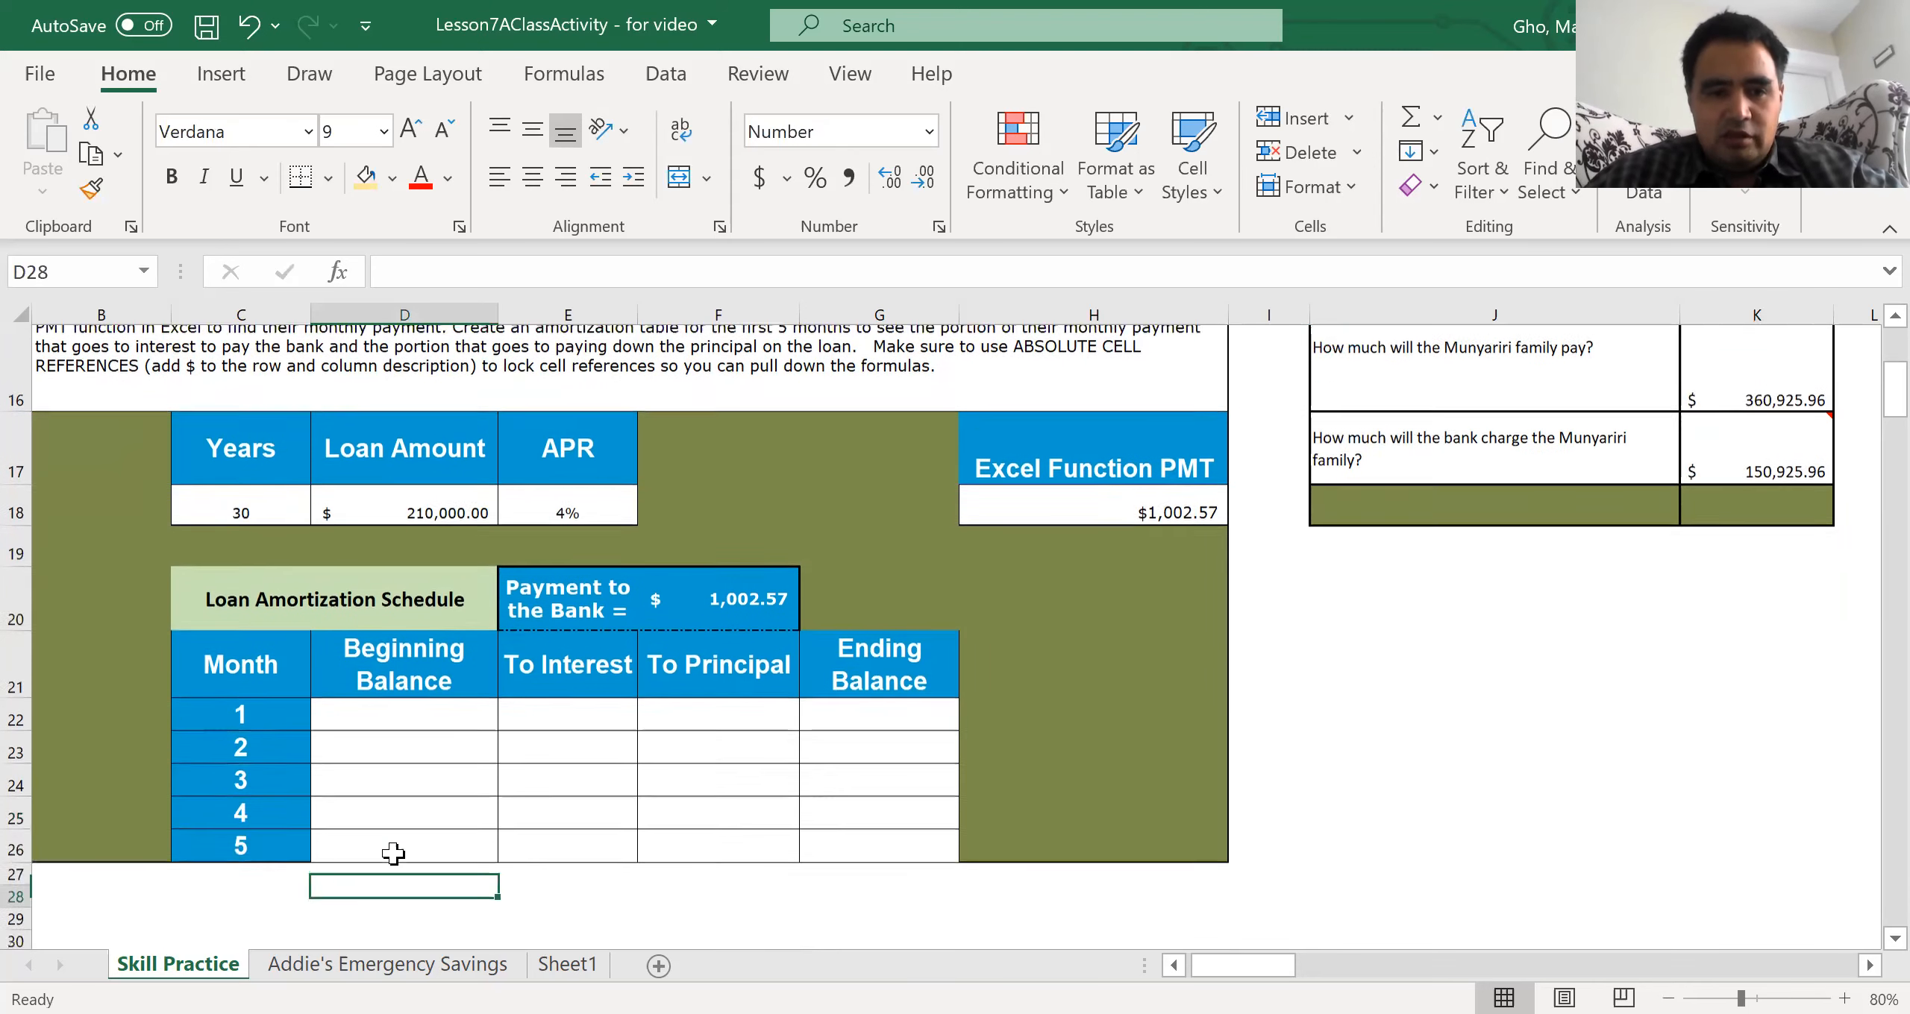
pyautogui.press('Up')
pyautogui.press('Up')
pyautogui.press('Up')
pyautogui.press('Up')
pyautogui.press('Up')
pyautogui.press('Up')
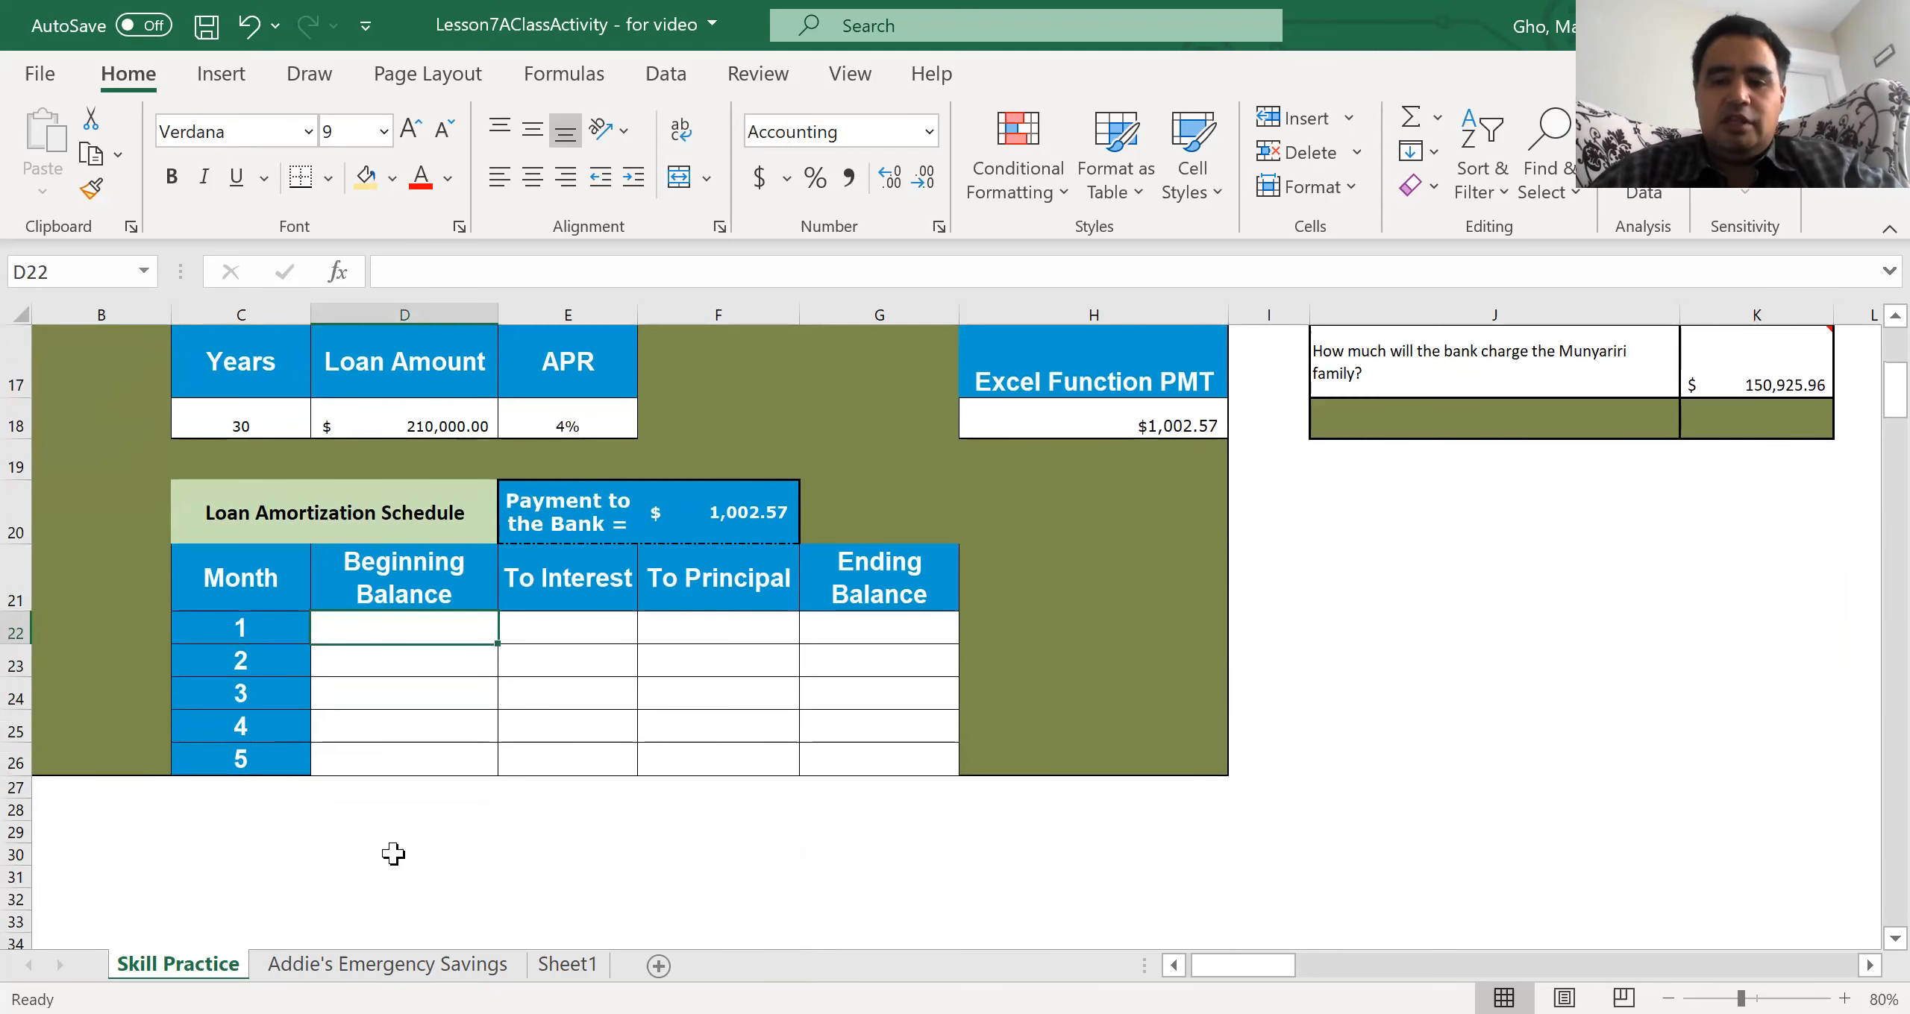
pyautogui.write('=')
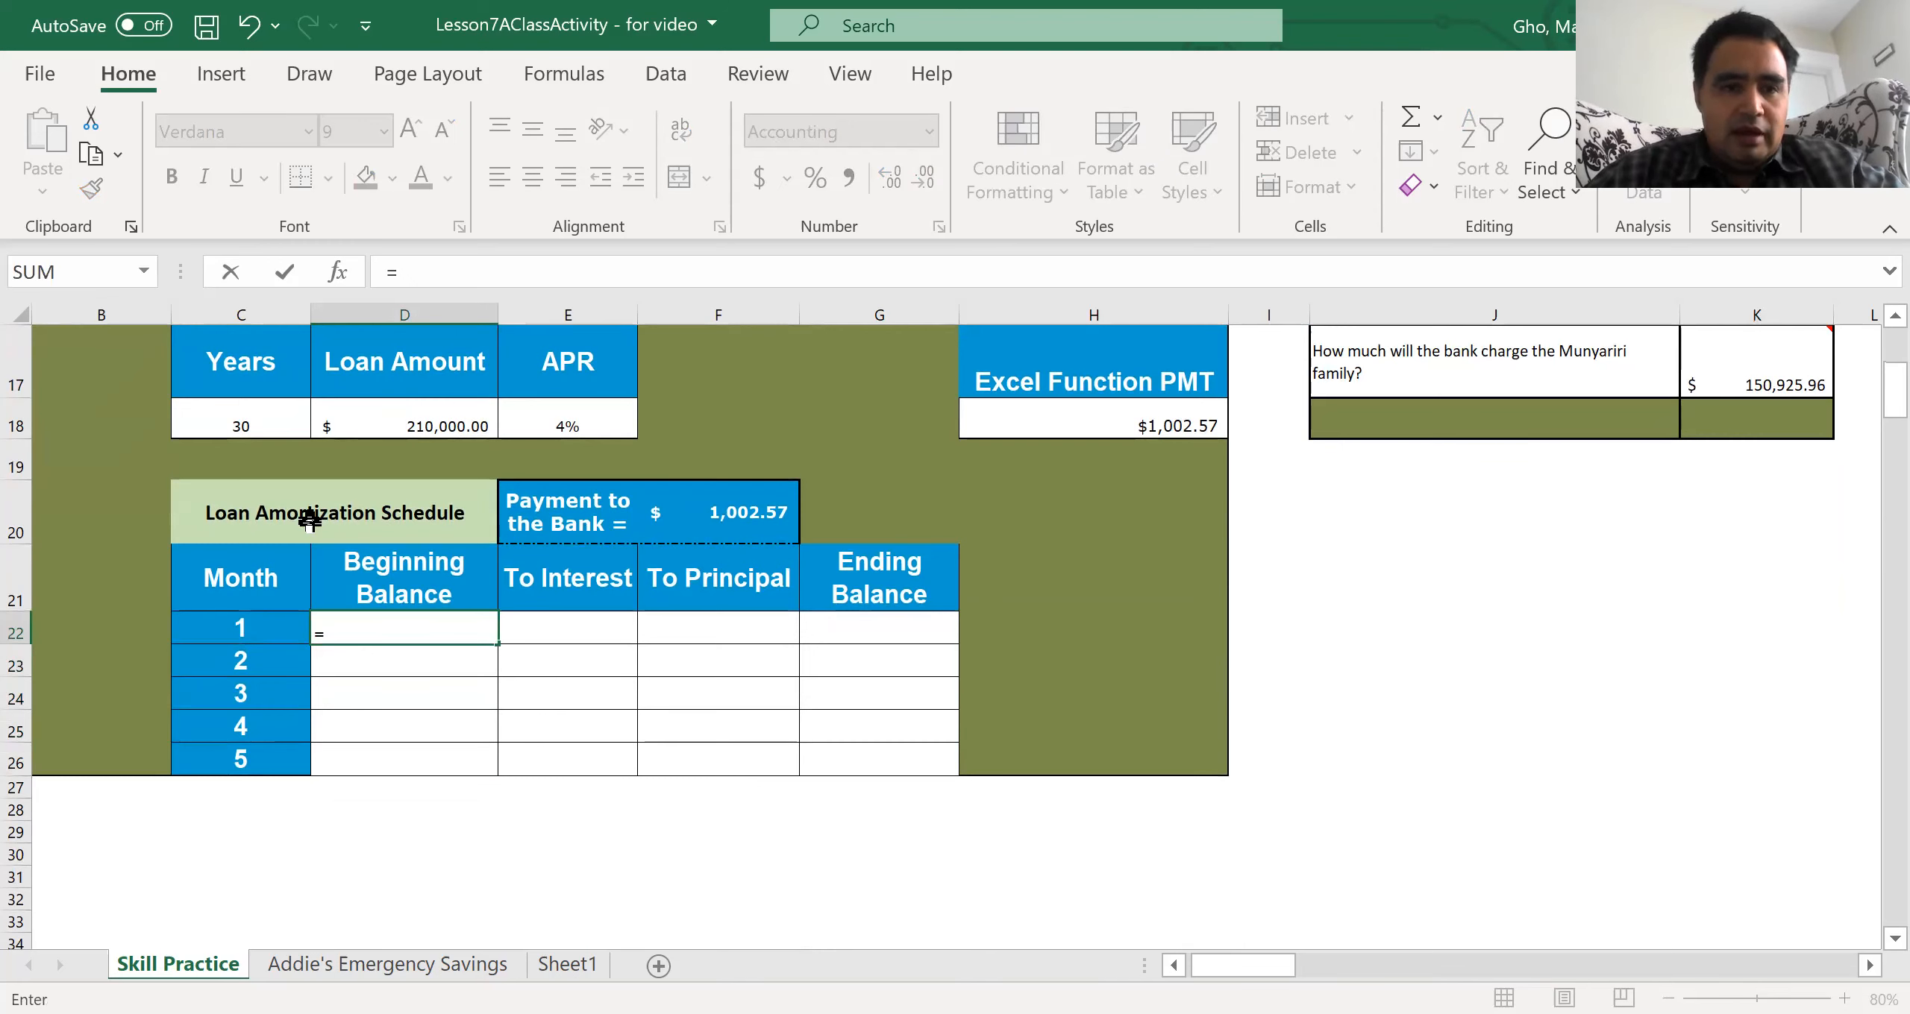
pyautogui.click(372, 421)
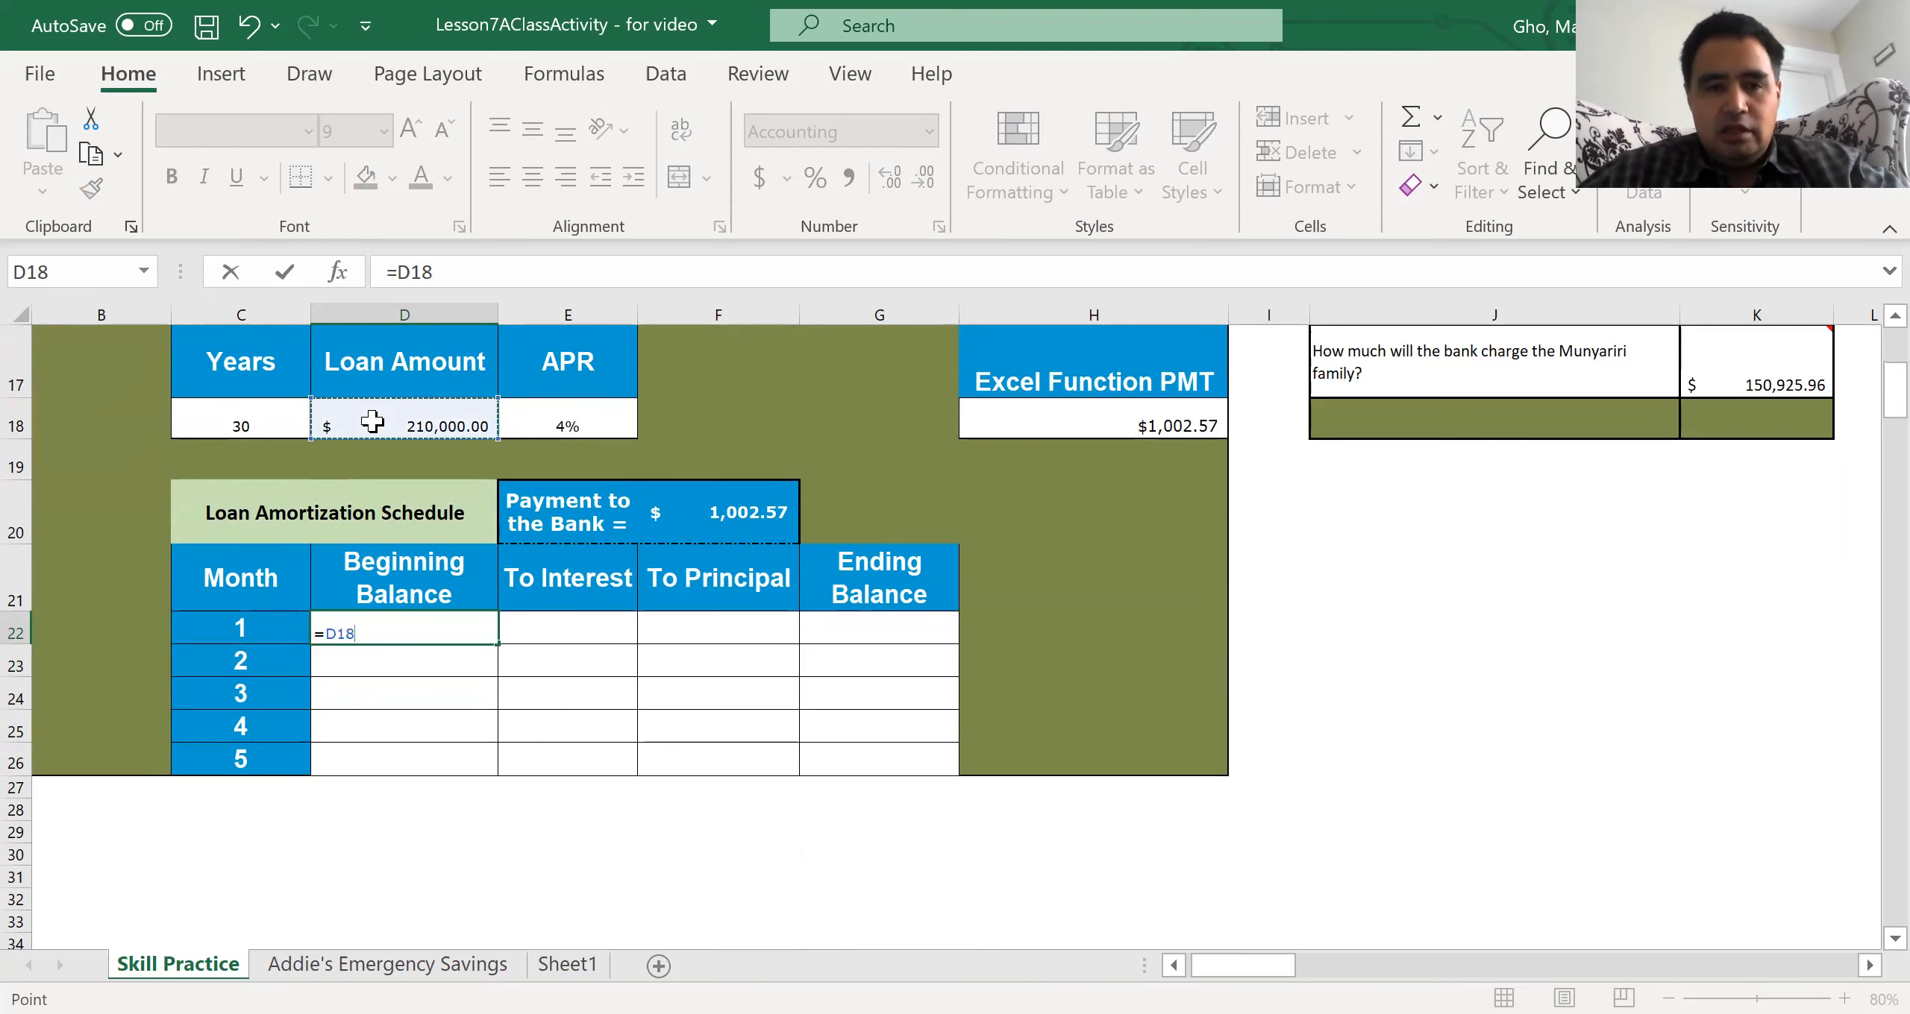
pyautogui.press('Right')
pyautogui.press('Left')
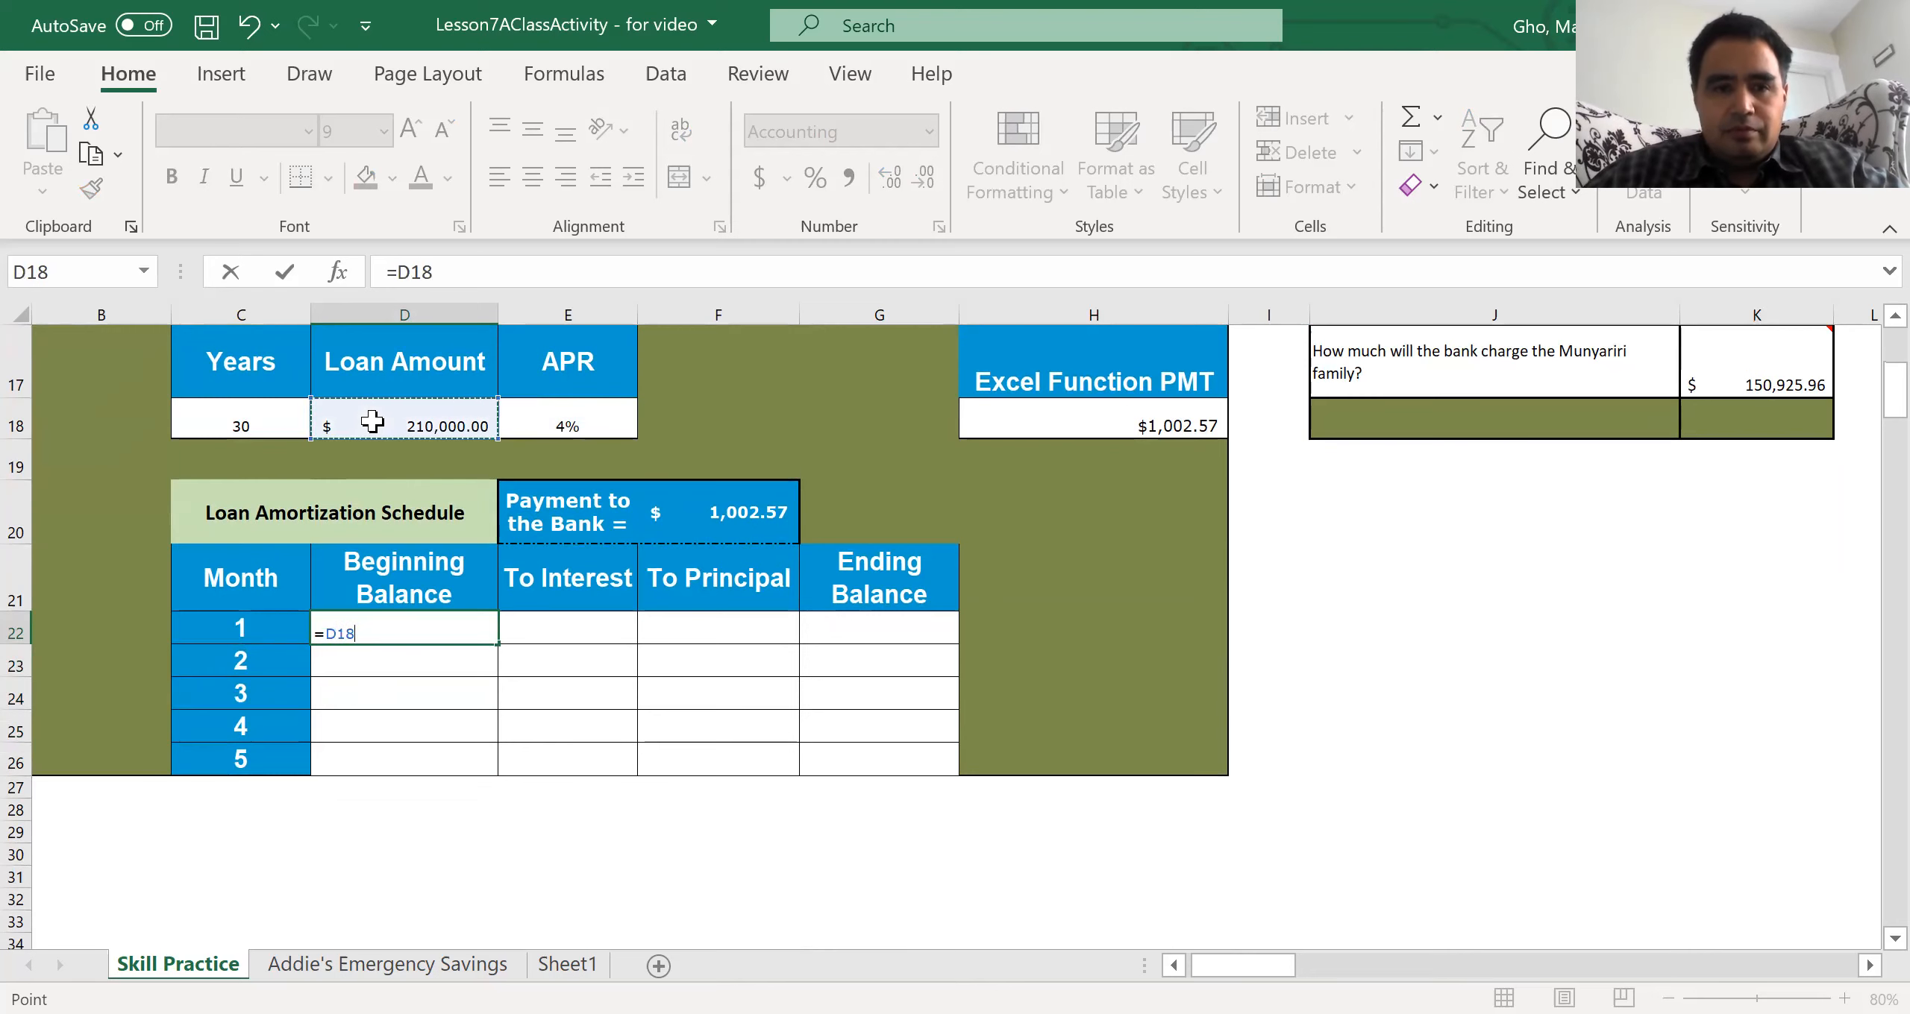
pyautogui.press('Return')
# Step: Calculate month 1's interest portion in E22 with =D22*E$18/12, locking the APR's row reference
pyautogui.press('Up')
pyautogui.press('Right')
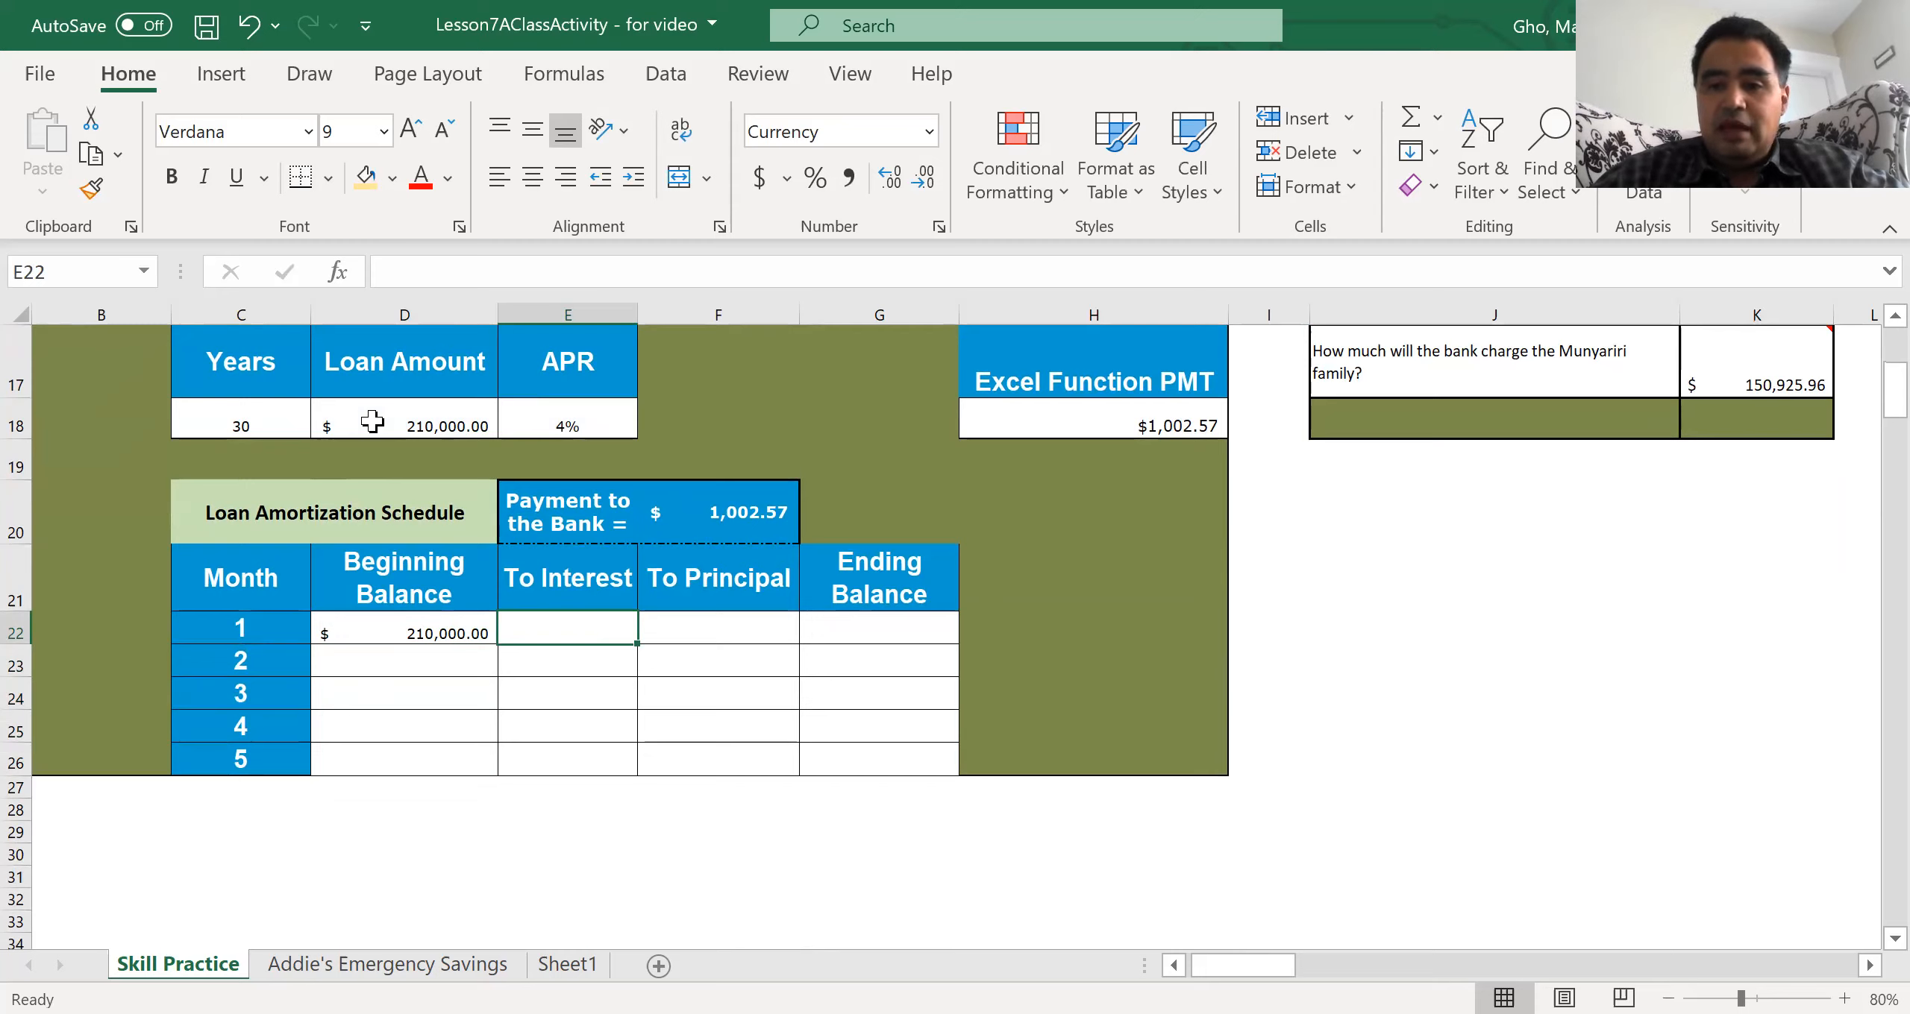
pyautogui.write('=')
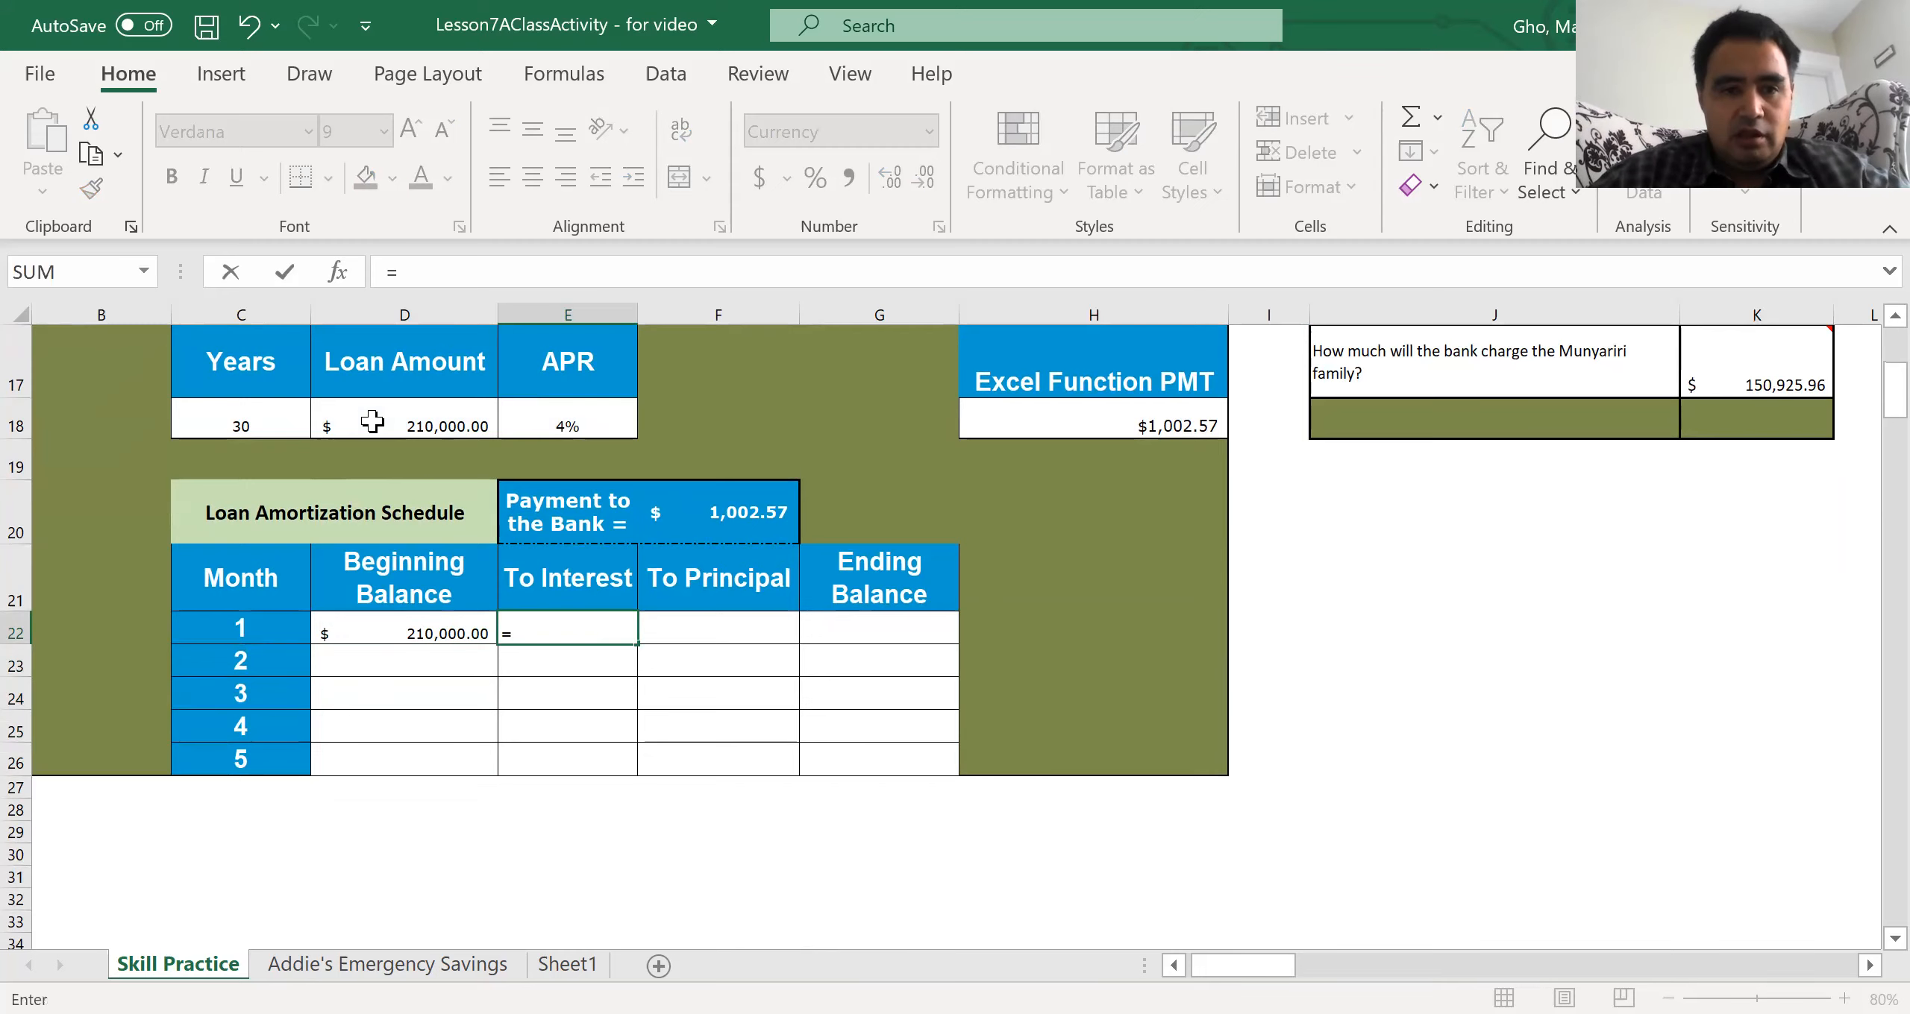
pyautogui.click(418, 629)
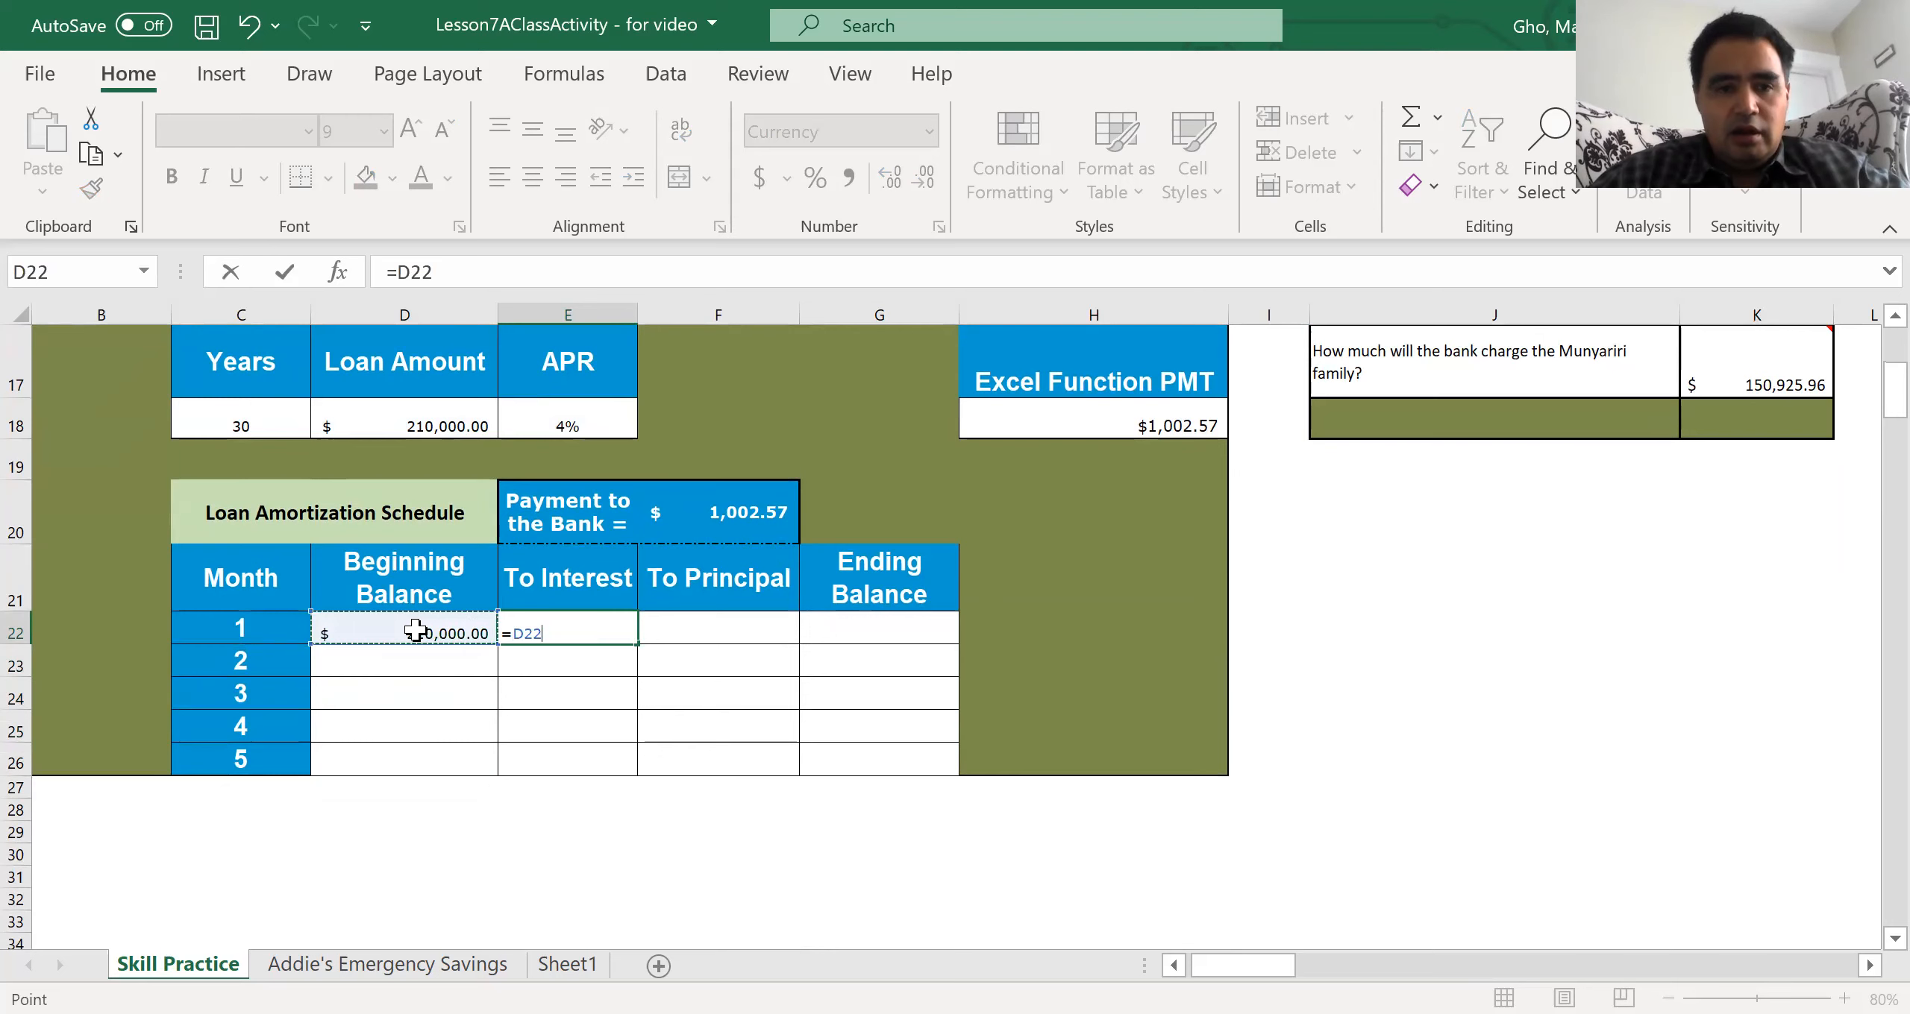
pyautogui.write('*')
pyautogui.click(563, 419)
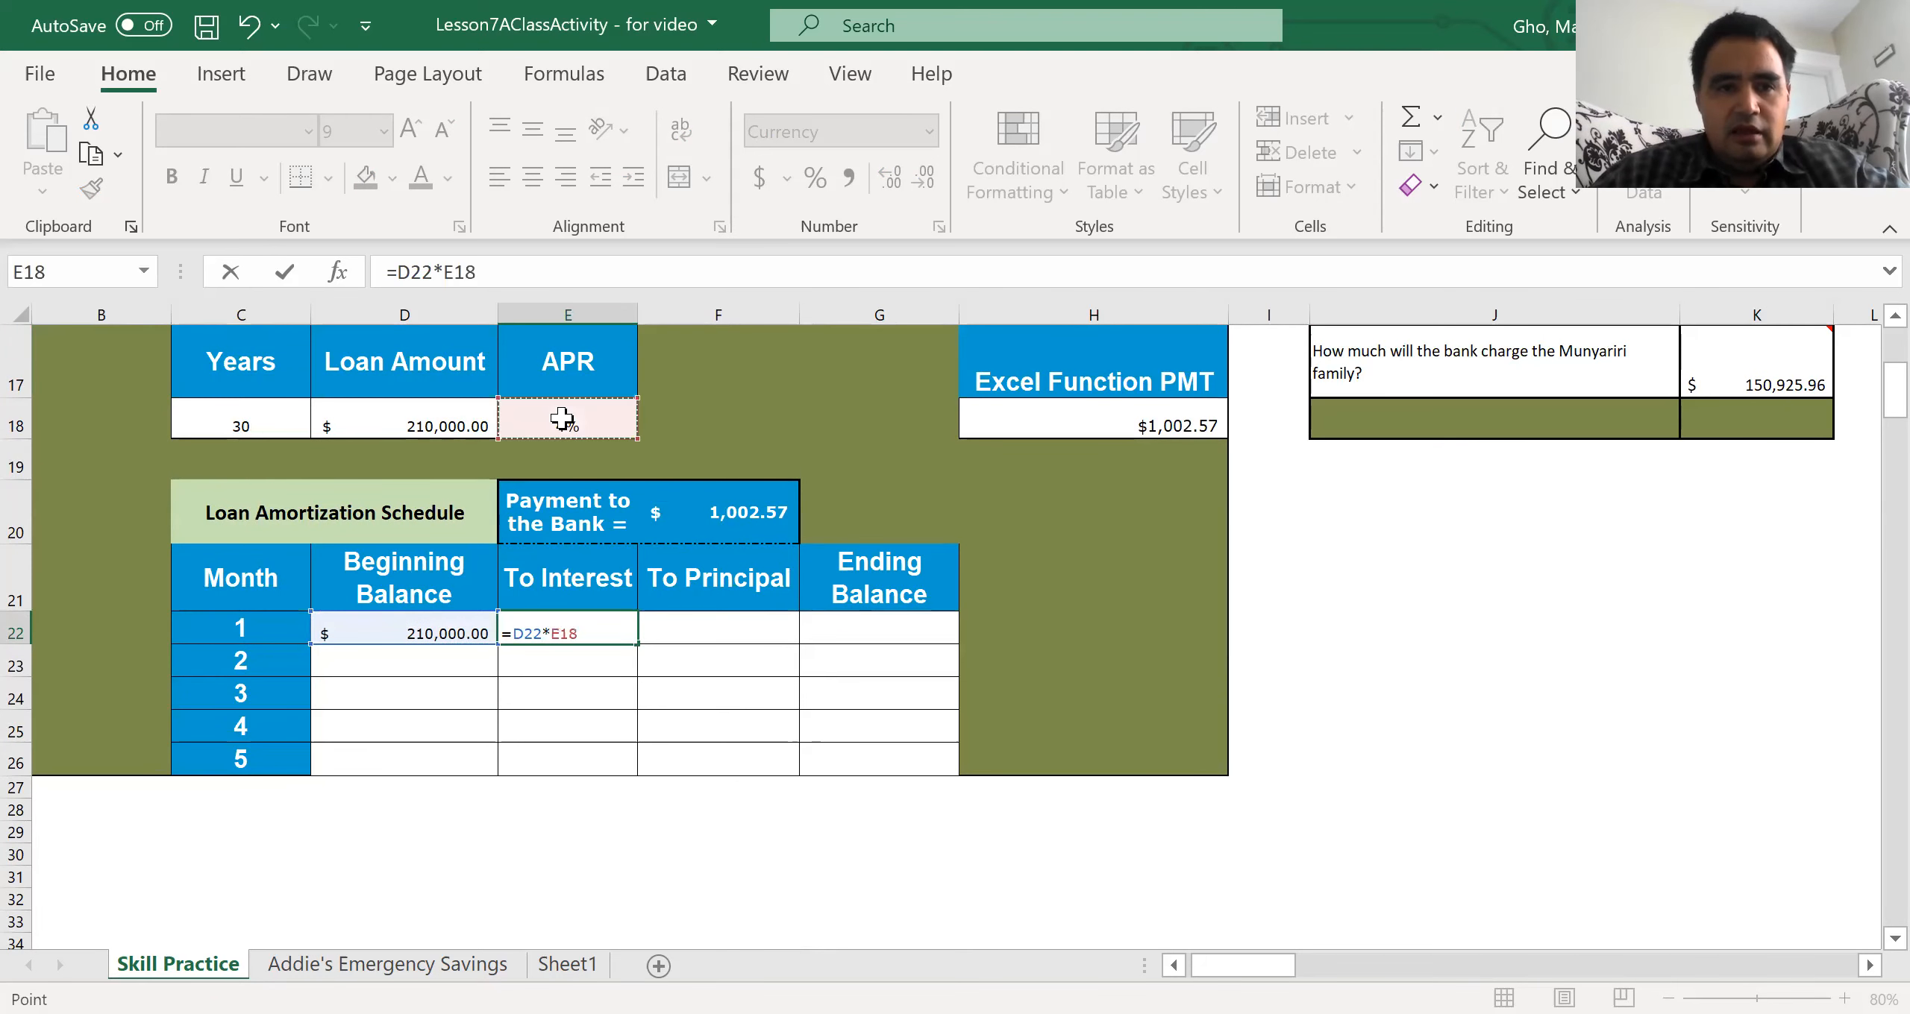
pyautogui.write('/12')
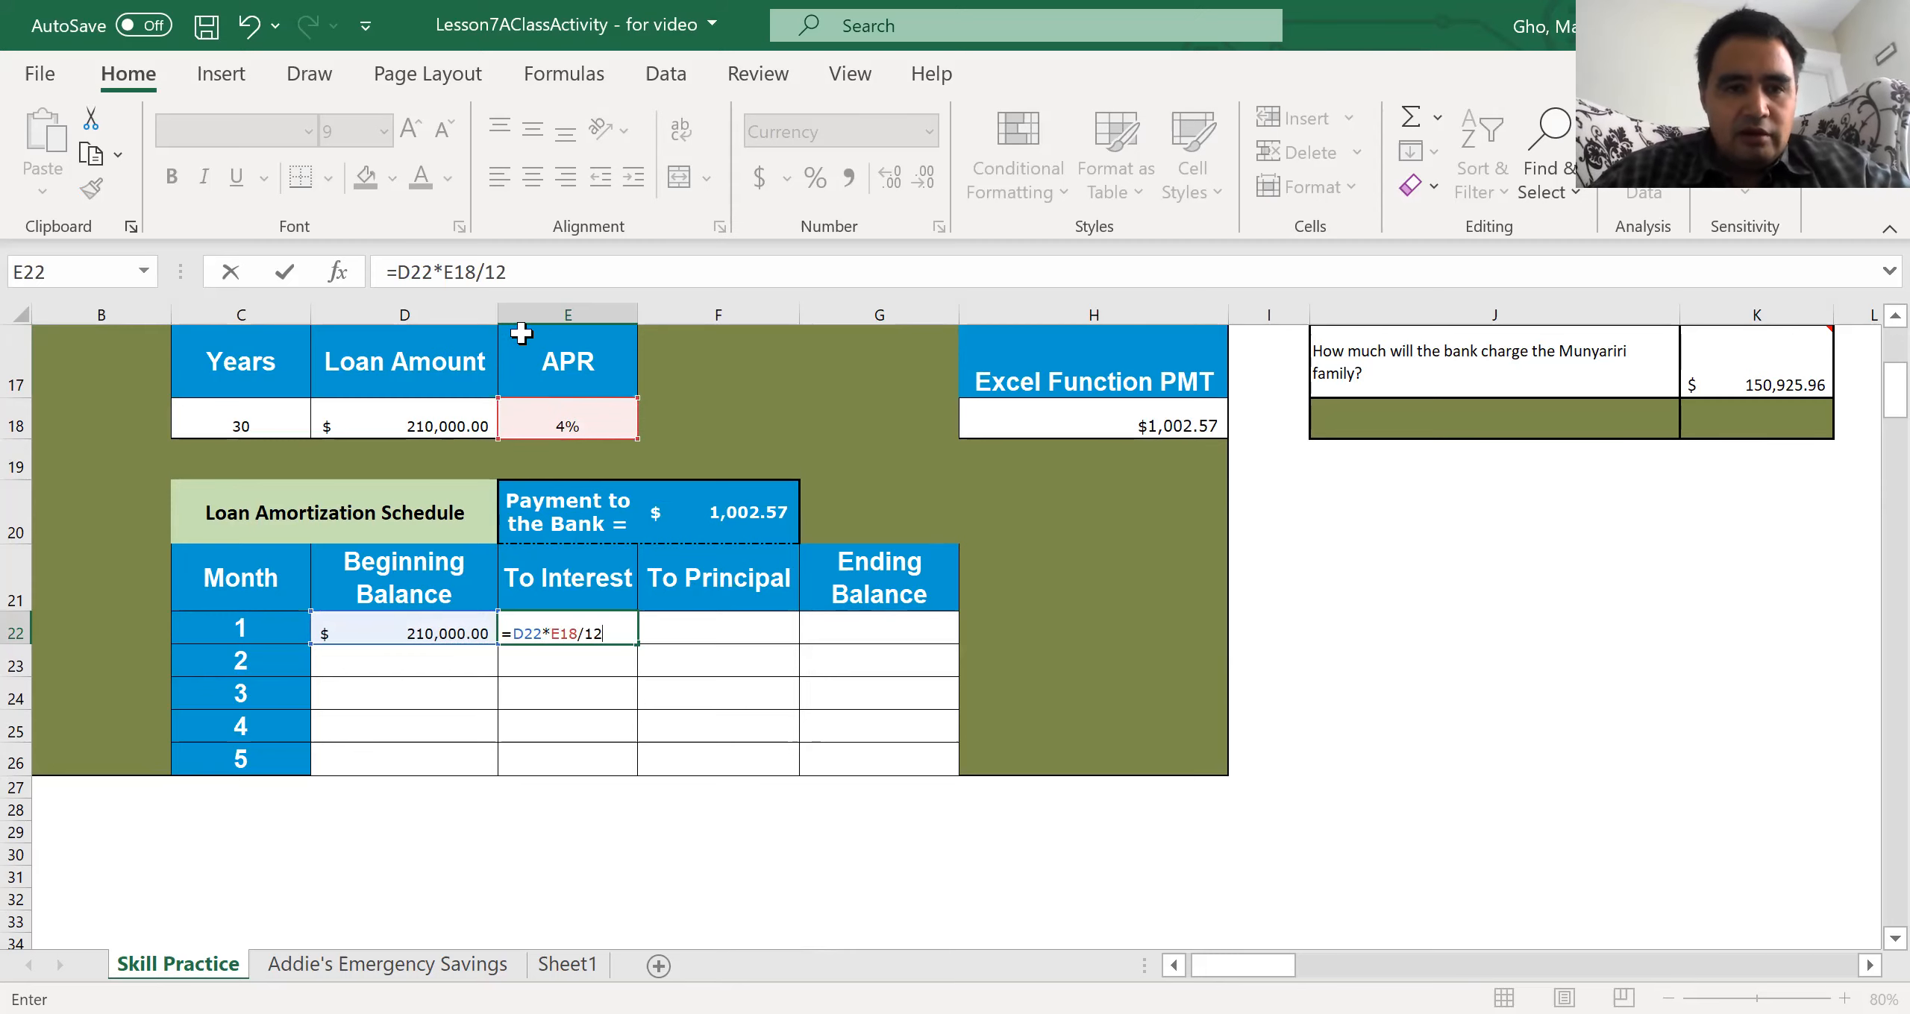
pyautogui.click(457, 272)
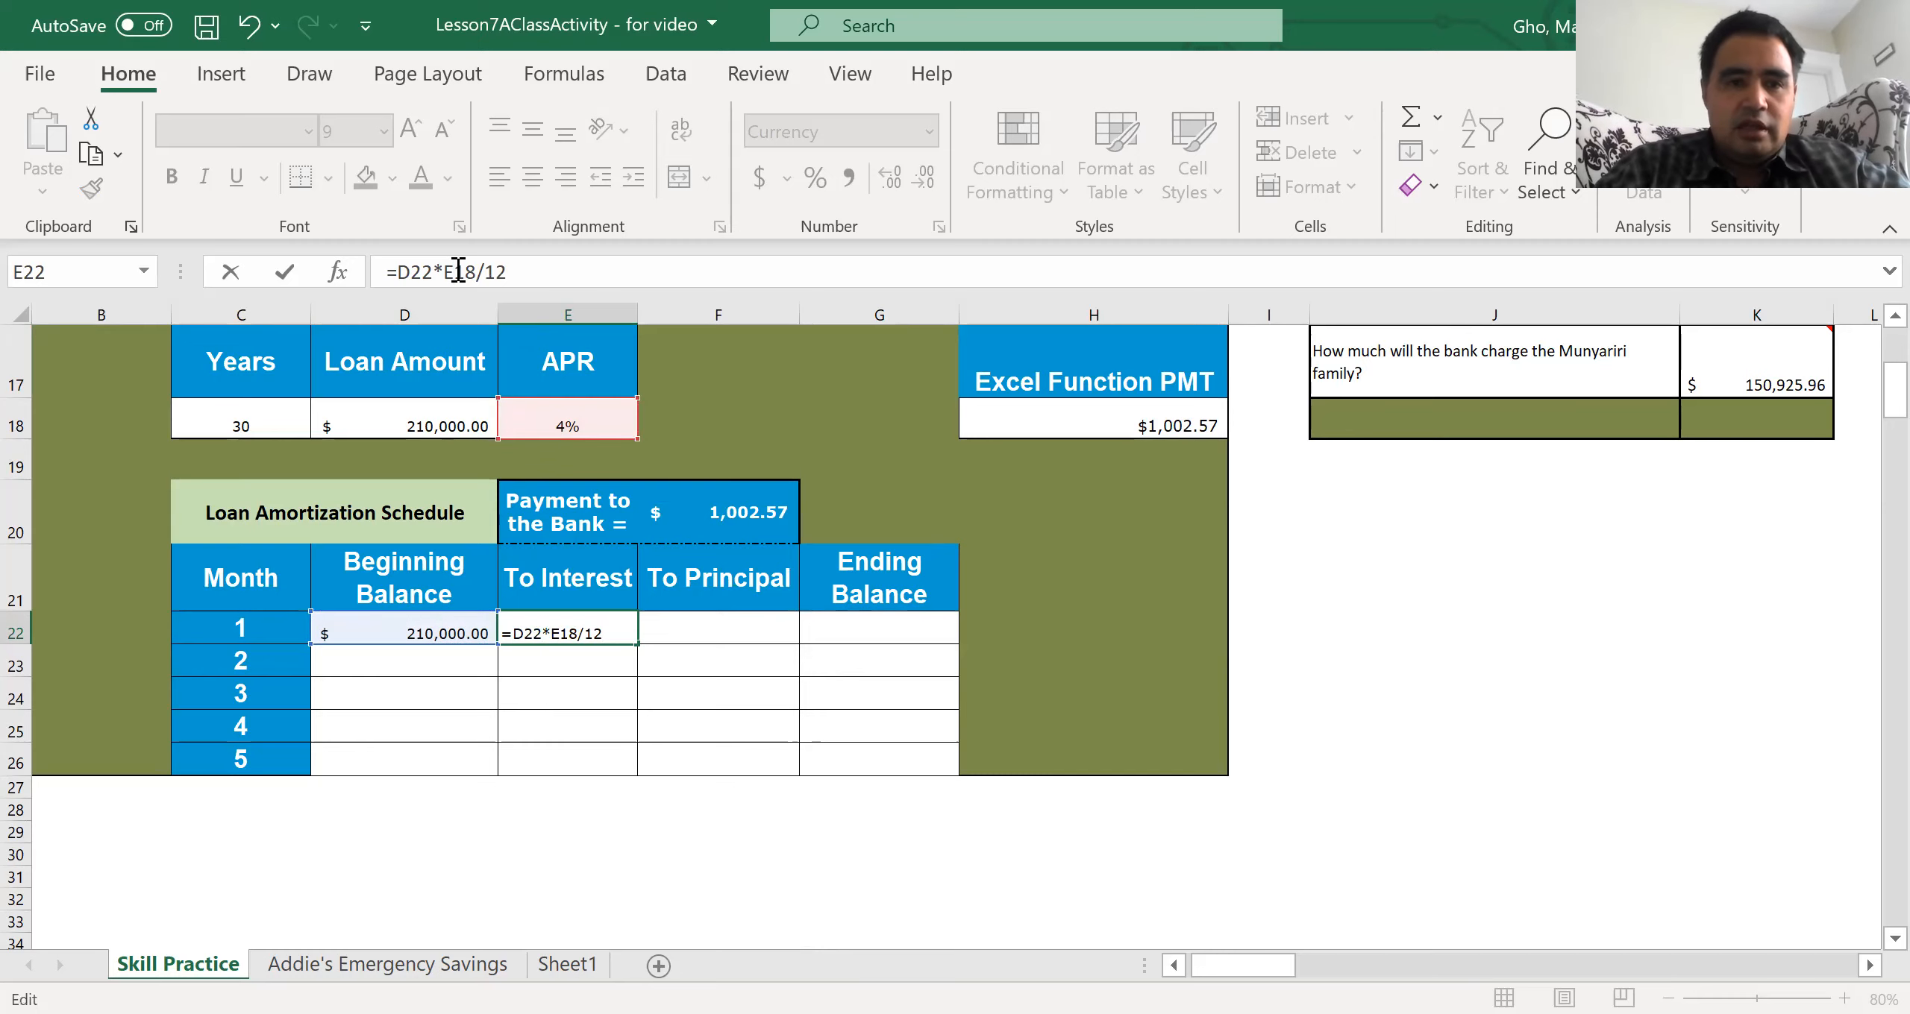
pyautogui.write('$')
pyautogui.press('Return')
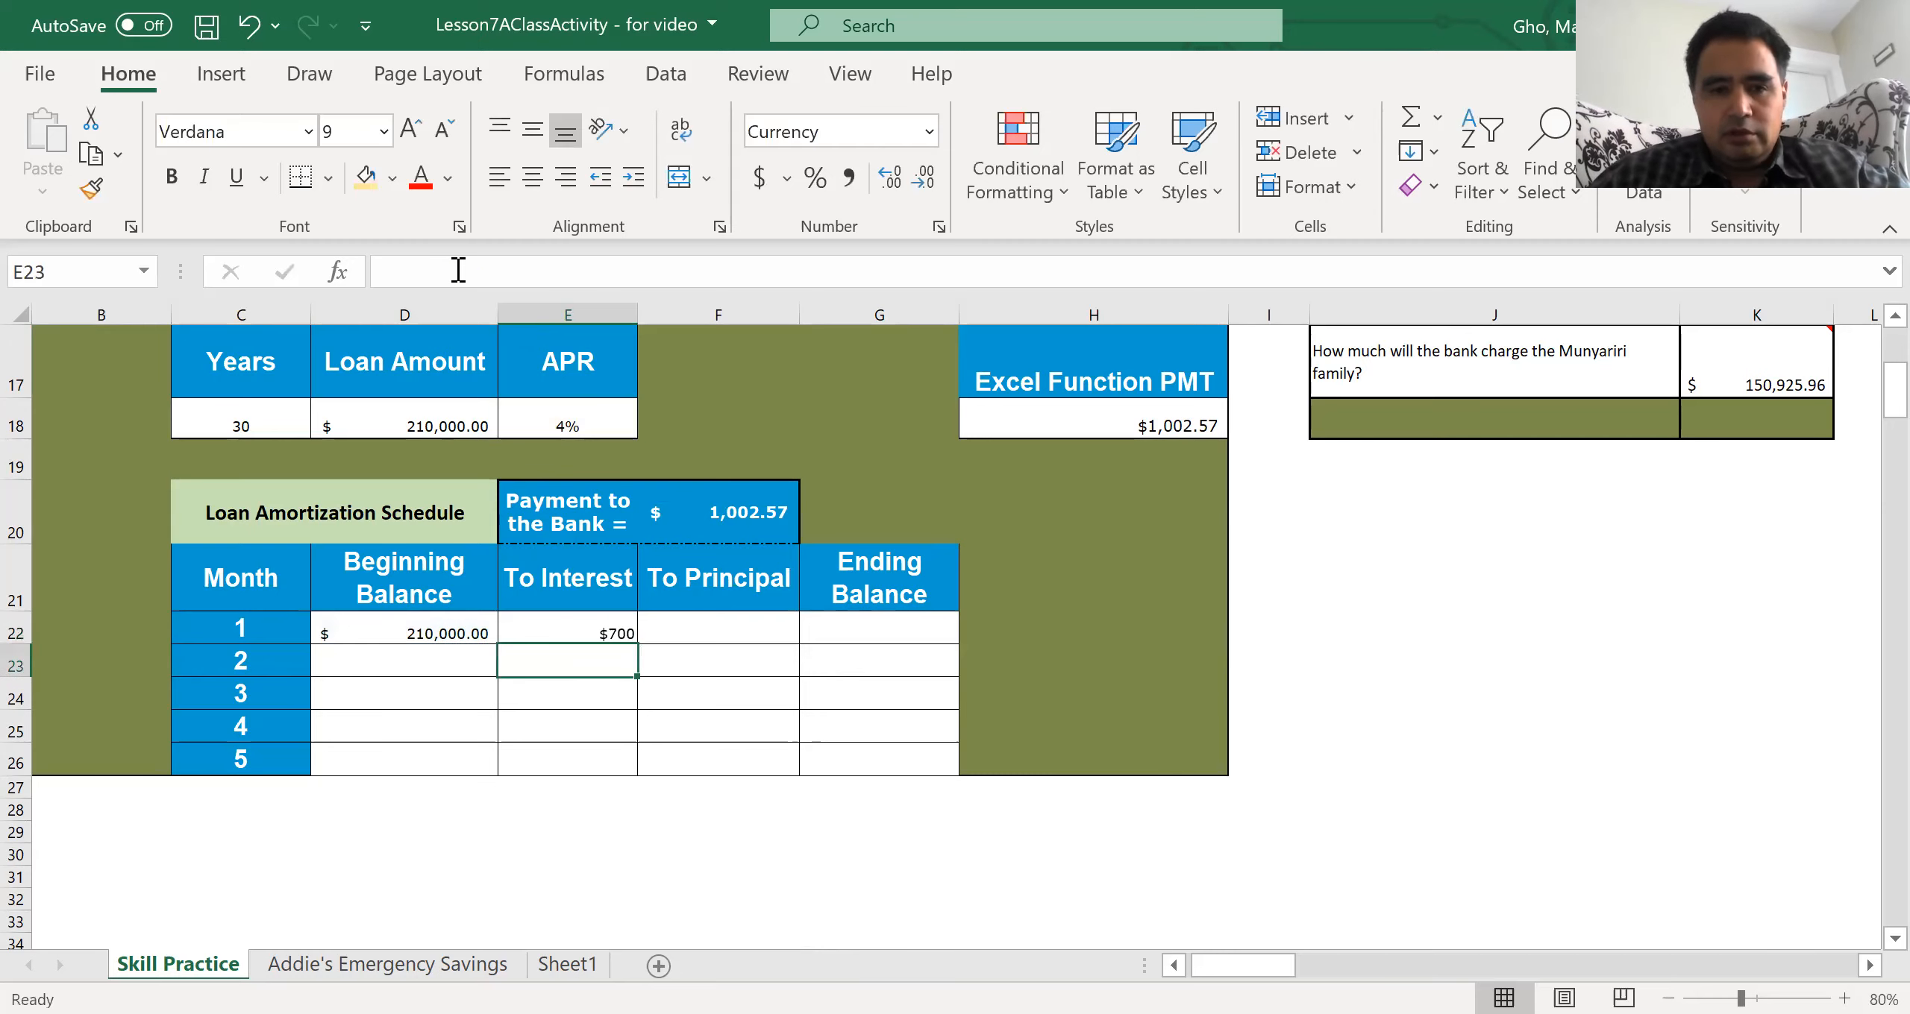
# Step: Calculate month 1's principal portion in F22 by subtracting the interest from the bank payment with =F20-E22
pyautogui.press('Up')
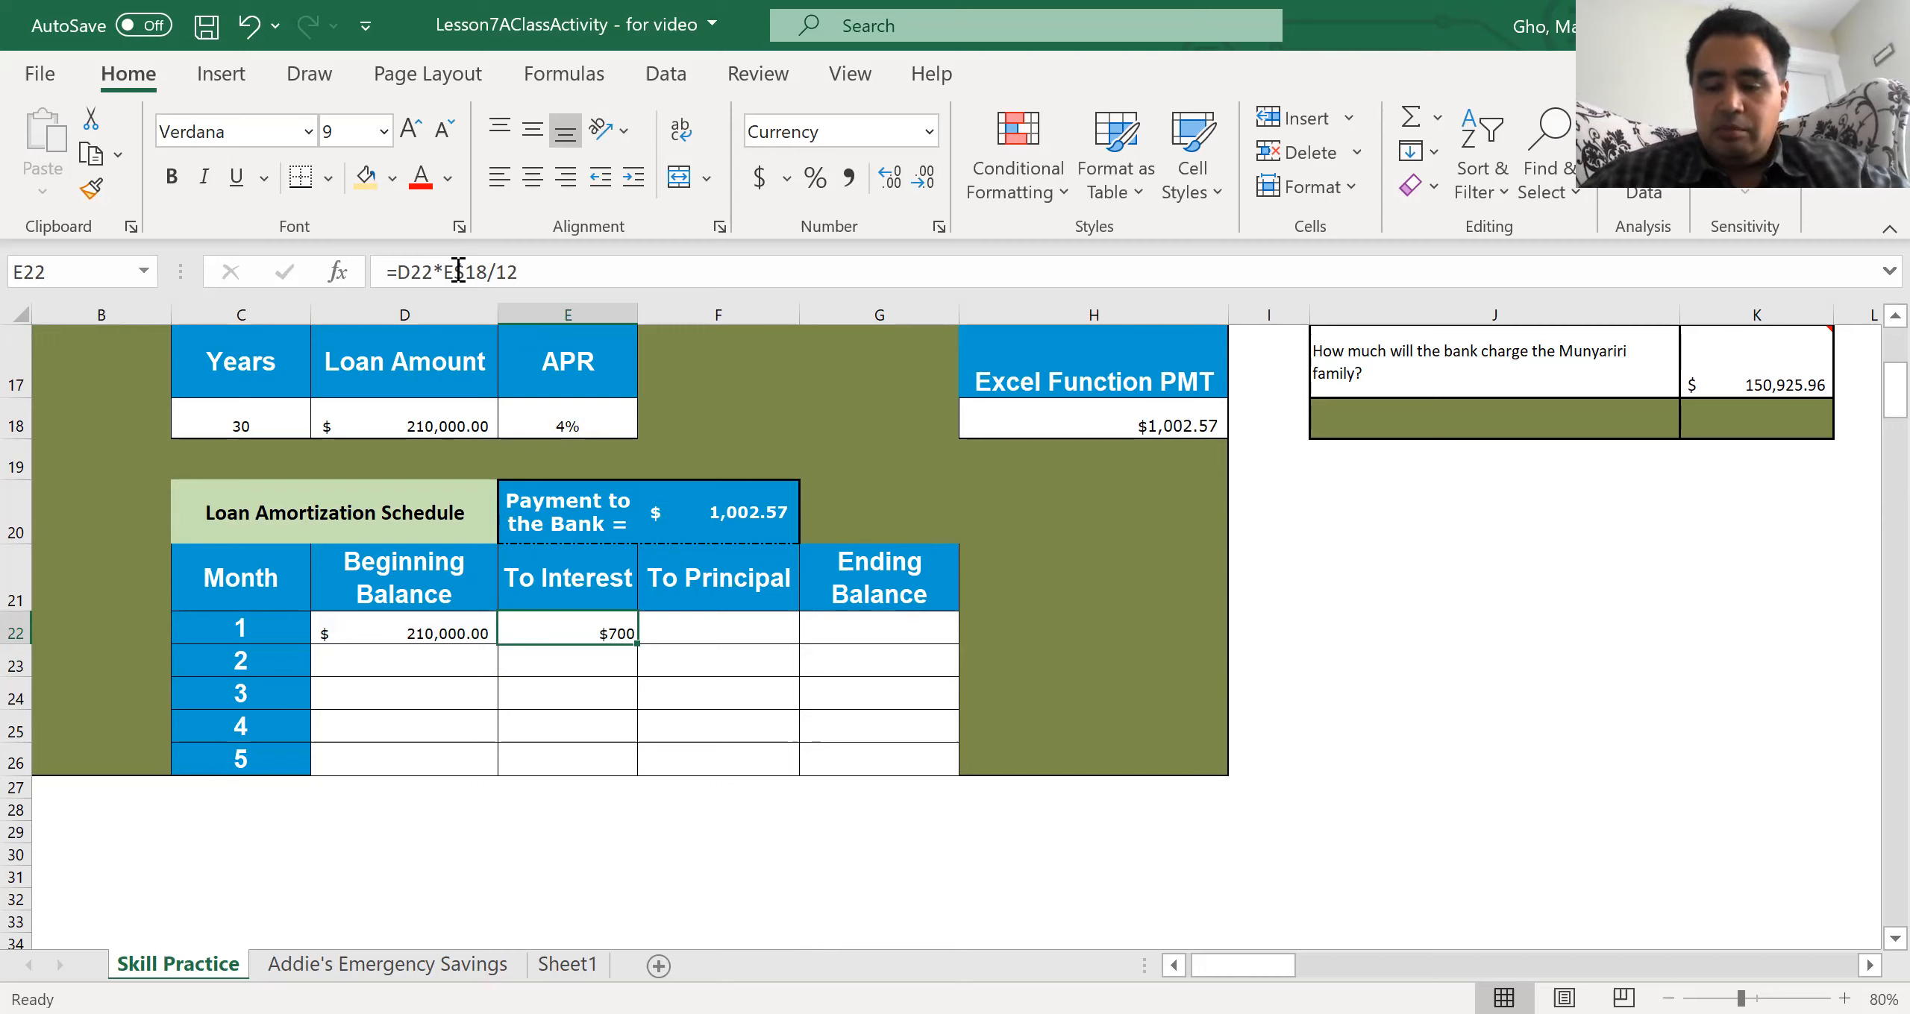
pyautogui.press('Right')
pyautogui.write('=')
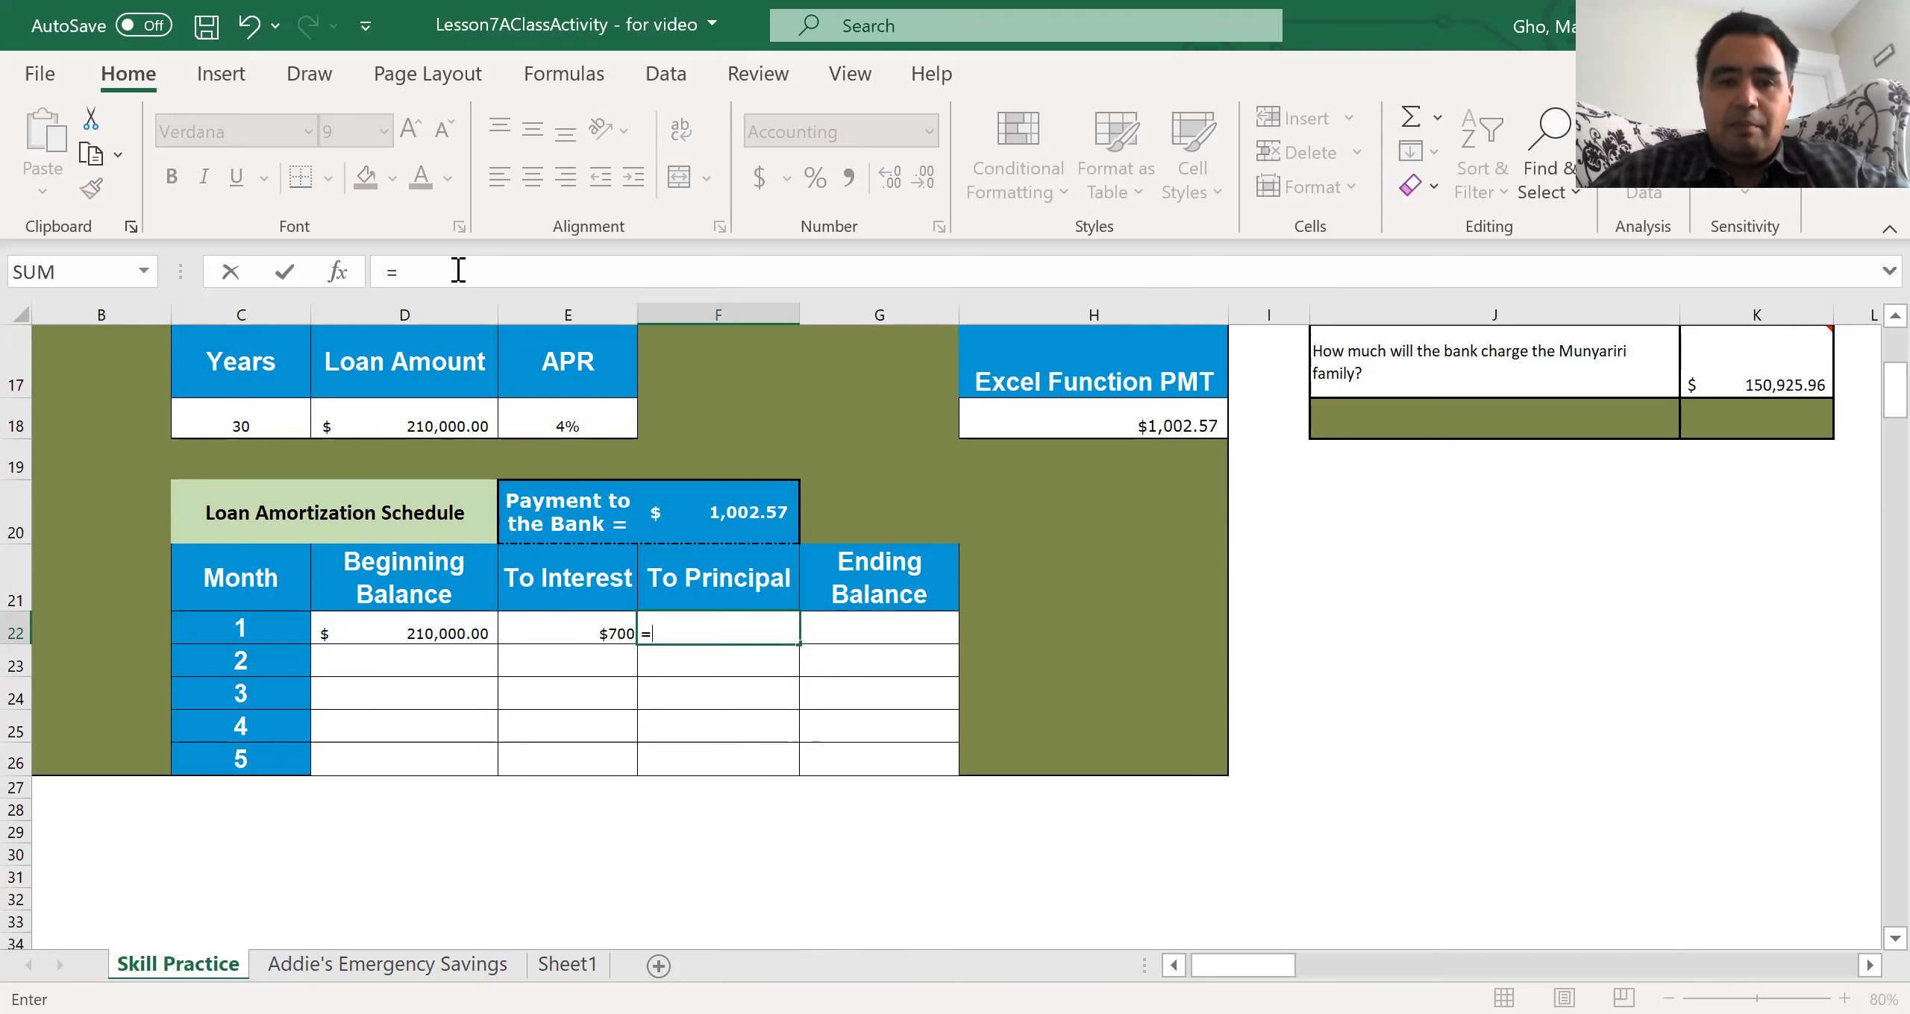
pyautogui.click(735, 523)
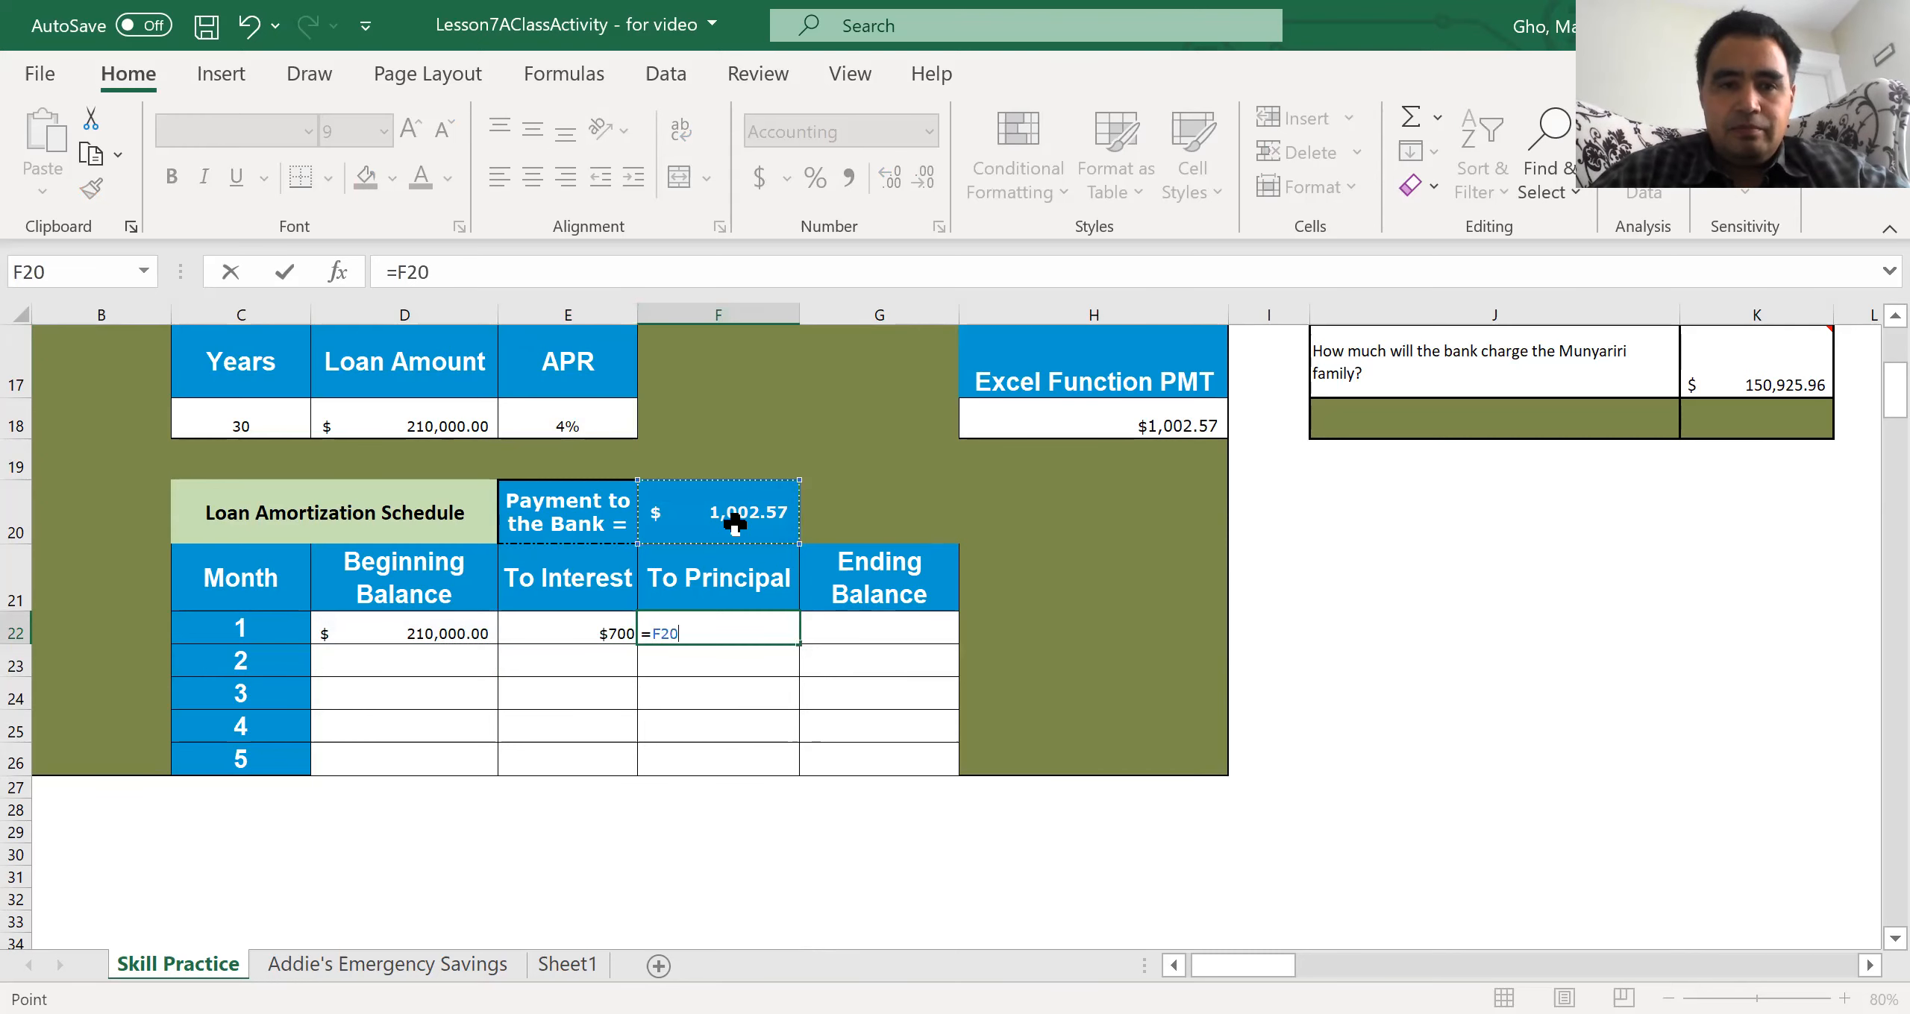
pyautogui.write('-')
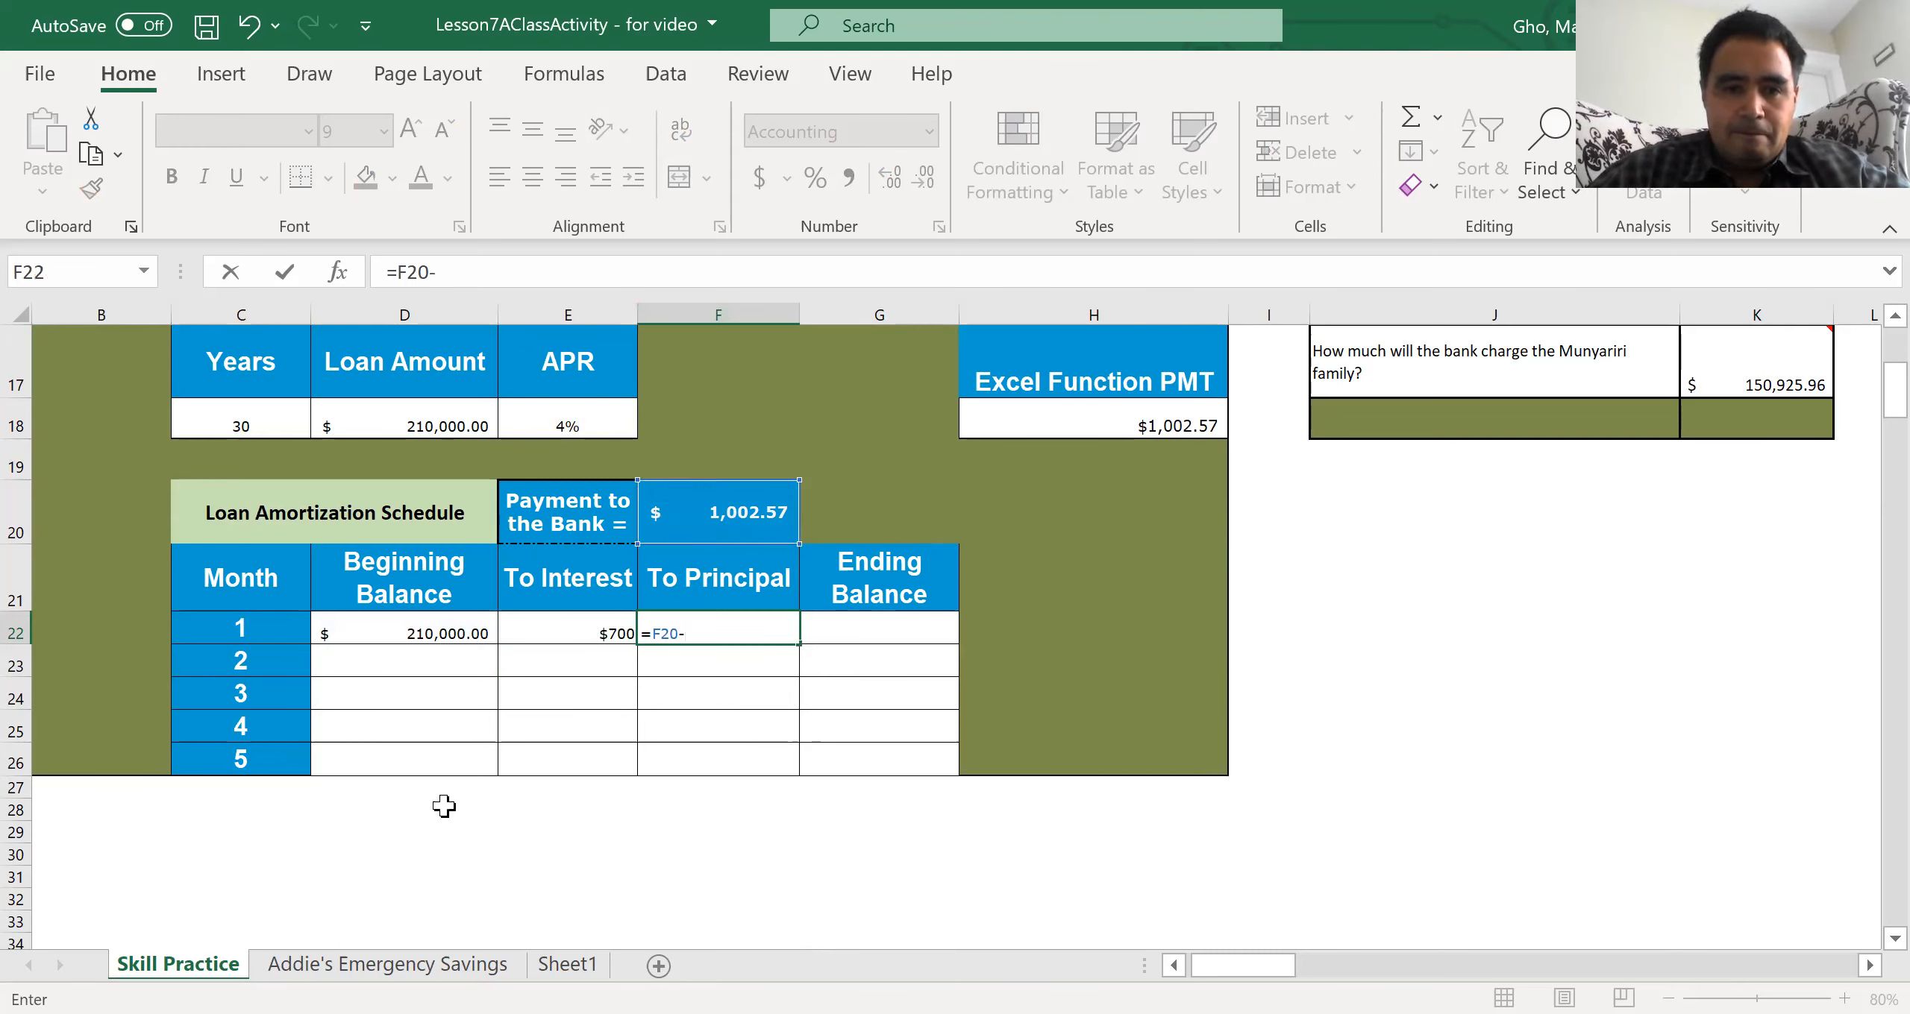
pyautogui.click(571, 626)
pyautogui.press('Return')
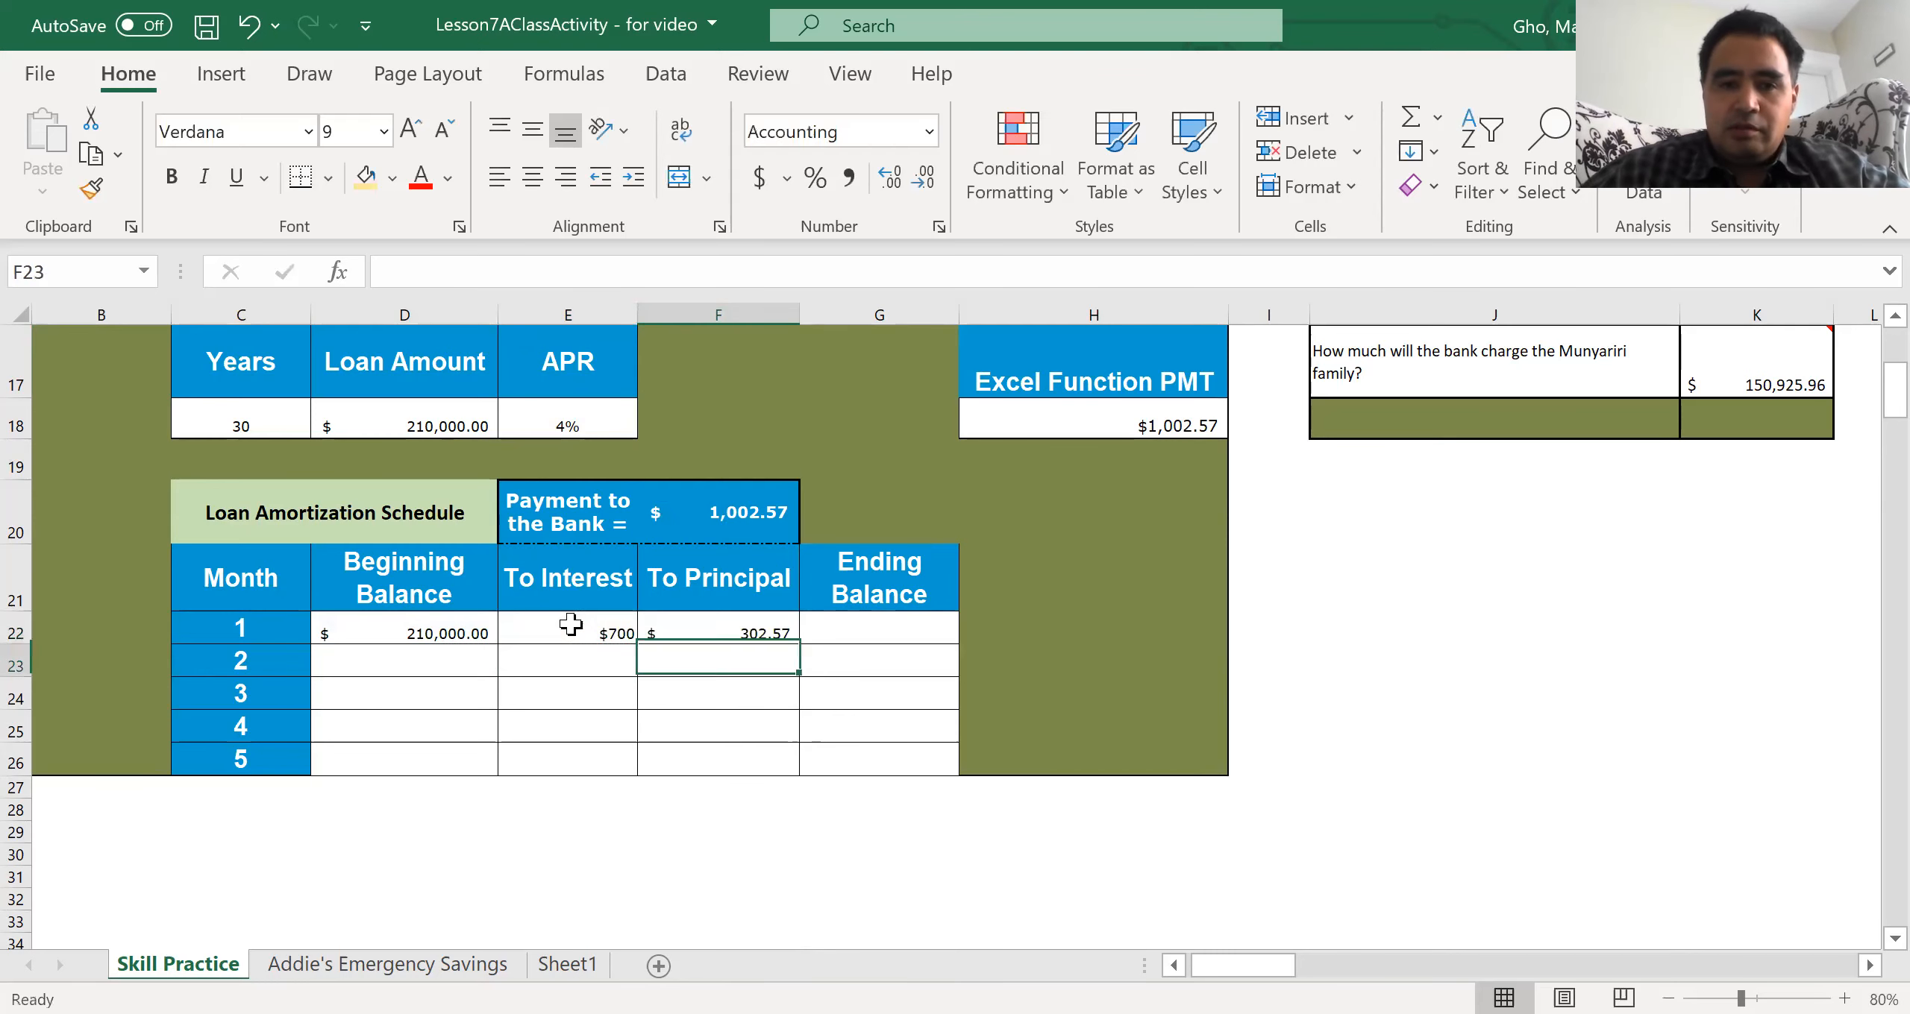
# Step: Lock the payment's row reference in F22 so the formula reads =F$20-E22
pyautogui.press('Up')
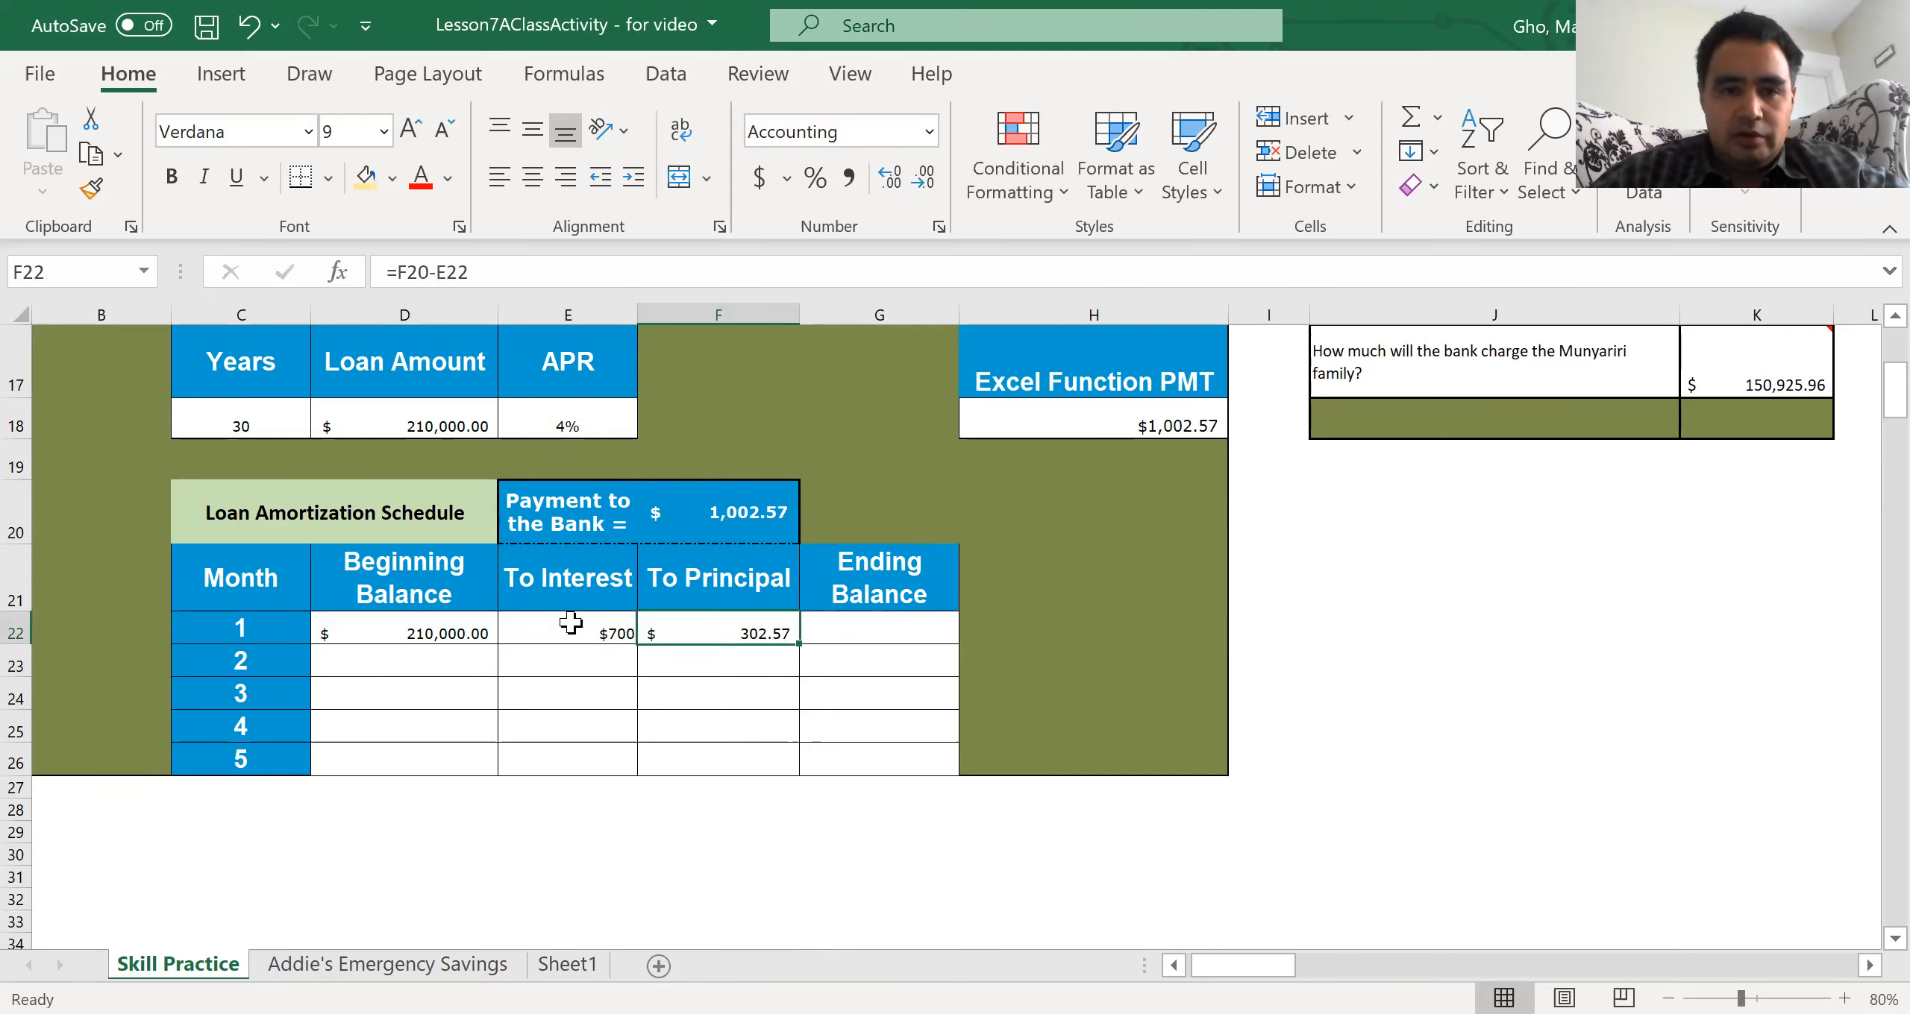
pyautogui.click(406, 271)
pyautogui.write('$')
pyautogui.press('Return')
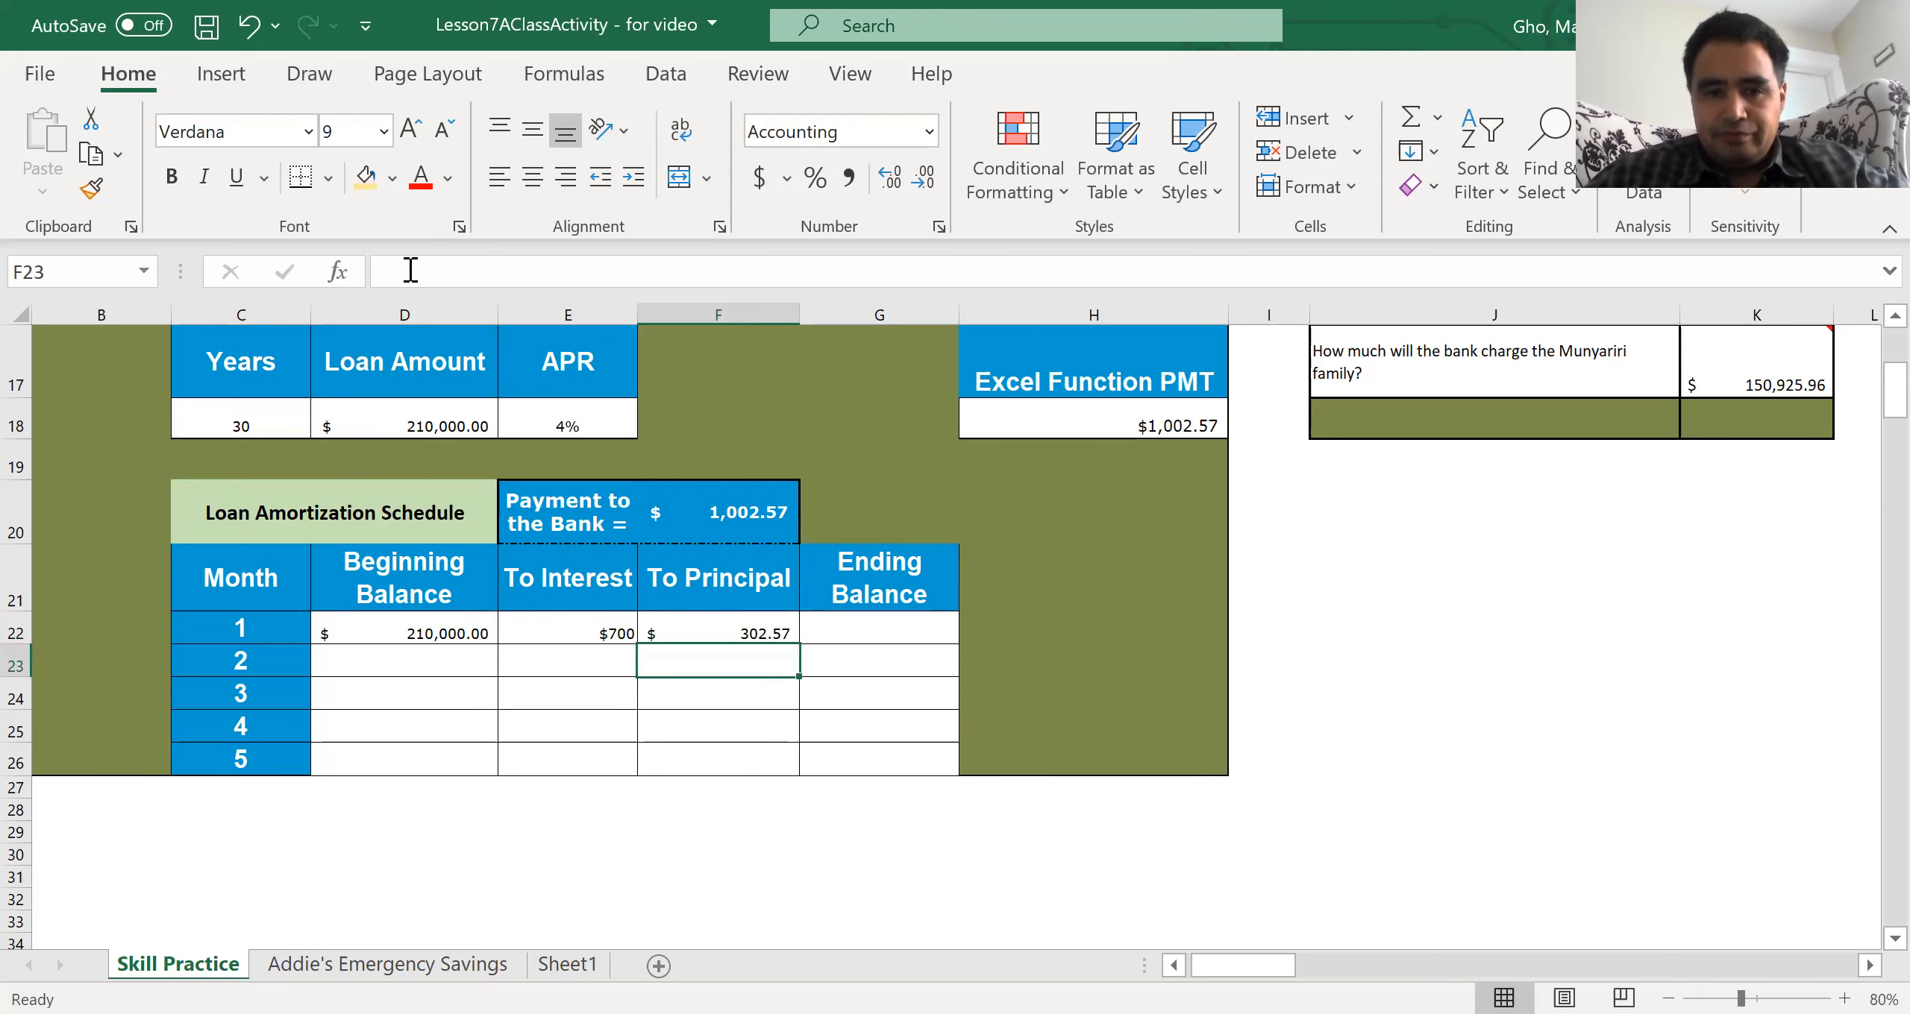
# Step: Calculate month 1's ending balance in G22 with the formula =D22-F22
pyautogui.press('Up')
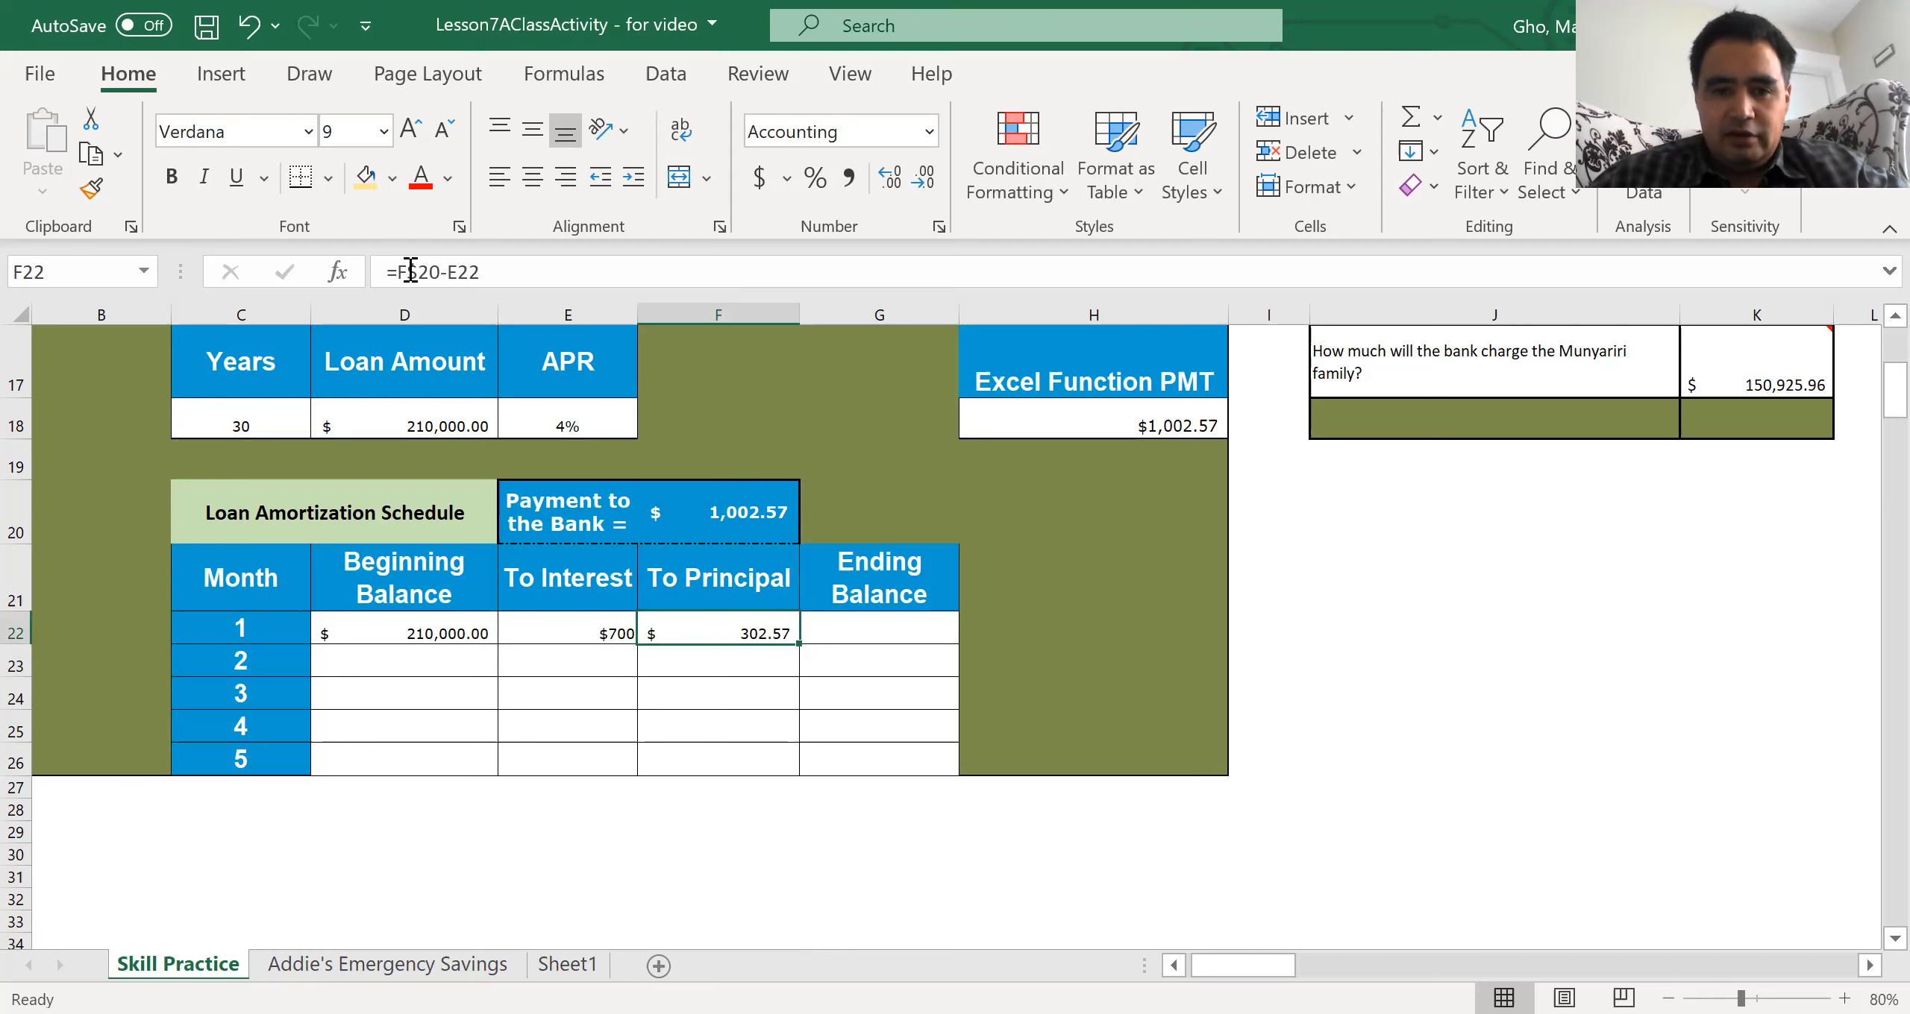
pyautogui.press('Right')
pyautogui.write('=')
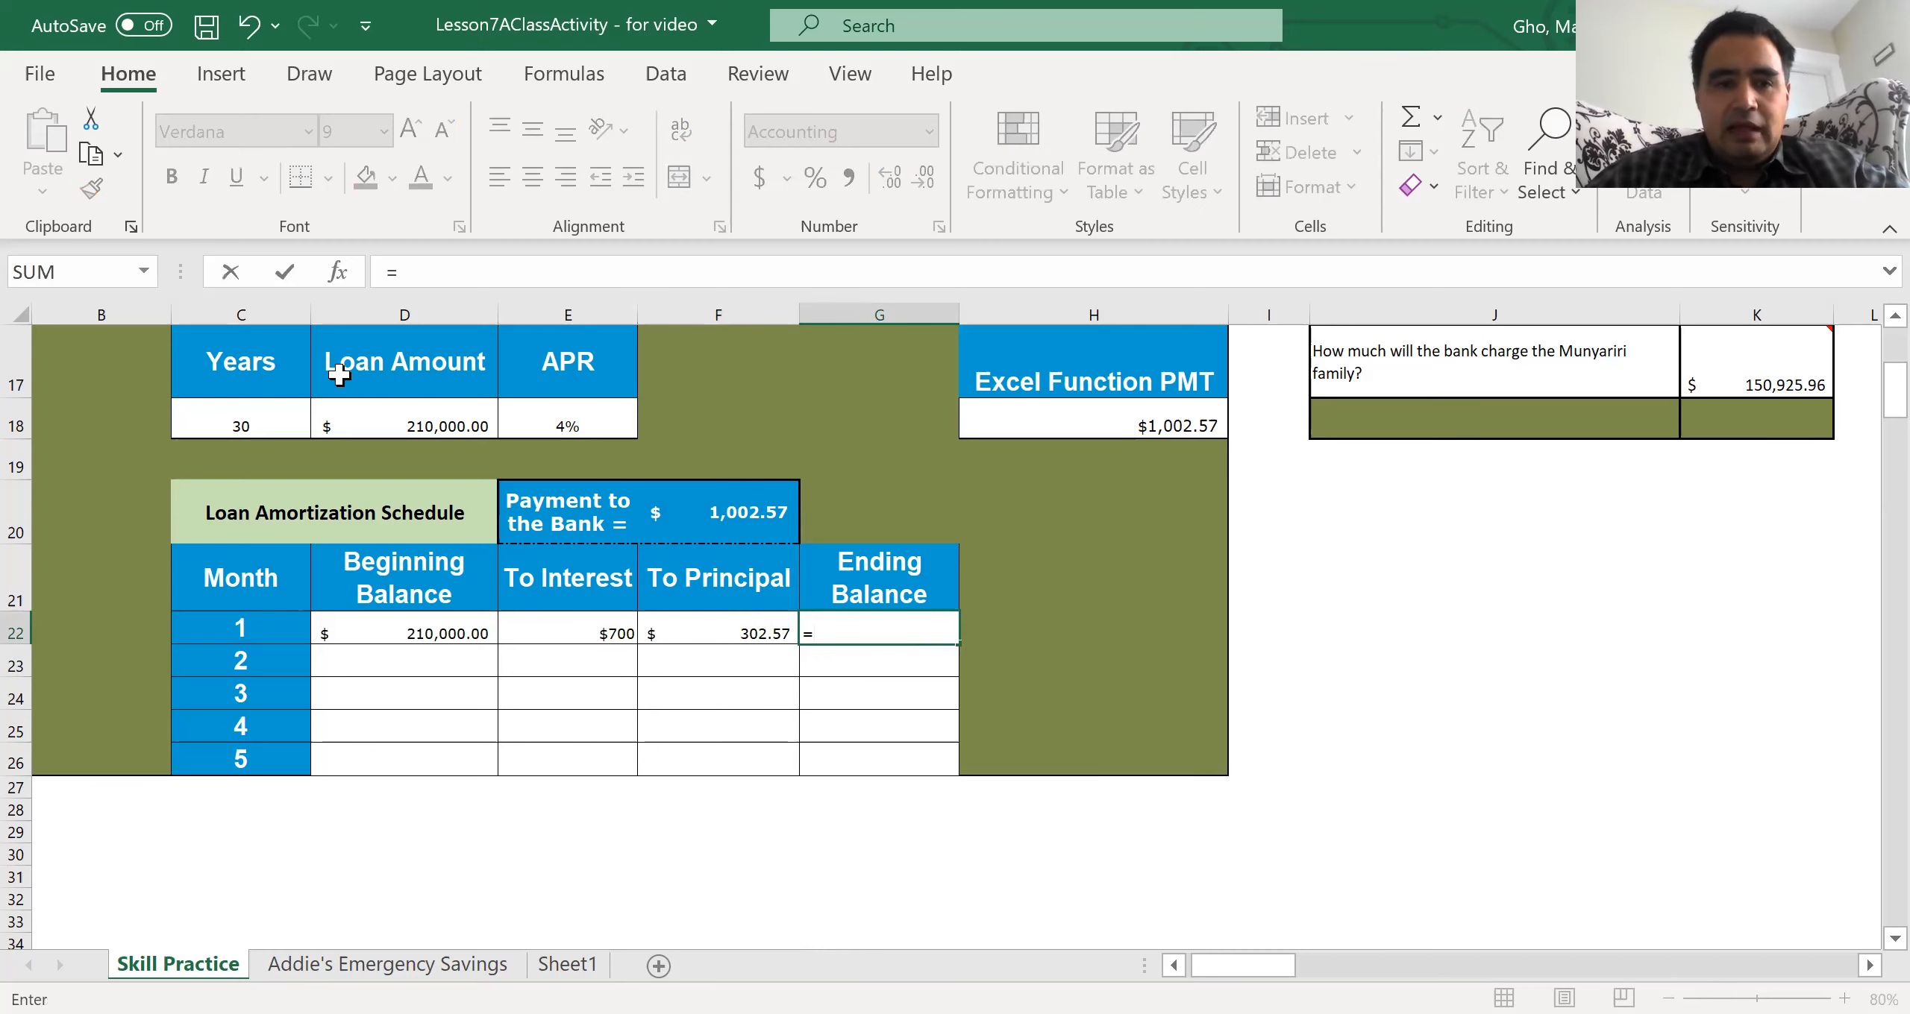
pyautogui.click(391, 638)
pyautogui.write('-')
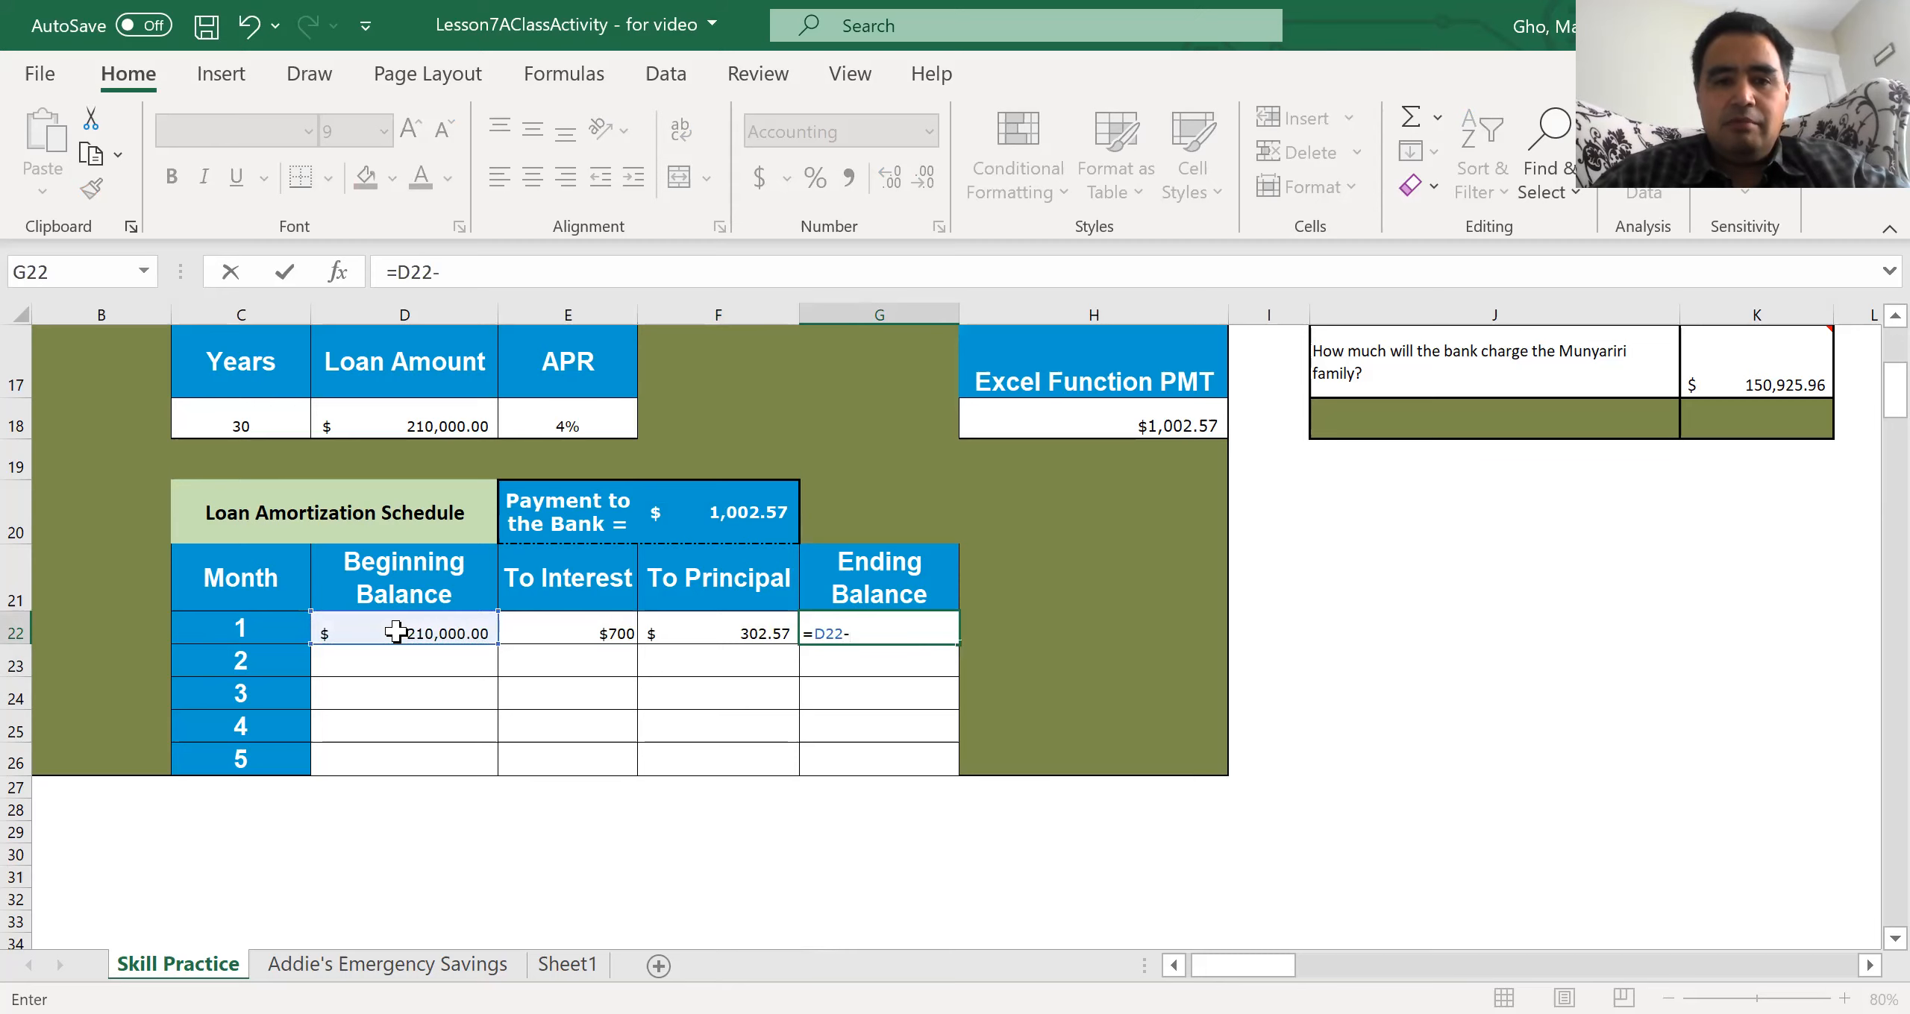
pyautogui.click(696, 632)
pyautogui.press('Return')
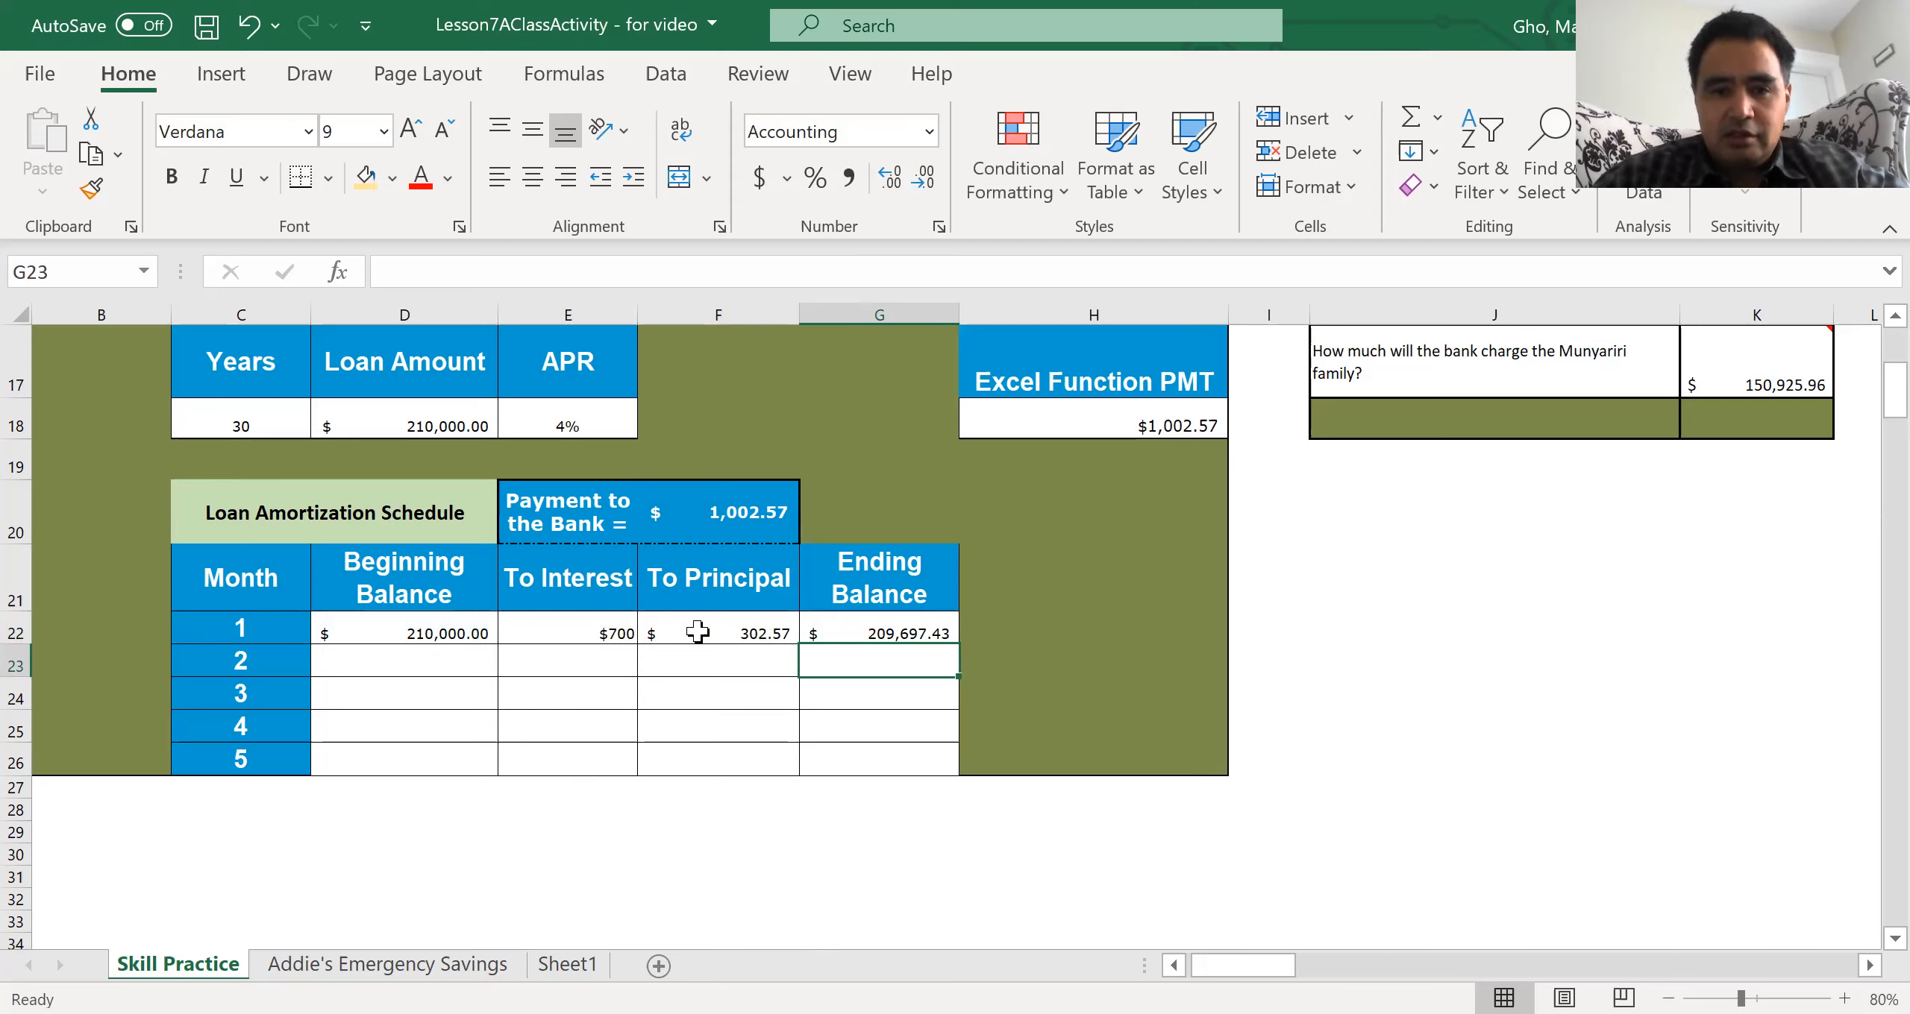
# Step: Link month 2's beginning balance in D23 to month 1's ending balance with =G22
pyautogui.click(453, 656)
pyautogui.write('=')
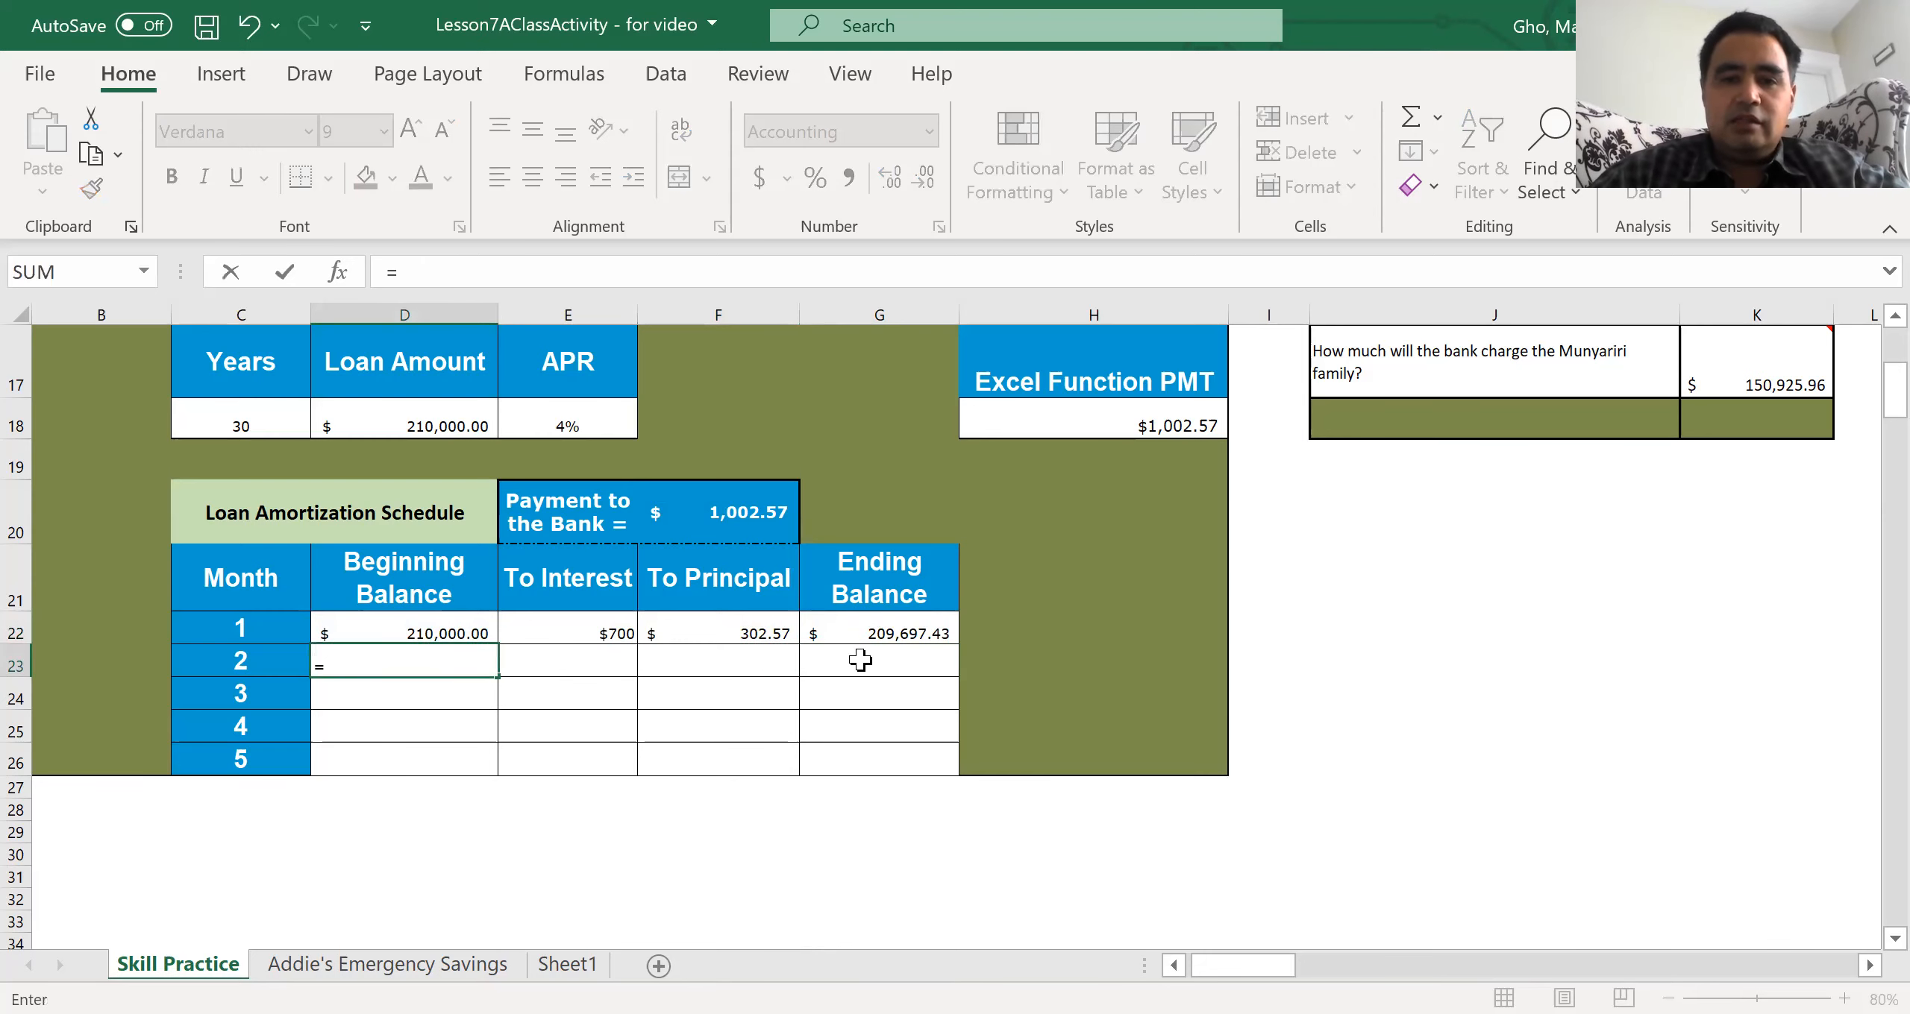
pyautogui.click(869, 633)
pyautogui.press('Return')
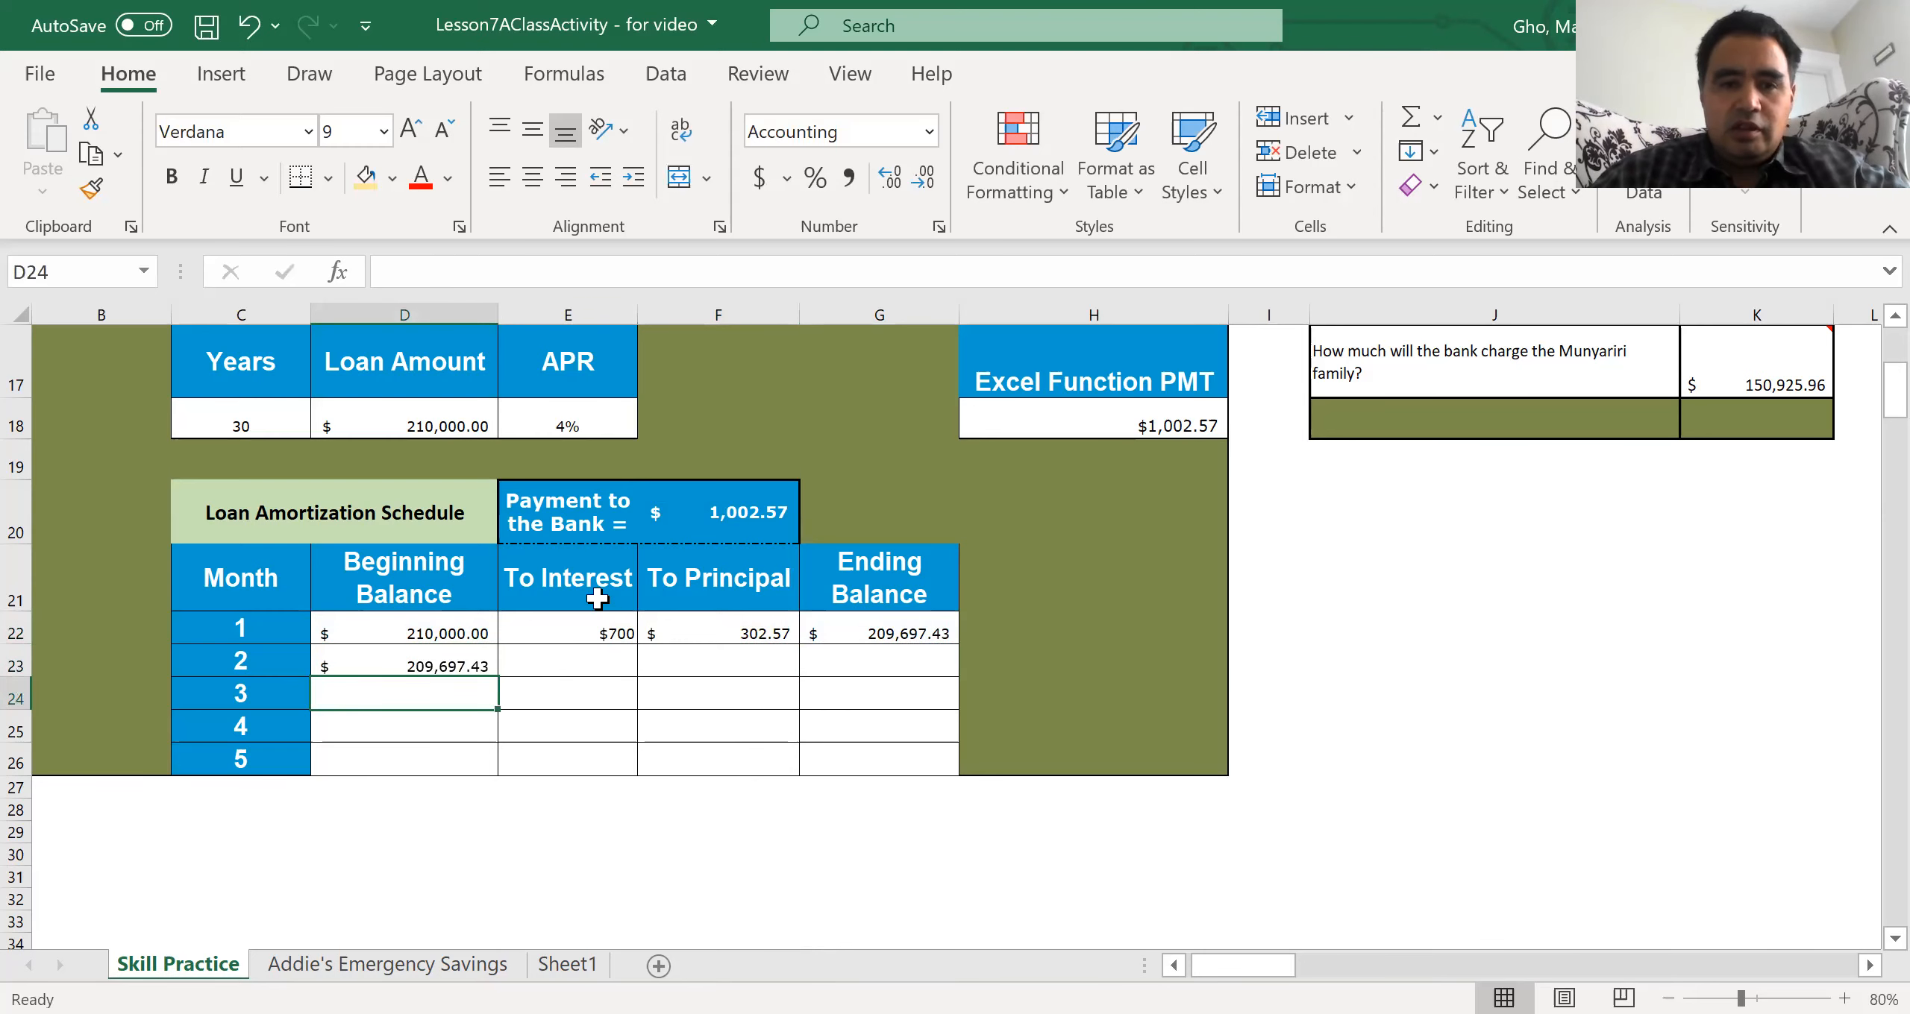
# Step: Copy month 1's interest, principal and ending balance formulas down to month 2, and check the formulas in row 23
pyautogui.moveTo(597, 630); pyautogui.dragTo(956, 675)
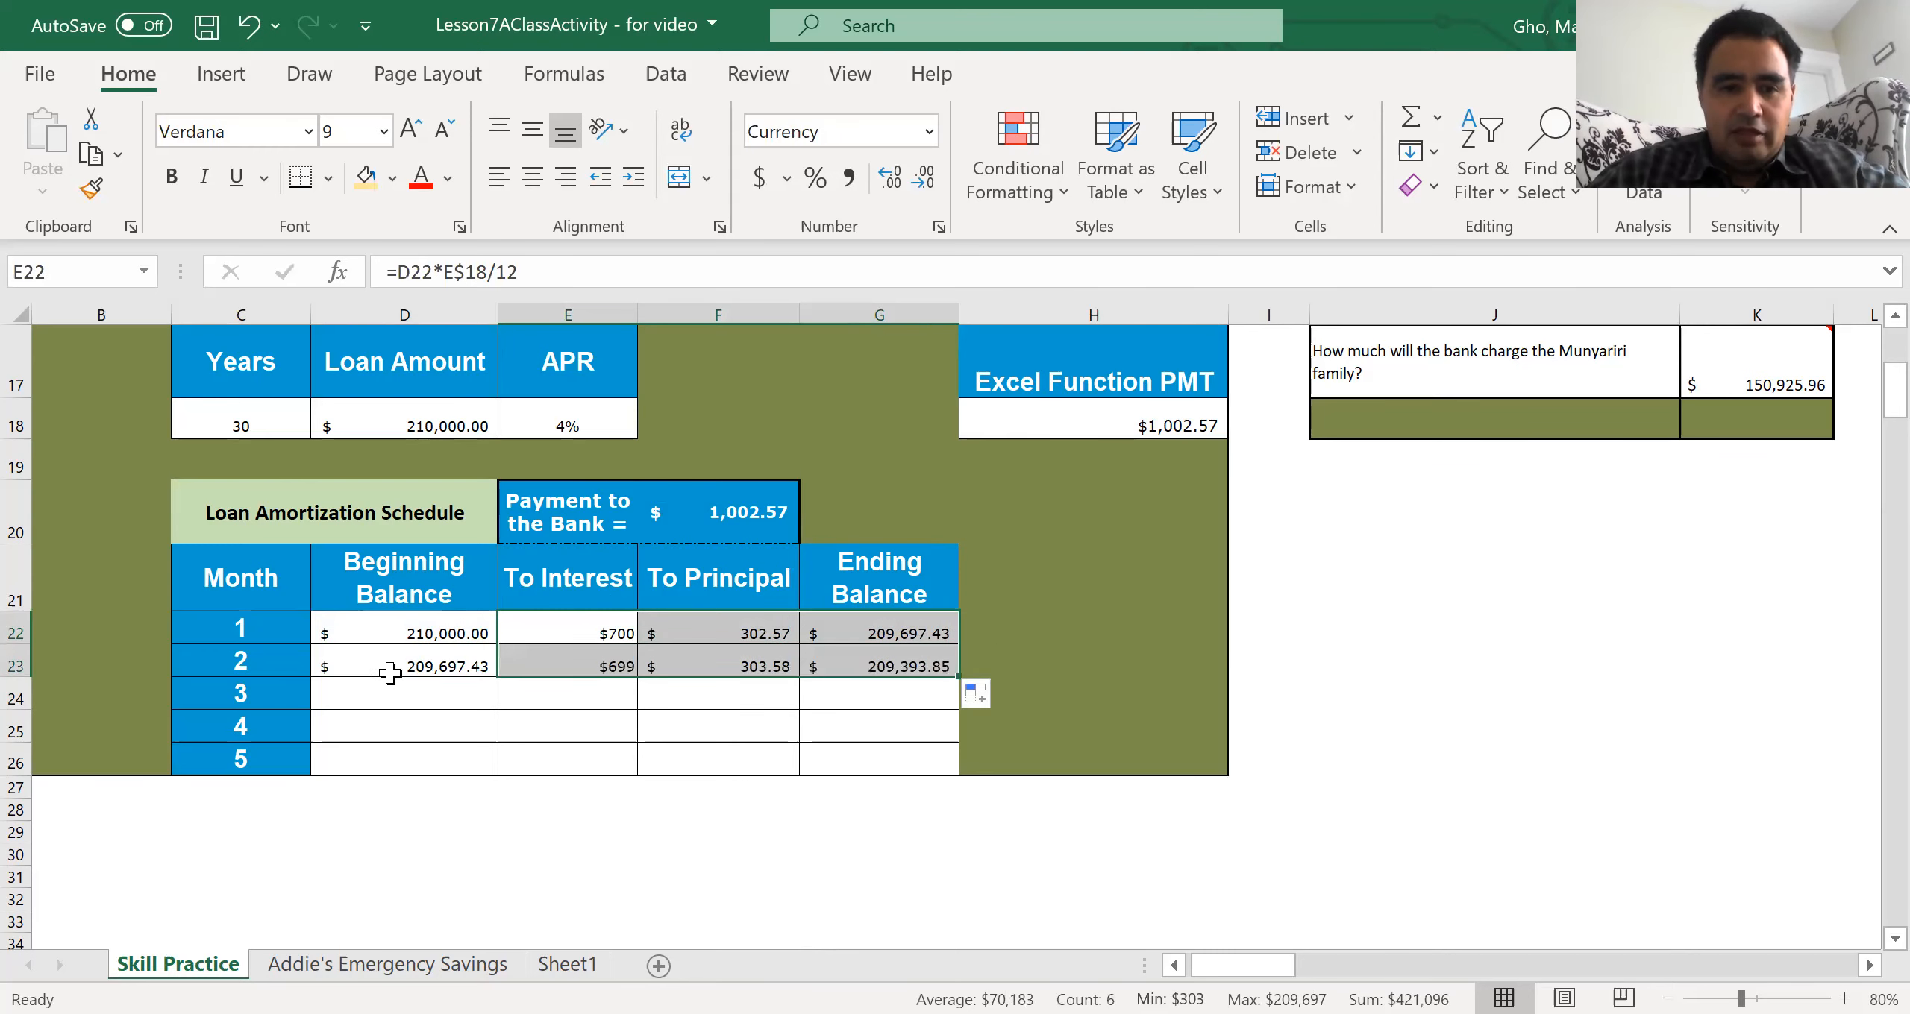
pyautogui.click(442, 663)
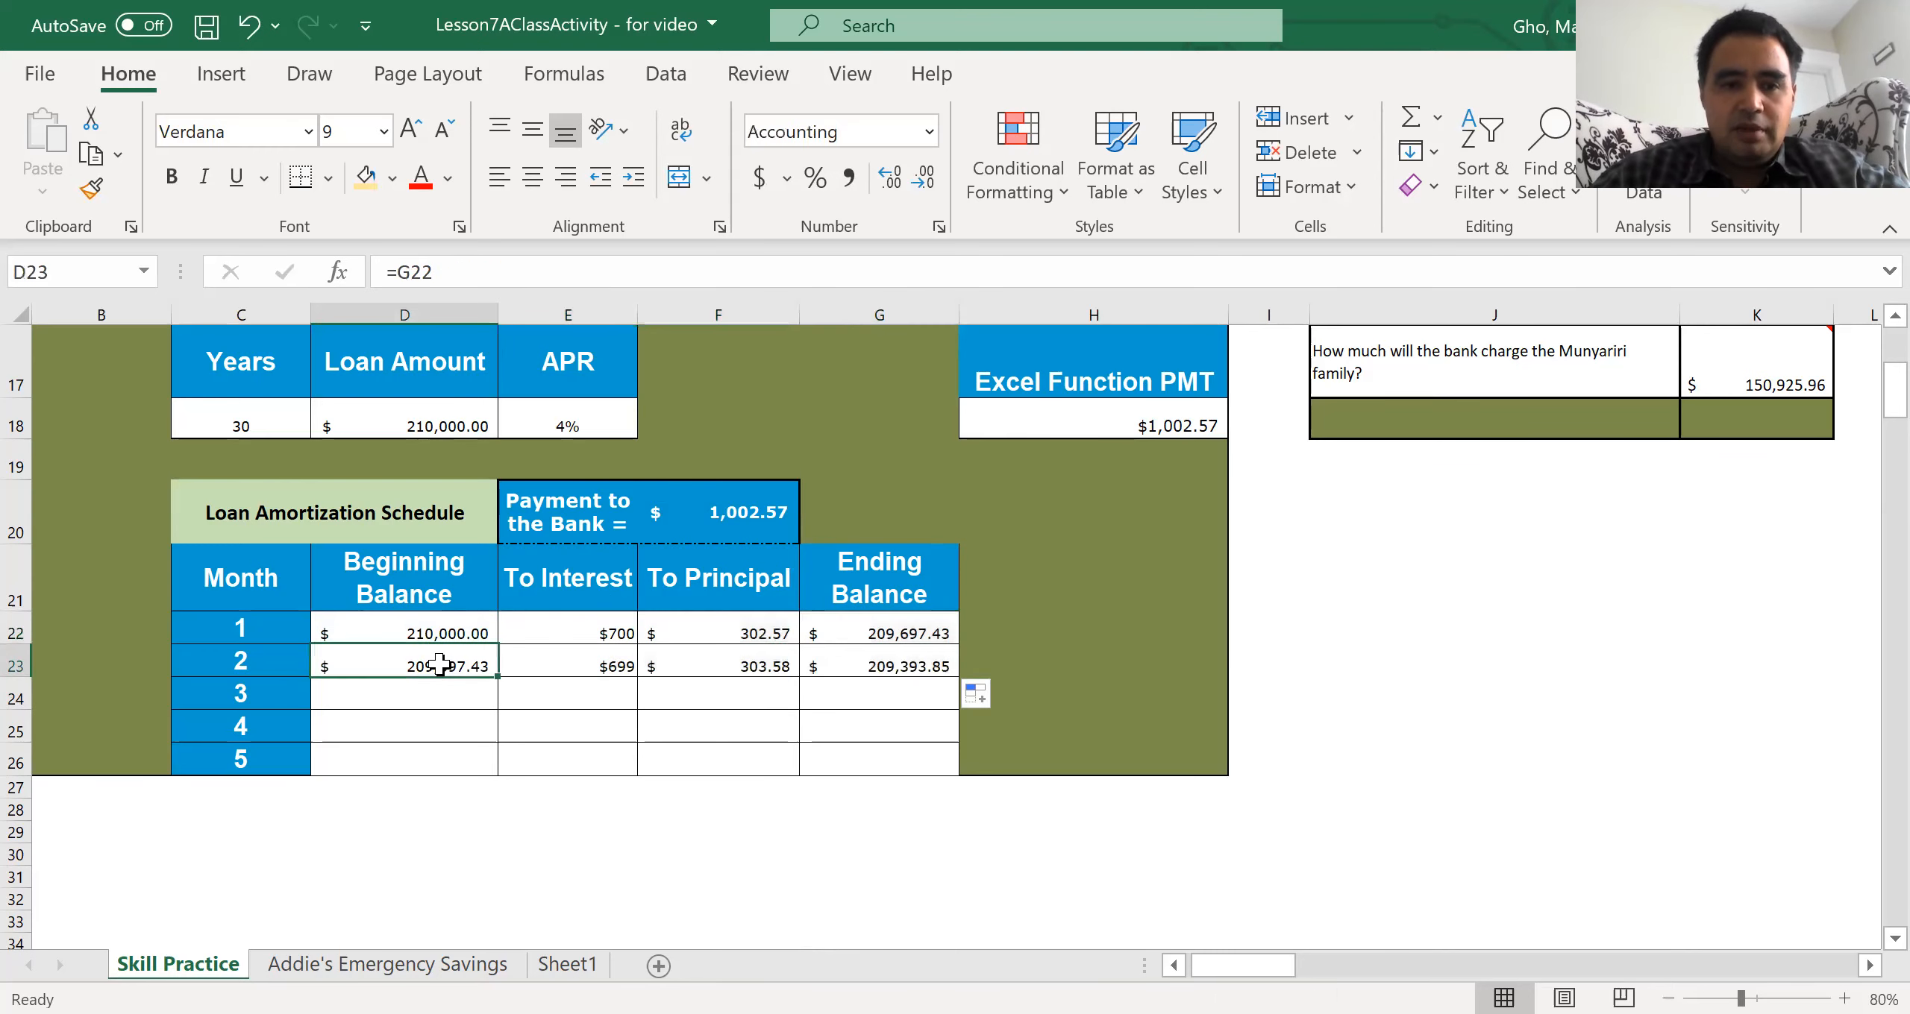
pyautogui.click(559, 669)
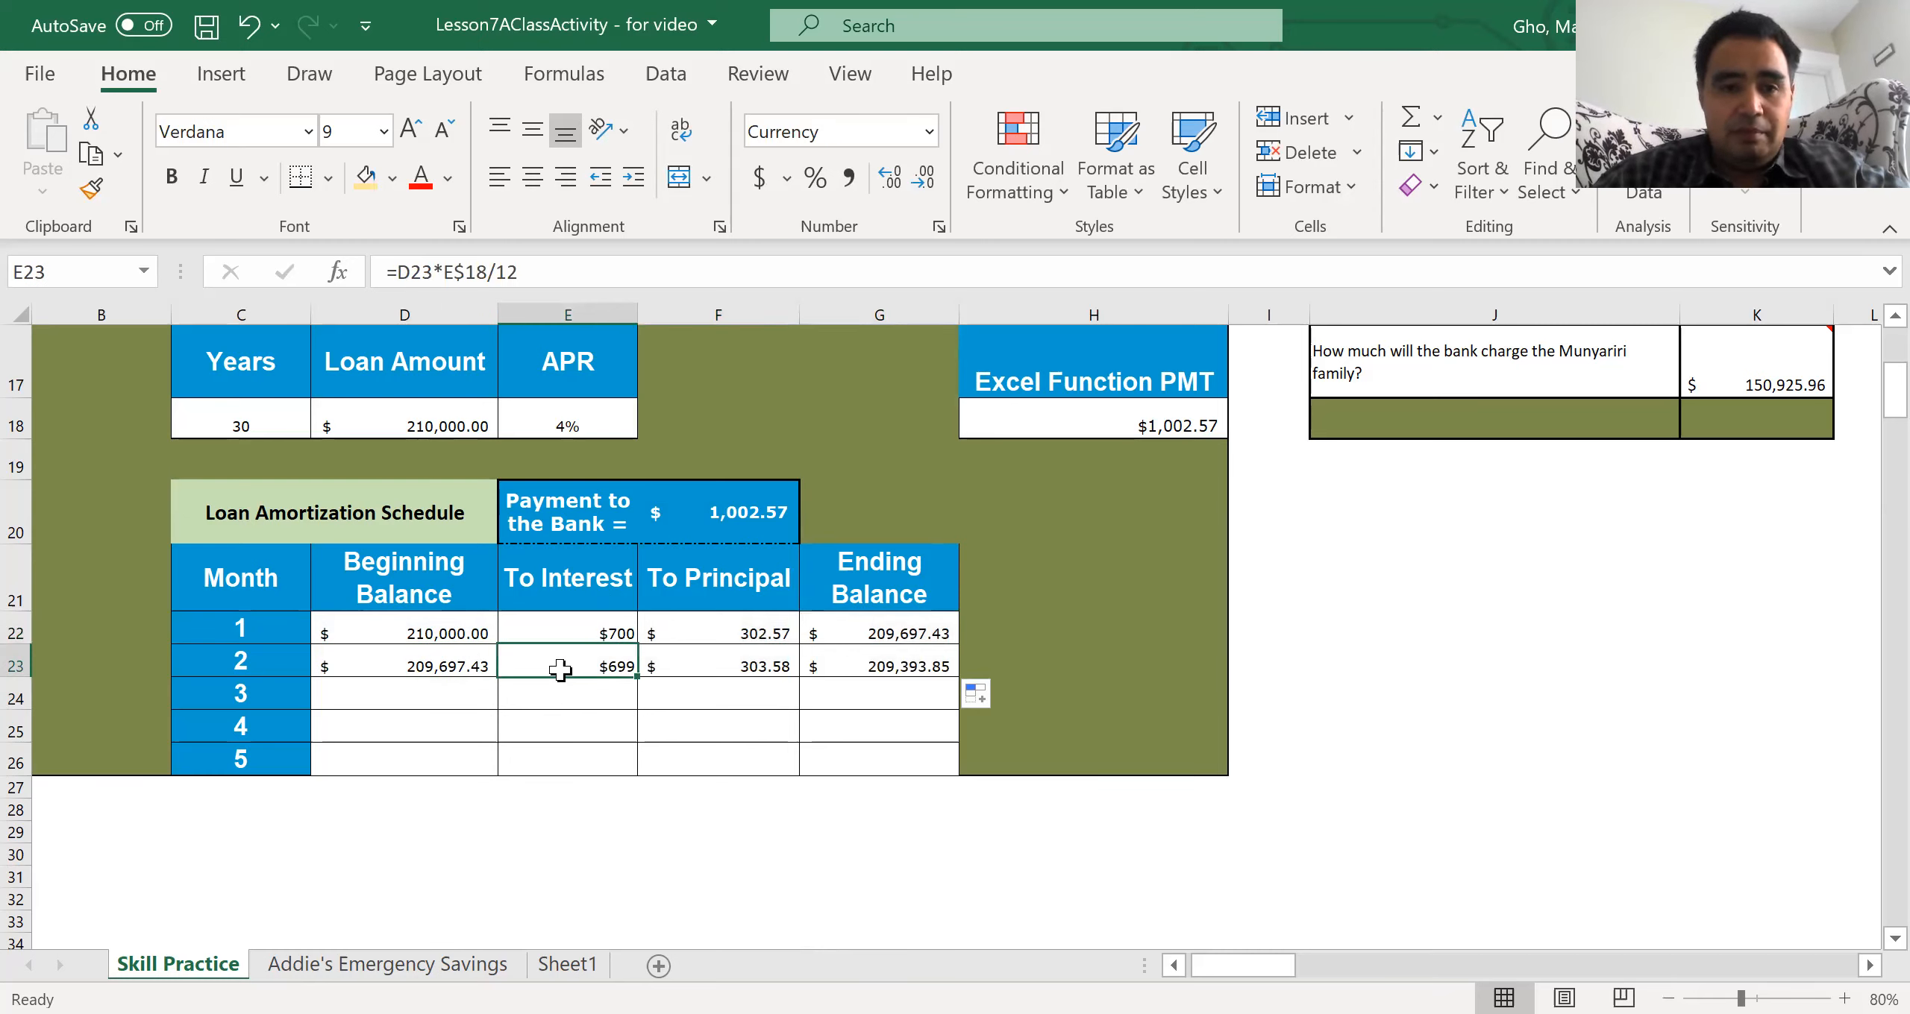
pyautogui.click(737, 659)
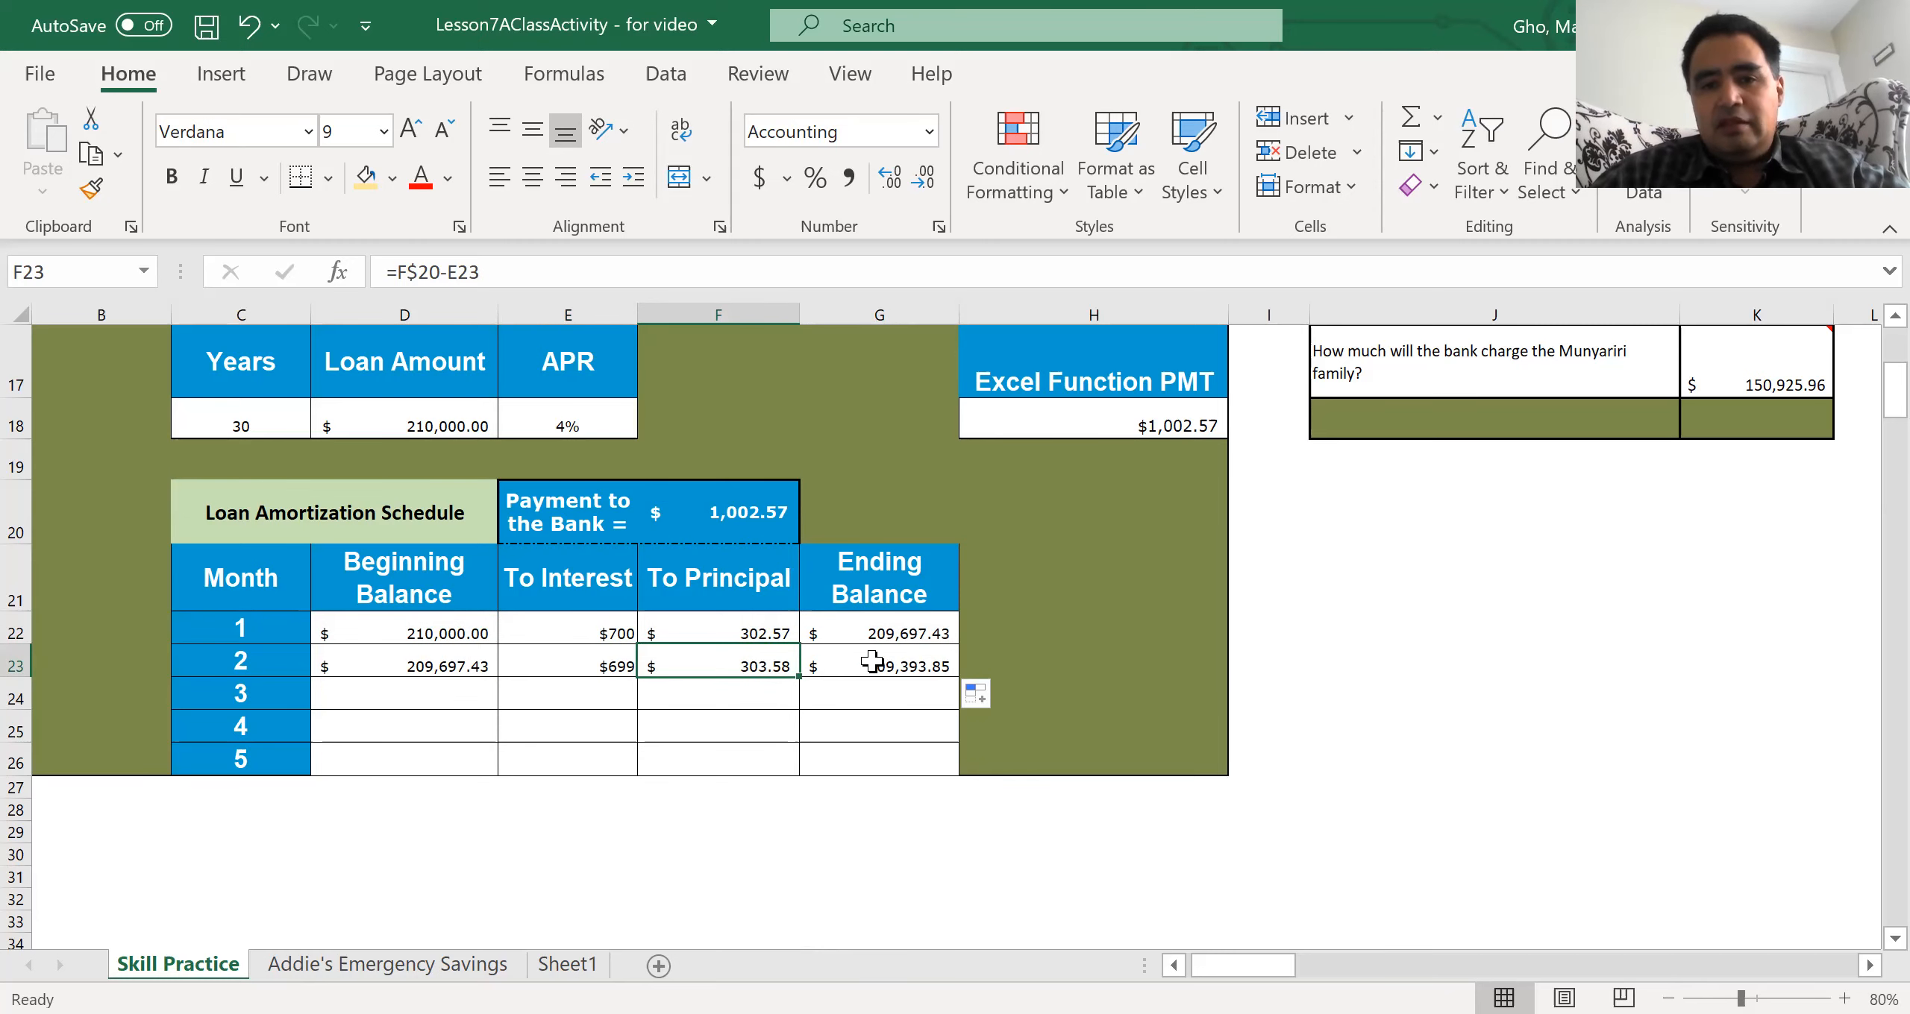
# Step: Fill month 2's formulas down through month 5, and extend the schedule with its month numbers down to row 526
pyautogui.moveTo(419, 664); pyautogui.dragTo(959, 764)
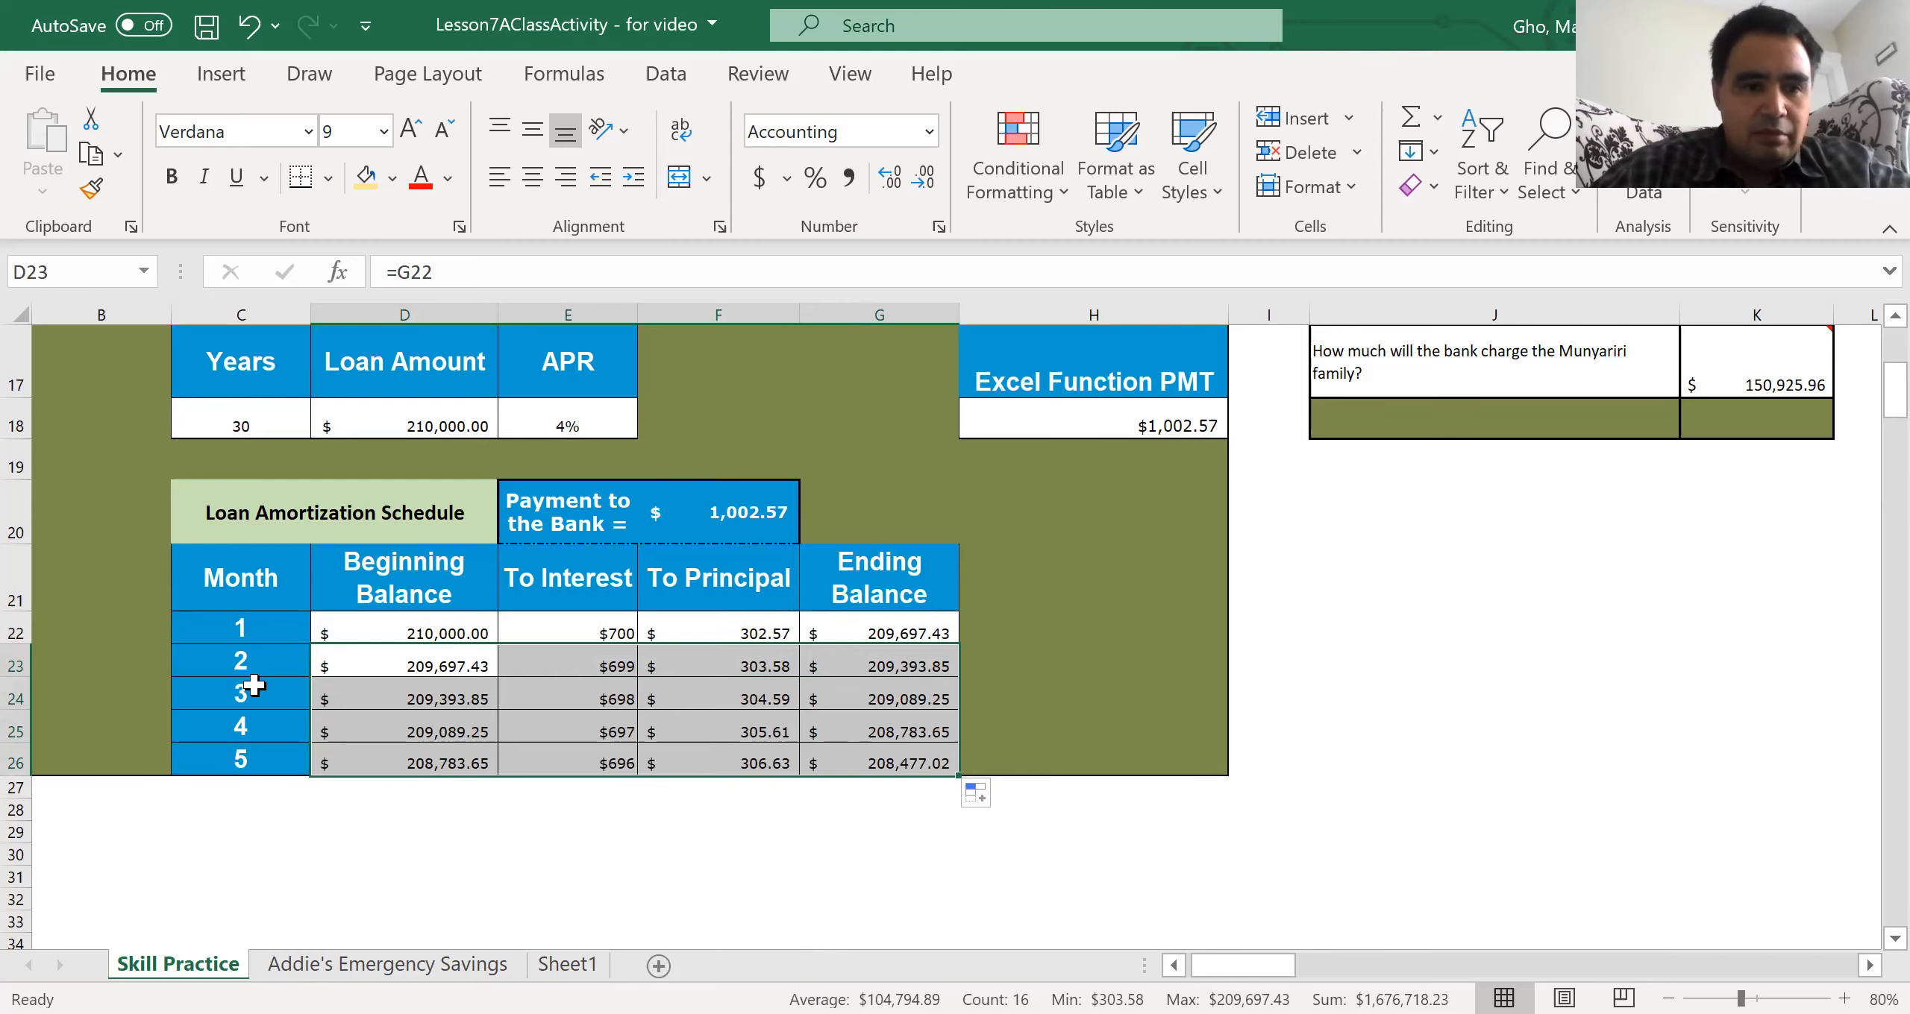
pyautogui.moveTo(254, 661); pyautogui.dragTo(883, 767)
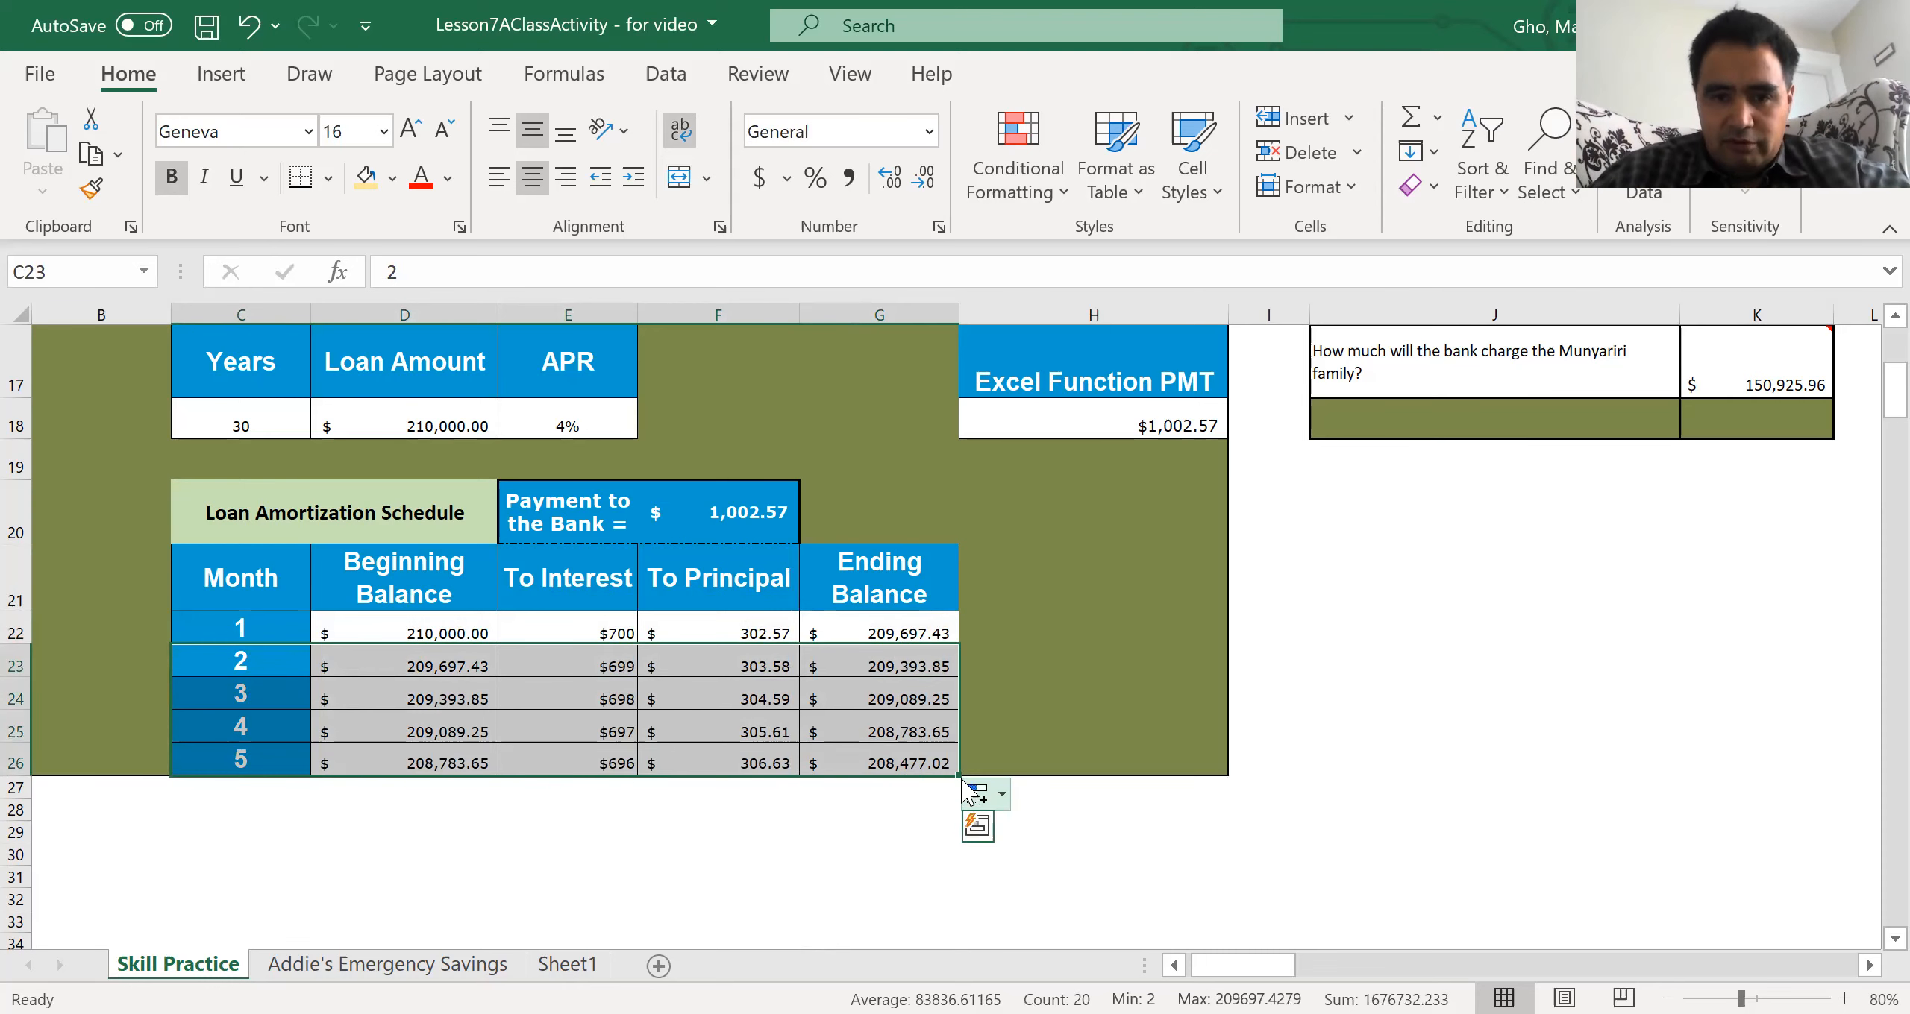
pyautogui.moveTo(959, 775); pyautogui.dragTo(931, 607)
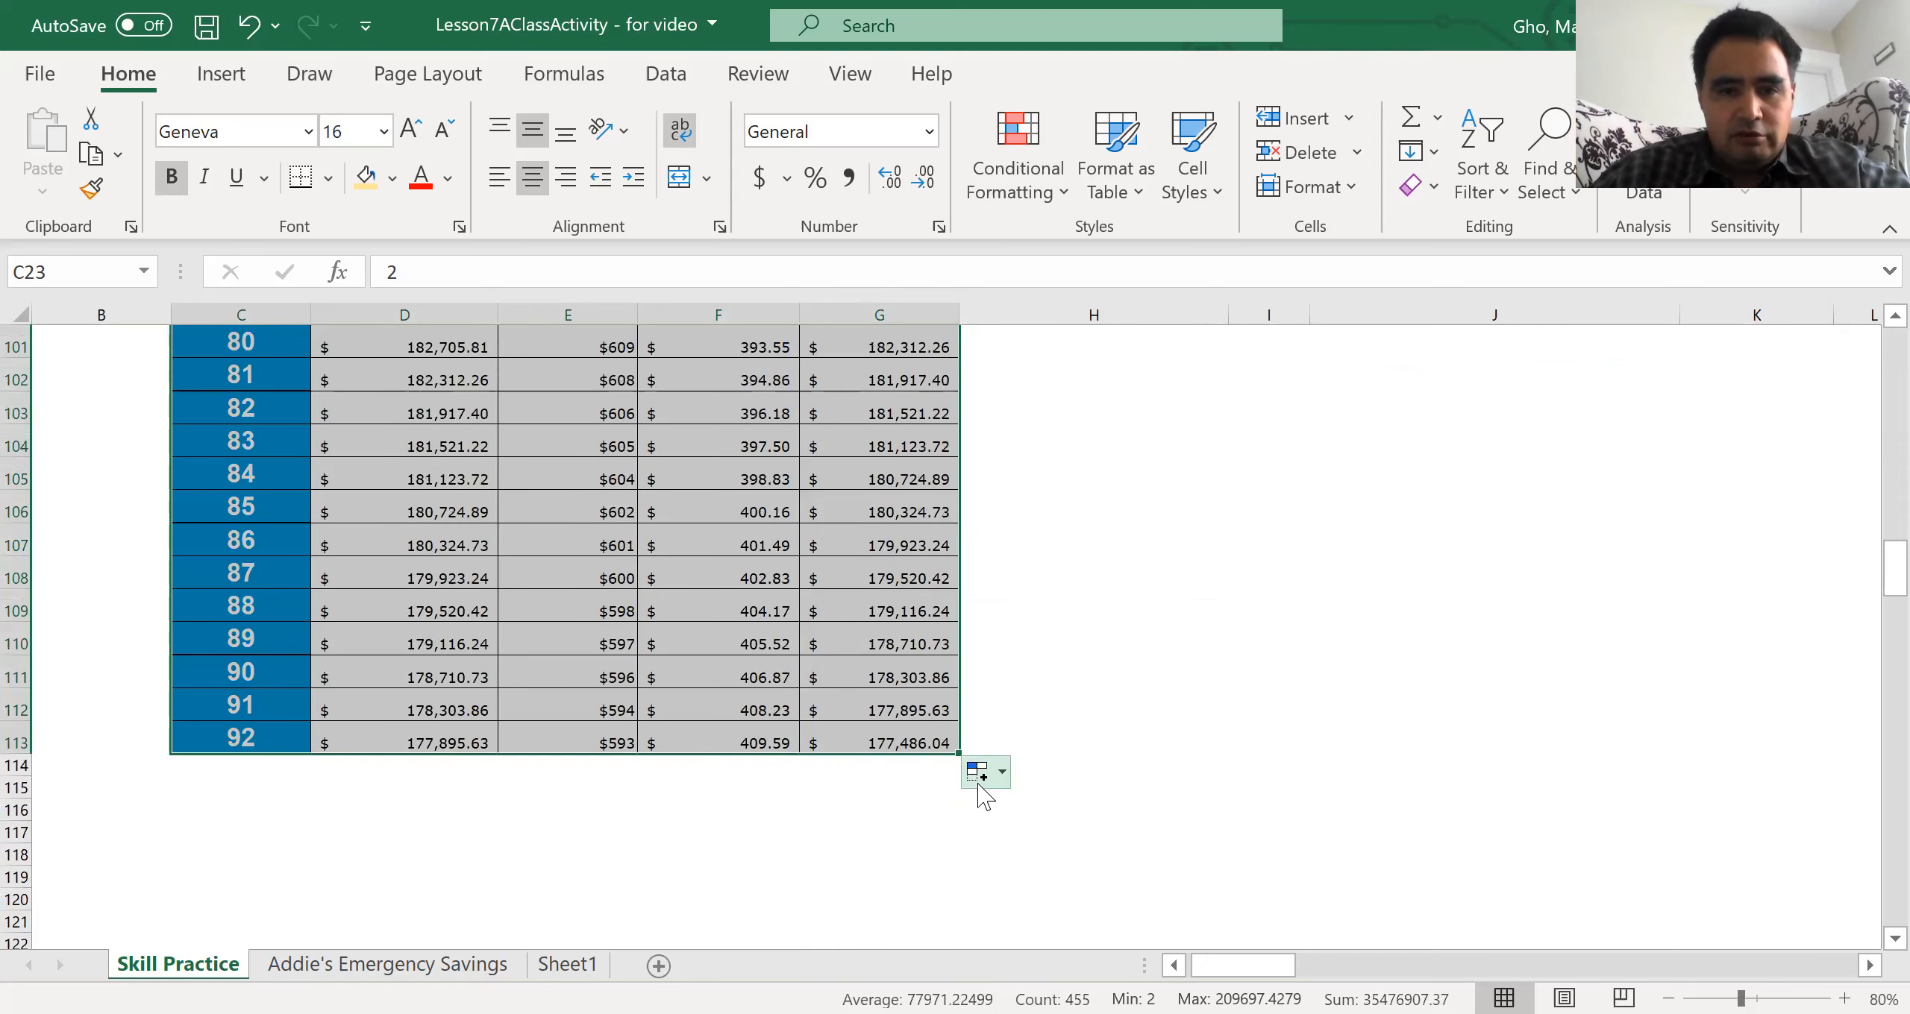
pyautogui.moveTo(959, 754); pyautogui.dragTo(728, 358)
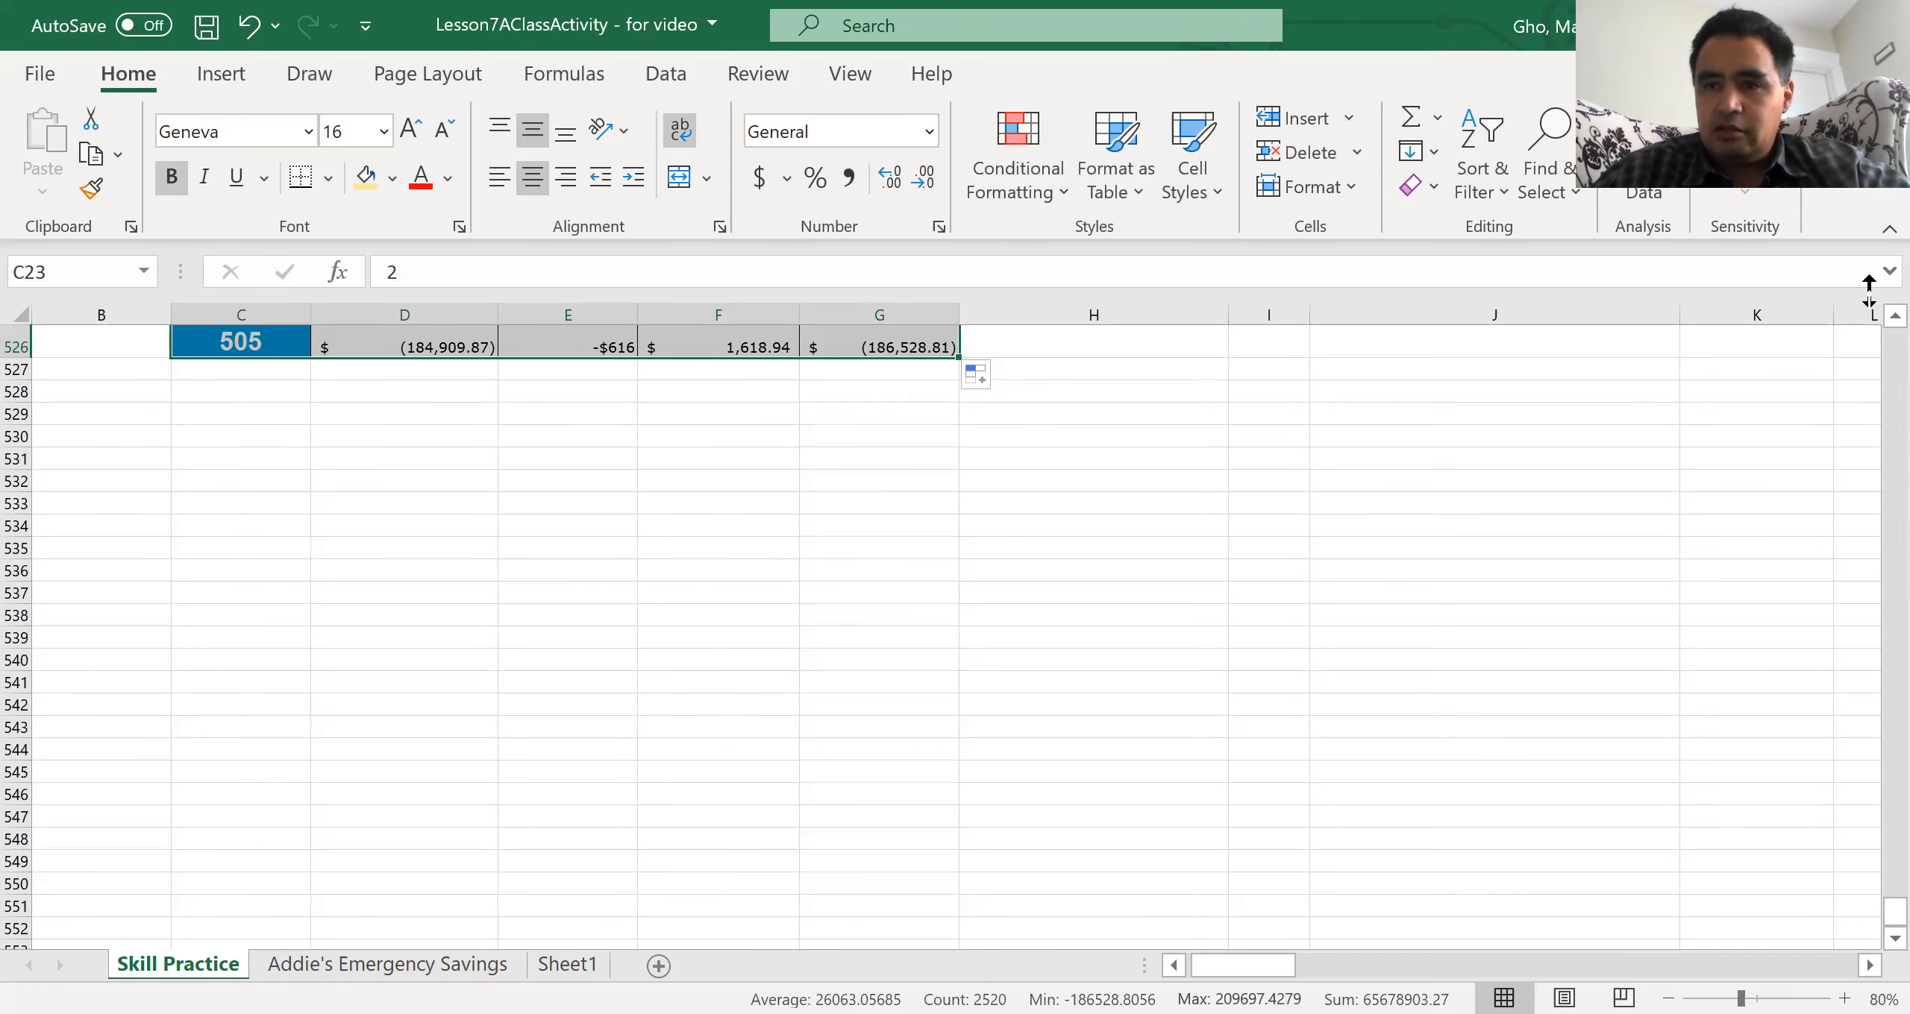
# Step: Clear the surplus amortization entries in columns C to G from month 361 down to the schedule's end
pyautogui.click(1888, 271)
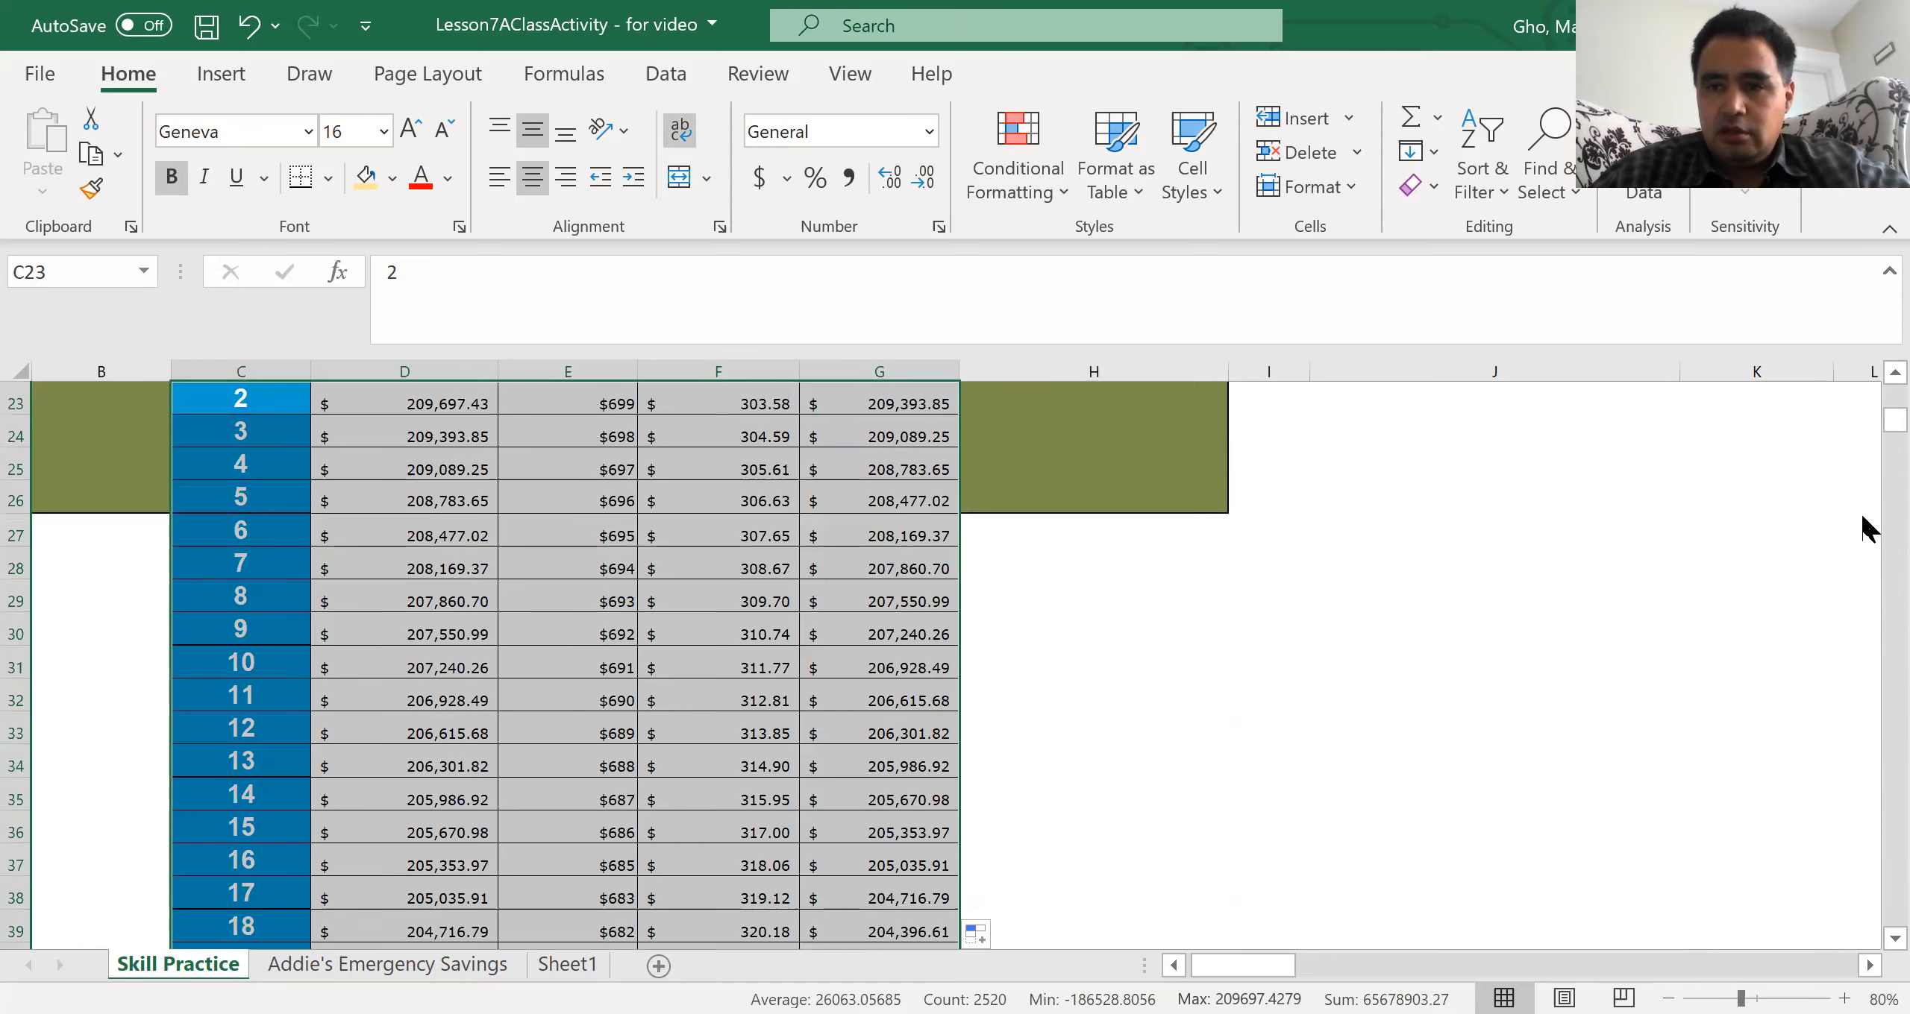
pyautogui.scroll(-6, 1859, 512)
pyautogui.click(660, 769)
pyautogui.press('pagedown')
pyautogui.press('pagedown')
pyautogui.press('pagedown')
pyautogui.press('pagedown')
pyautogui.press('pagedown')
pyautogui.press('pagedown')
pyautogui.press('pagedown')
pyautogui.press('pagedown')
pyautogui.press('pagedown')
pyautogui.press('pagedown')
pyautogui.press('pagedown')
pyautogui.press('pagedown')
pyautogui.press('pagedown')
pyautogui.press('pagedown')
pyautogui.press('pagedown')
pyautogui.press('pagedown')
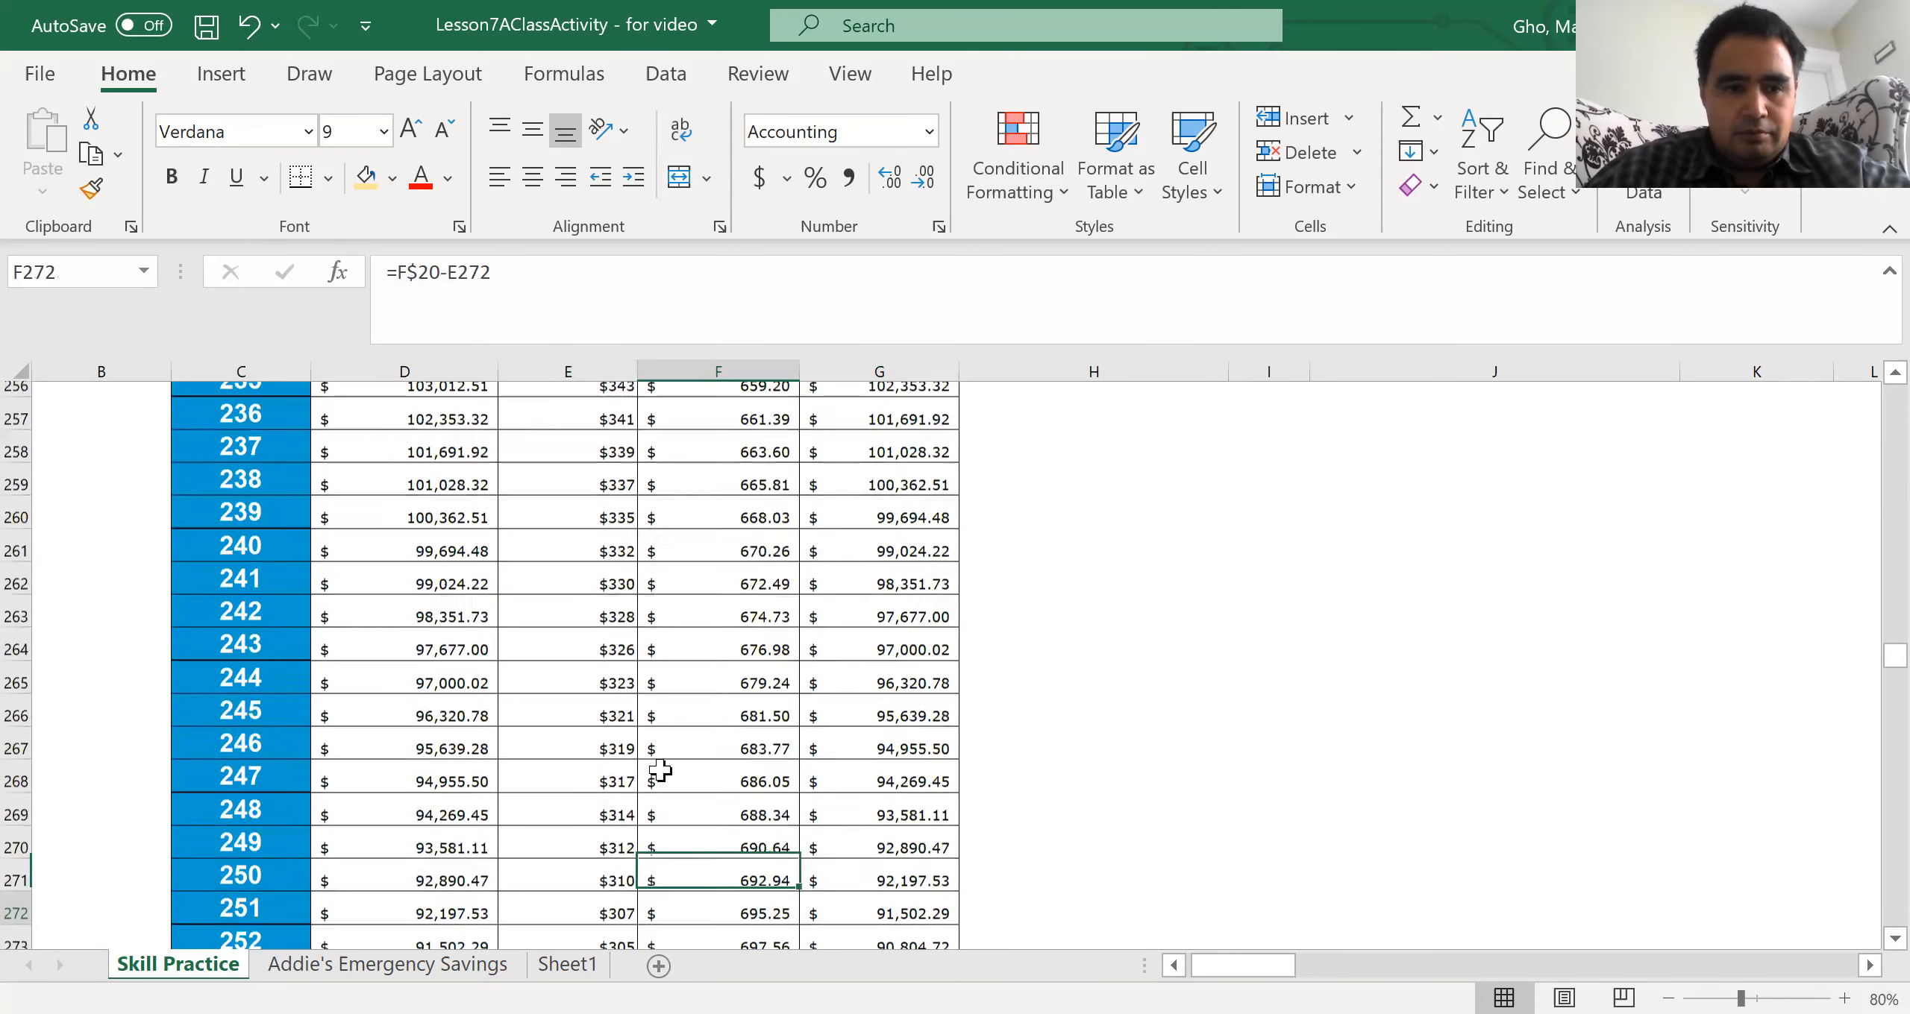
pyautogui.press('pagedown')
pyautogui.press('pagedown')
pyautogui.press('pagedown')
pyautogui.press('pagedown')
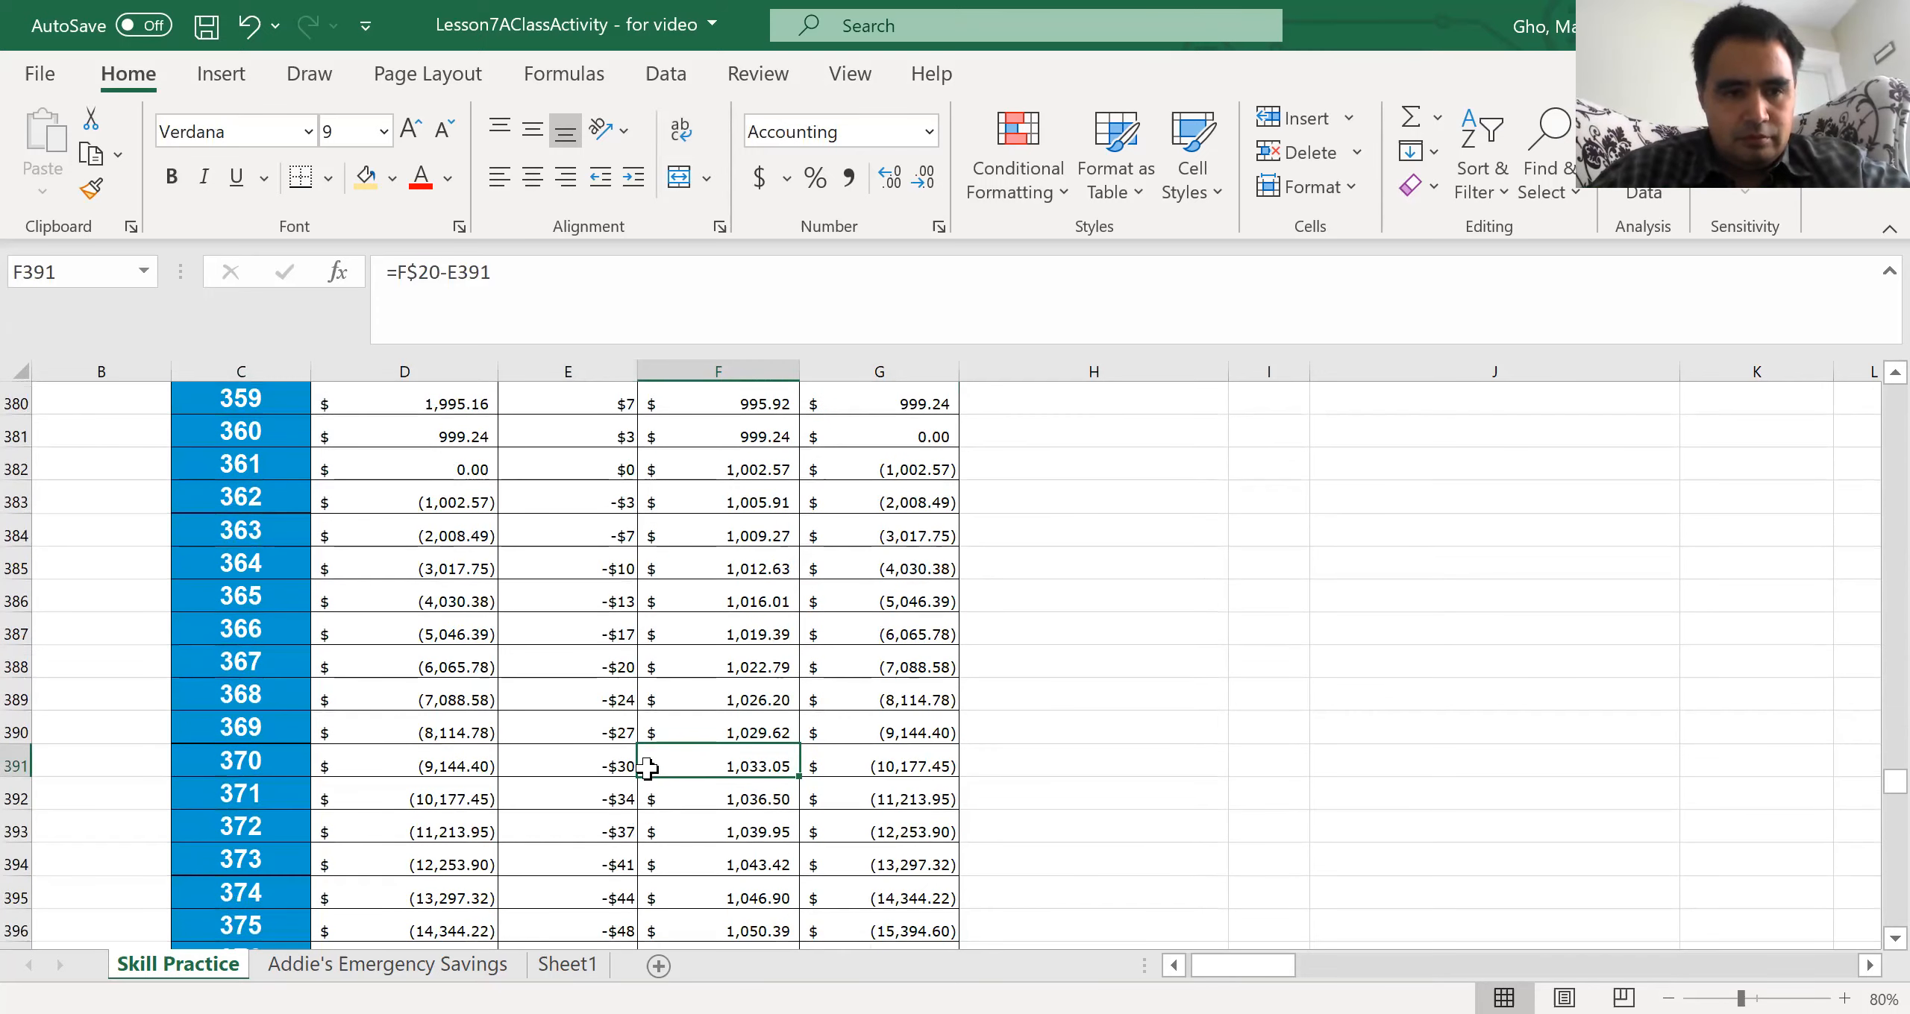
pyautogui.click(261, 468)
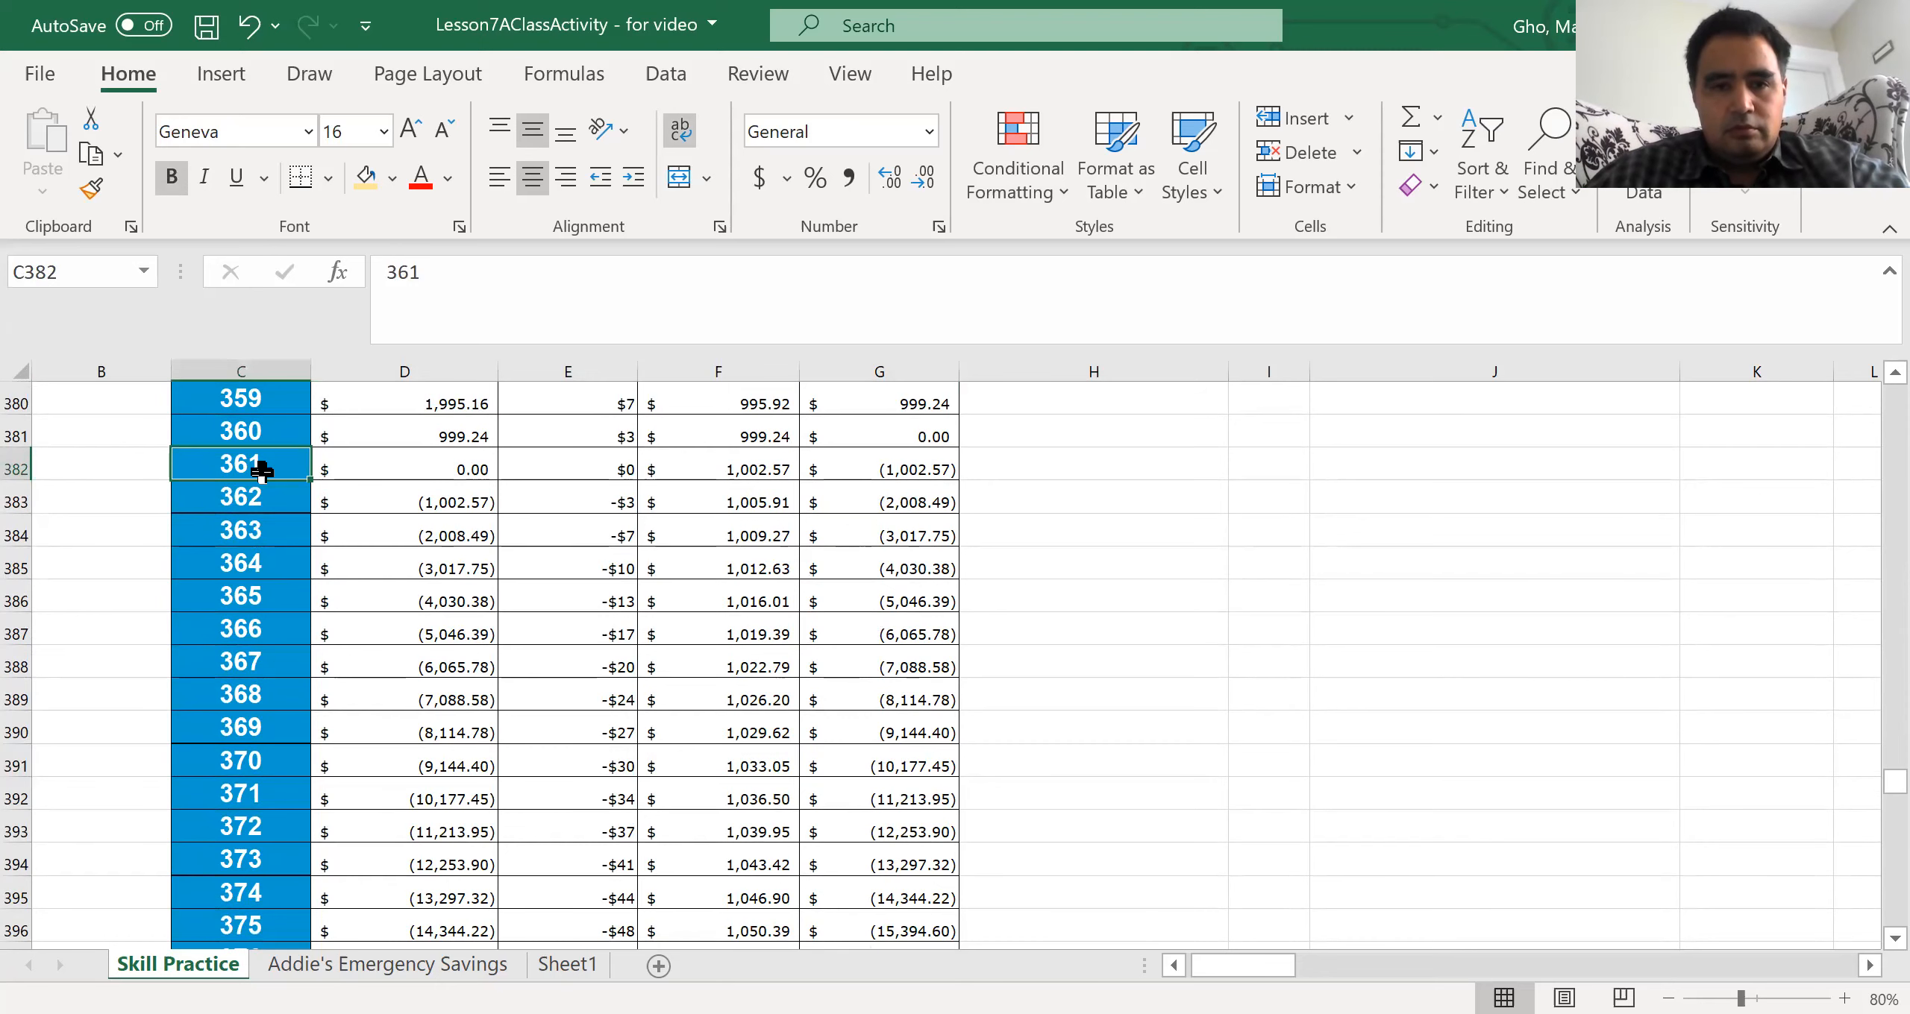
pyautogui.hotkey('ctrl', 'shift', 'Right')
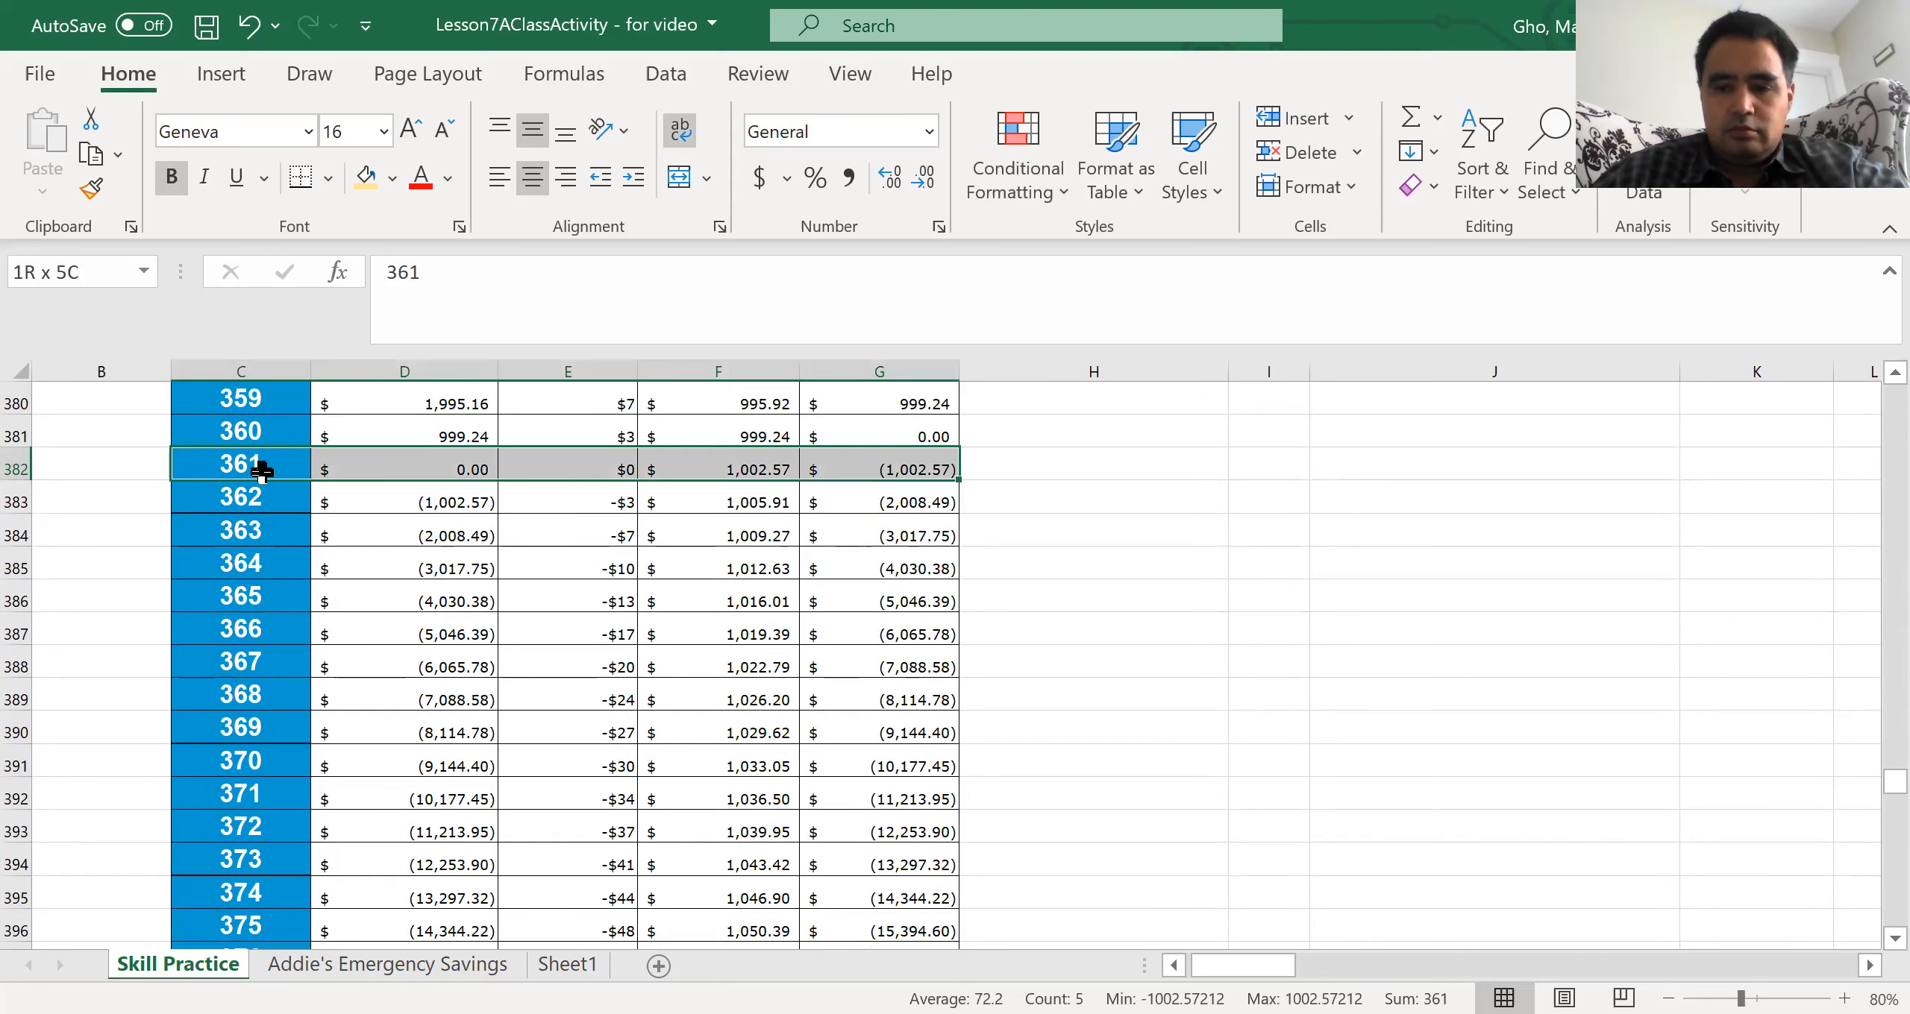
pyautogui.hotkey('ctrl', 'shift', 'Down')
pyautogui.press('Delete')
# Step: Check month 360's interest and ending balance formulas, and return to month 1's ending balance in G22
pyautogui.press('Up')
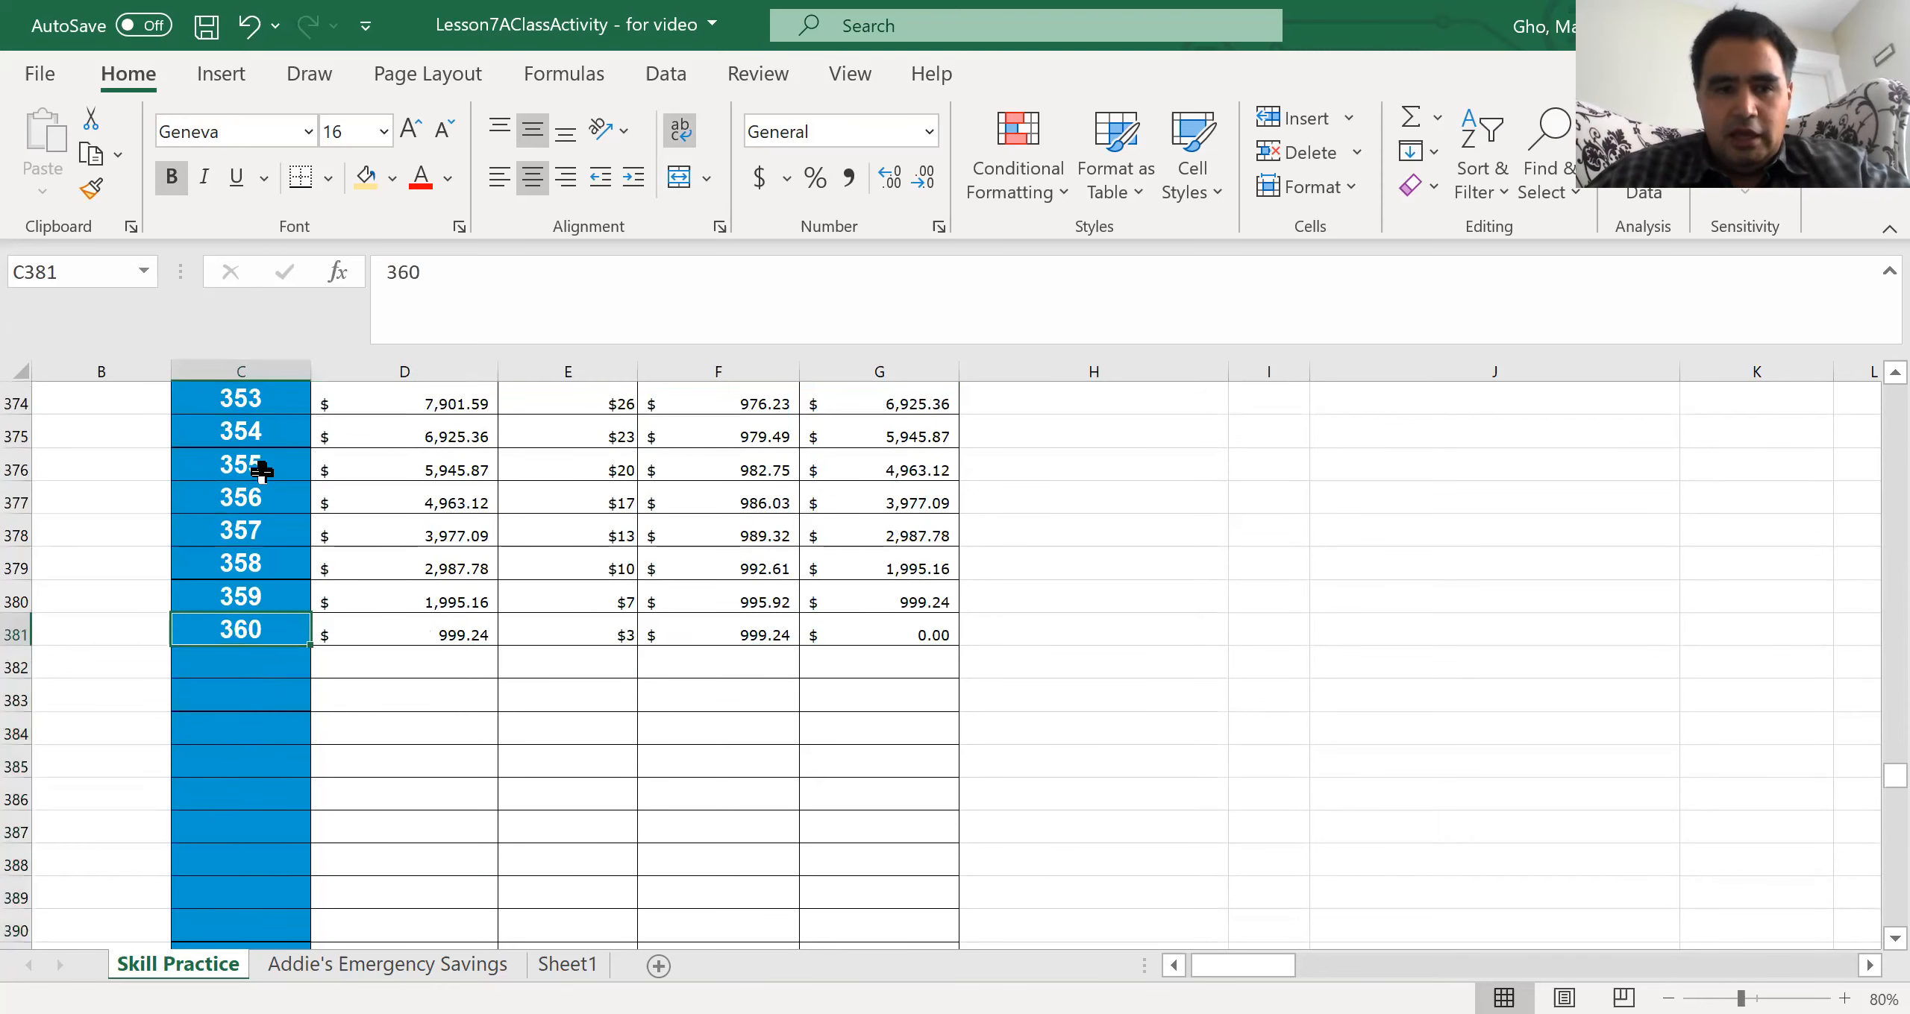
pyautogui.press('Right')
pyautogui.press('Right')
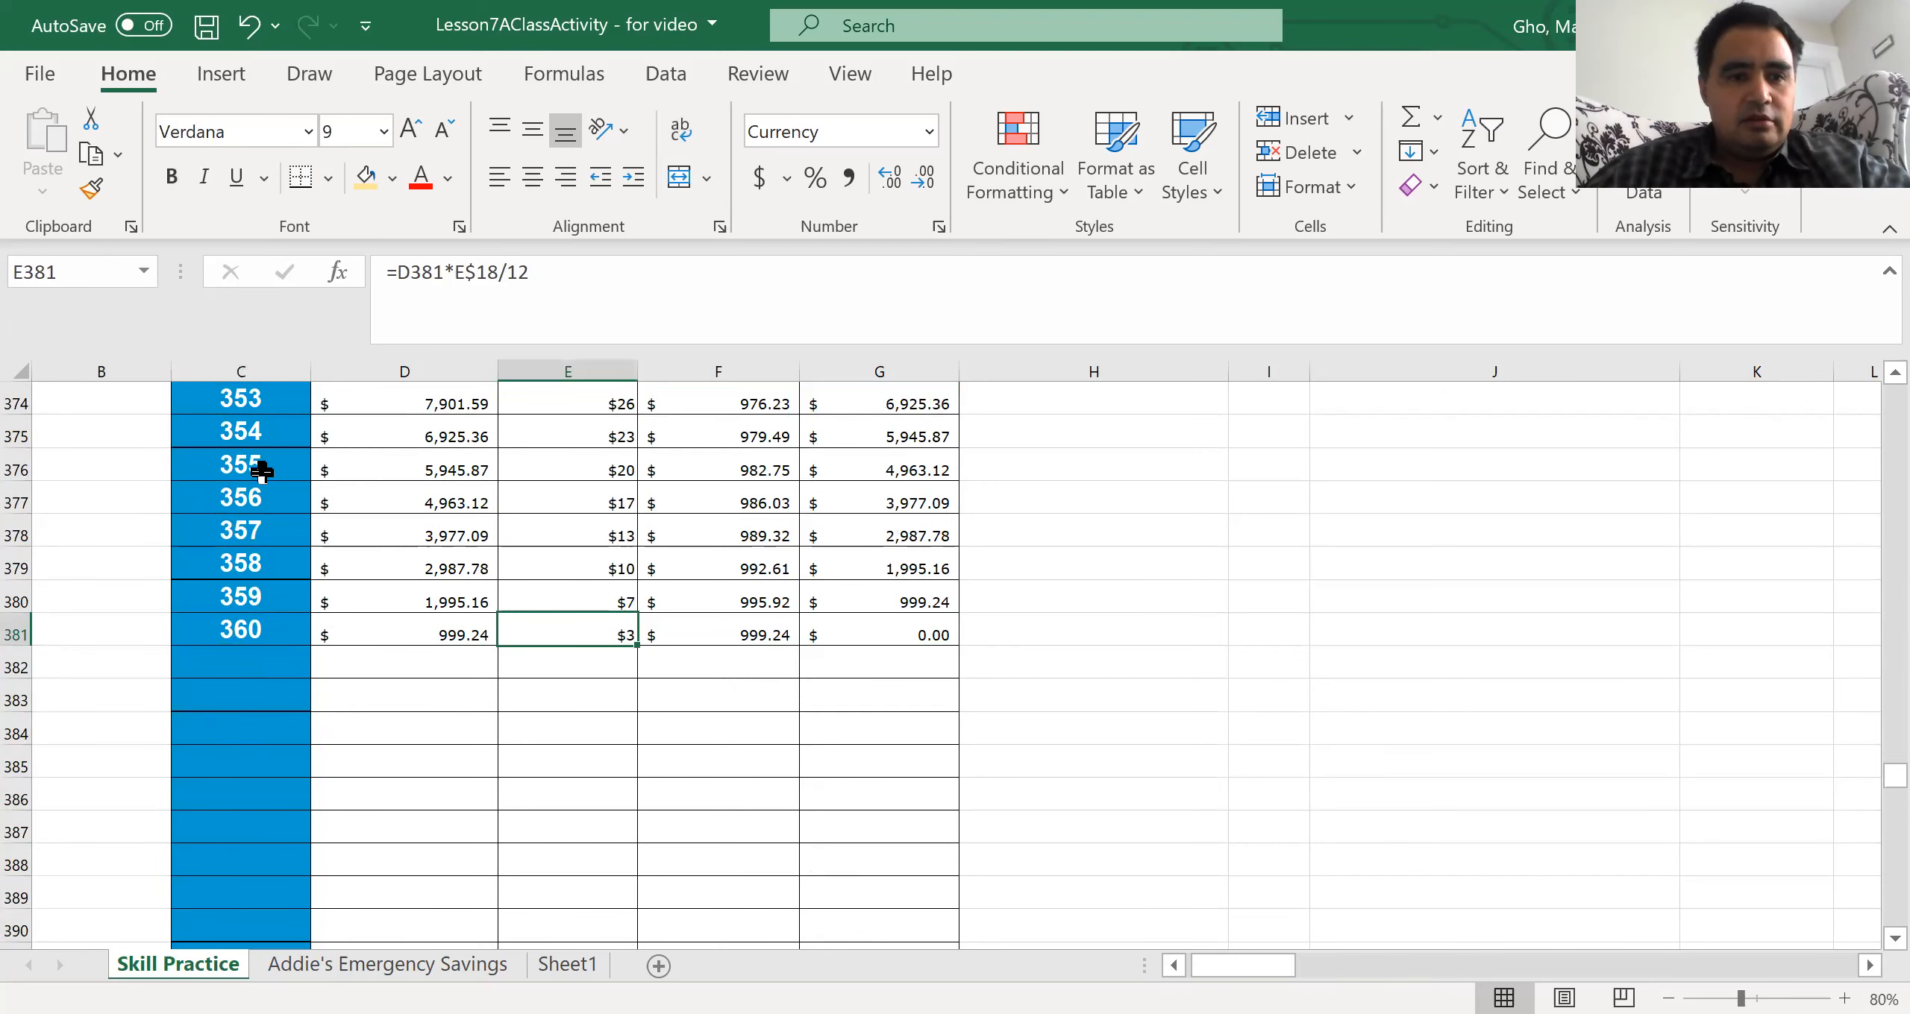
pyautogui.press('Right')
pyautogui.press('Right')
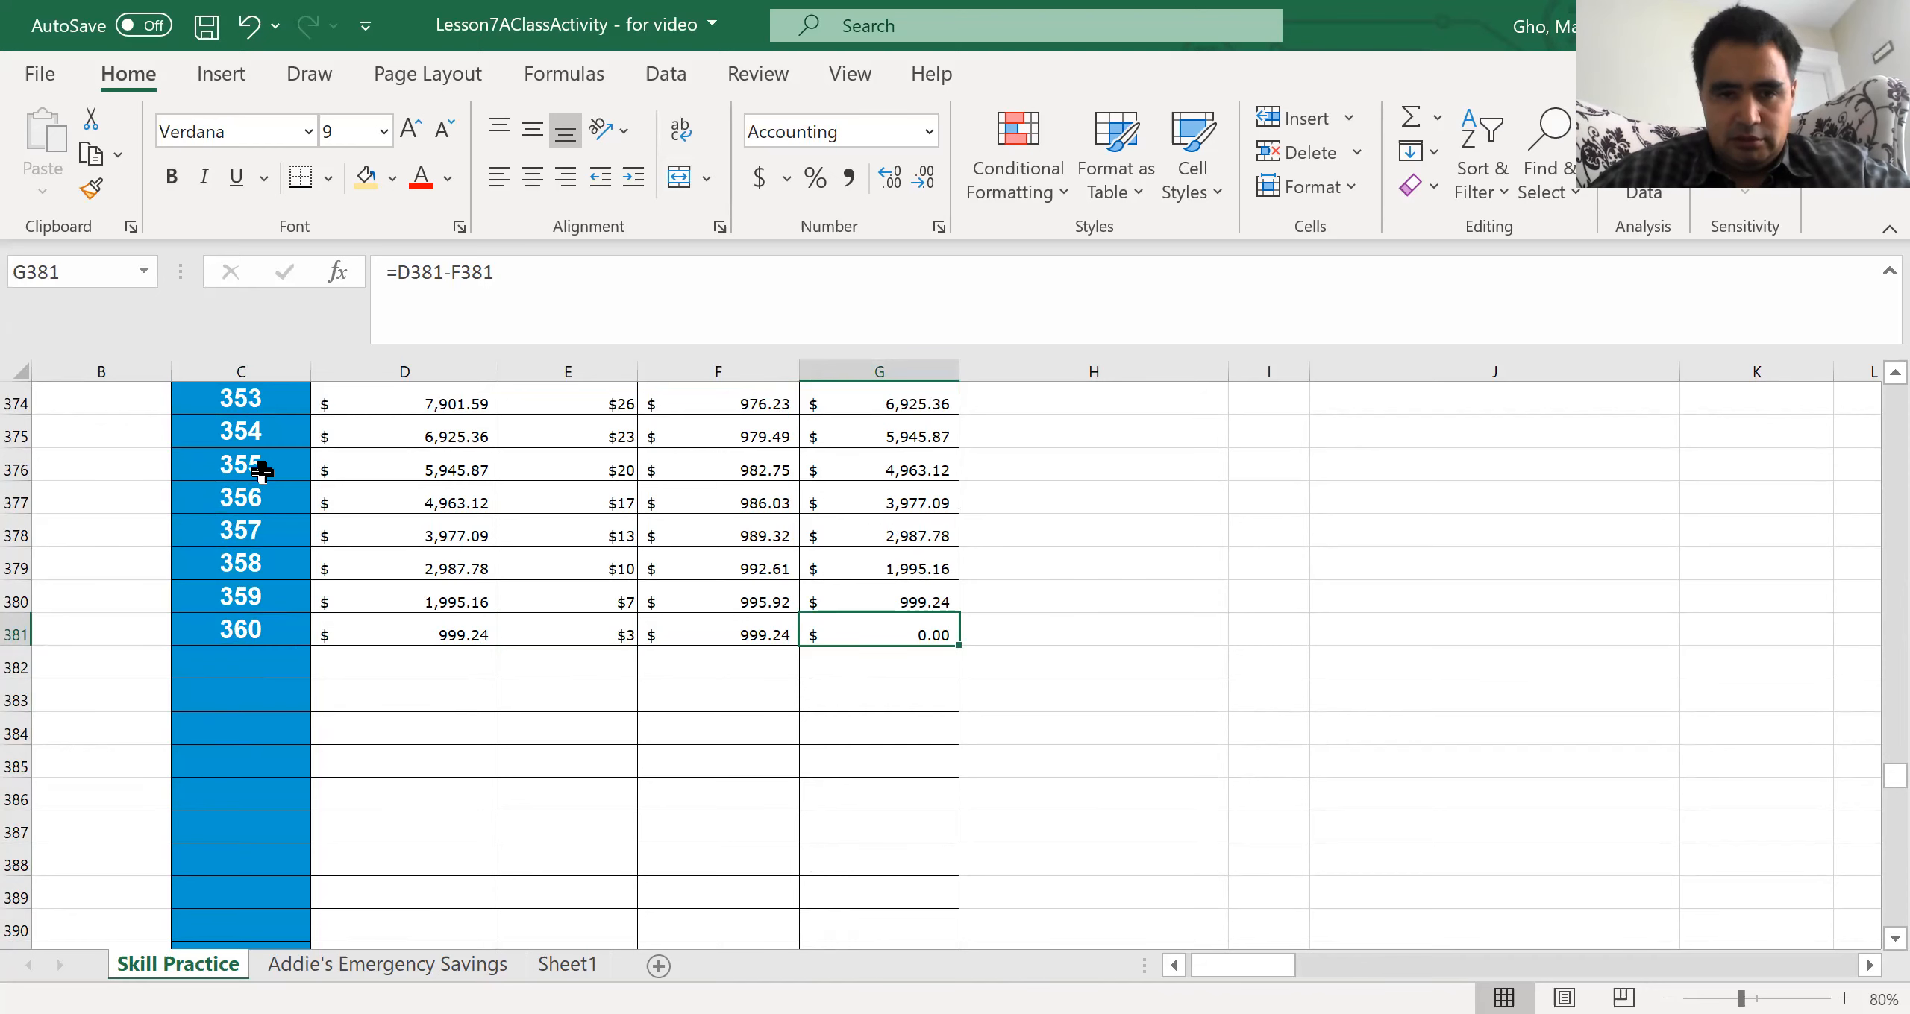
pyautogui.hotkey('ctrl', 'Up')
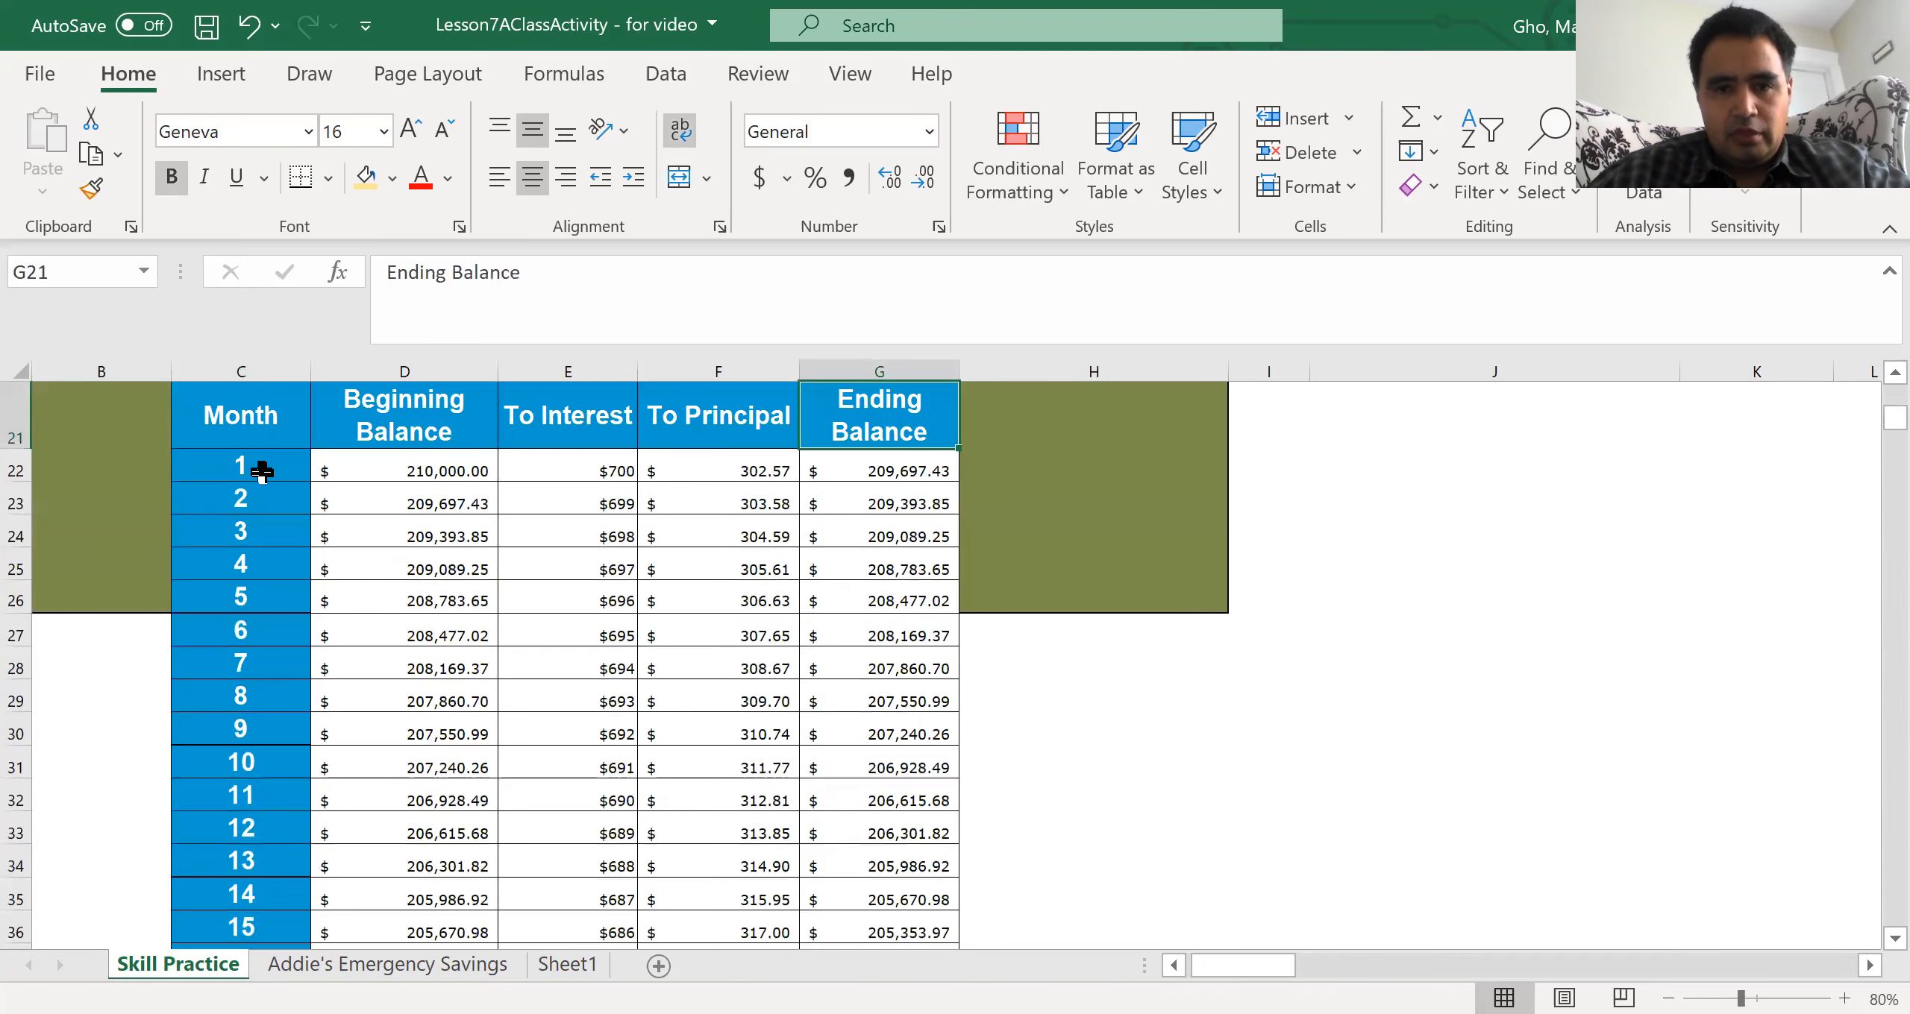
pyautogui.press('Down')
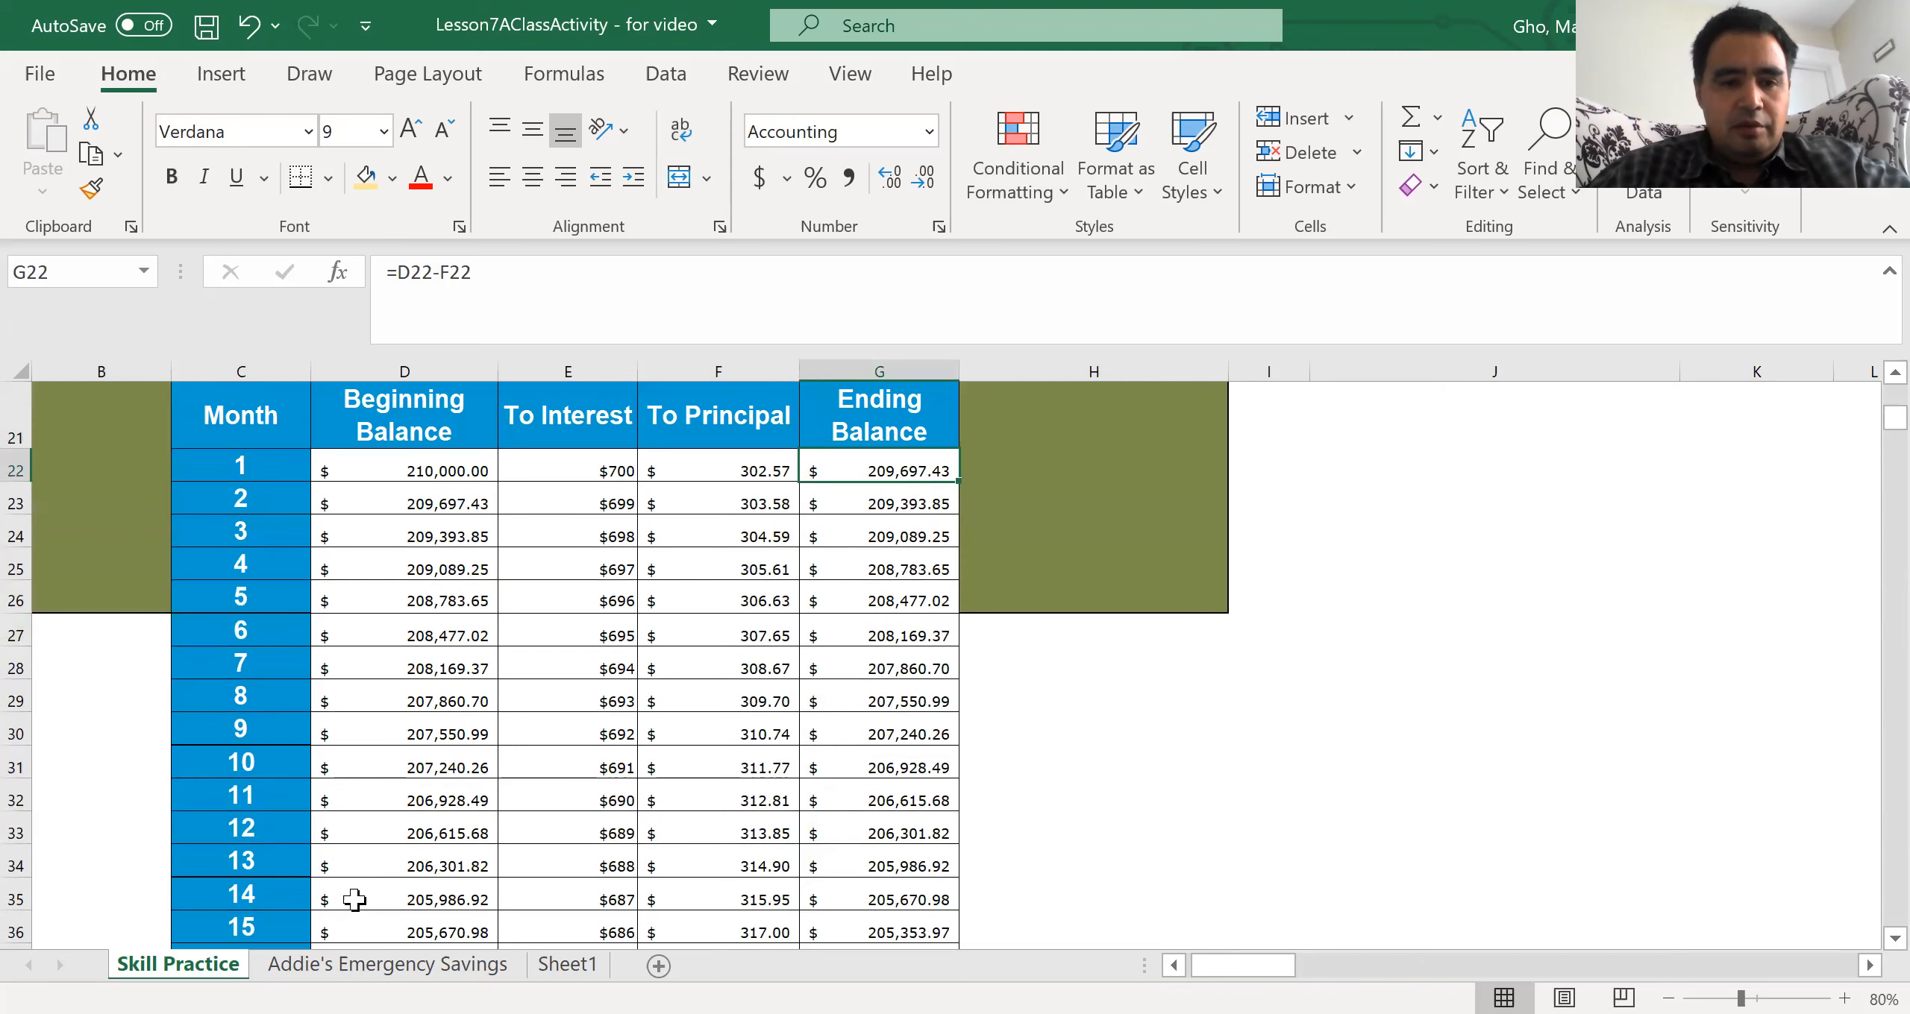
# Step: Switch to the emergency savings sheet and clear month 1's principal and interest cells, H9:I9
pyautogui.click(351, 969)
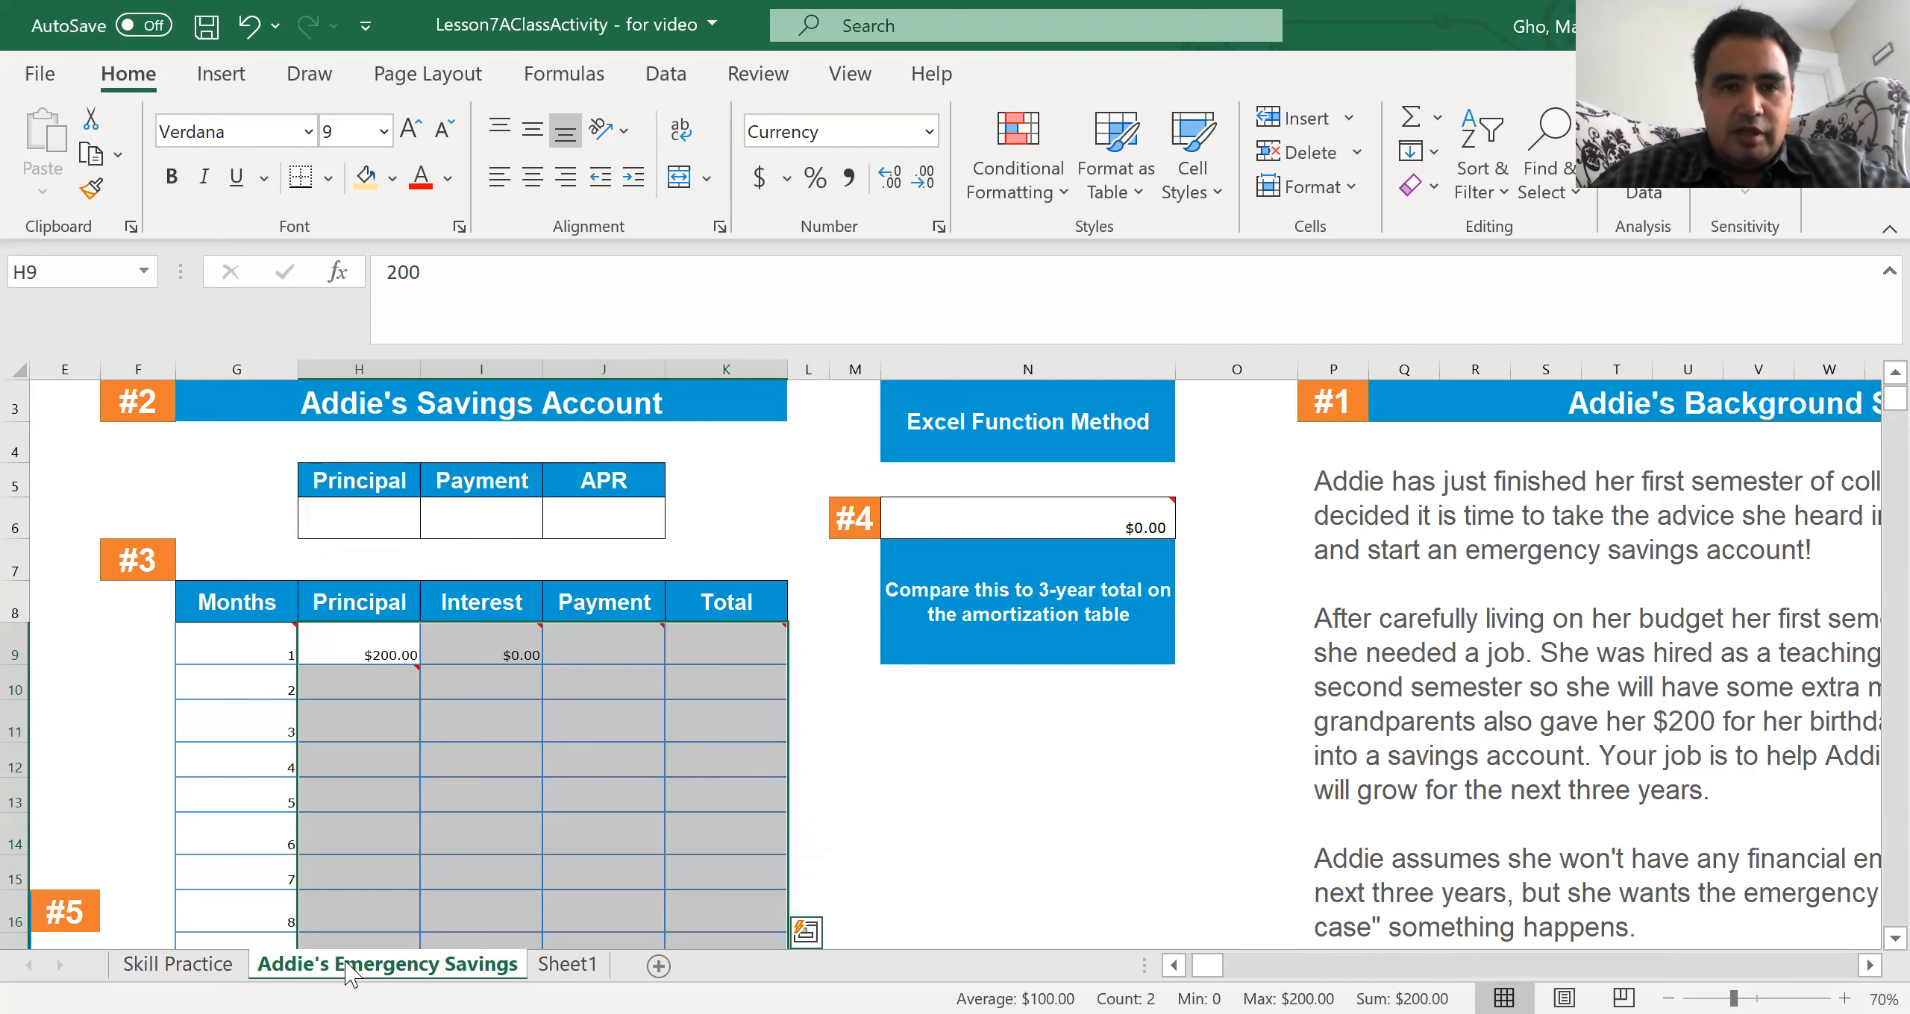
pyautogui.click(427, 656)
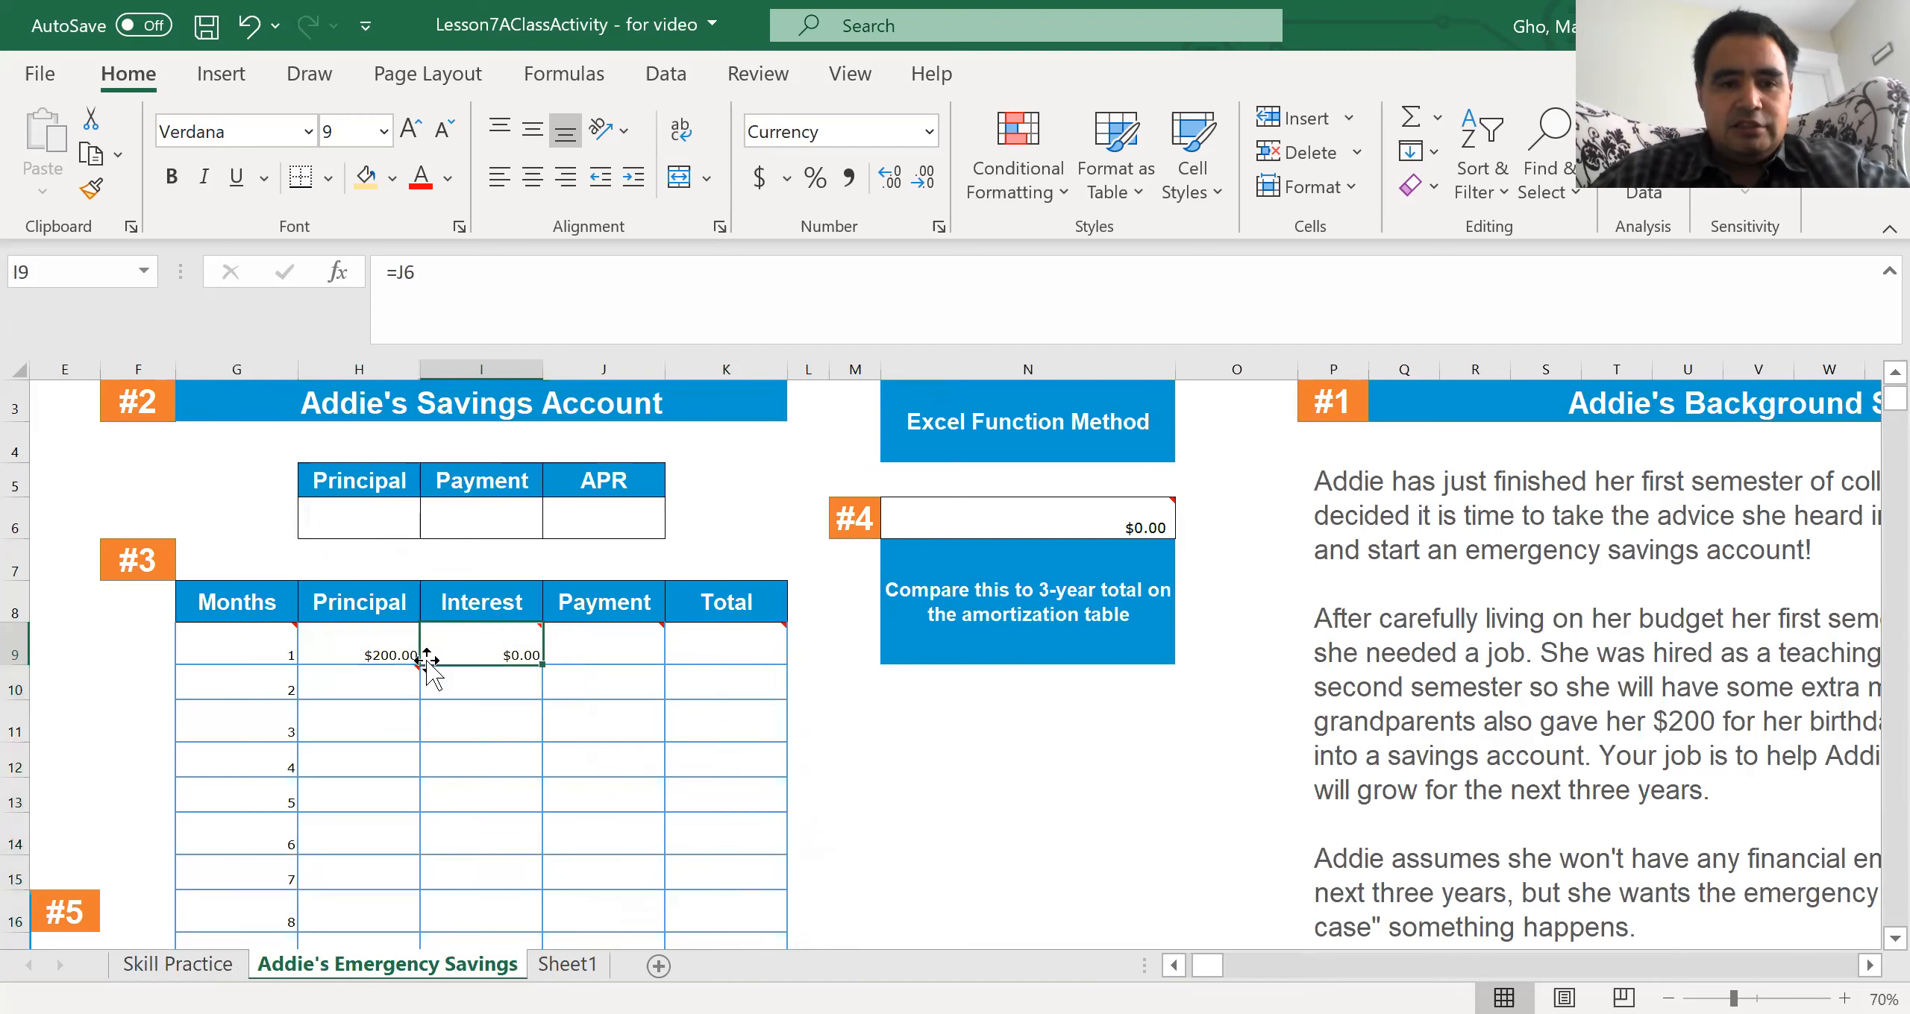
pyautogui.moveTo(392, 655); pyautogui.dragTo(455, 661)
pyautogui.press('Delete')
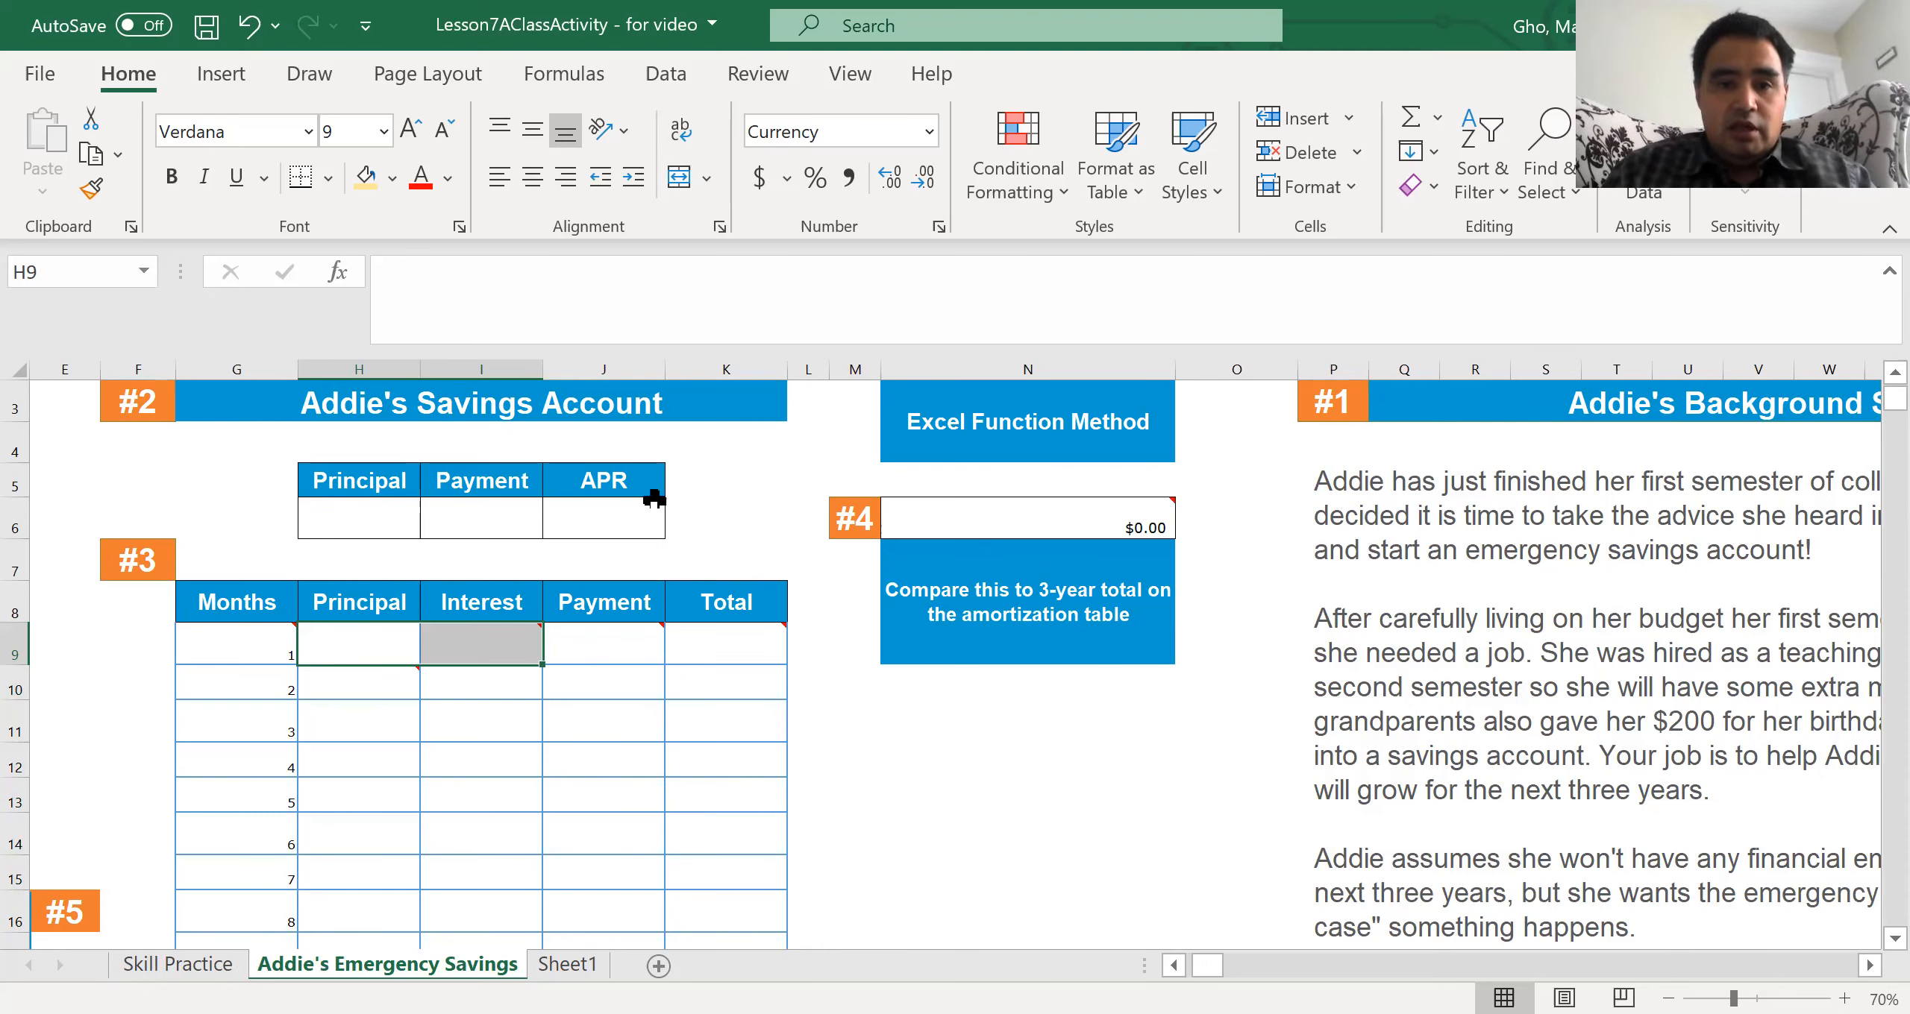
# Step: Enter a principal of 200 in H6 and a payment of 75 in I6 for the savings account
pyautogui.click(375, 518)
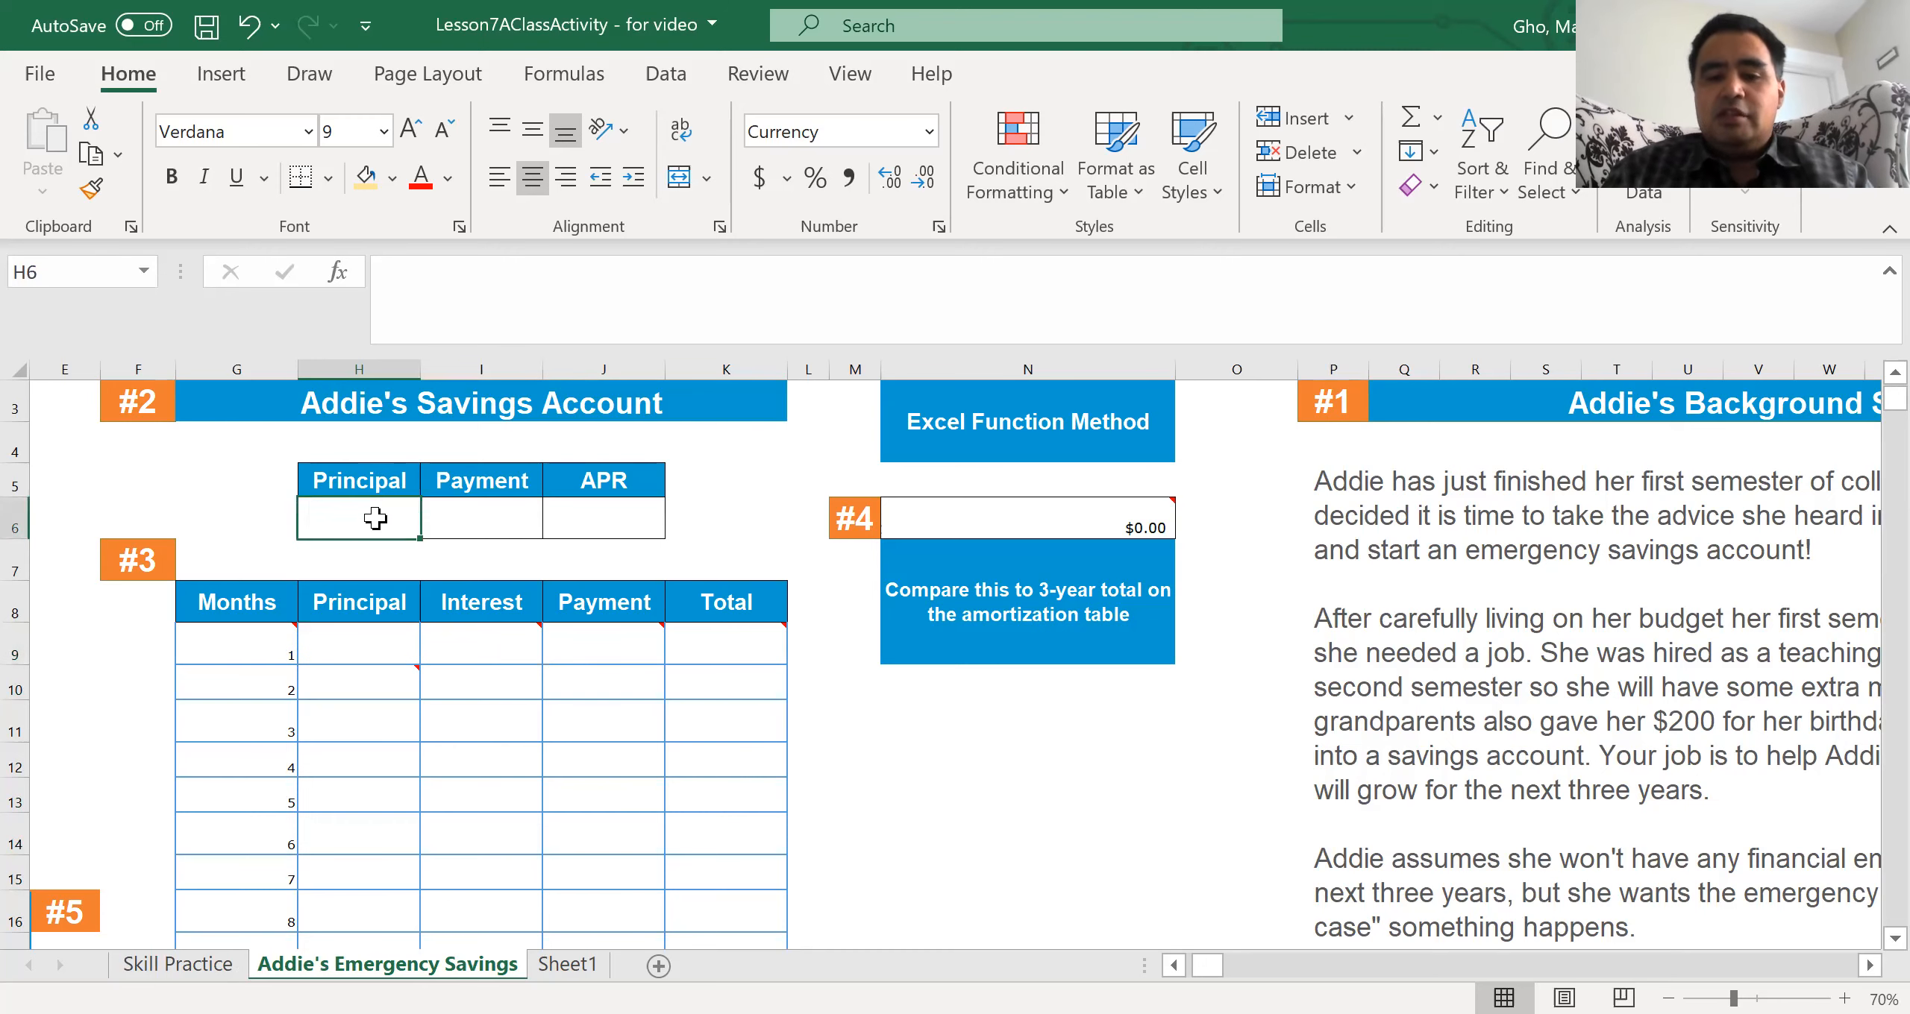
pyautogui.write('200')
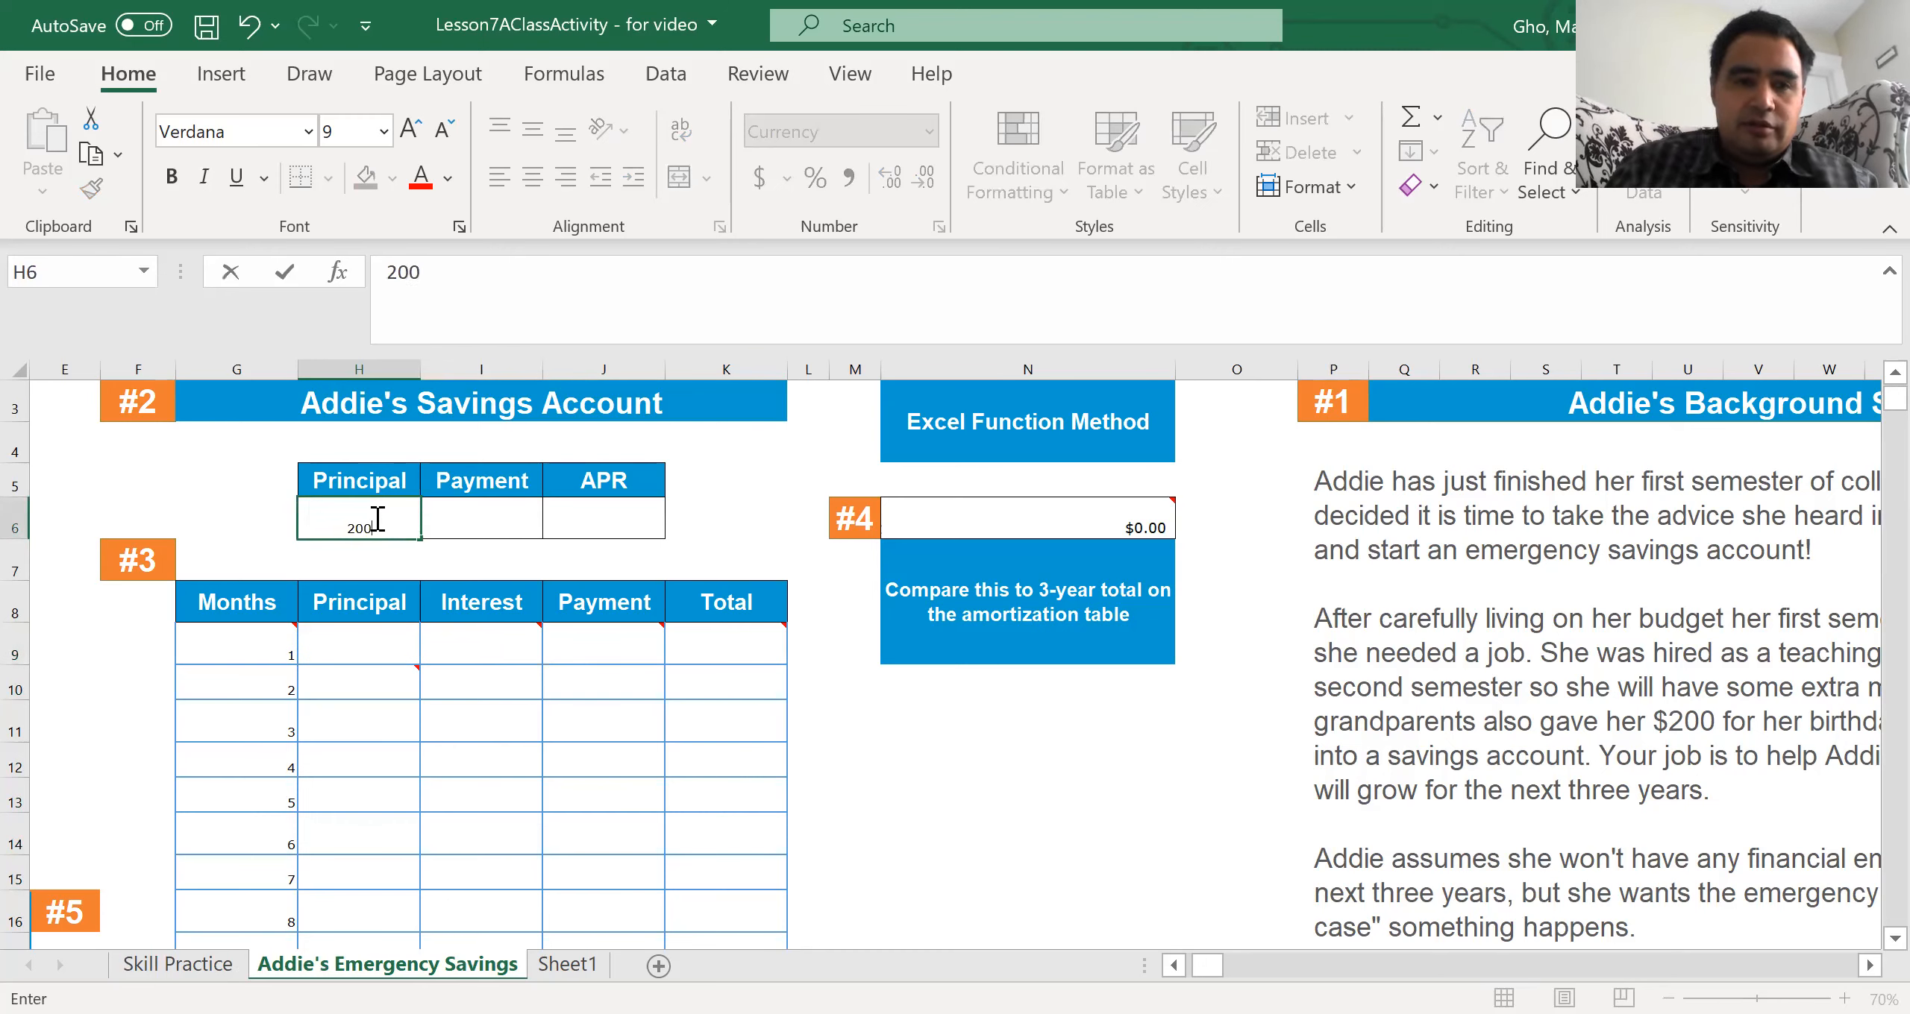
pyautogui.press('Tab')
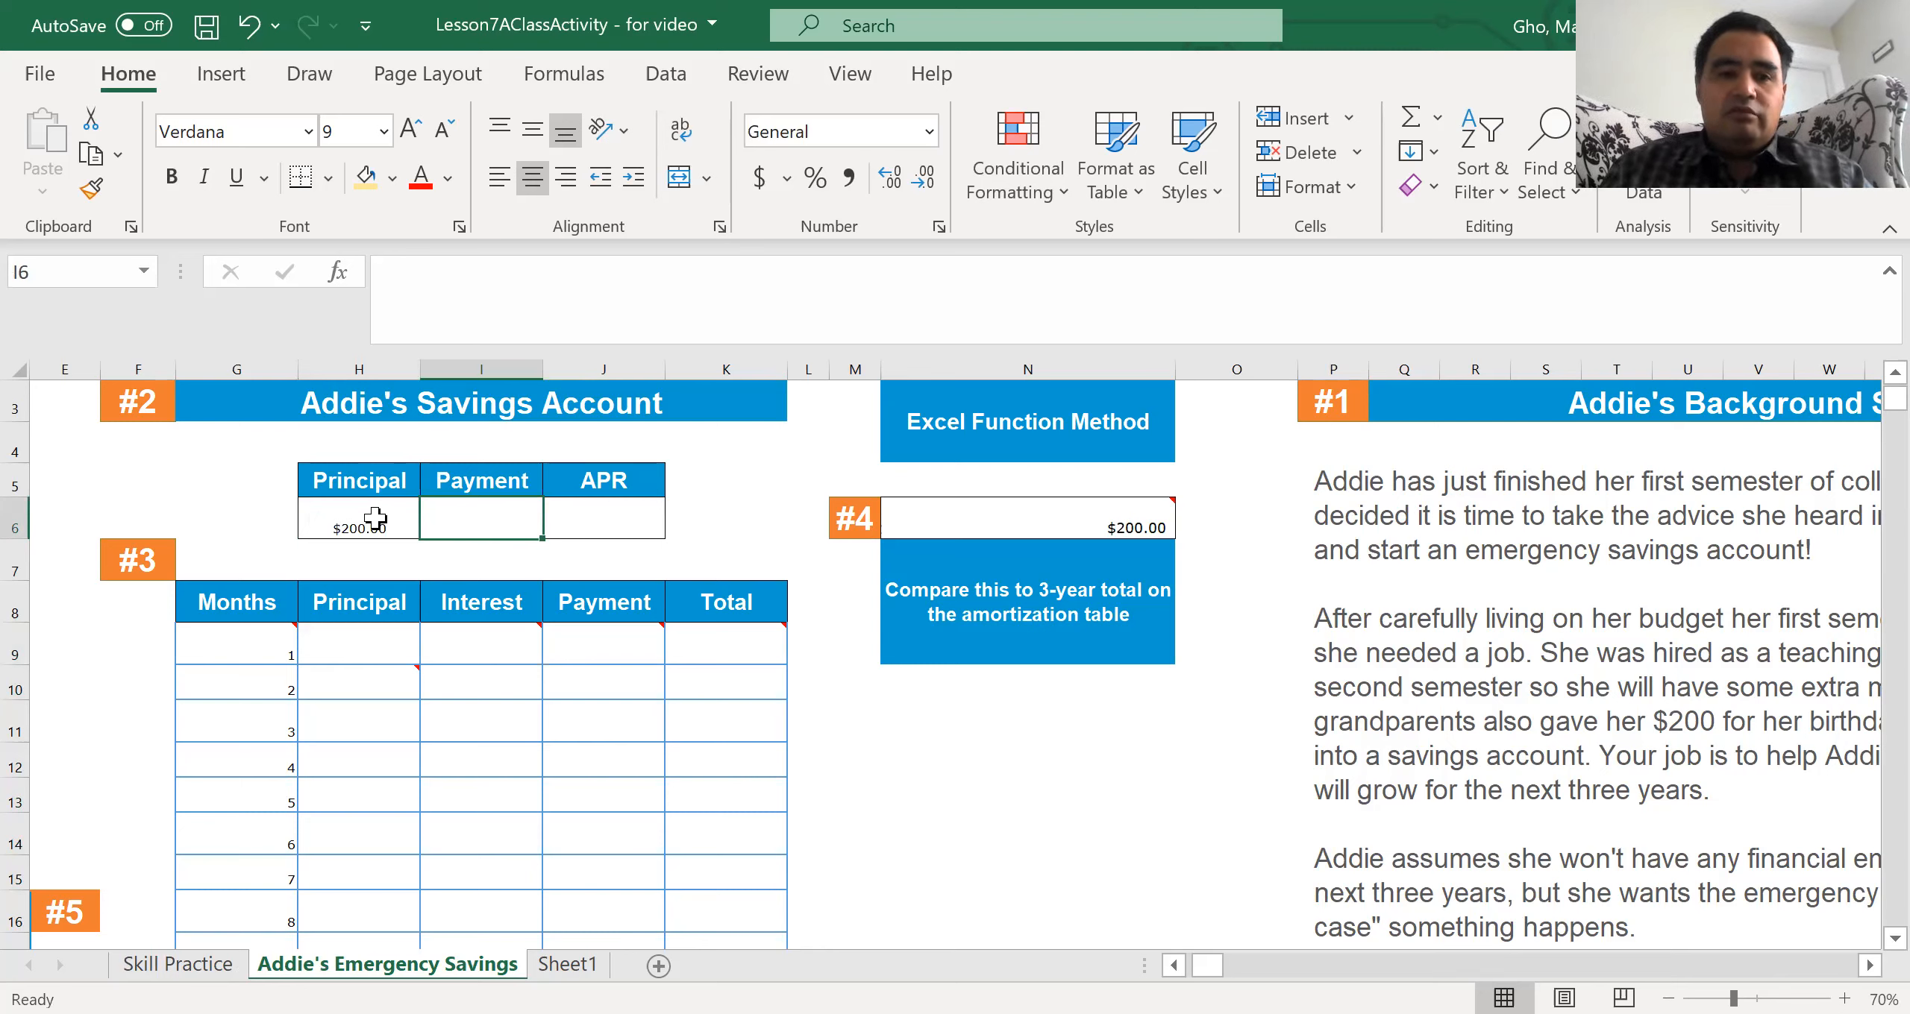
pyautogui.write('75')
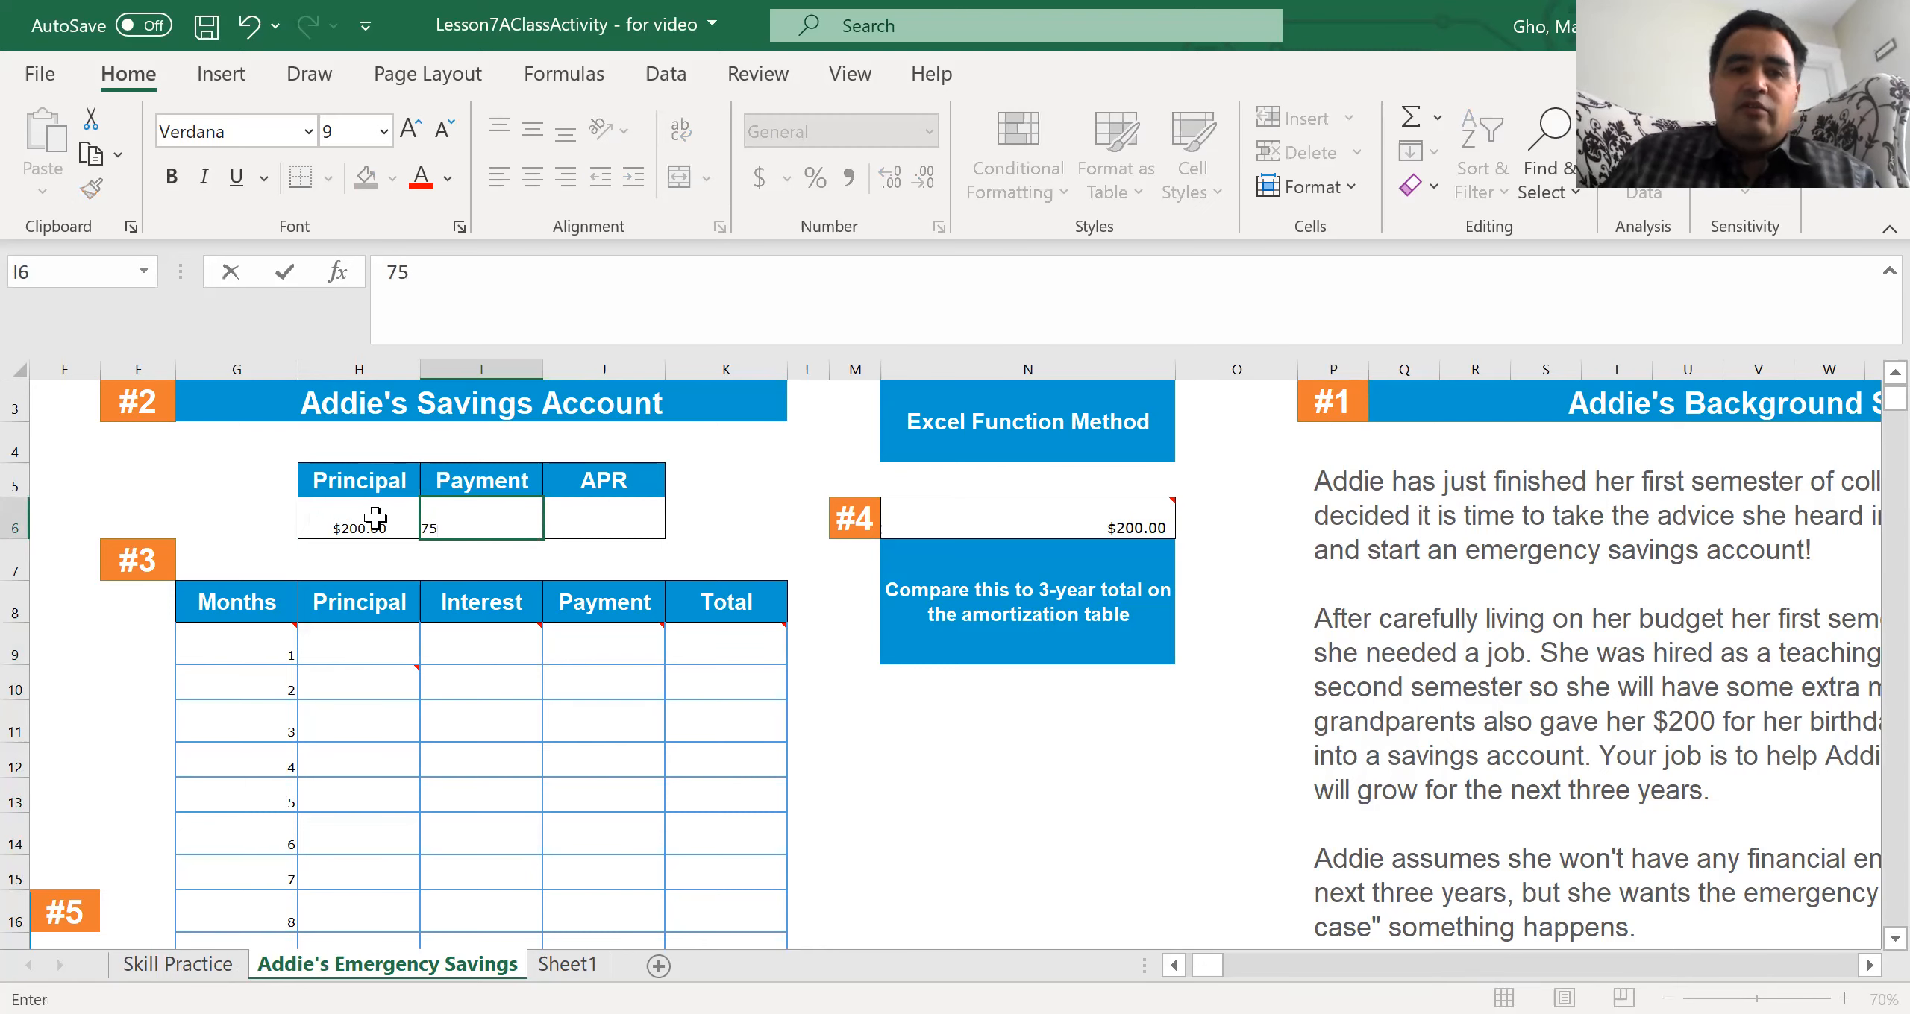
pyautogui.press('Tab')
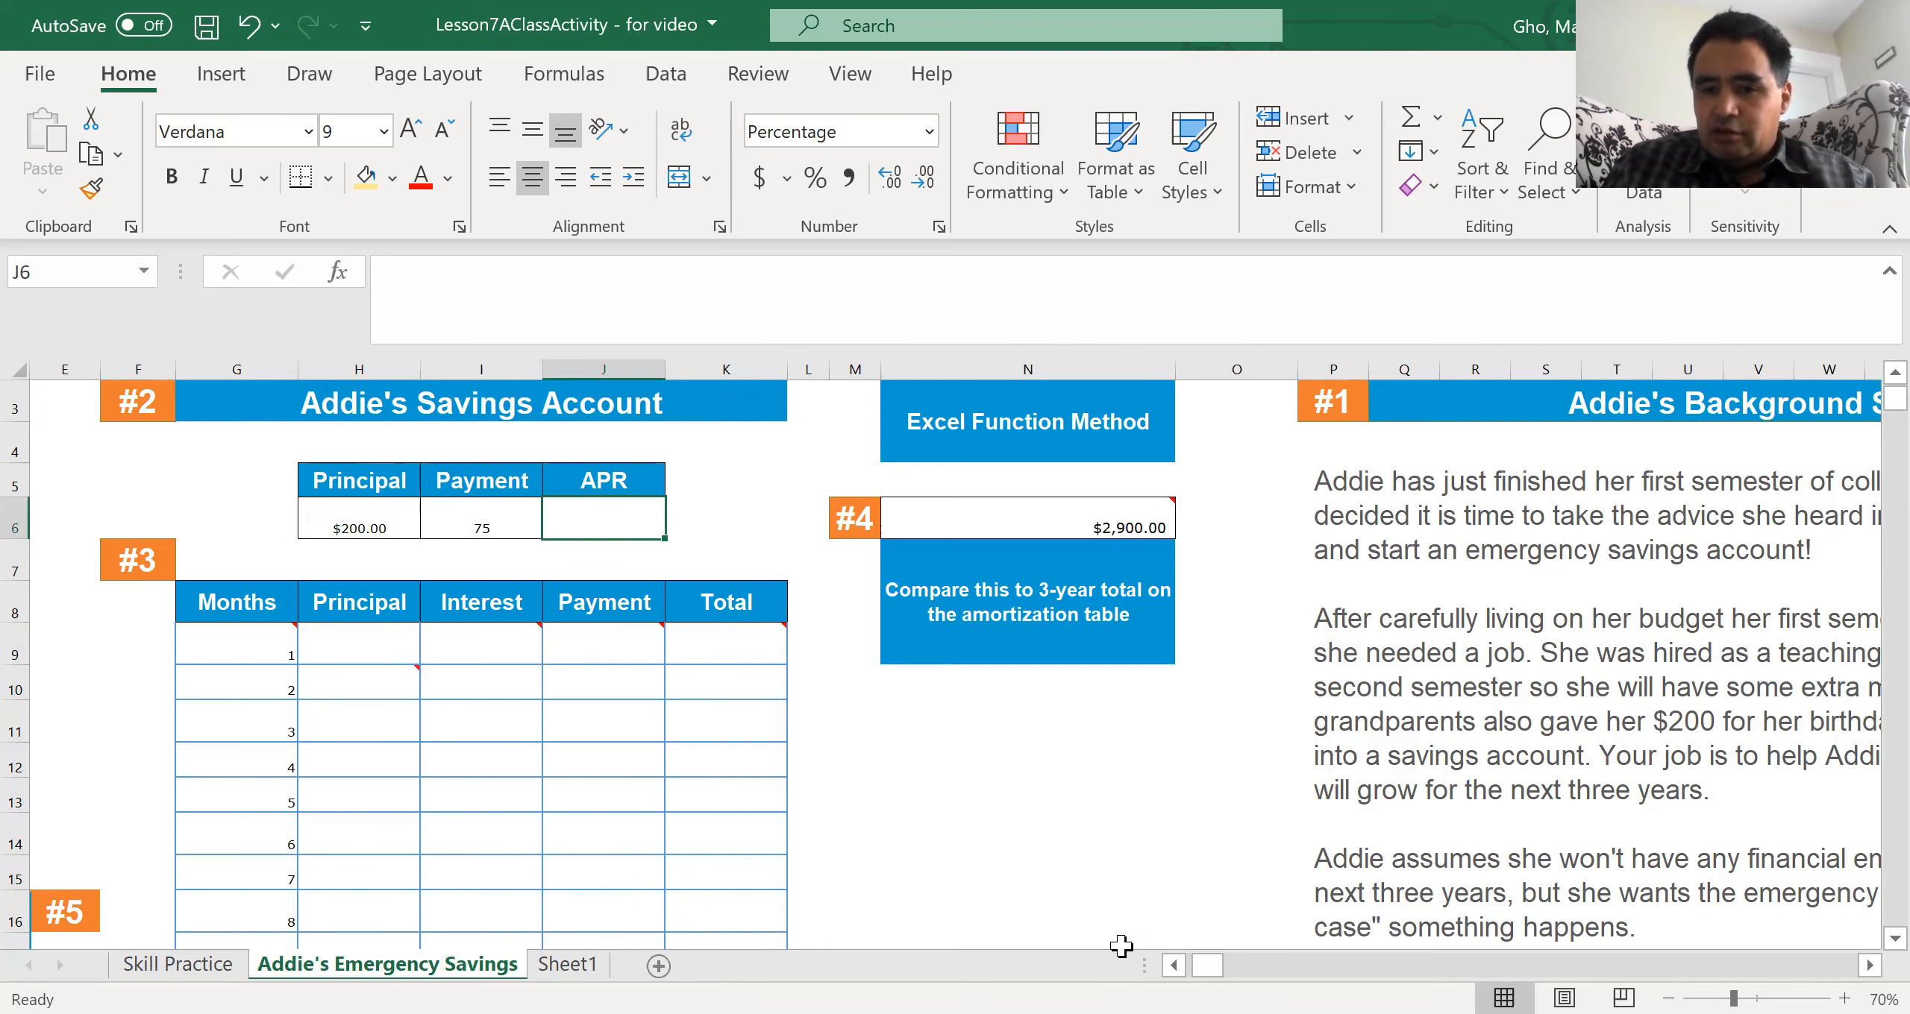
# Step: Look up the credit union's APR in the background story and enter 2.25% in J6
pyautogui.click(1868, 964)
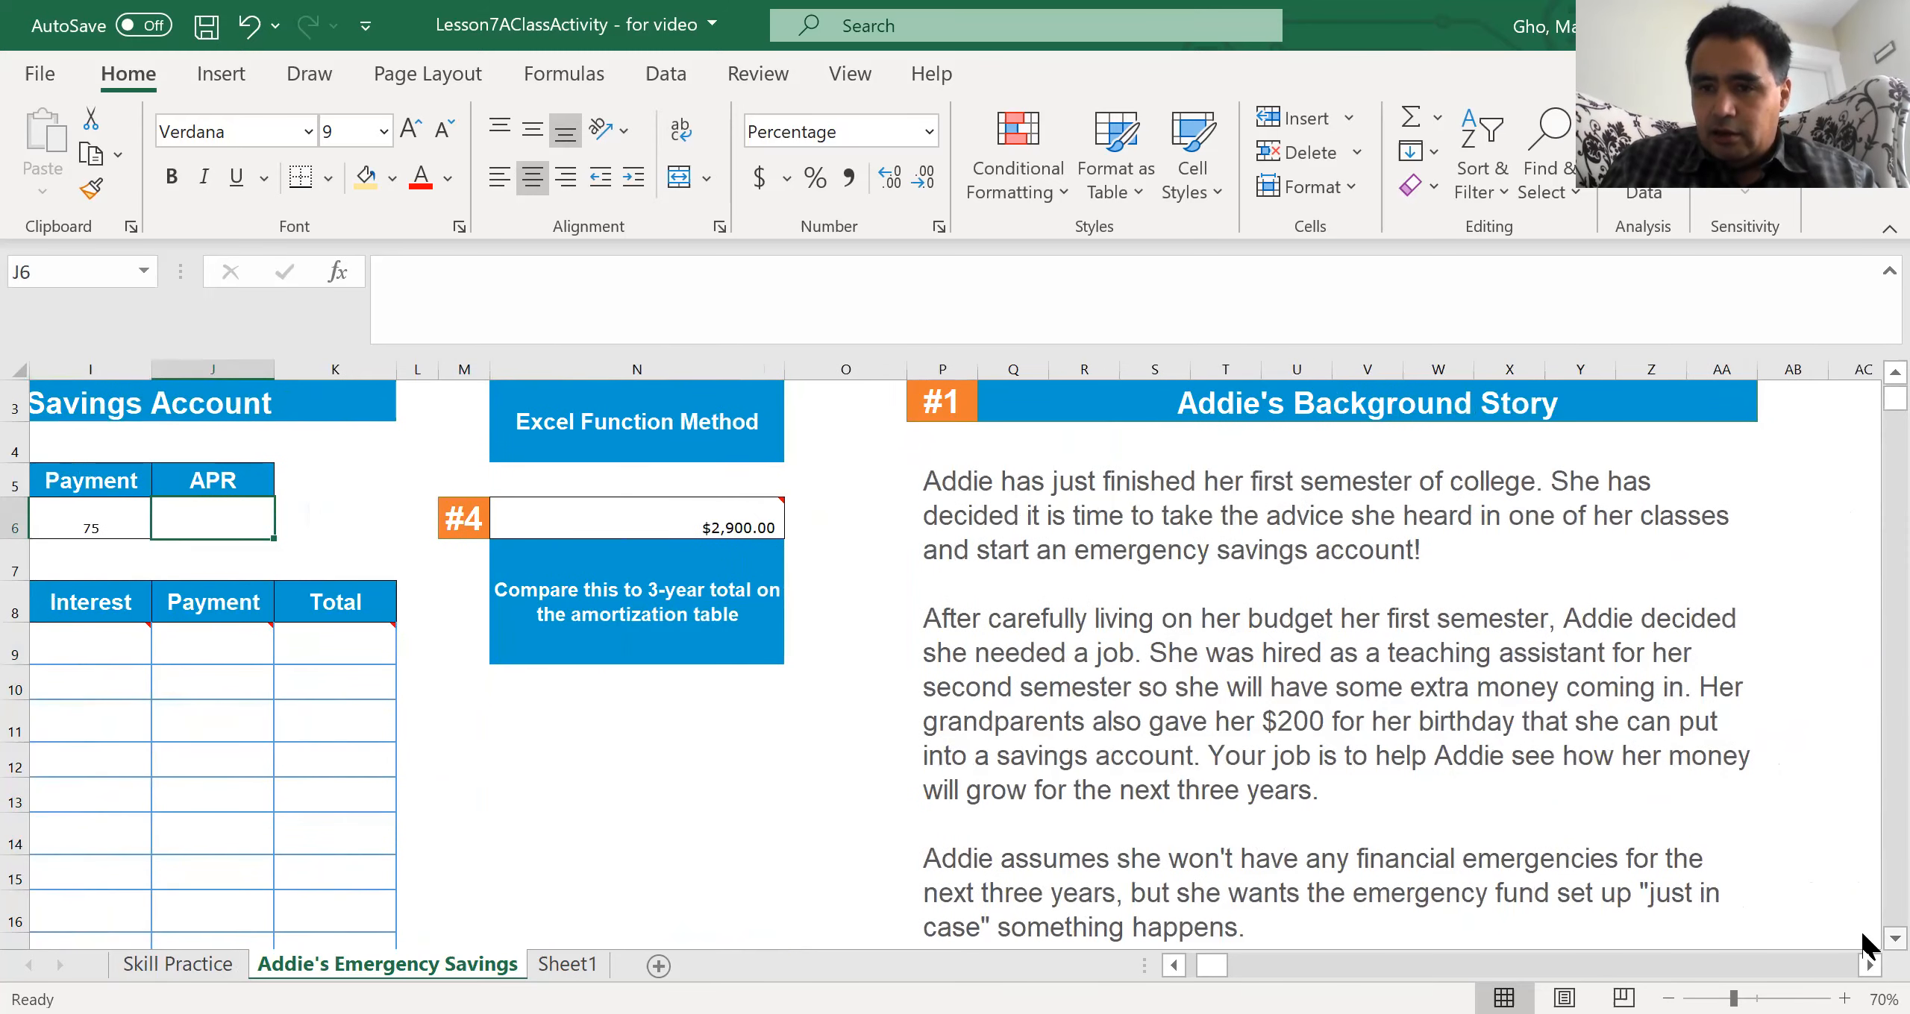
pyautogui.scroll(-1, 1864, 941)
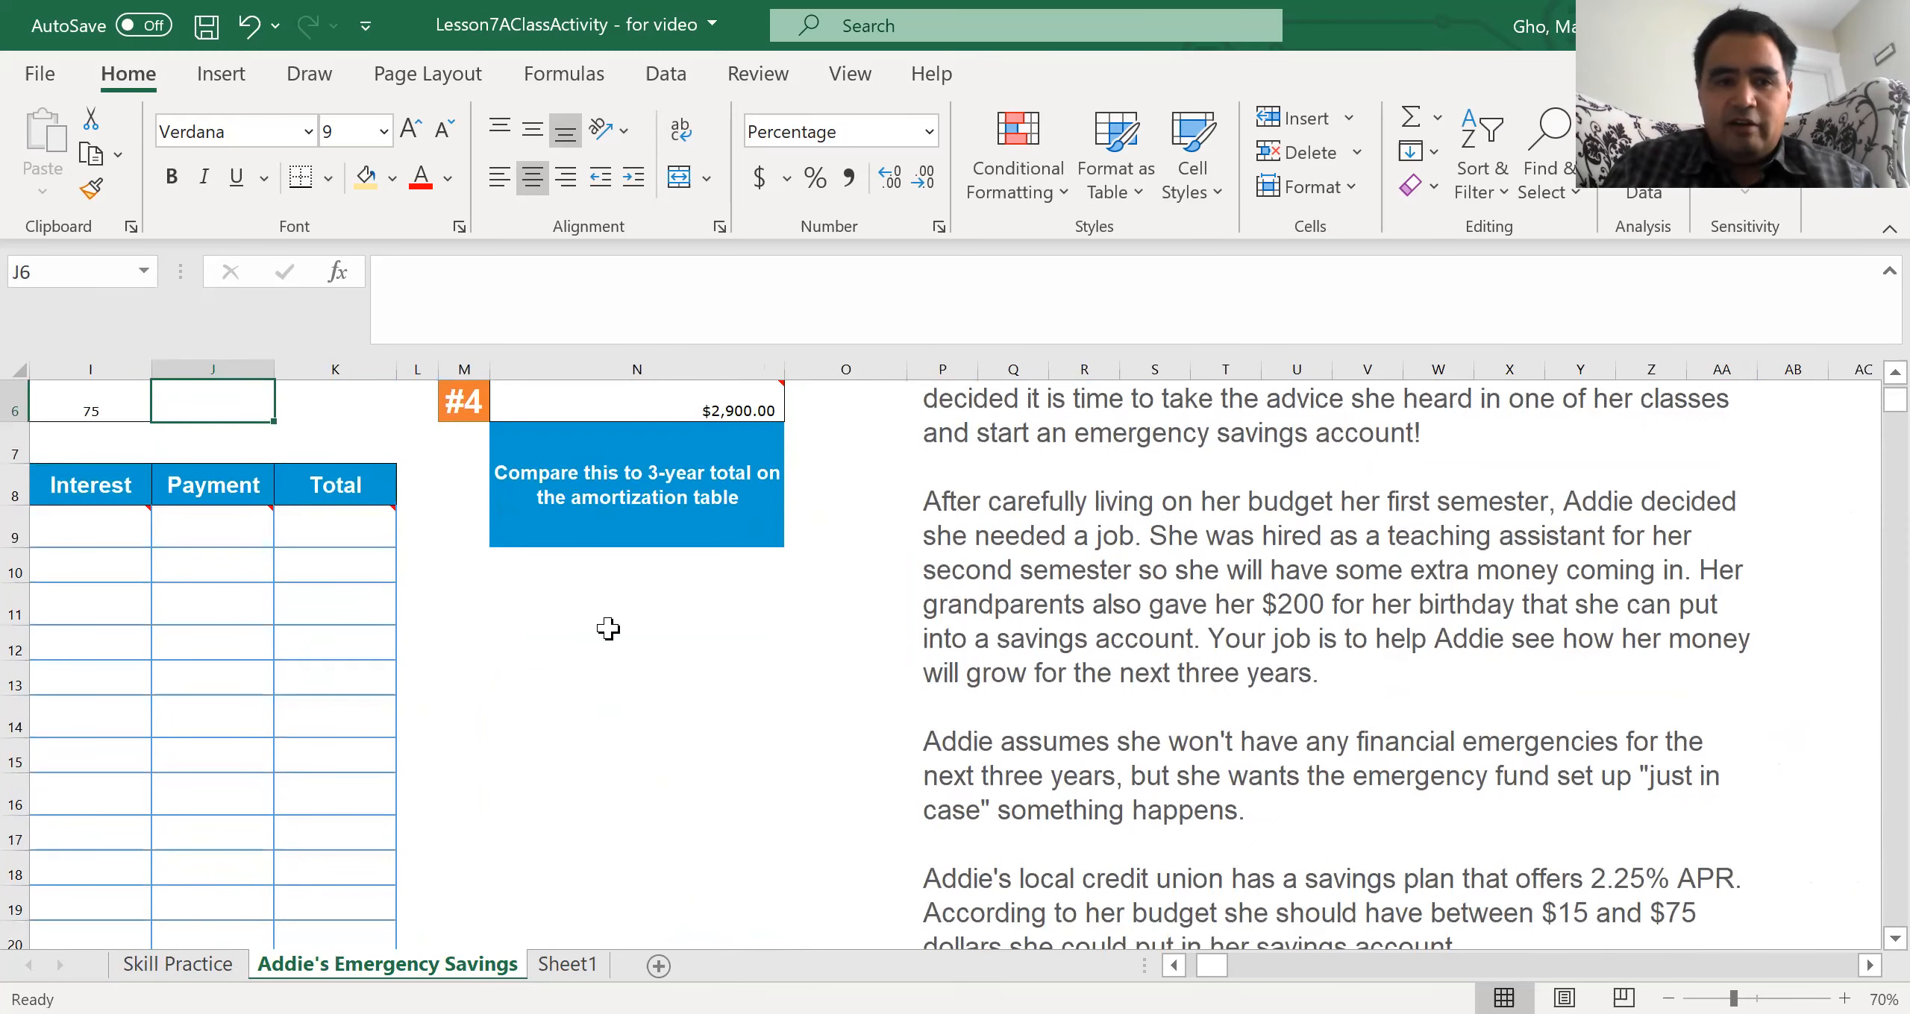
pyautogui.write('2.25')
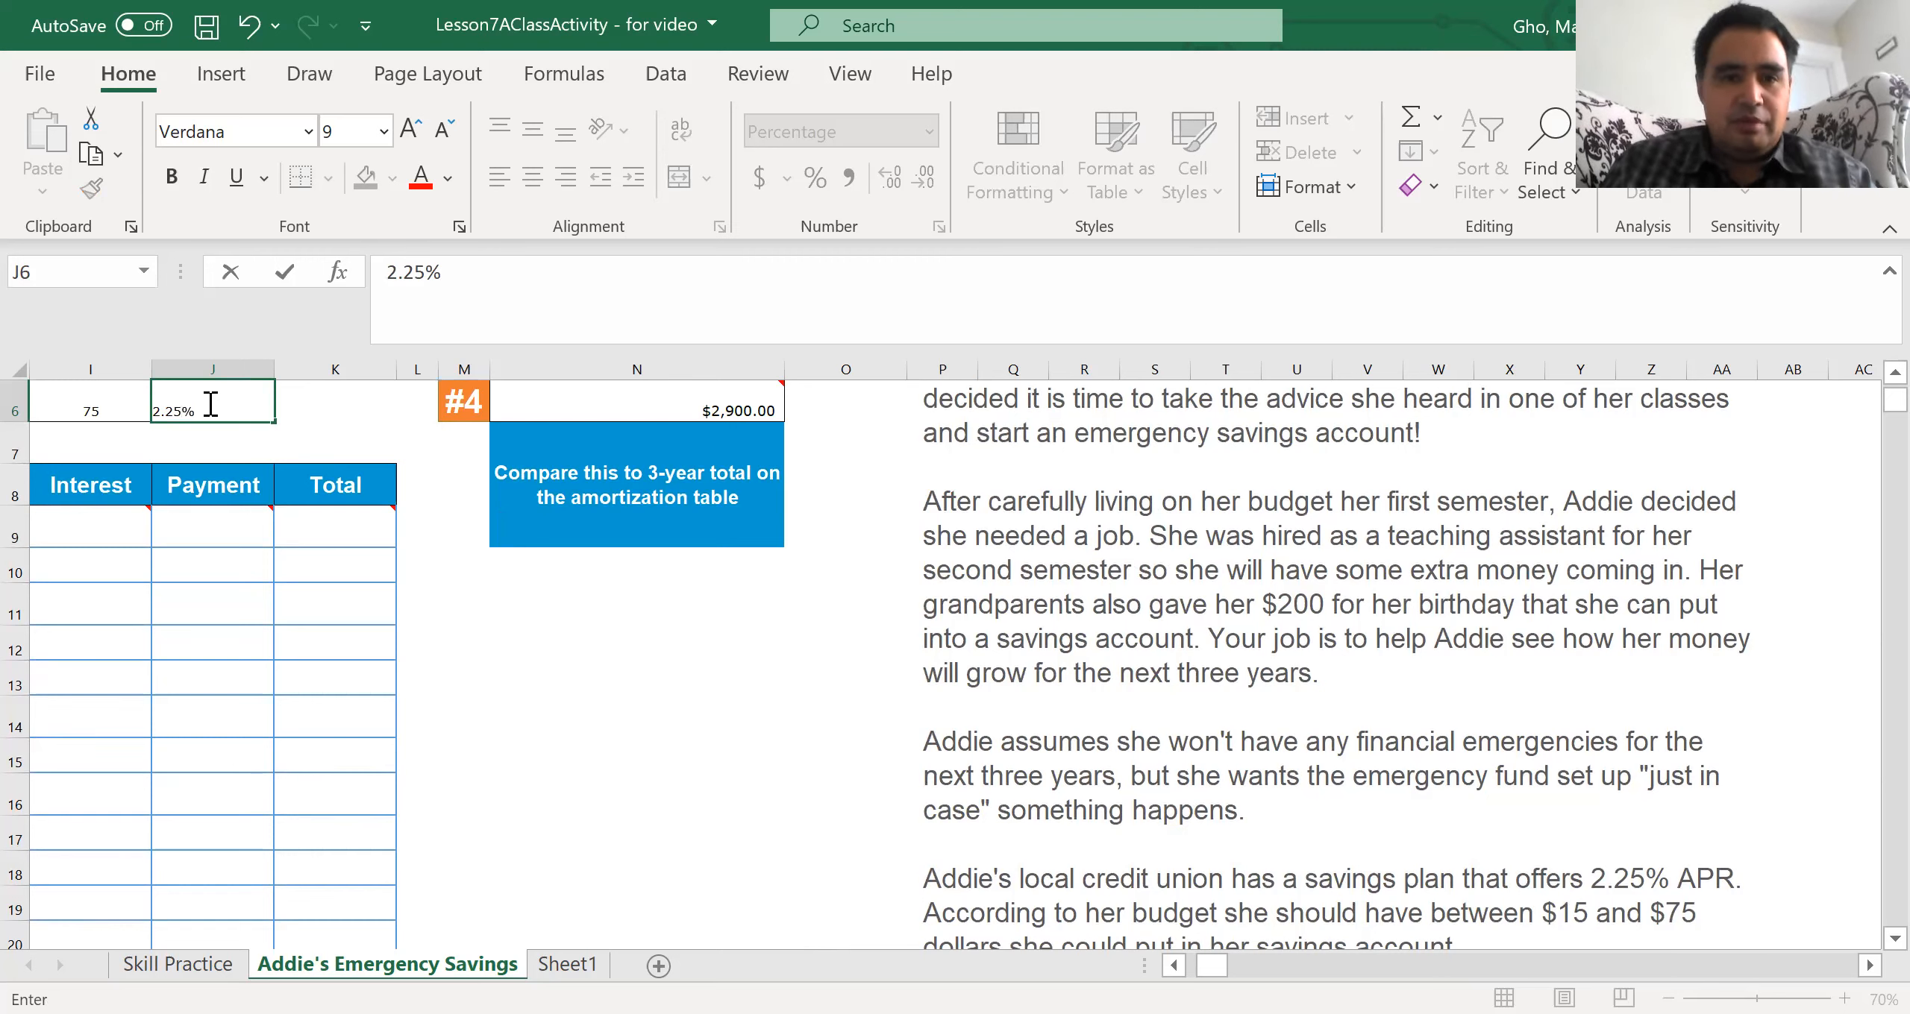
pyautogui.press('Left')
pyautogui.press('Left')
pyautogui.press('Left')
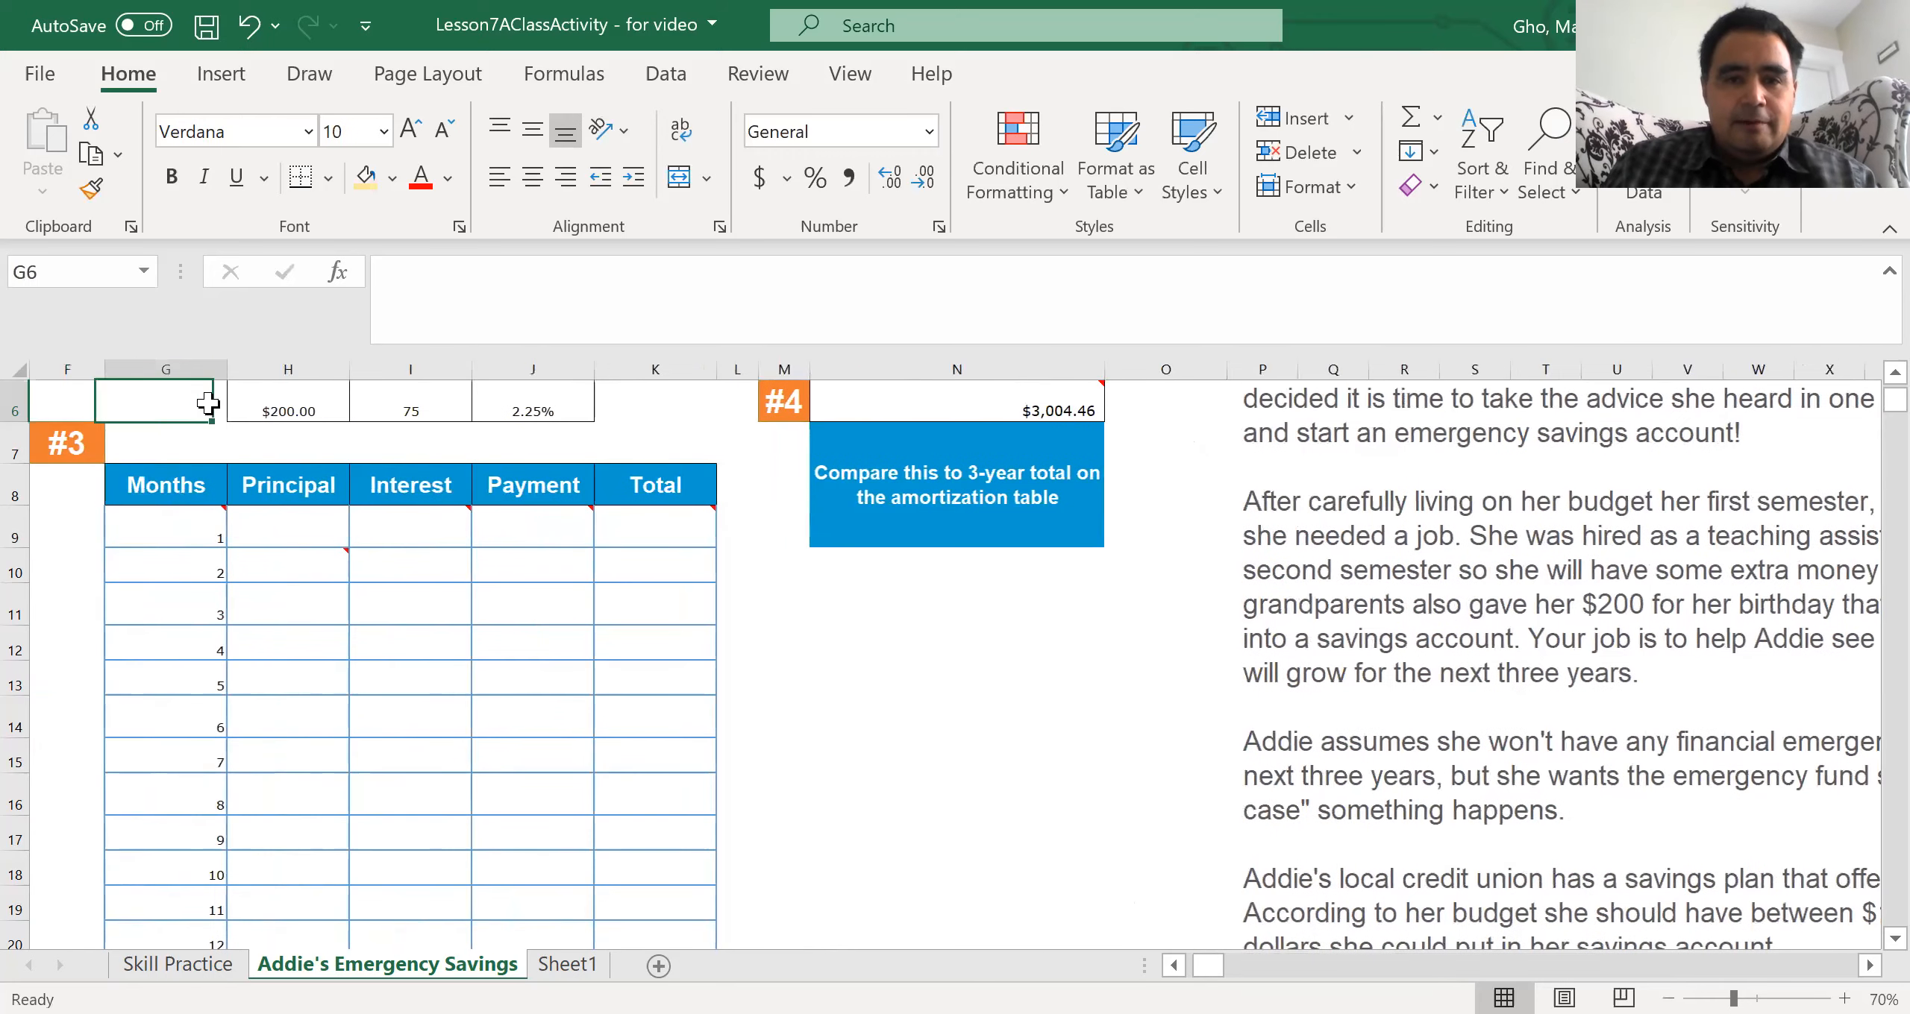
# Step: Examine the rate, period, payment and present value arguments of the FV formula in N6
pyautogui.click(908, 401)
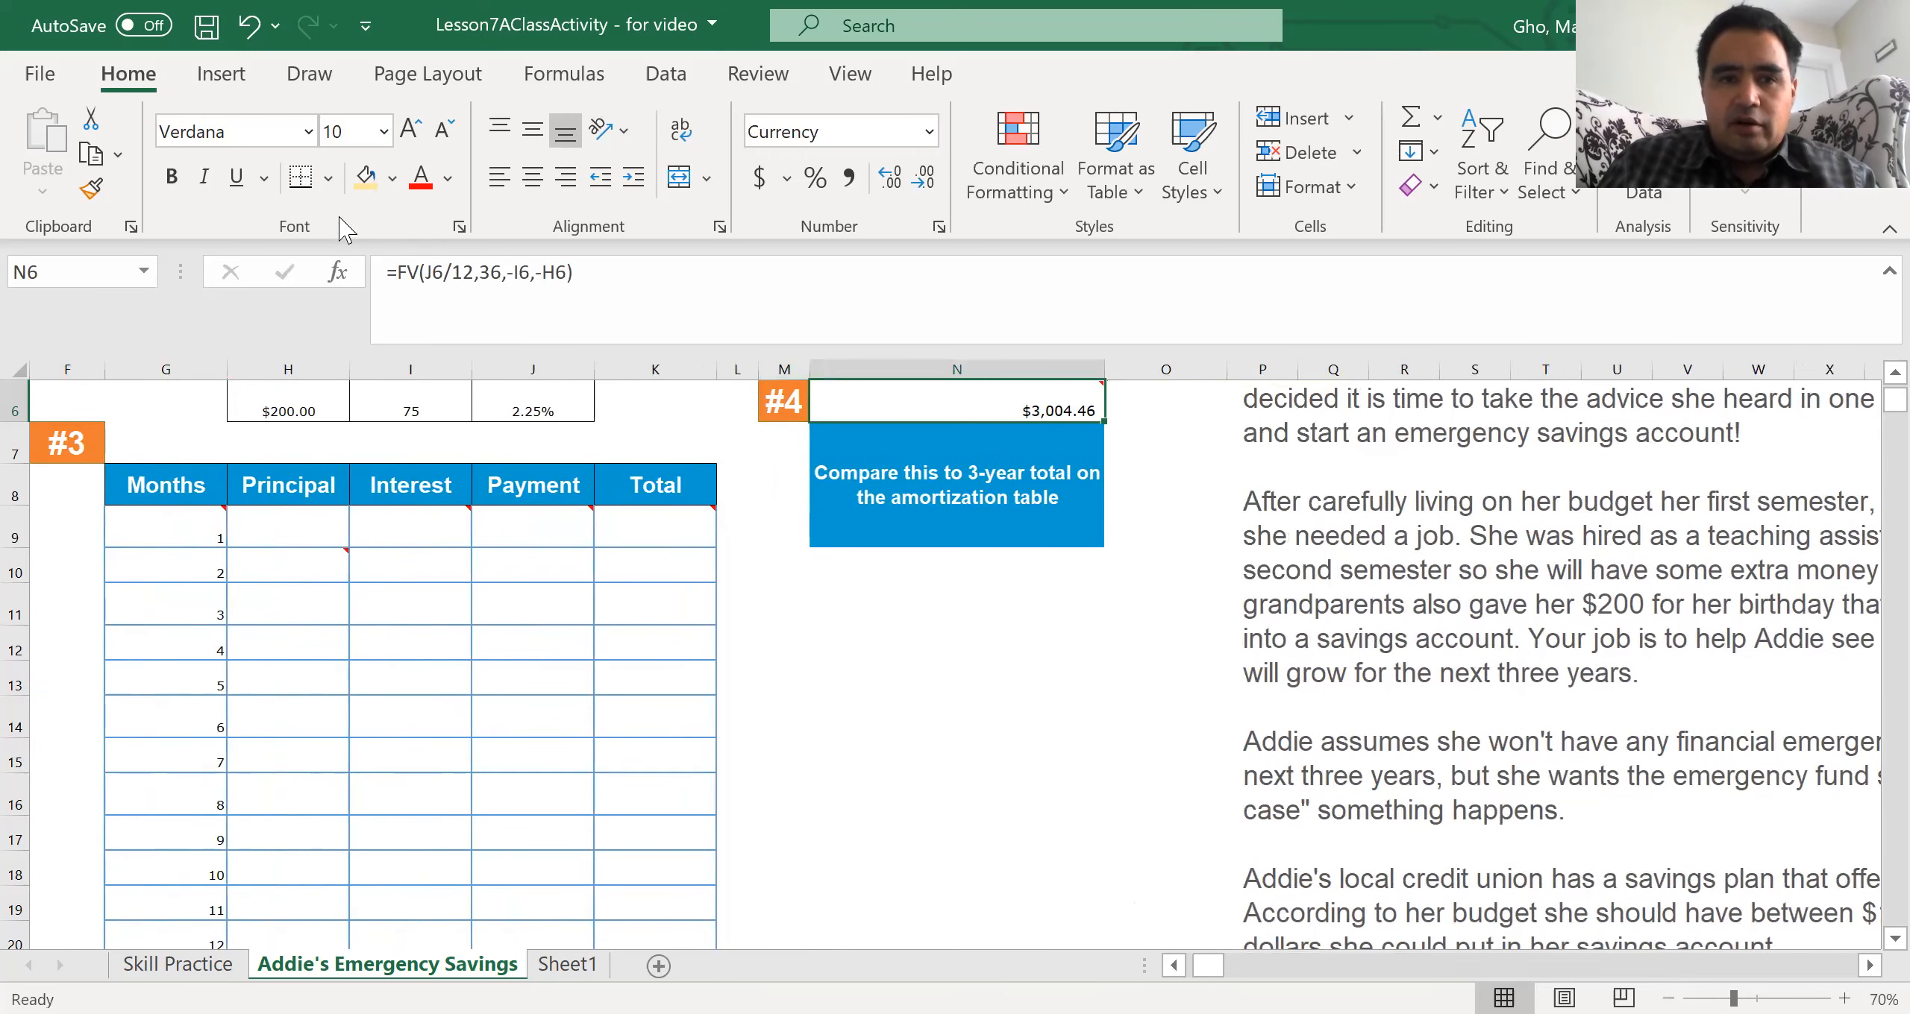
pyautogui.click(420, 273)
pyautogui.moveTo(420, 273); pyautogui.dragTo(460, 270)
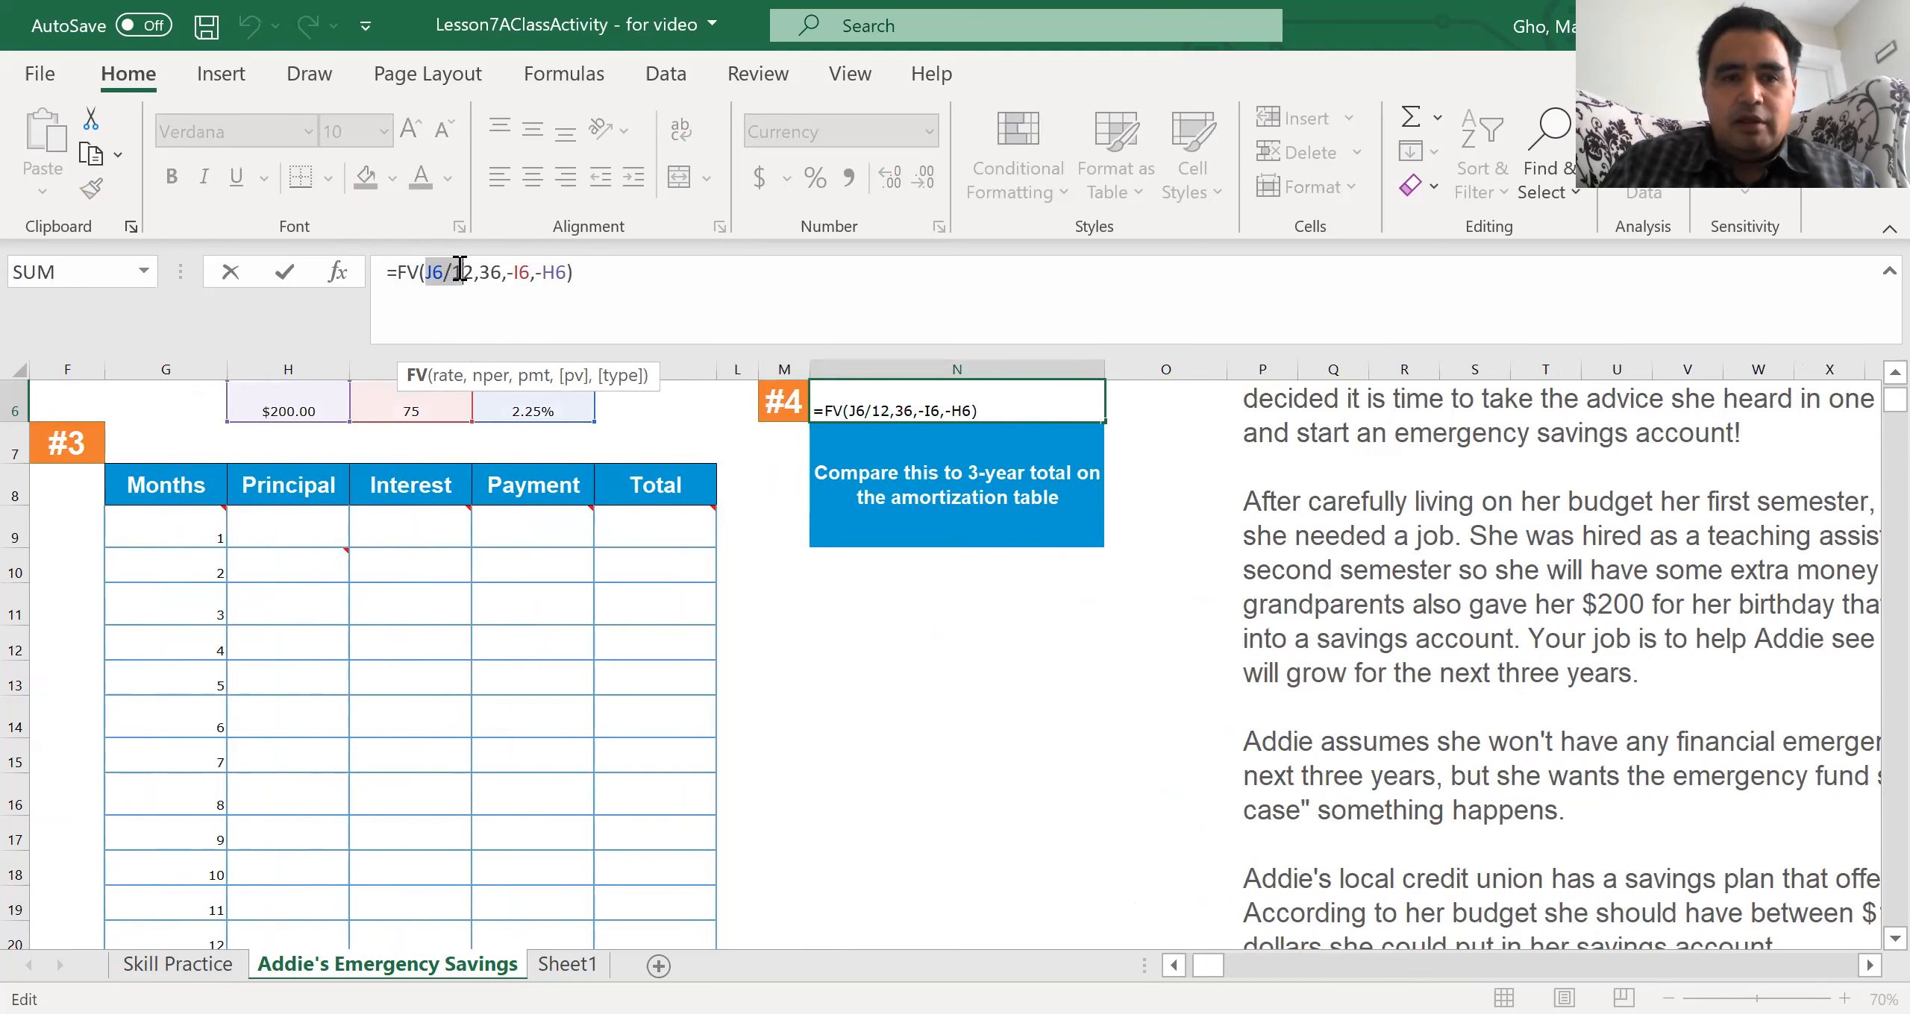
pyautogui.click(489, 273)
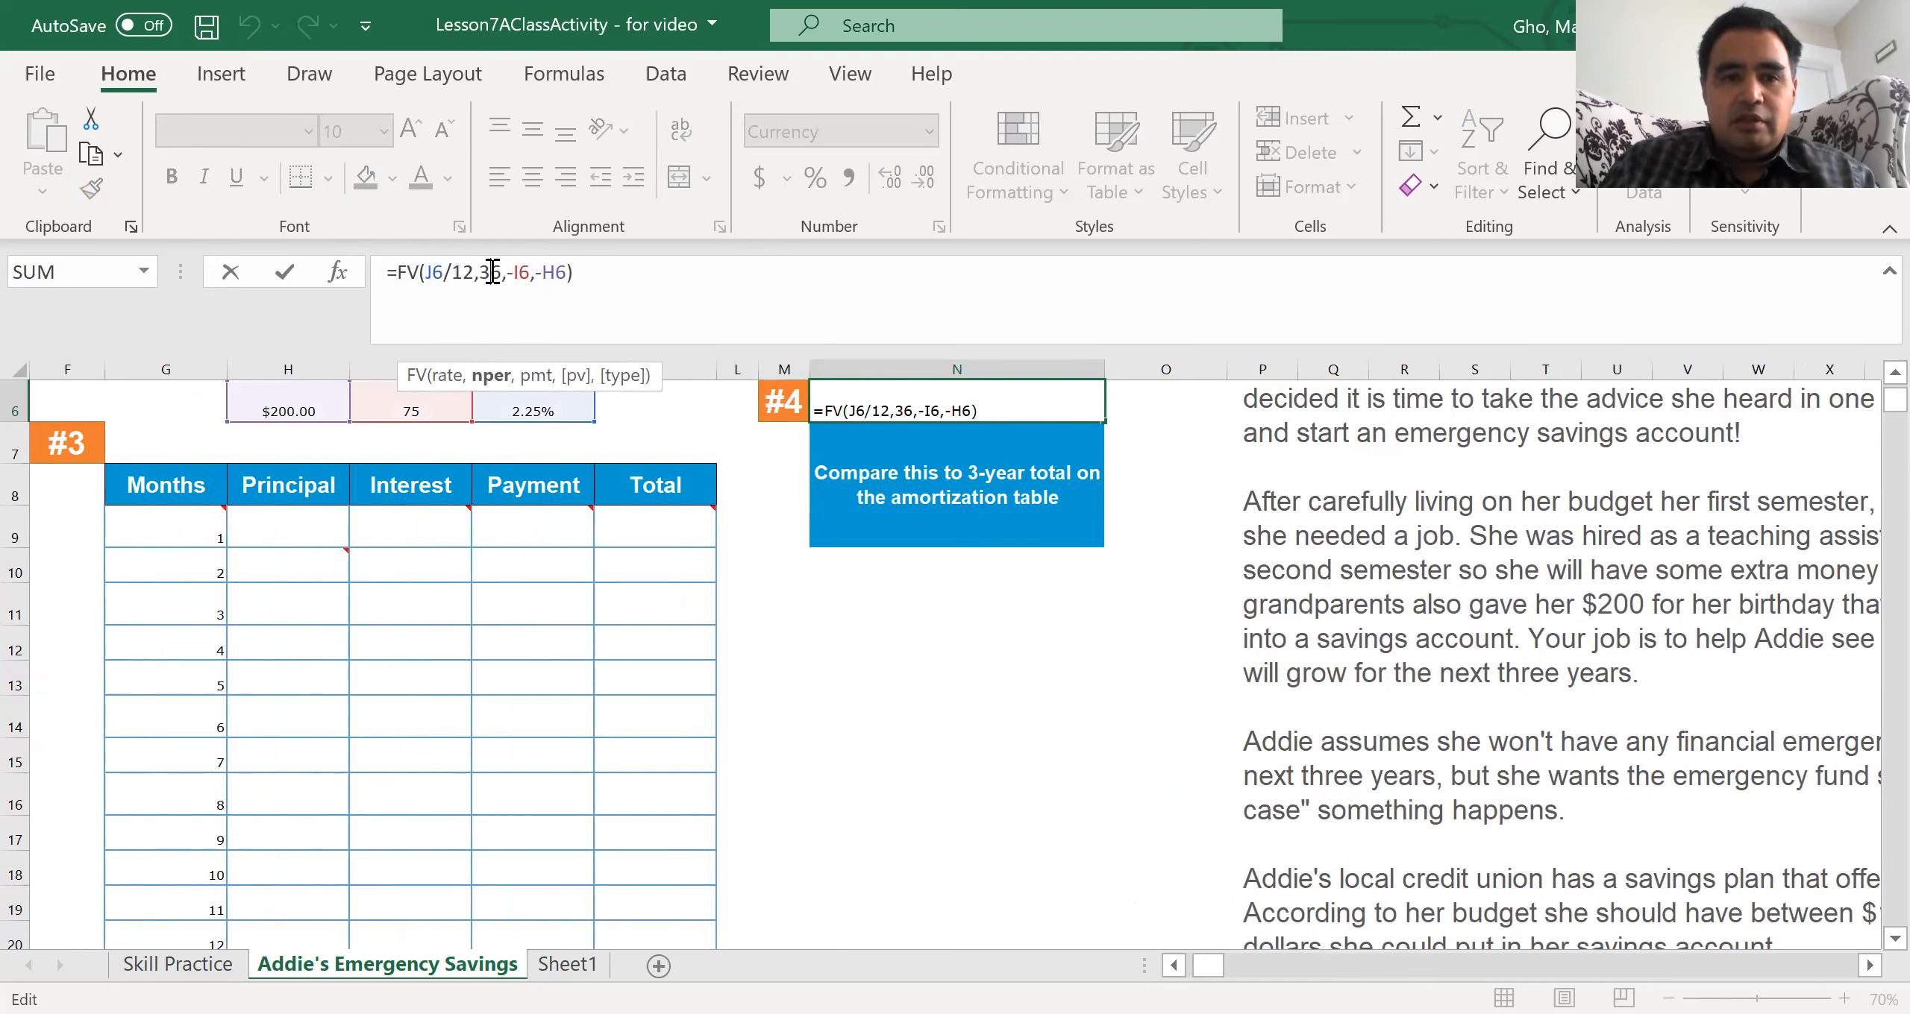
pyautogui.click(520, 273)
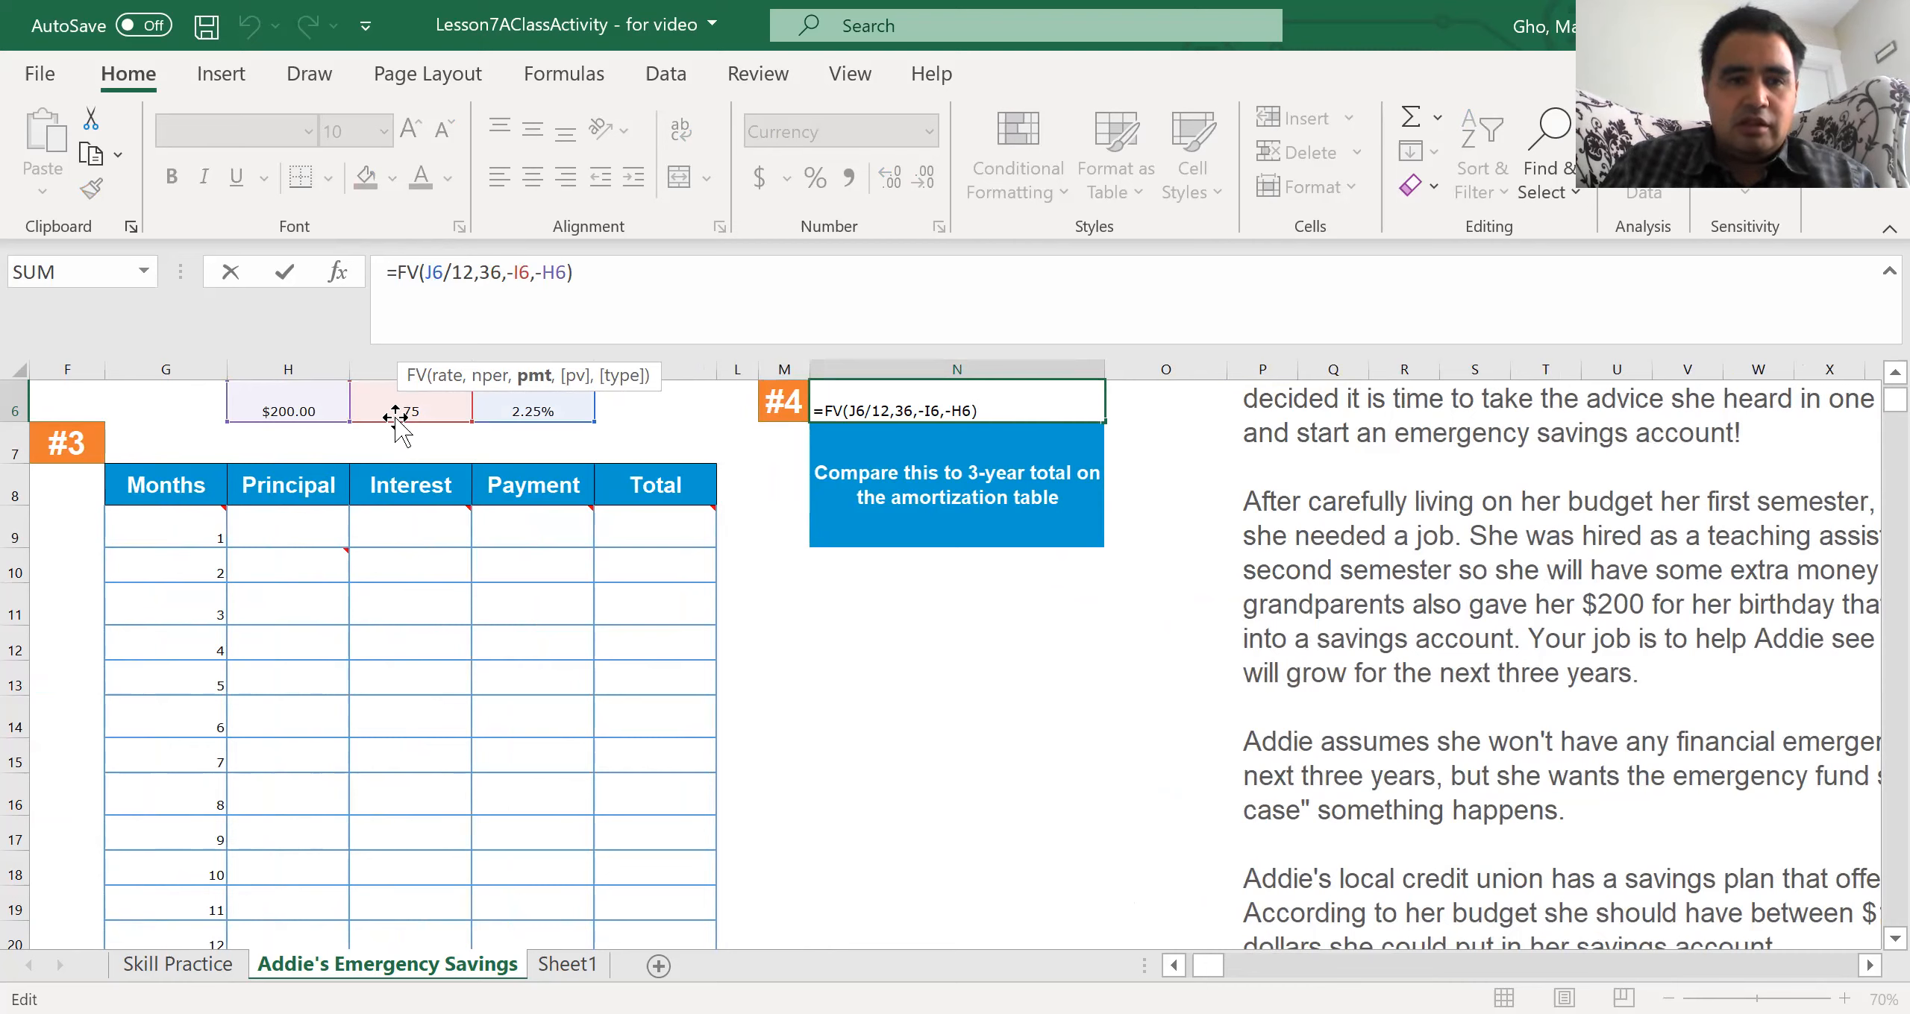
pyautogui.click(554, 273)
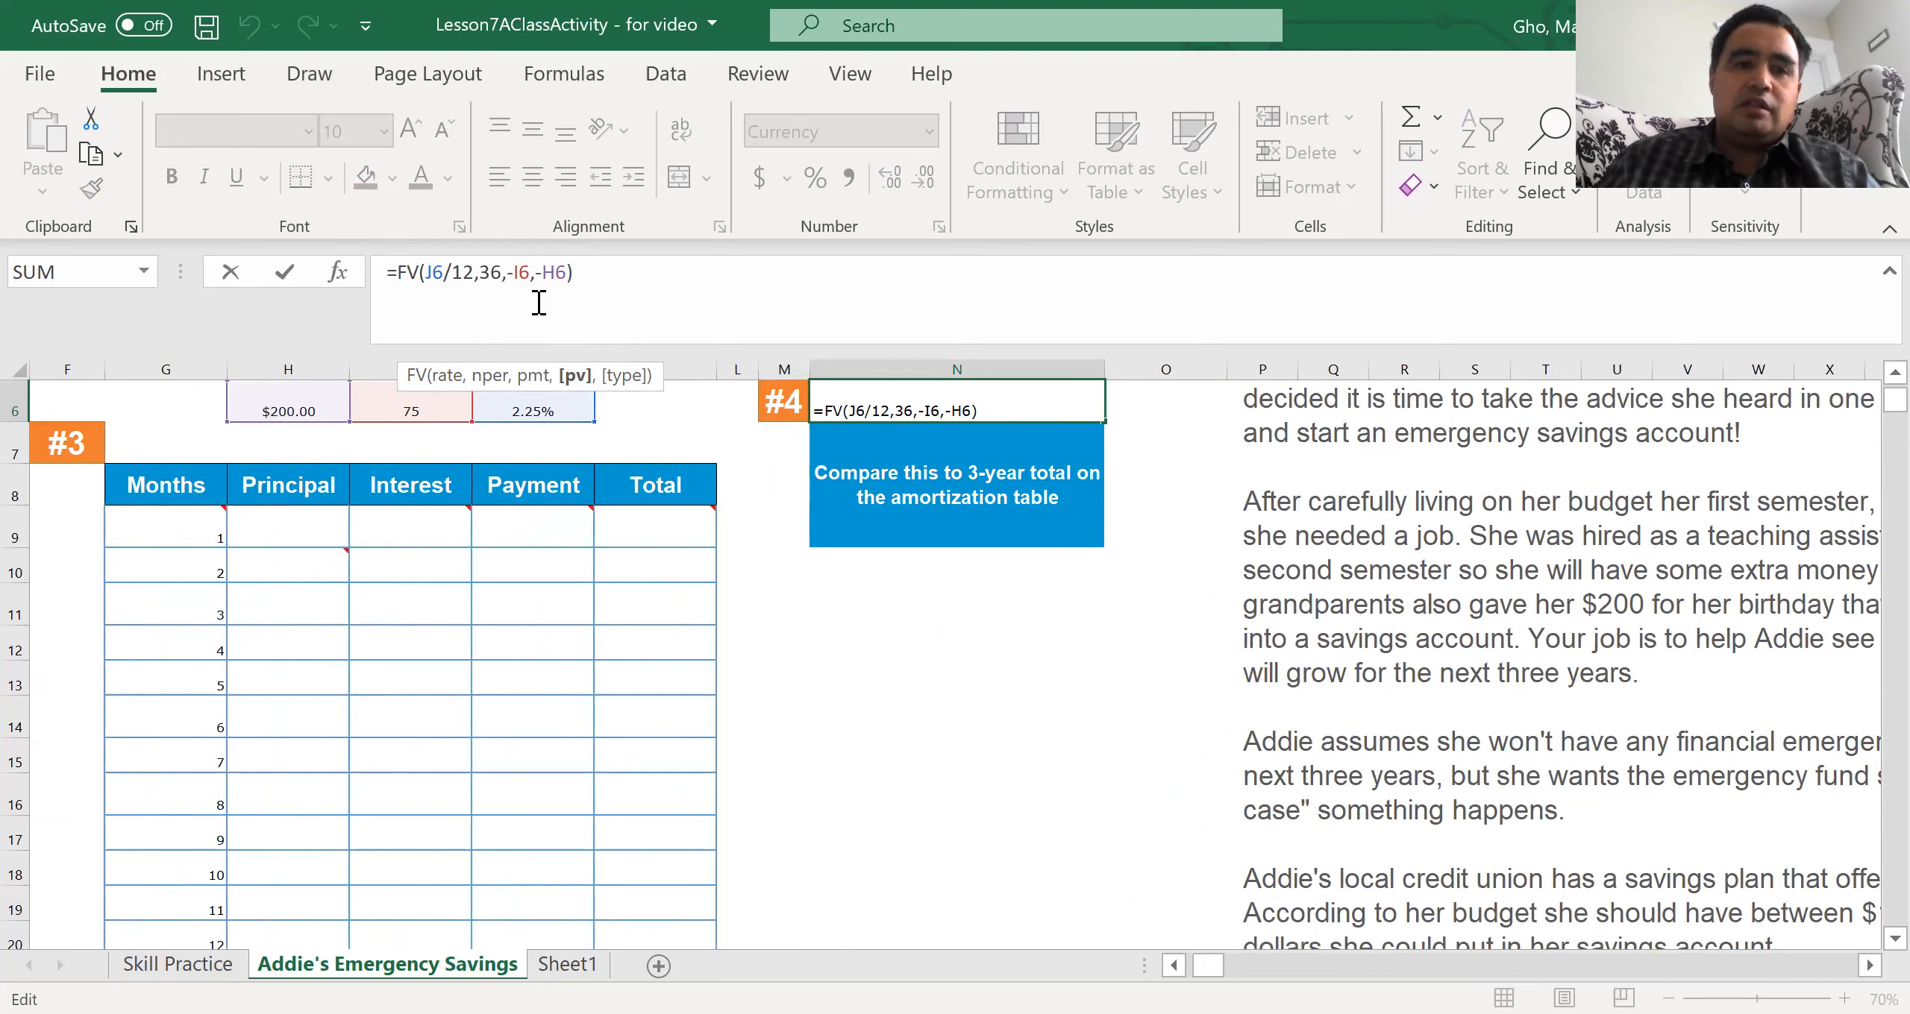
pyautogui.click(585, 270)
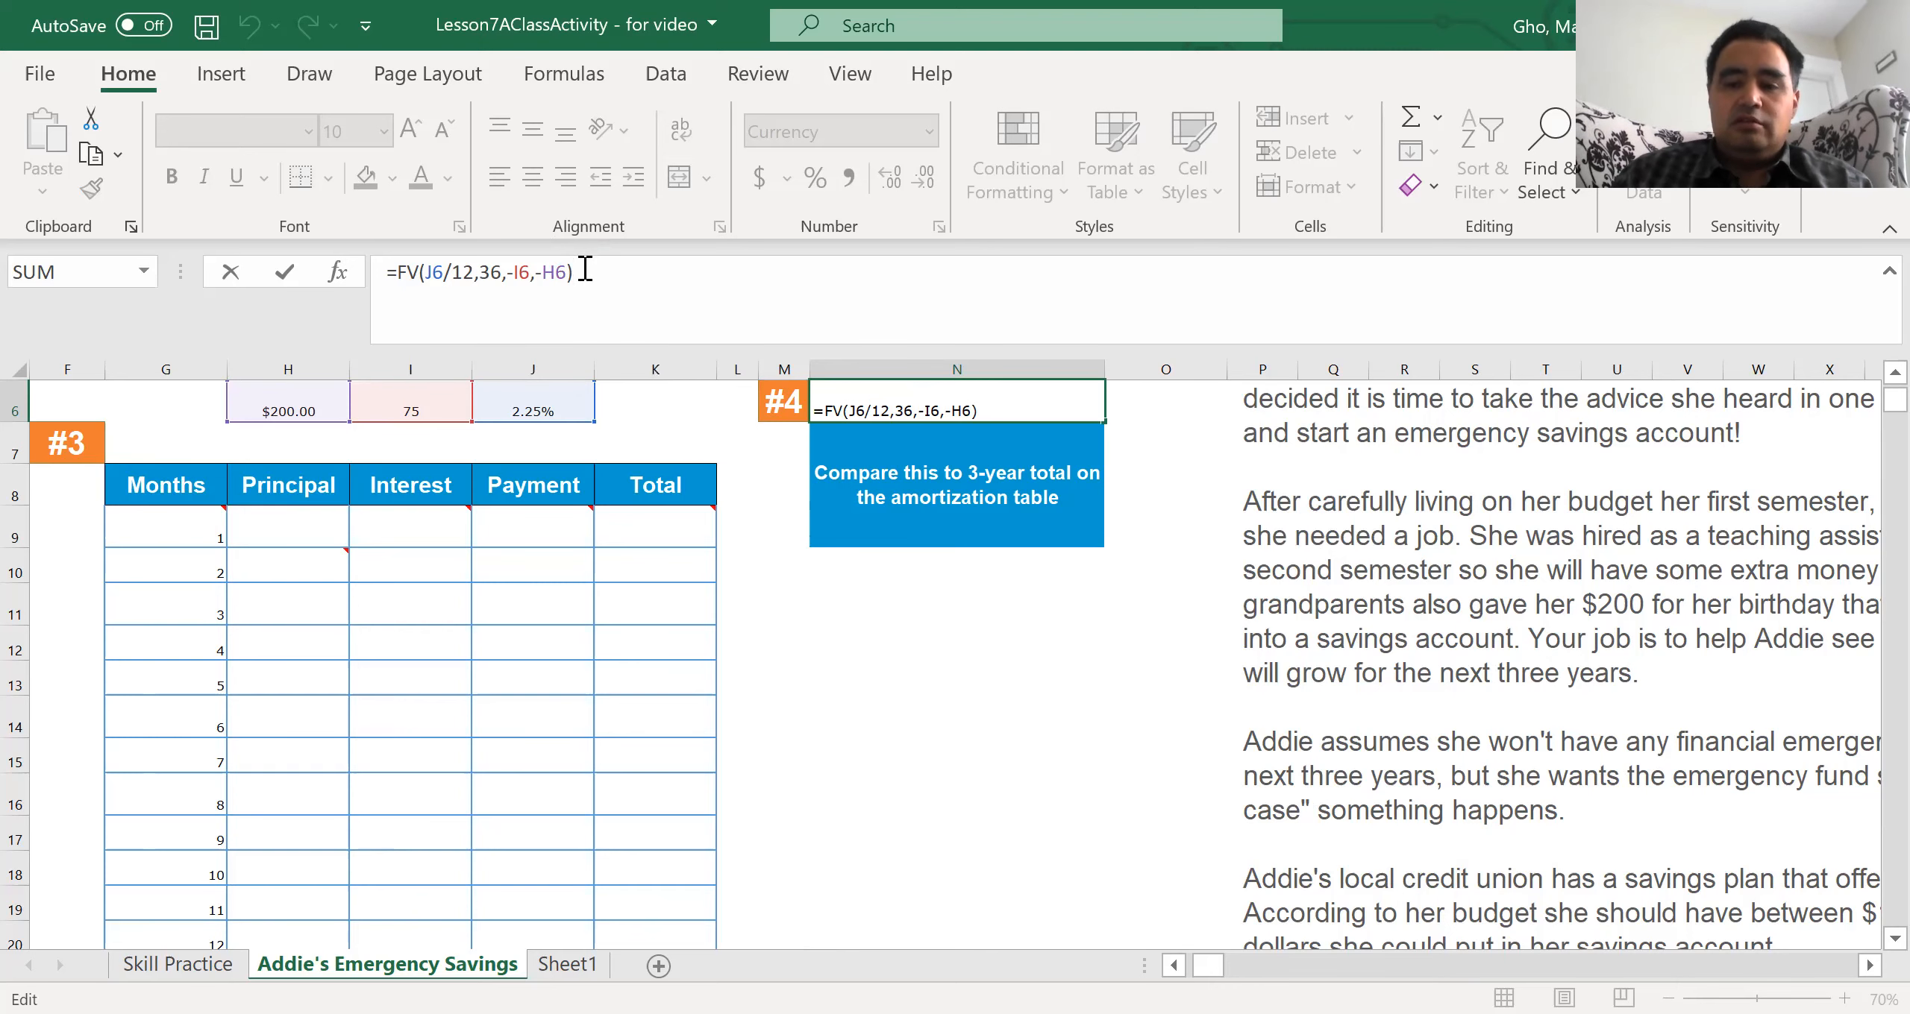
pyautogui.press('Return')
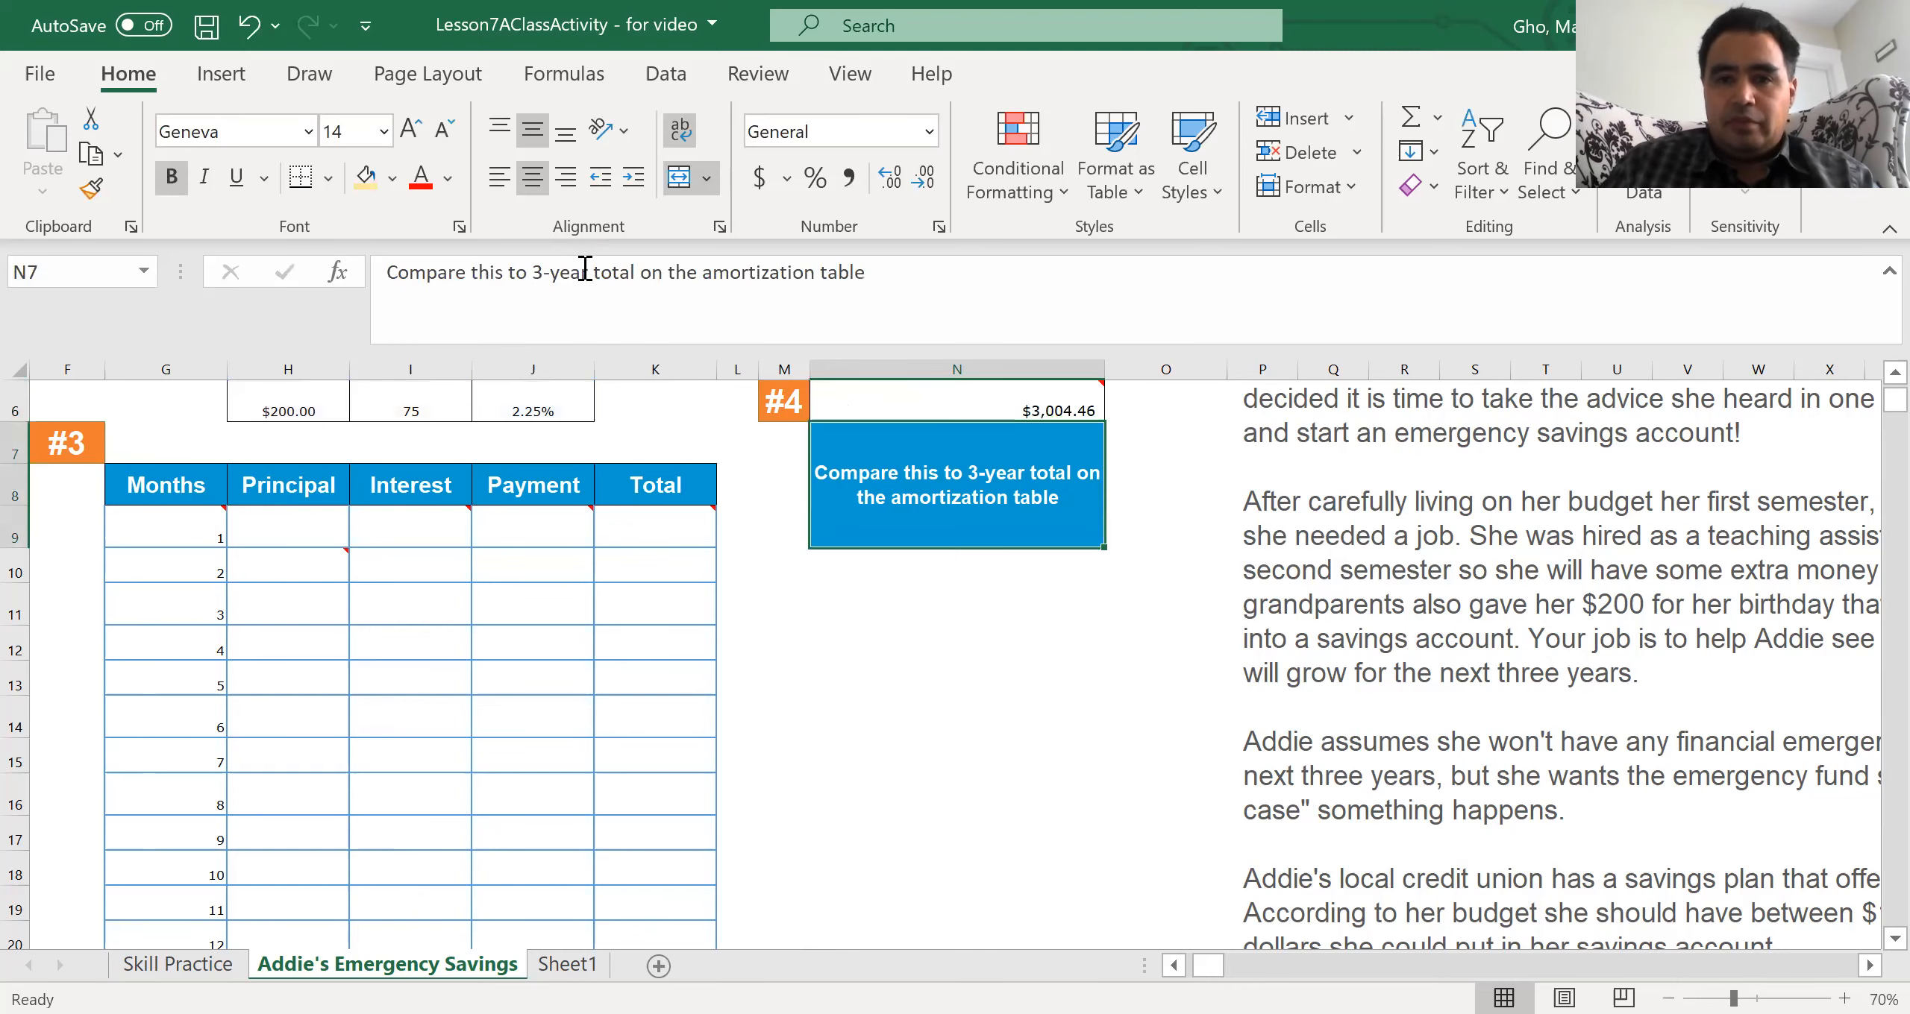
# Step: Link month 1's principal in H9 to the savings account's starting principal with =H6
pyautogui.press('Up')
pyautogui.press('Up')
pyautogui.press('Up')
pyautogui.press('Down')
pyautogui.press('Down')
pyautogui.press('Down')
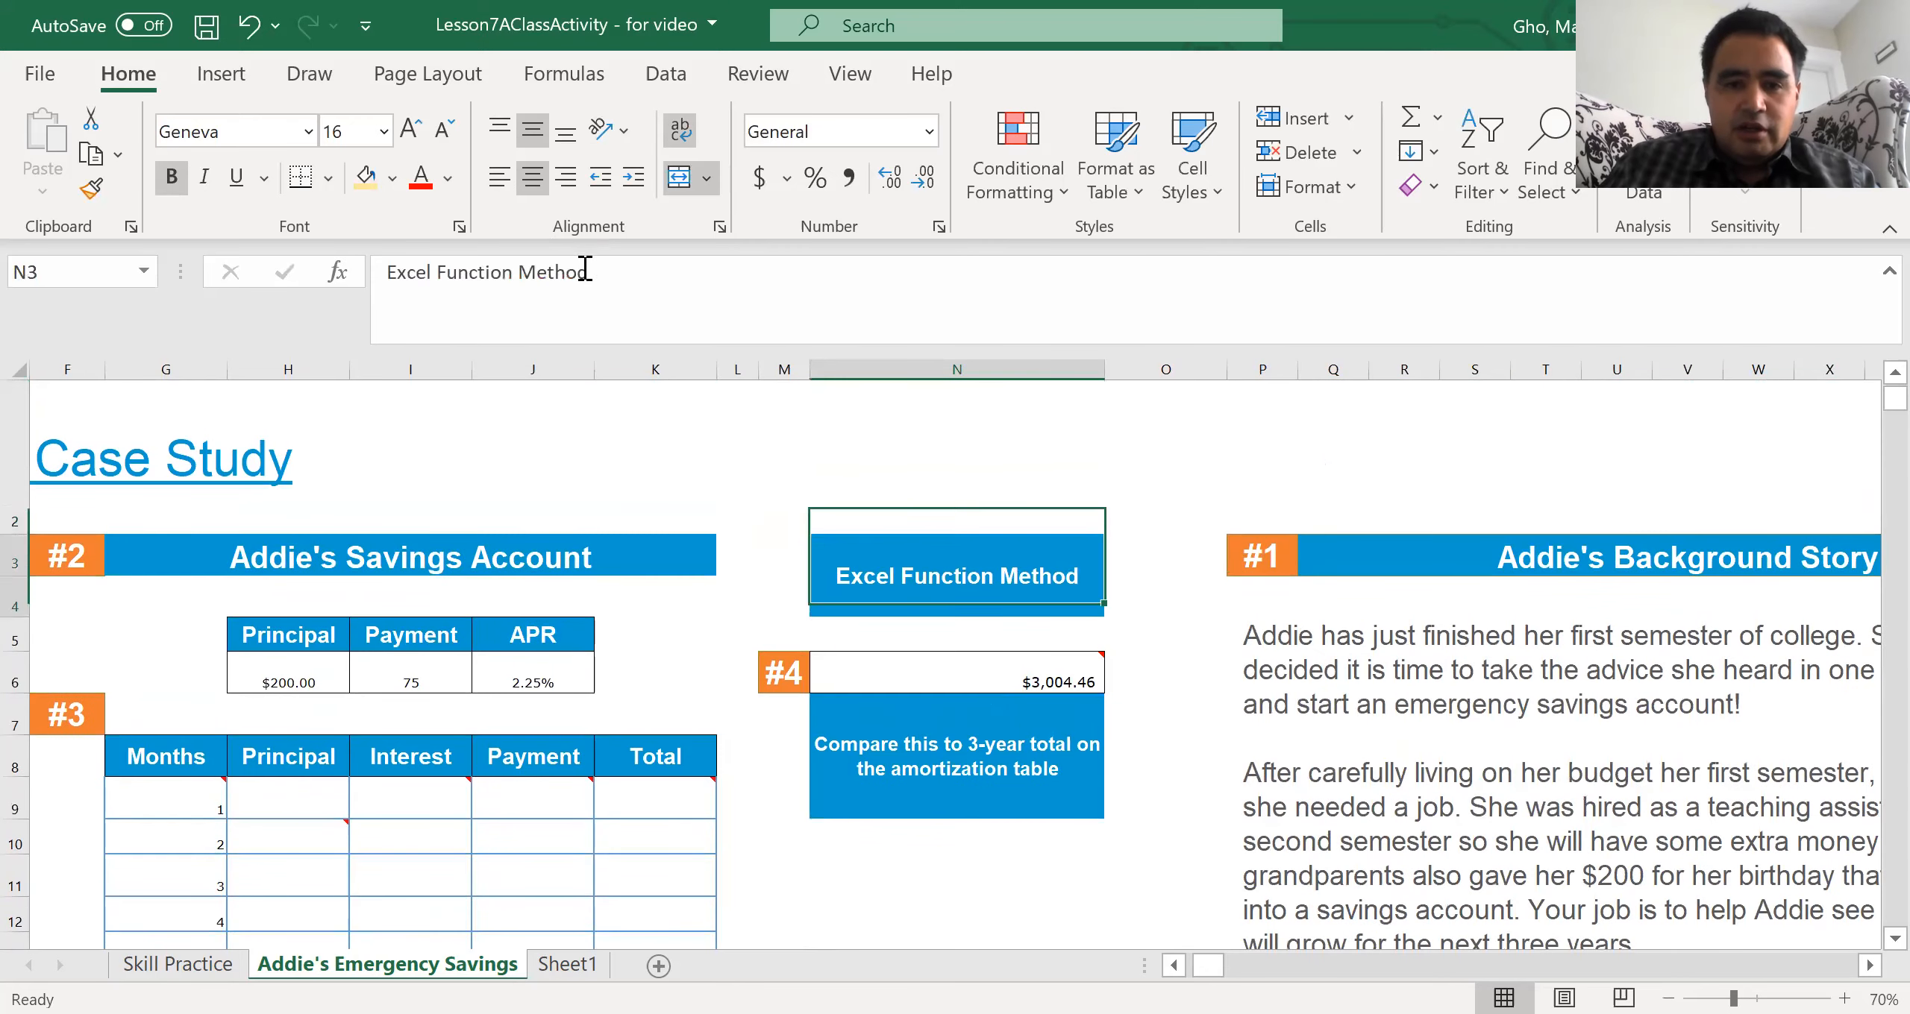
pyautogui.press('Left')
pyautogui.press('Left')
pyautogui.press('Left')
pyautogui.press('Left')
pyautogui.press('Left')
pyautogui.press('Left')
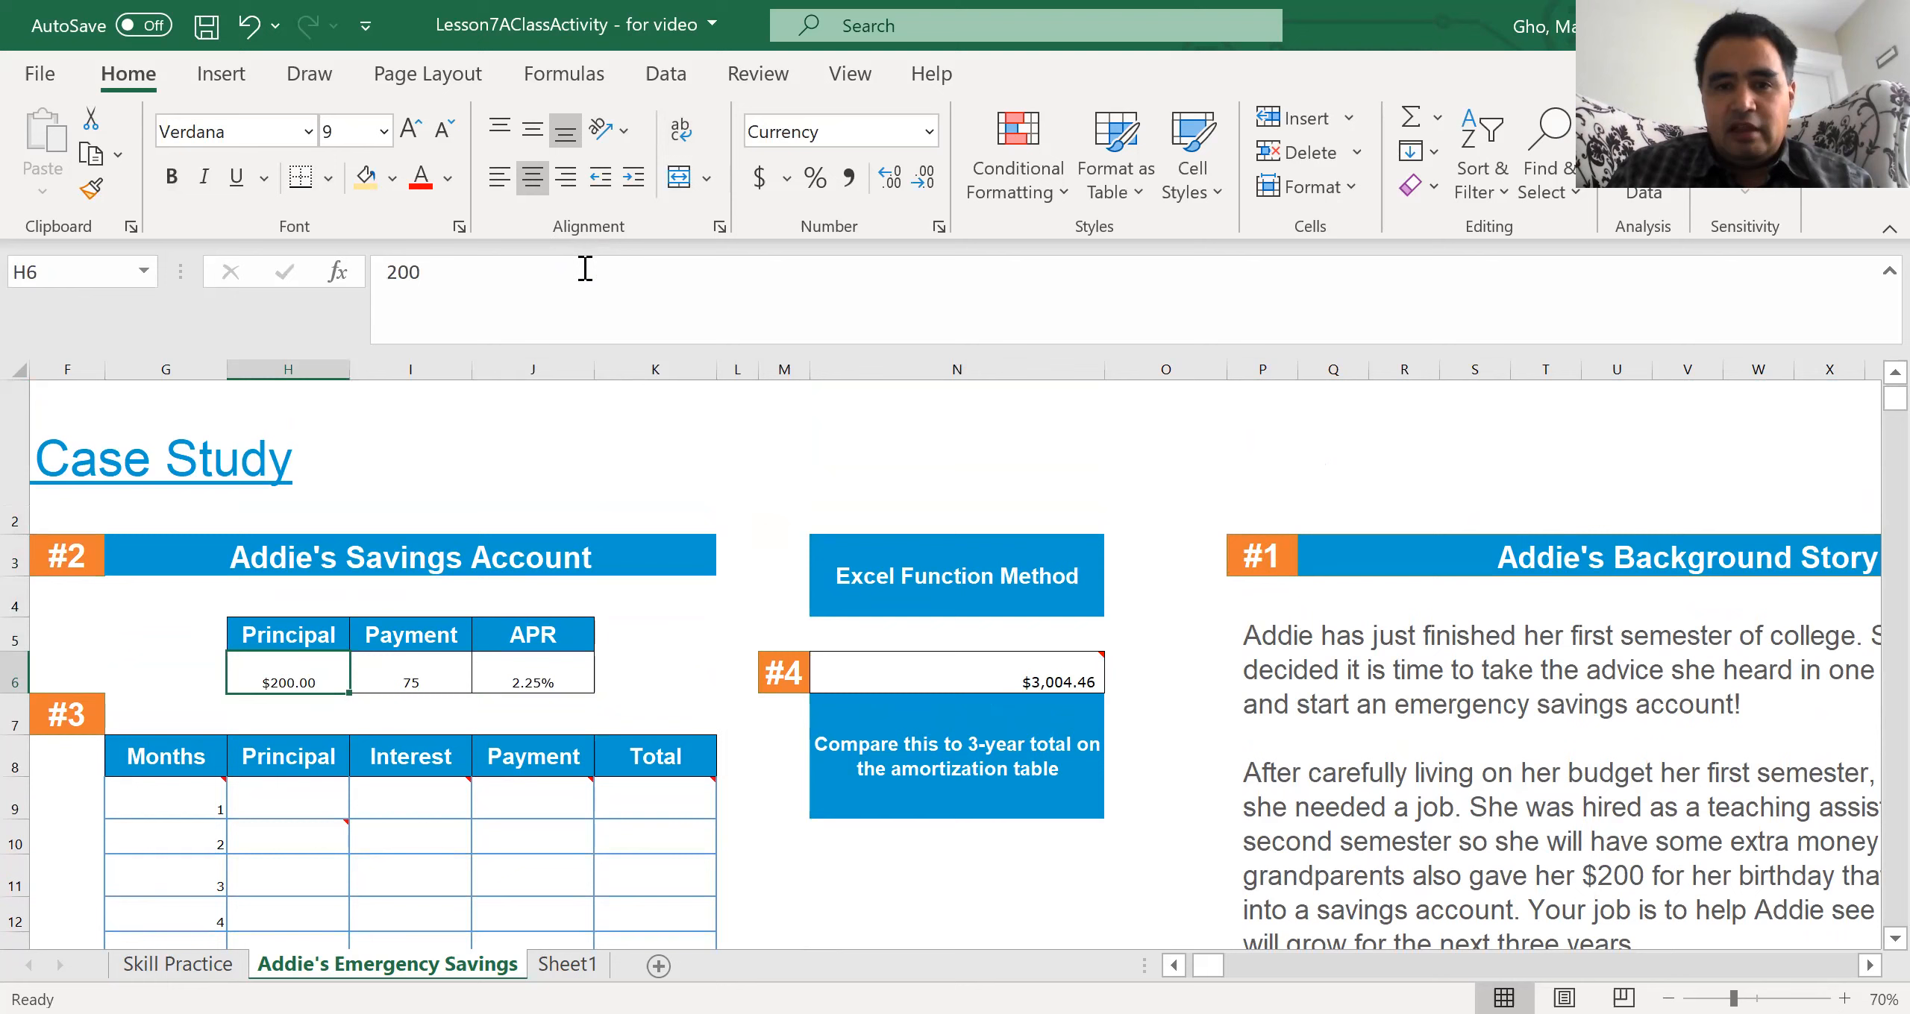
pyautogui.press('Down')
pyautogui.press('Down')
pyautogui.press('Down')
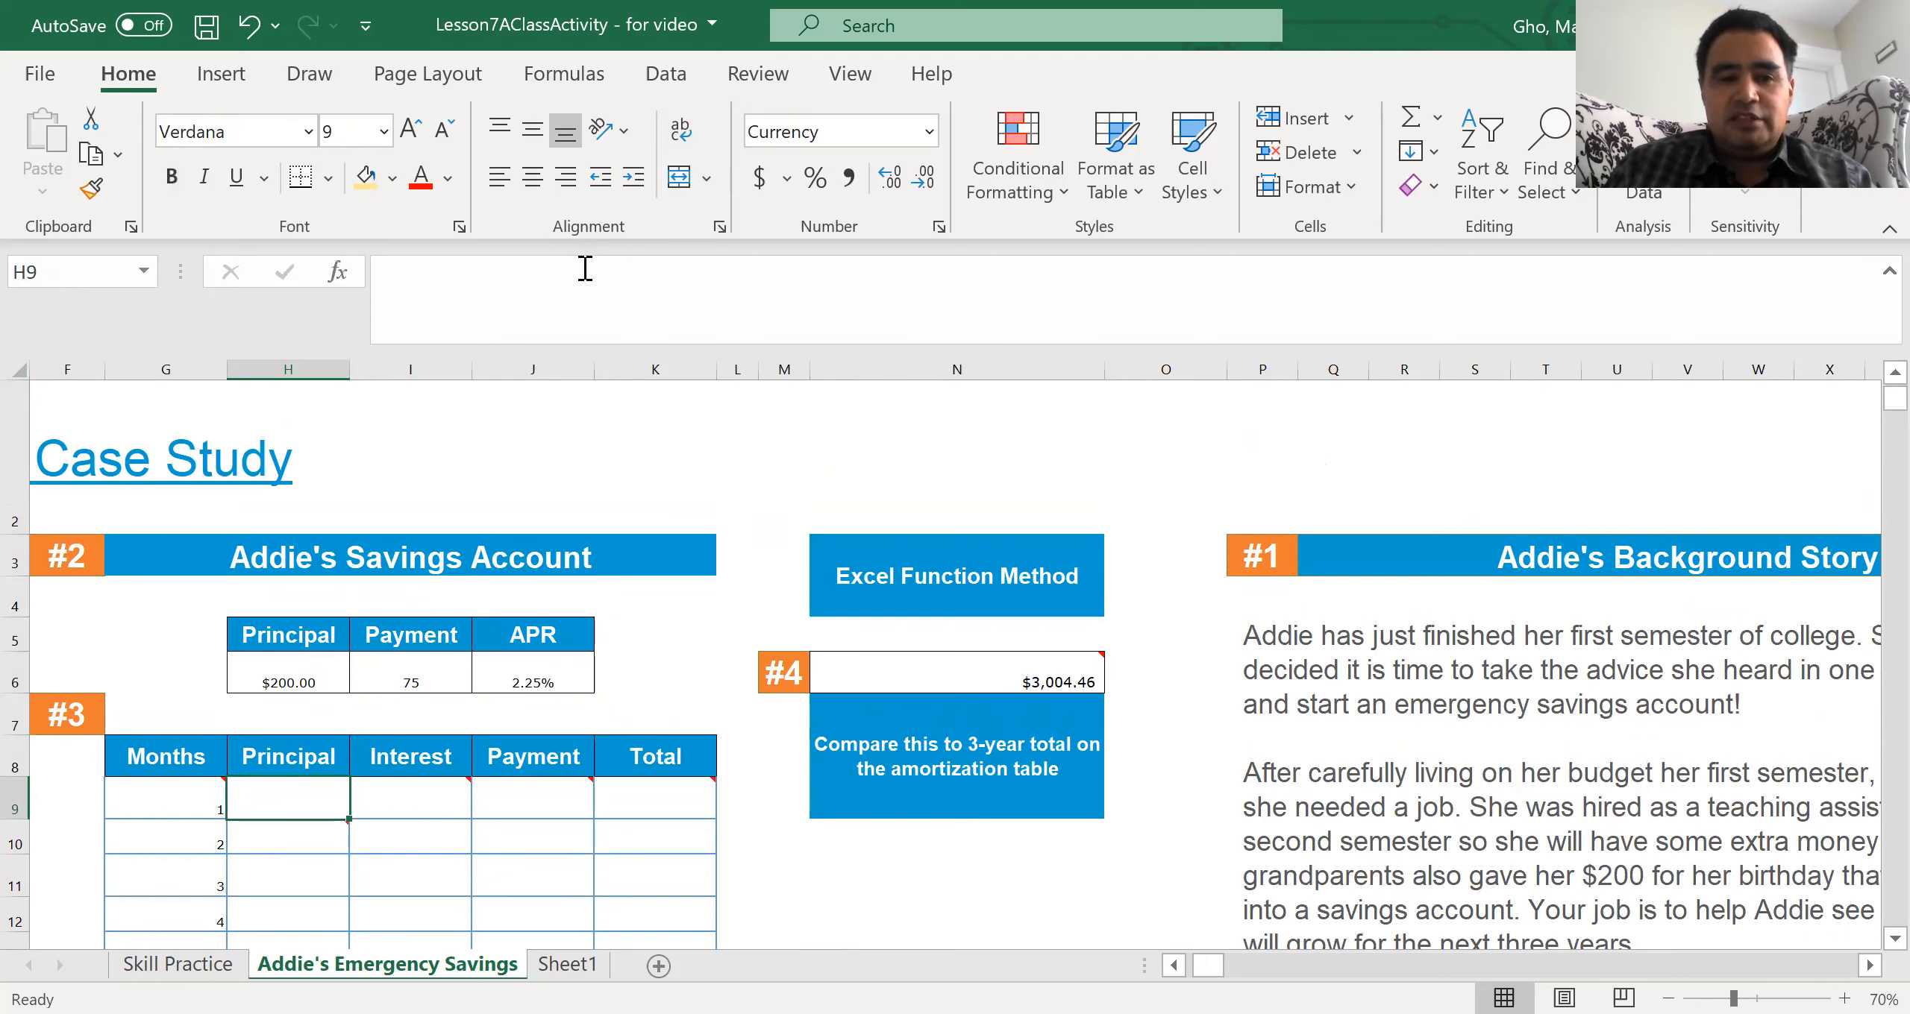
pyautogui.write('=')
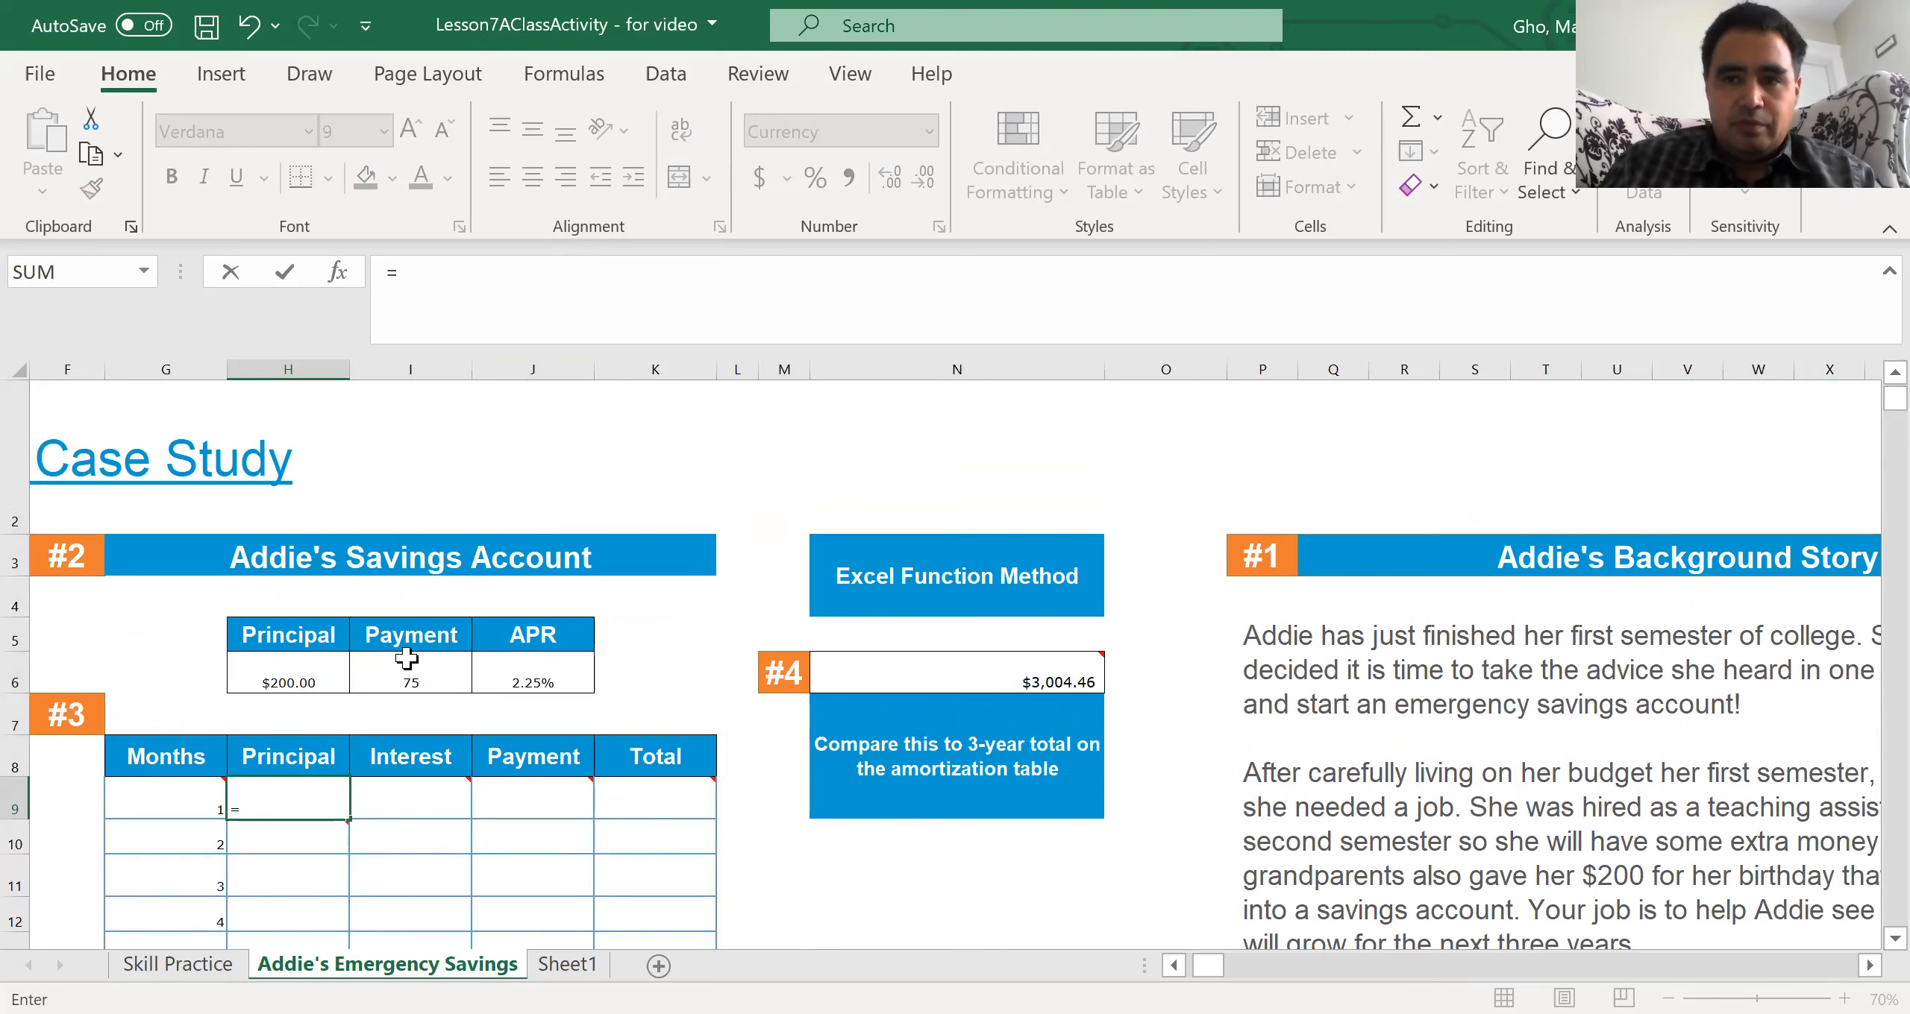
pyautogui.click(291, 675)
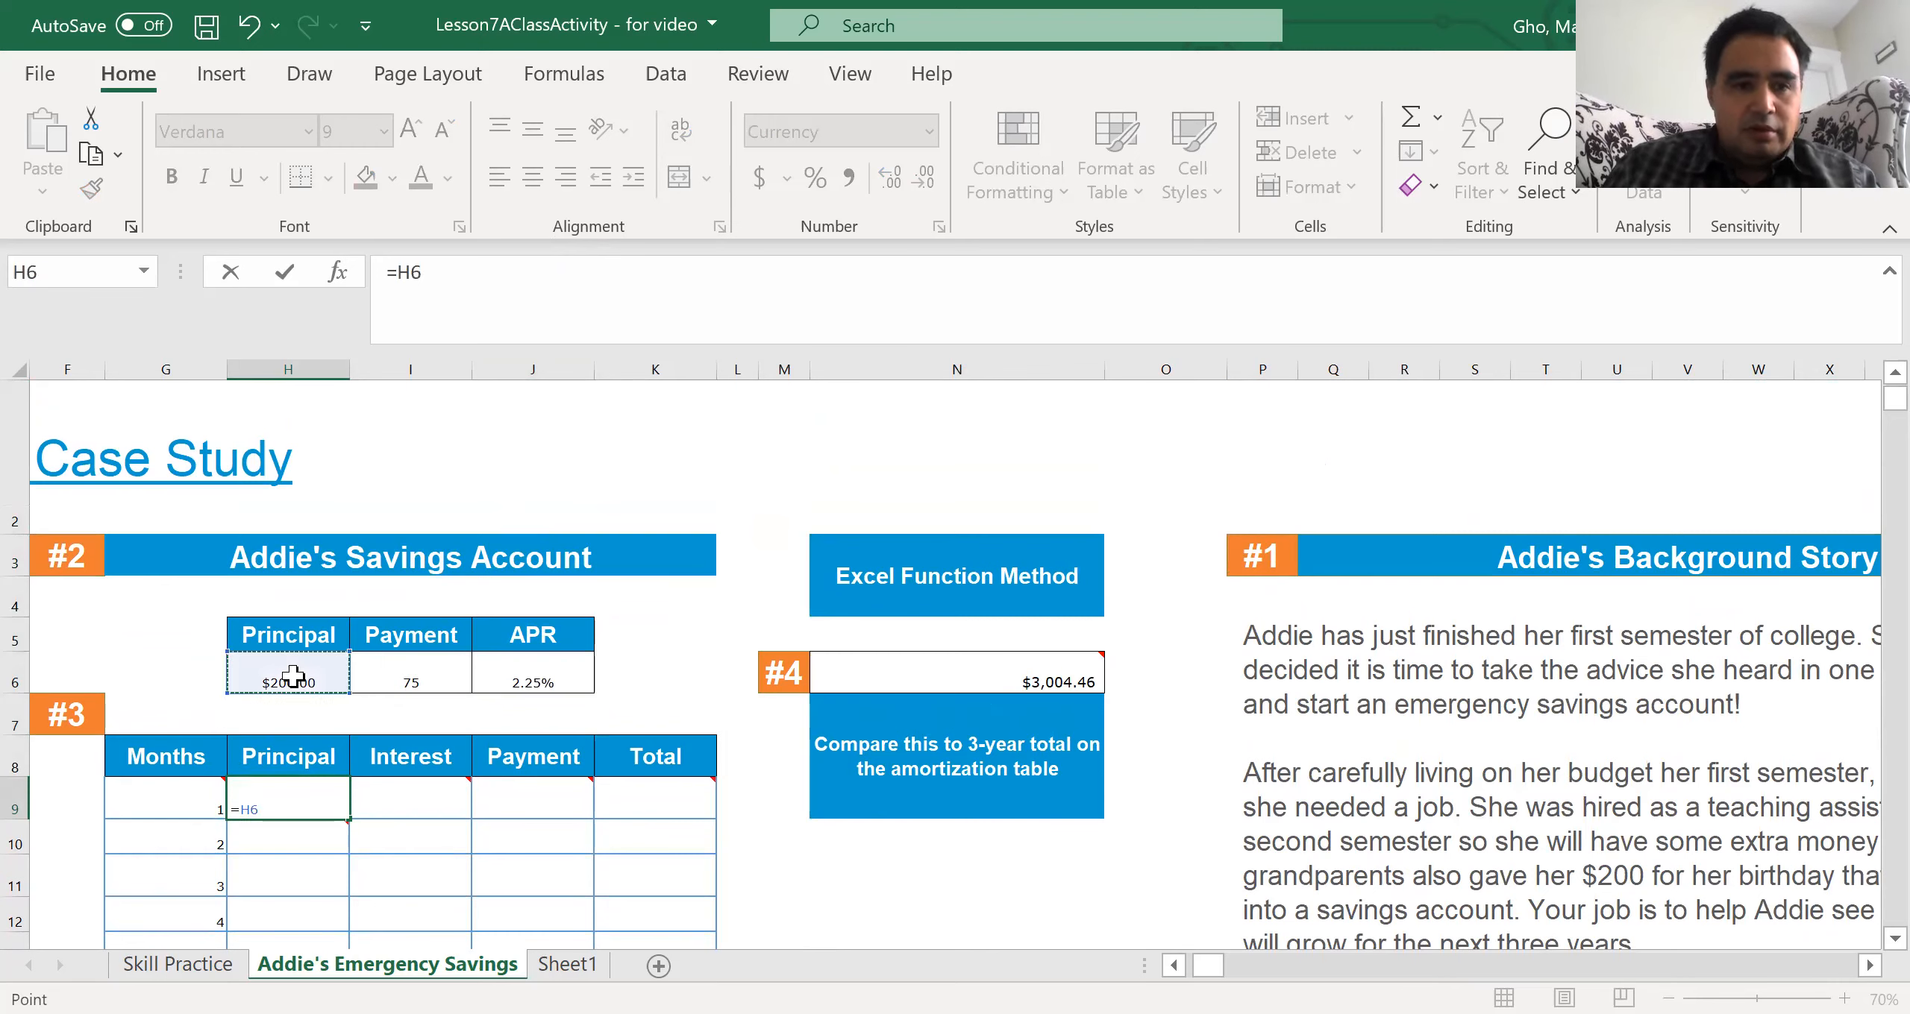
pyautogui.press('Return')
# Step: Calculate month 1's interest in I9 with =J$6/12*H9, keeping the APR row fixed
pyautogui.press('Up')
pyautogui.press('Right')
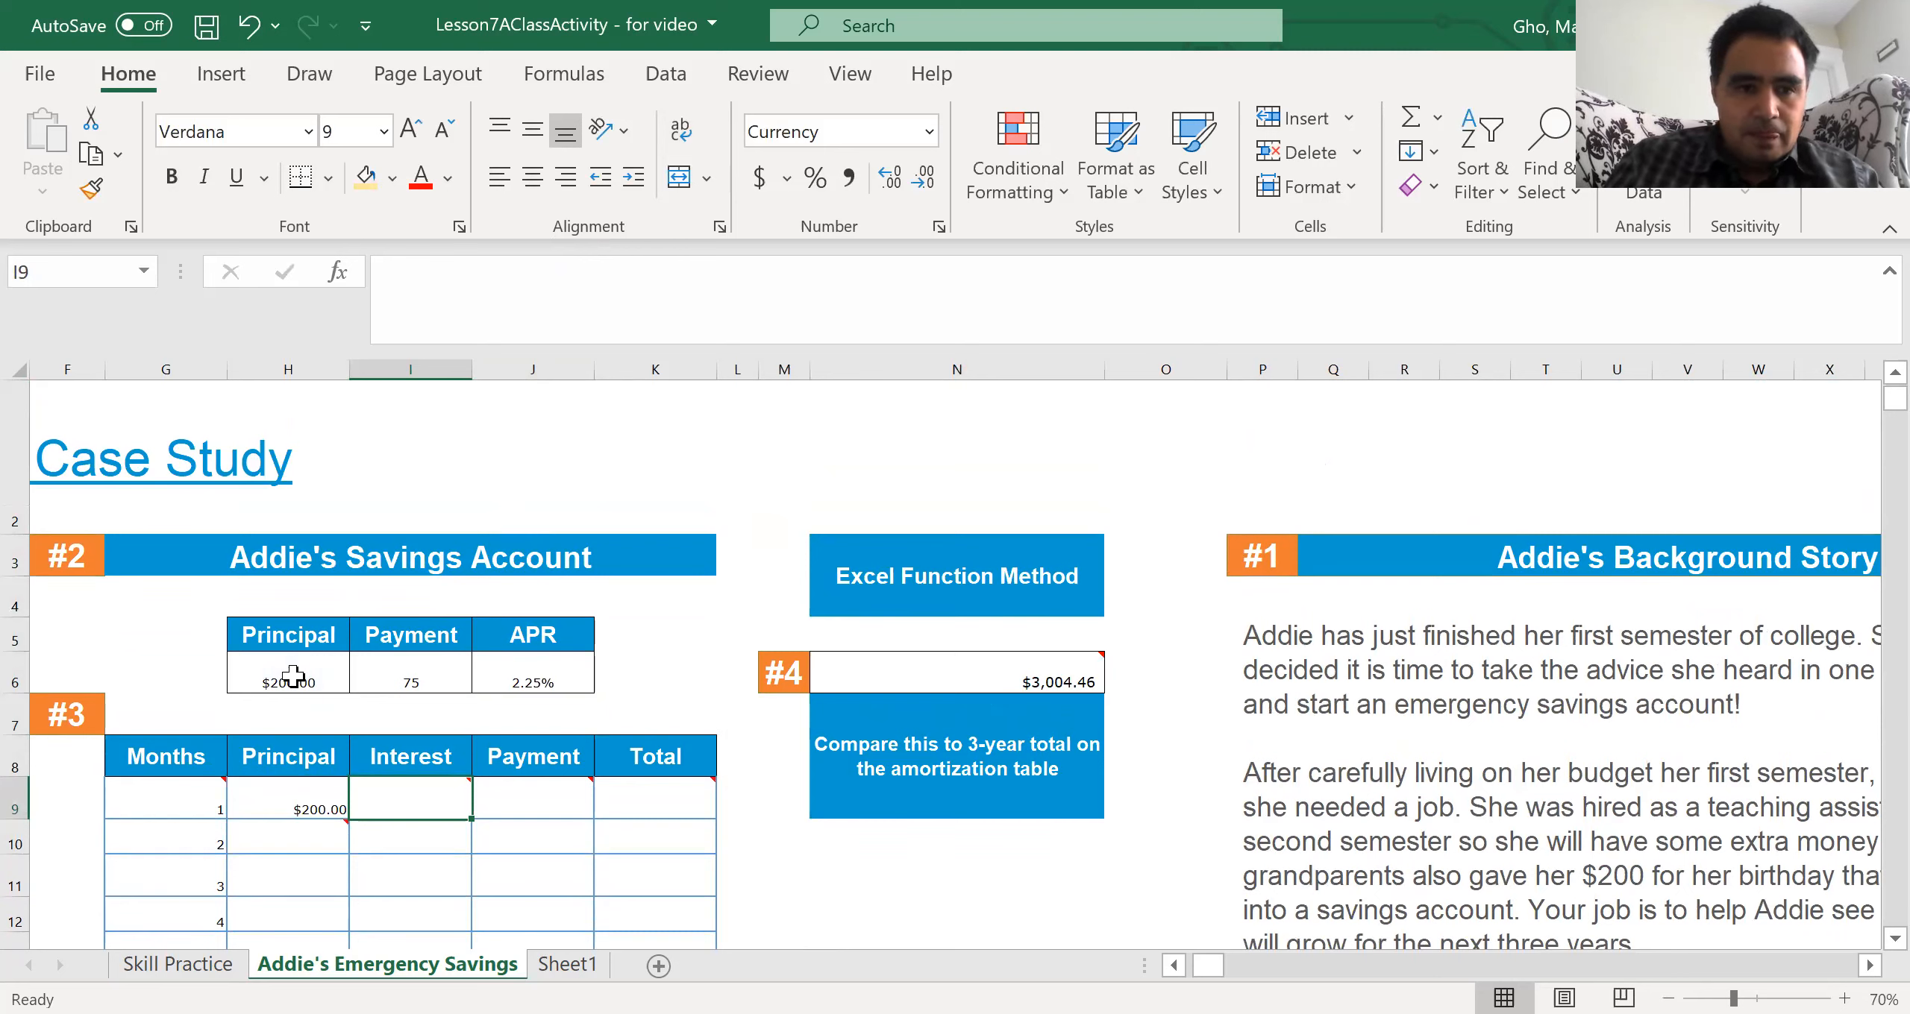
pyautogui.write('=')
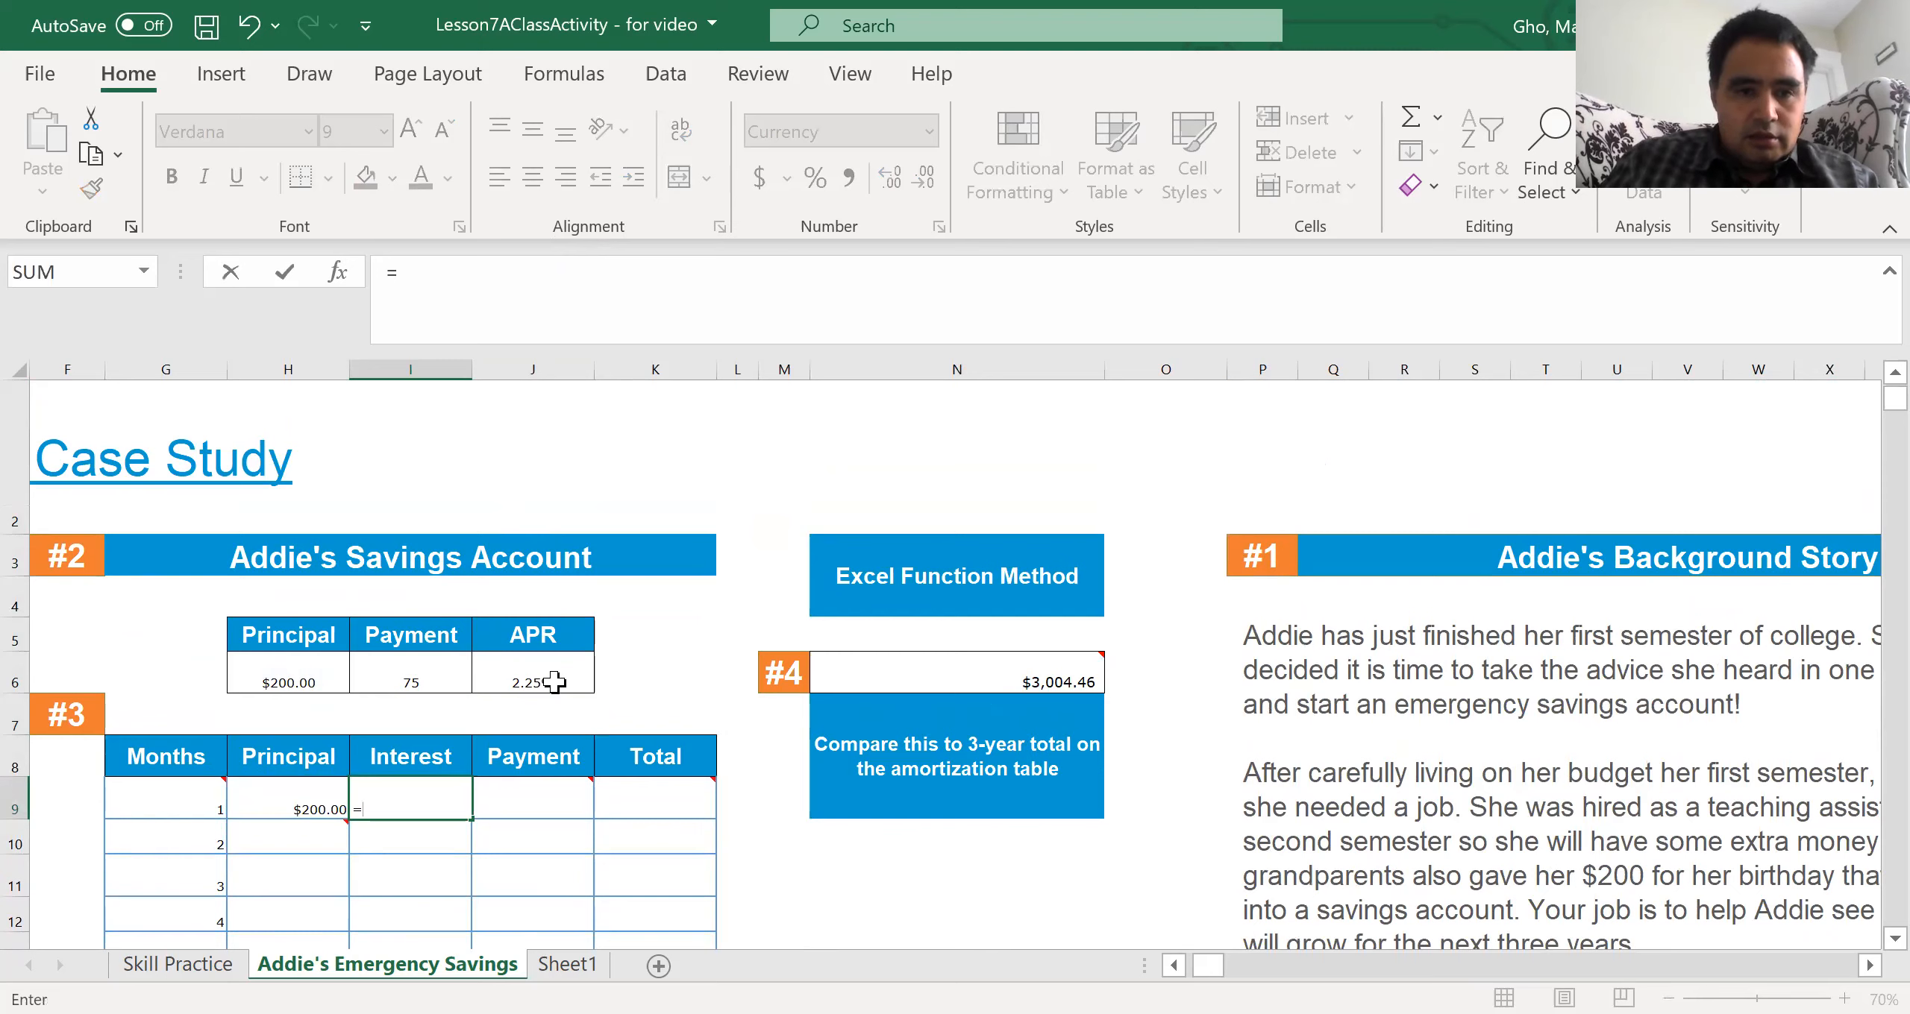
pyautogui.click(532, 677)
pyautogui.write('/')
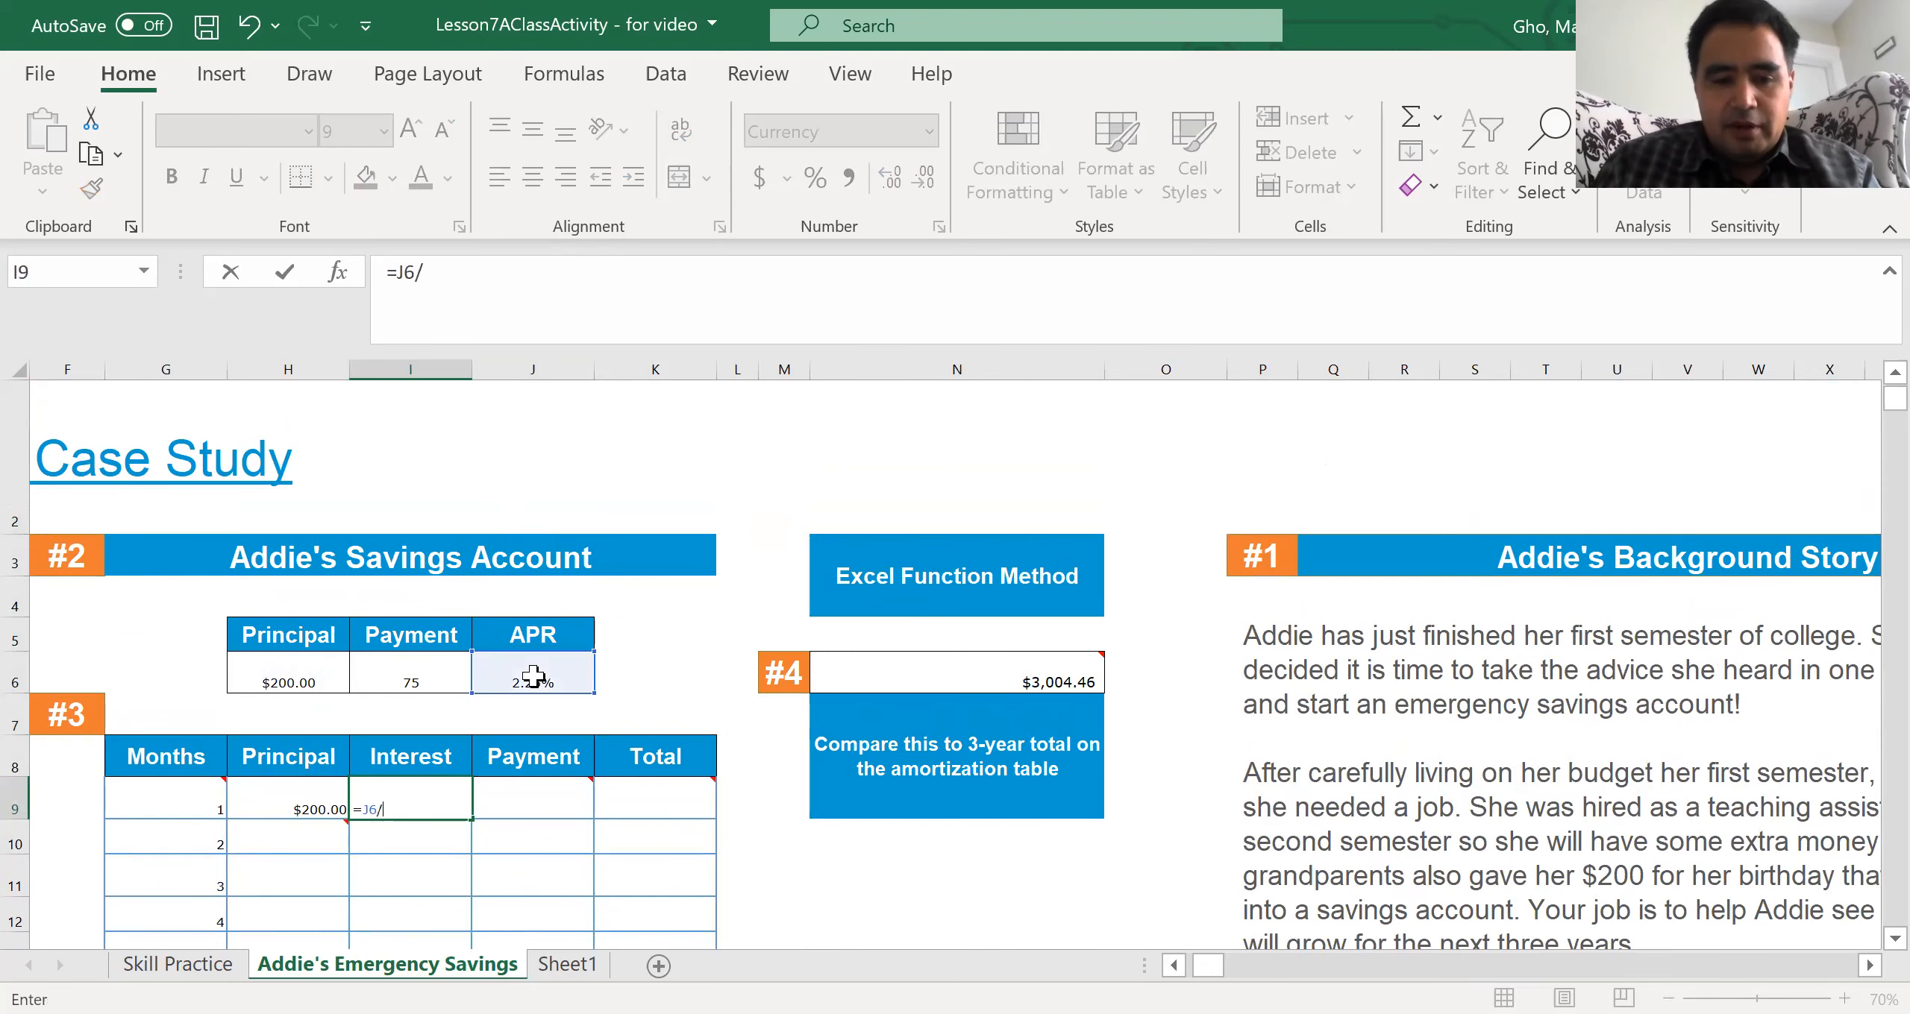
pyautogui.write('12*')
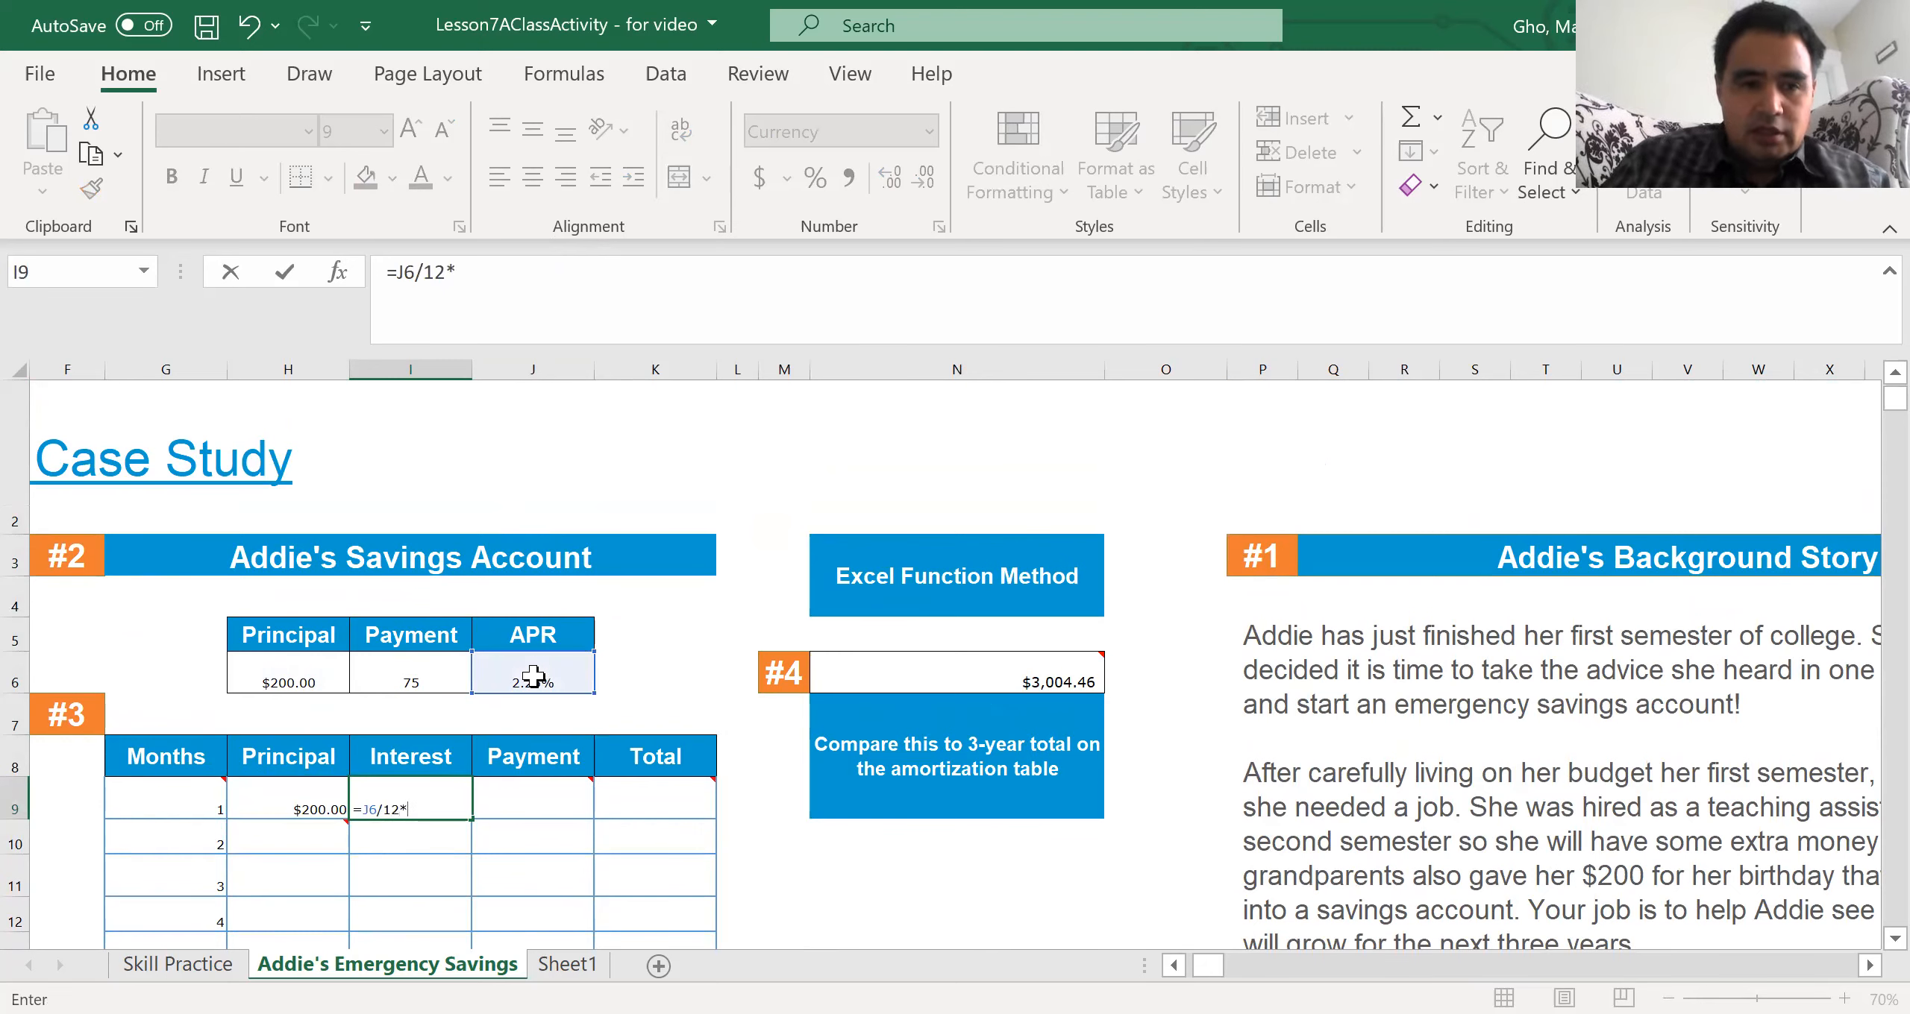
pyautogui.click(300, 796)
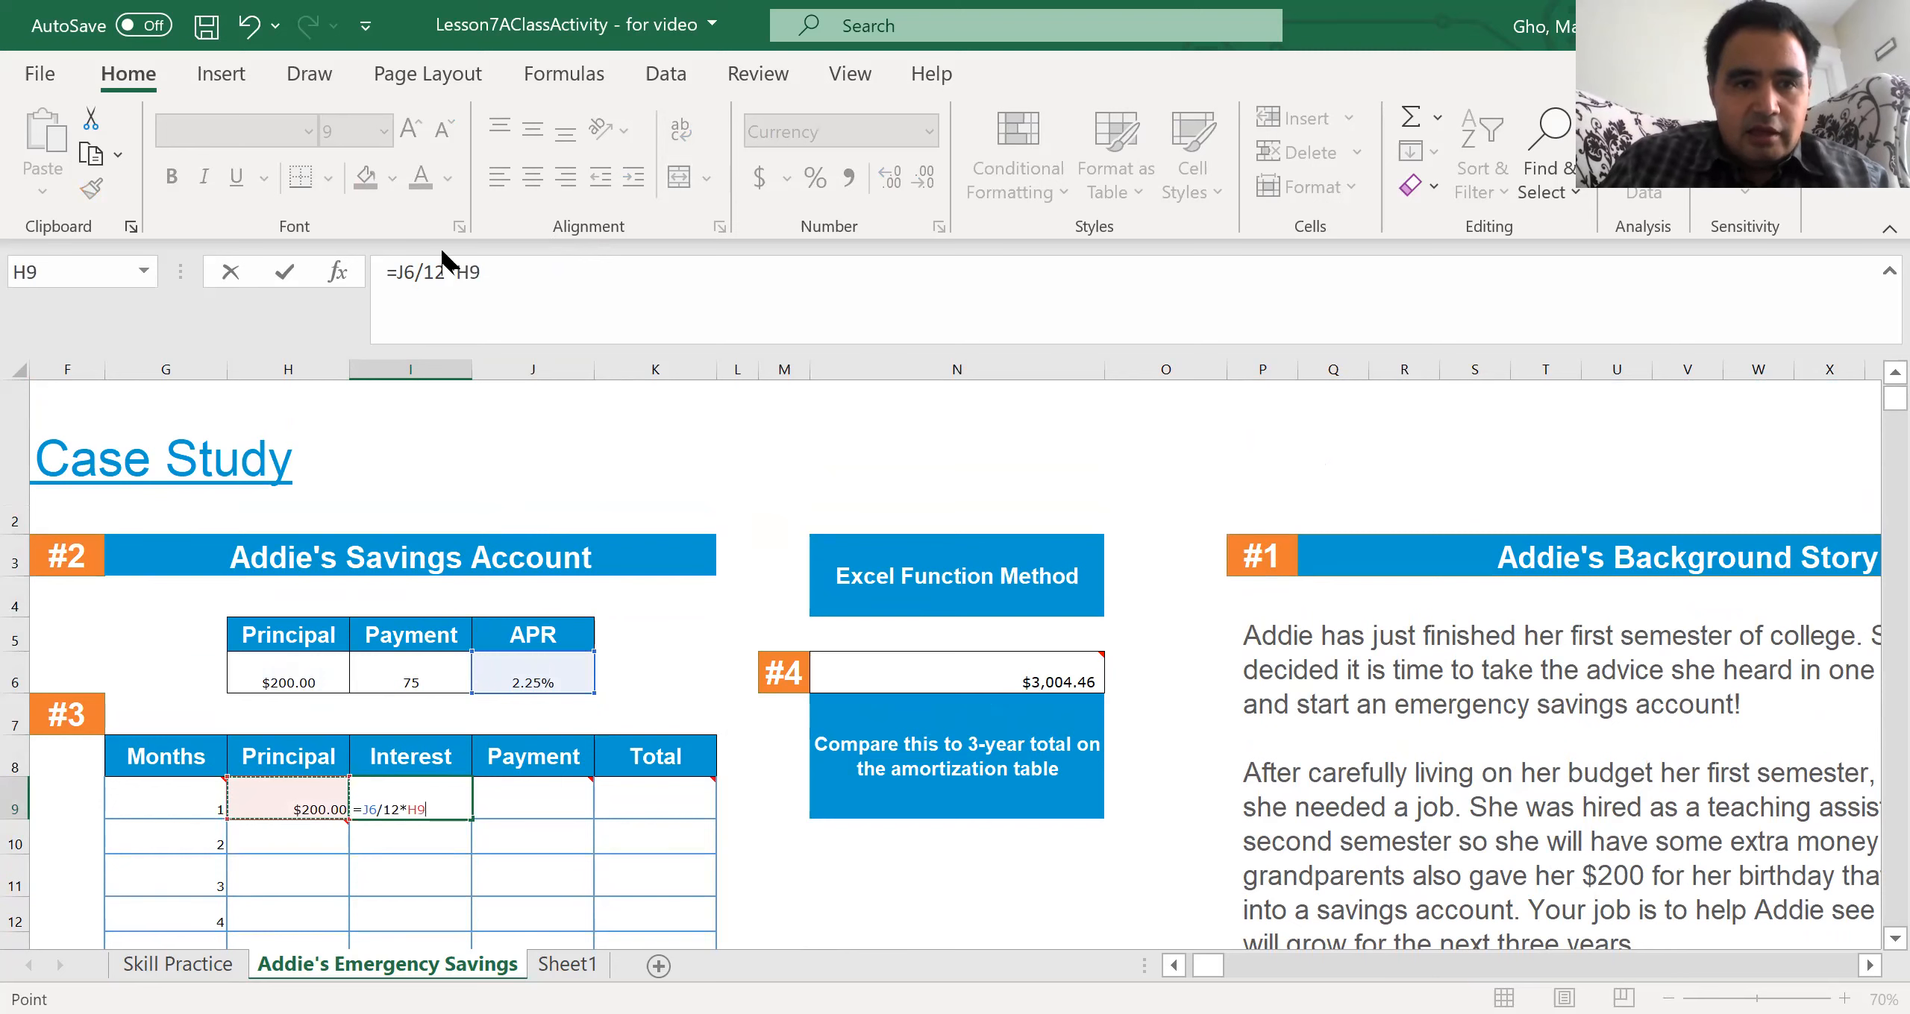
pyautogui.click(410, 271)
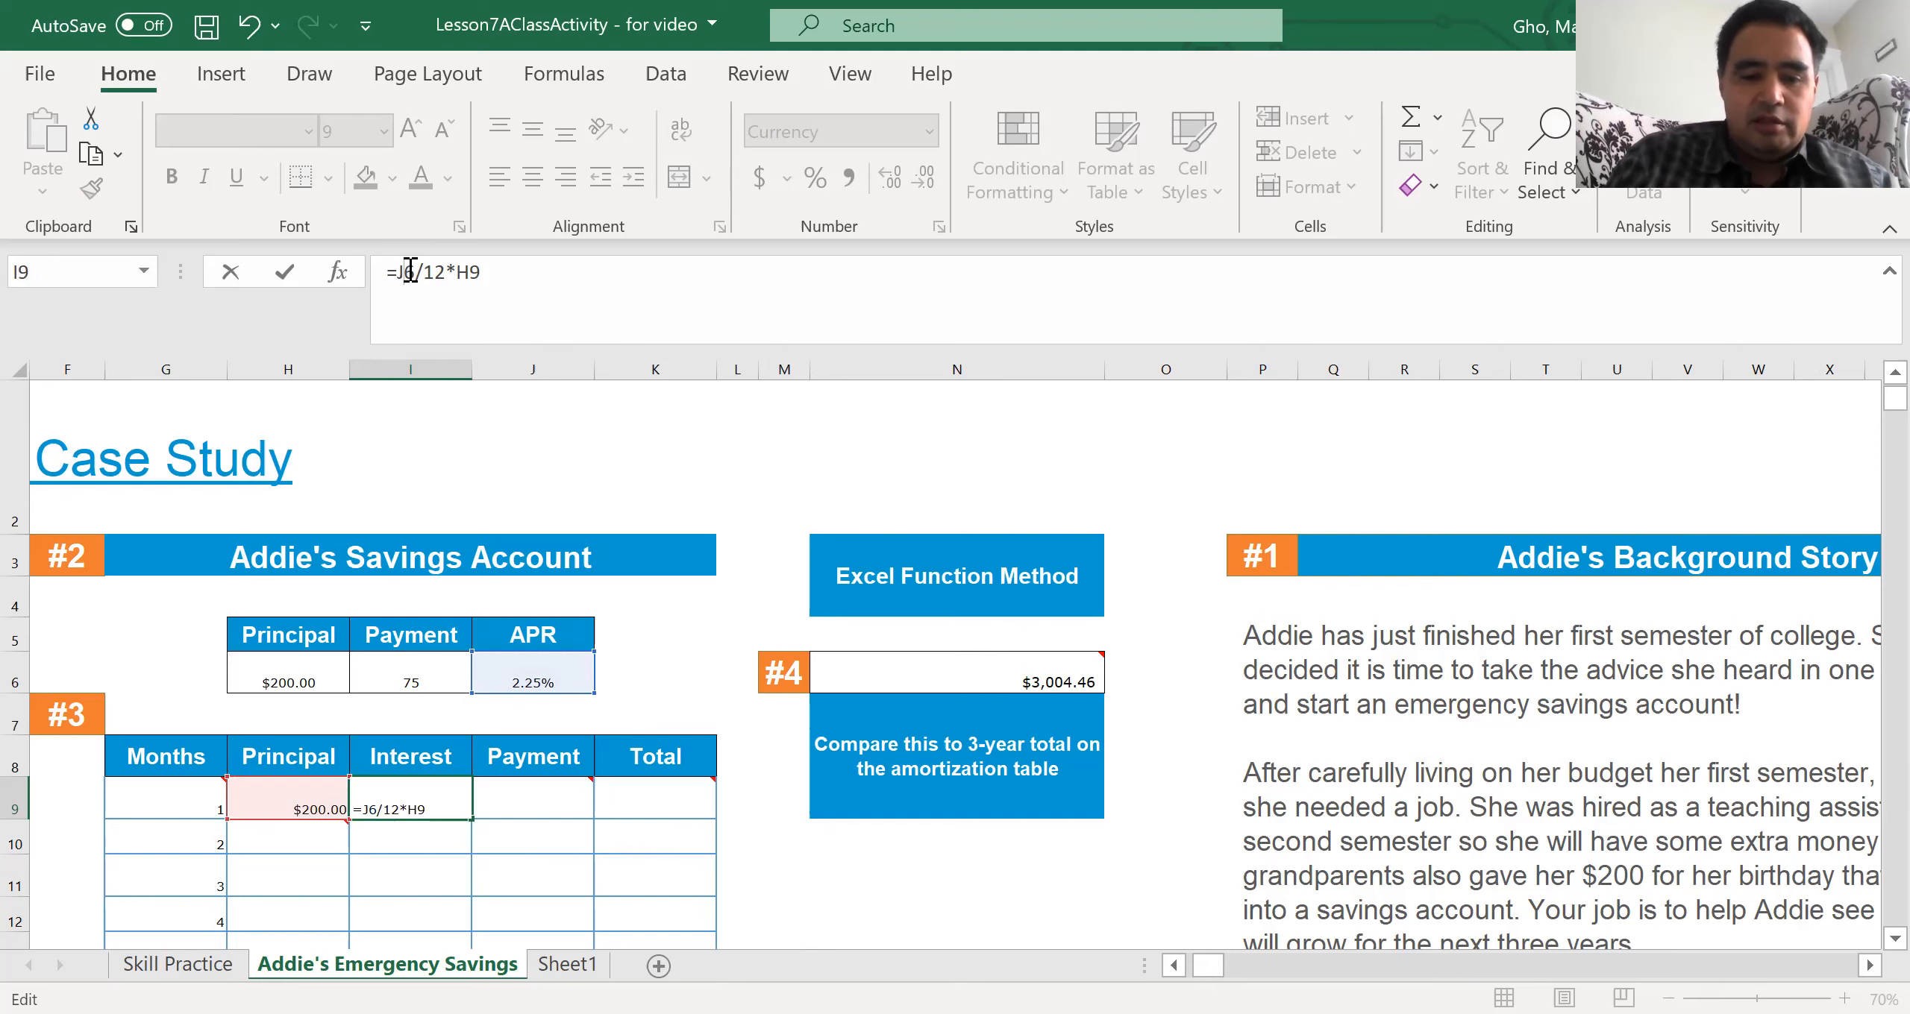
pyautogui.write('$')
pyautogui.press('Return')
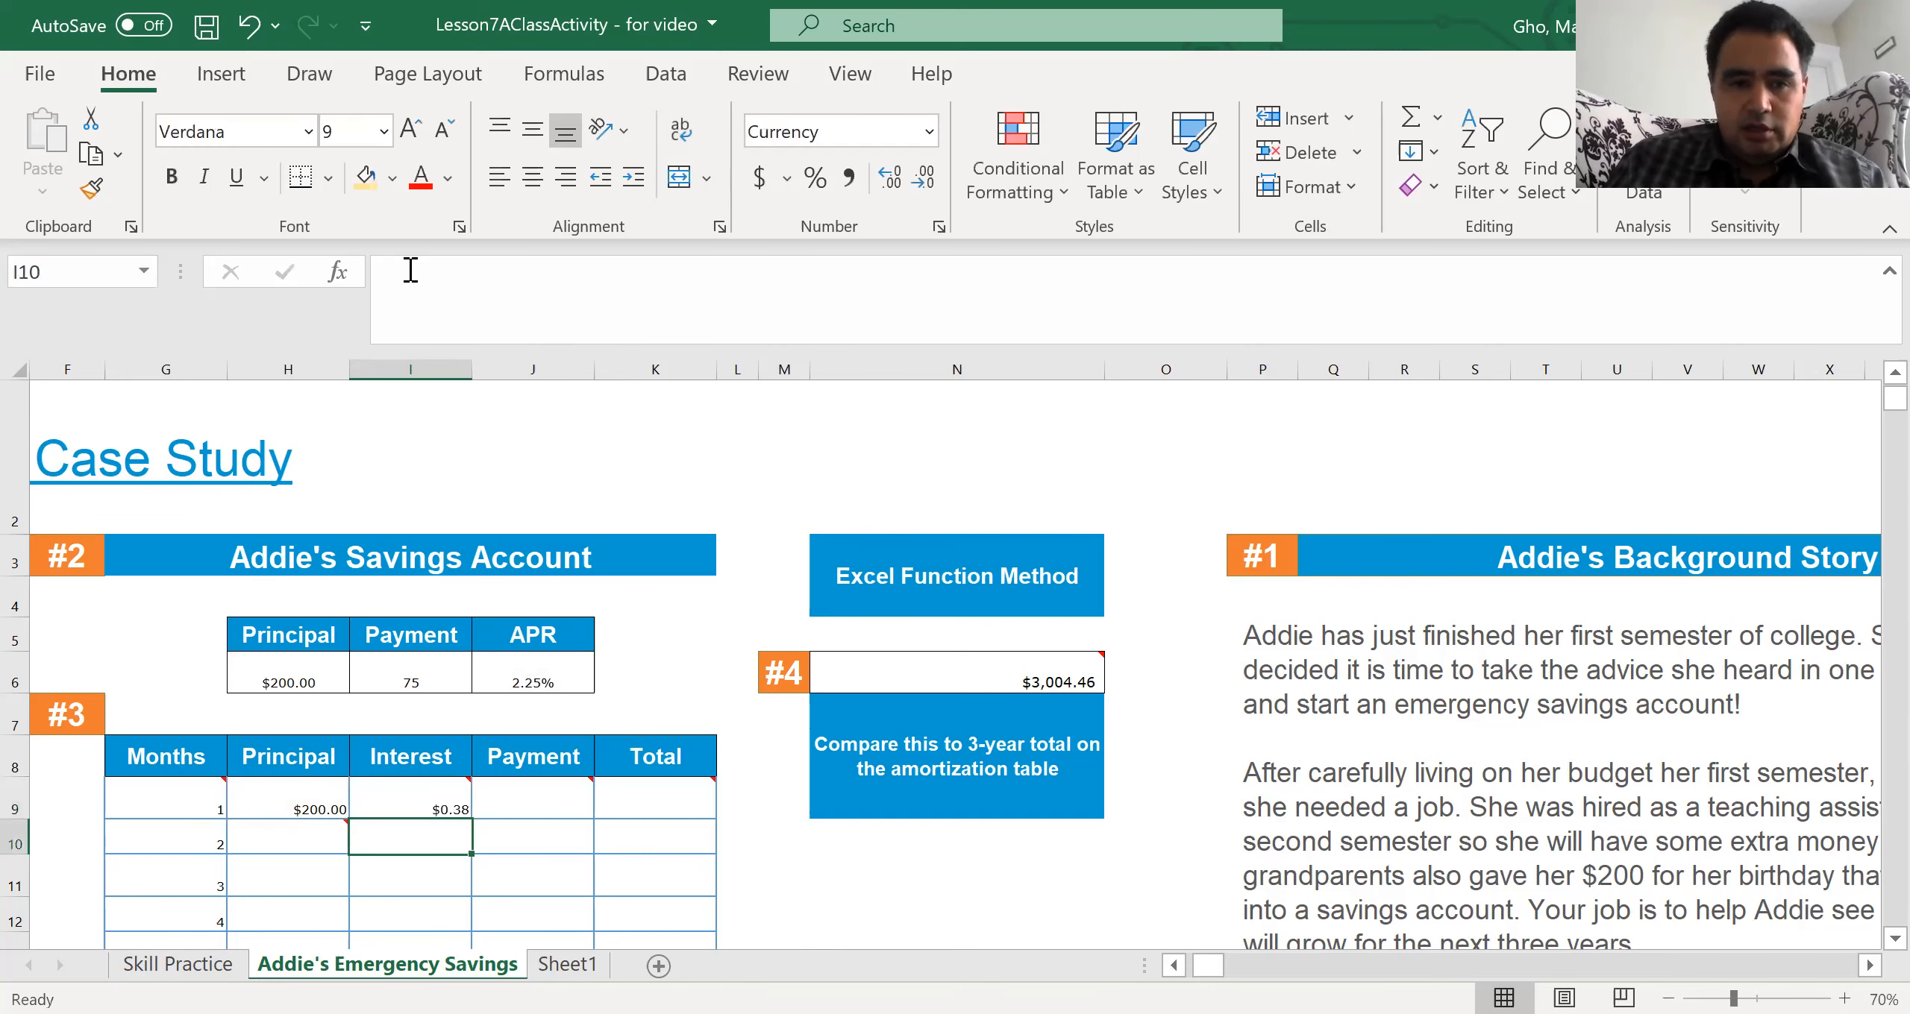
# Step: Link month 1's payment in J9 to the account's payment amount with =I6
pyautogui.press('Up')
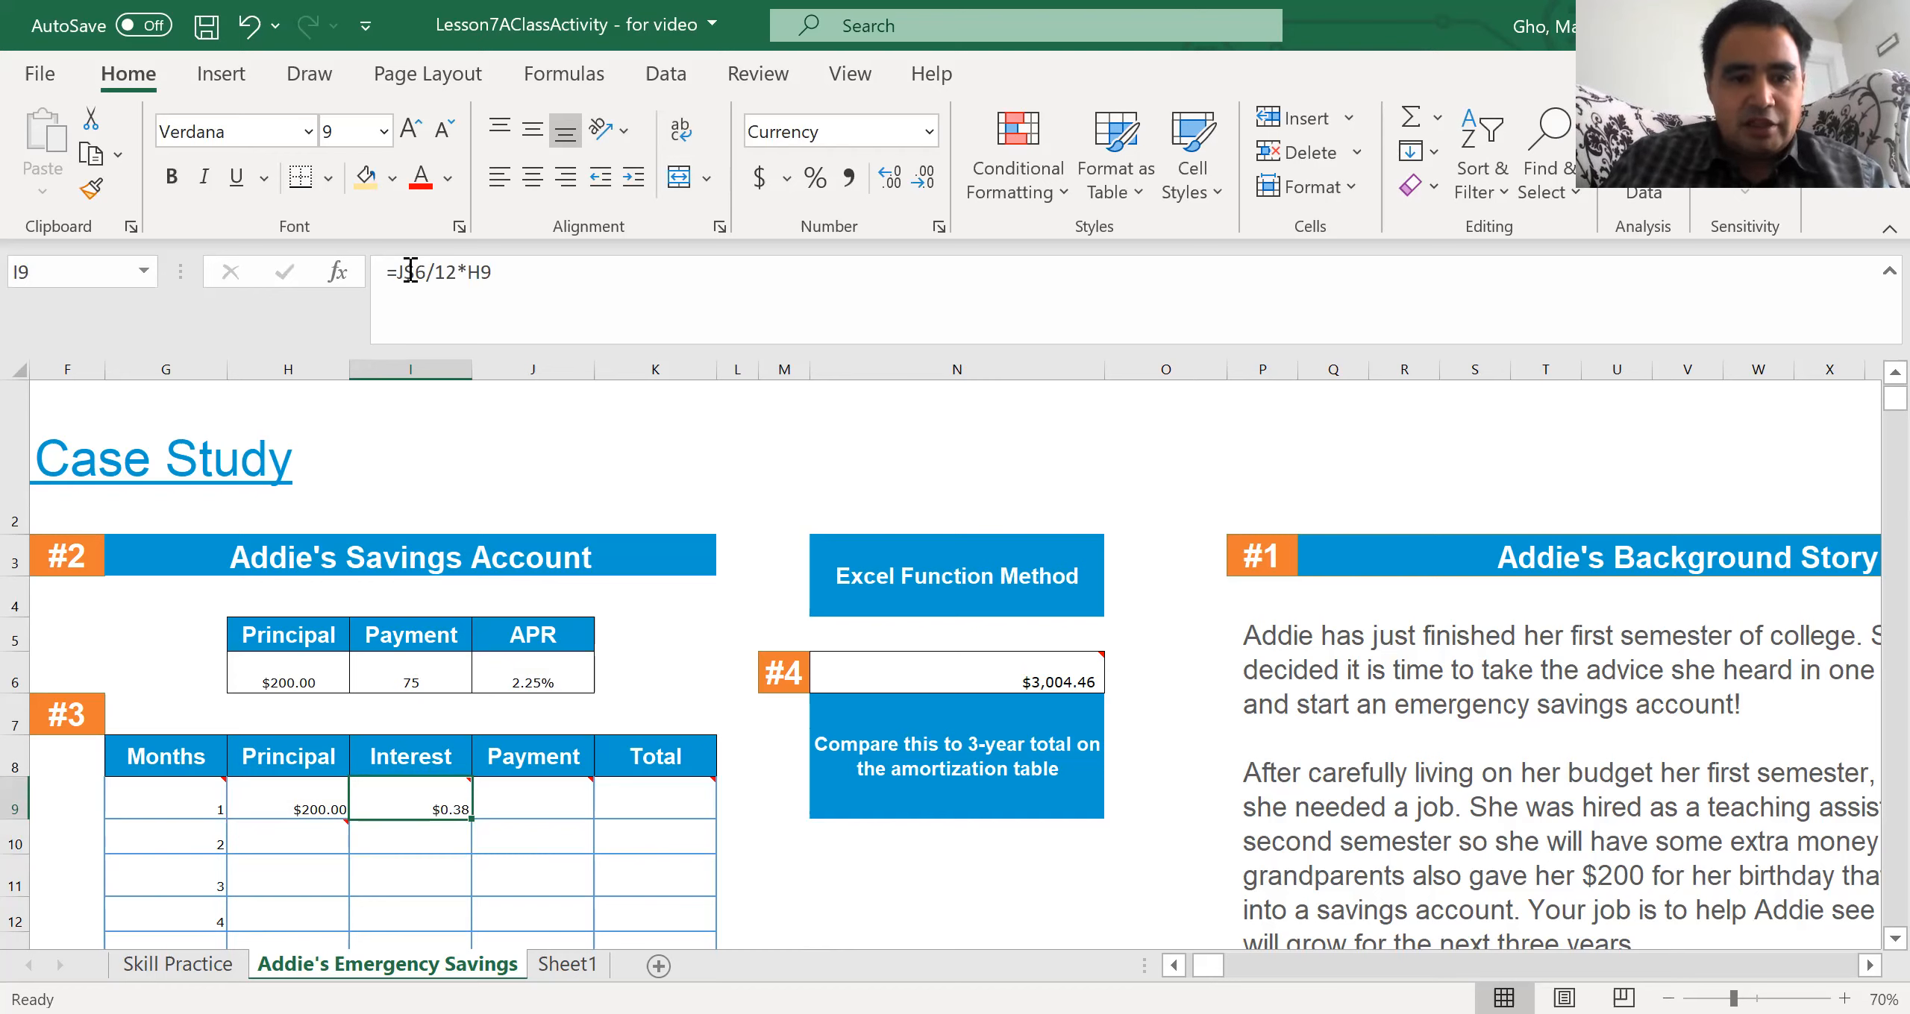
pyautogui.press('Right')
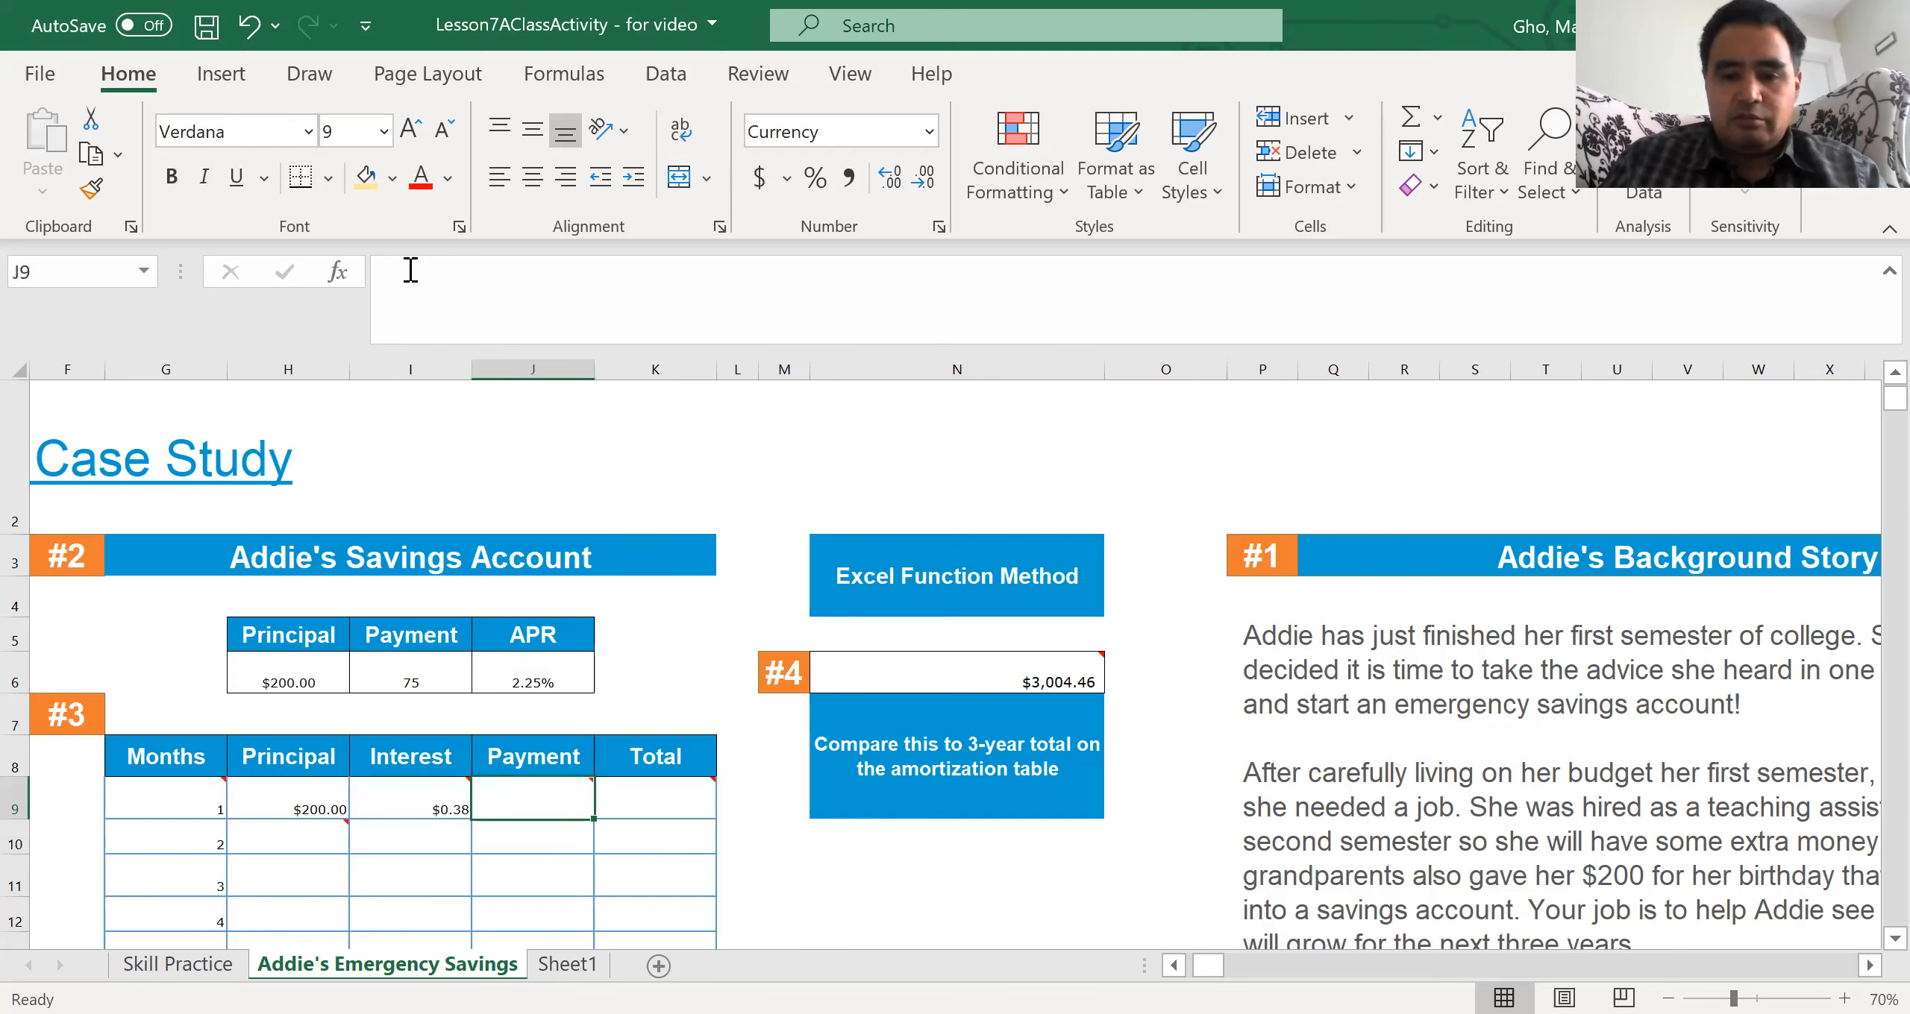
pyautogui.write('7')
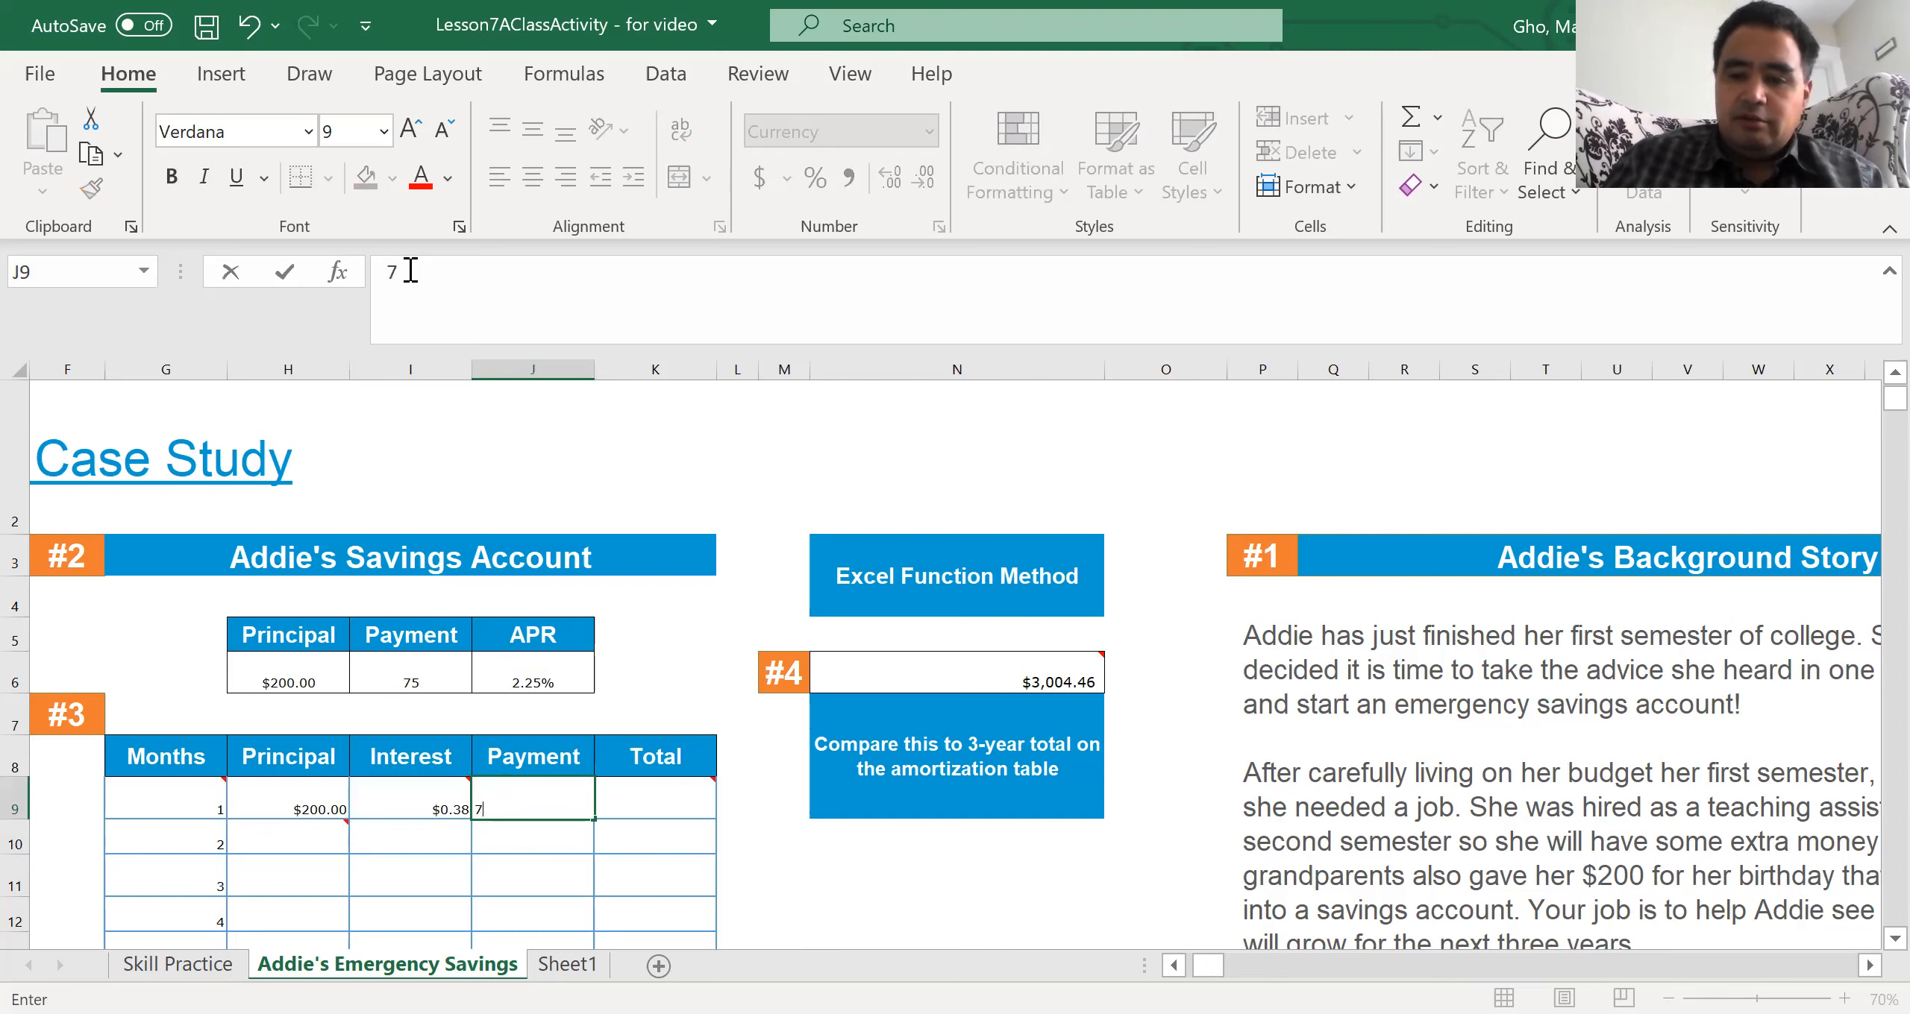
pyautogui.press('BackSpace')
pyautogui.write('=')
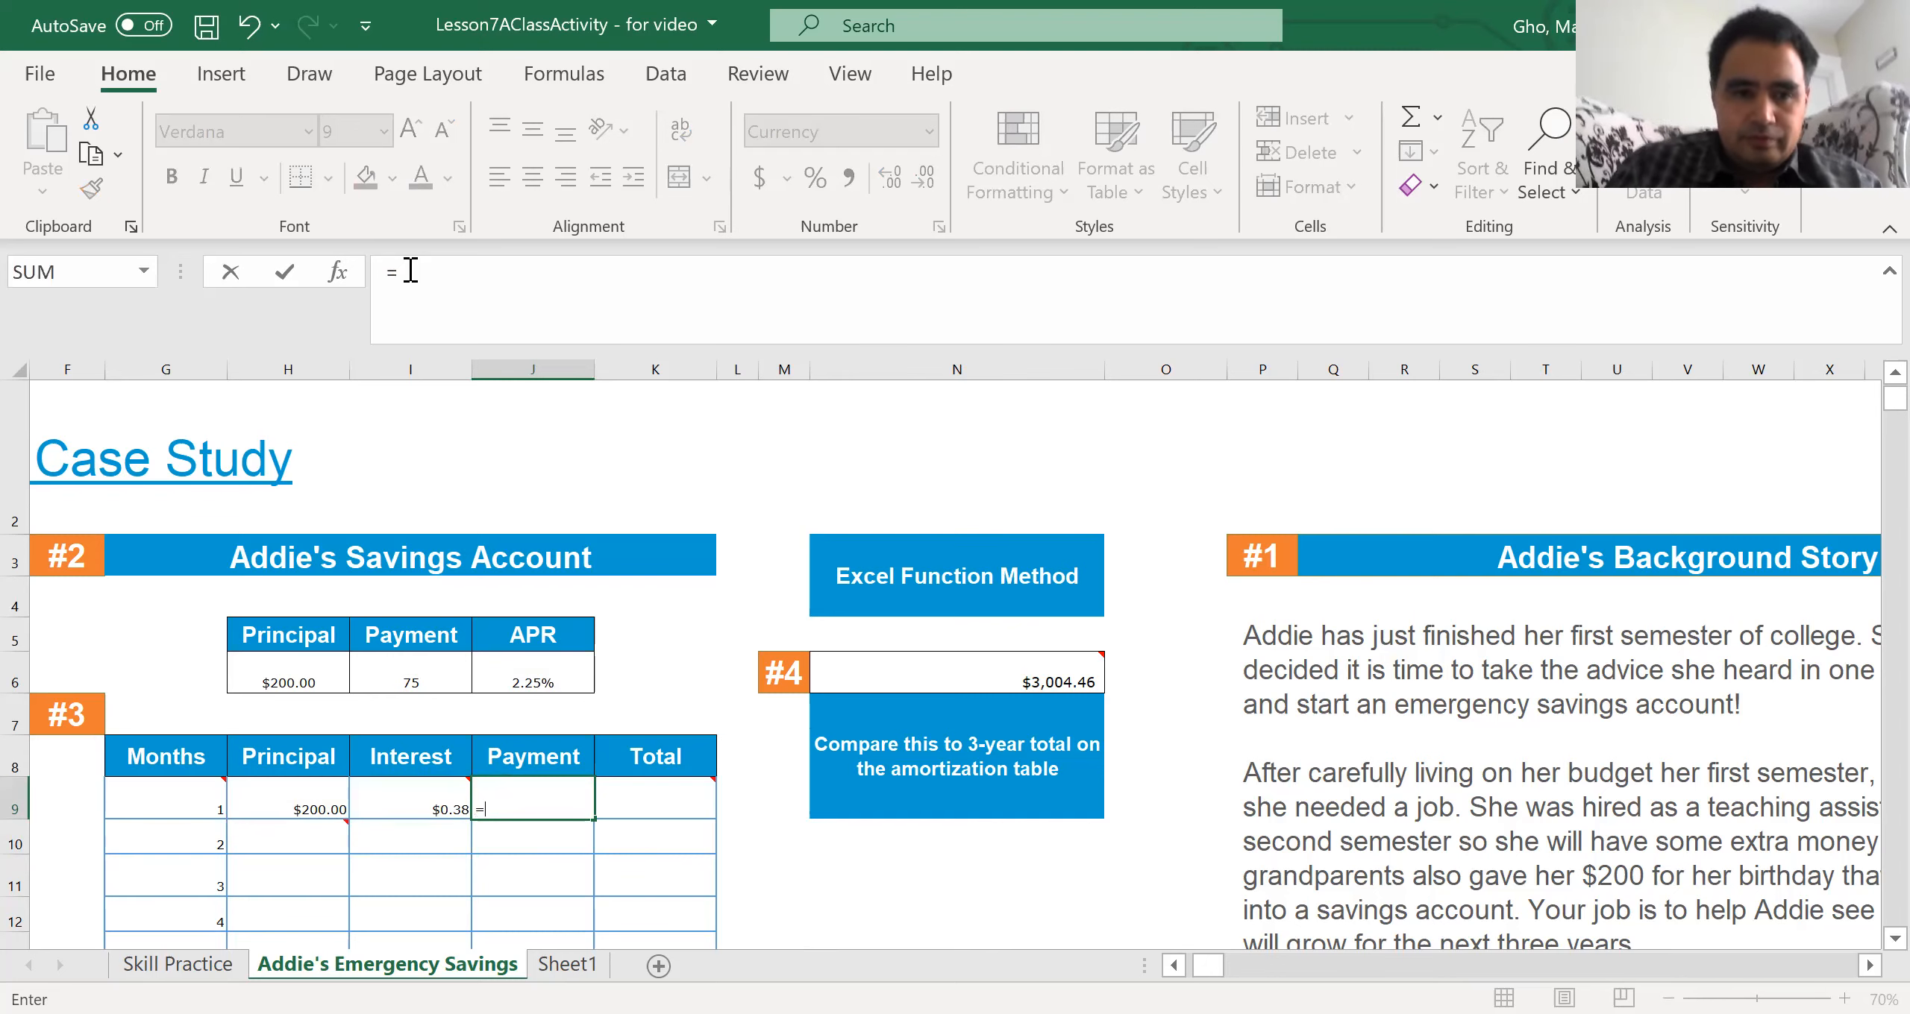
pyautogui.click(389, 676)
pyautogui.press('Tab')
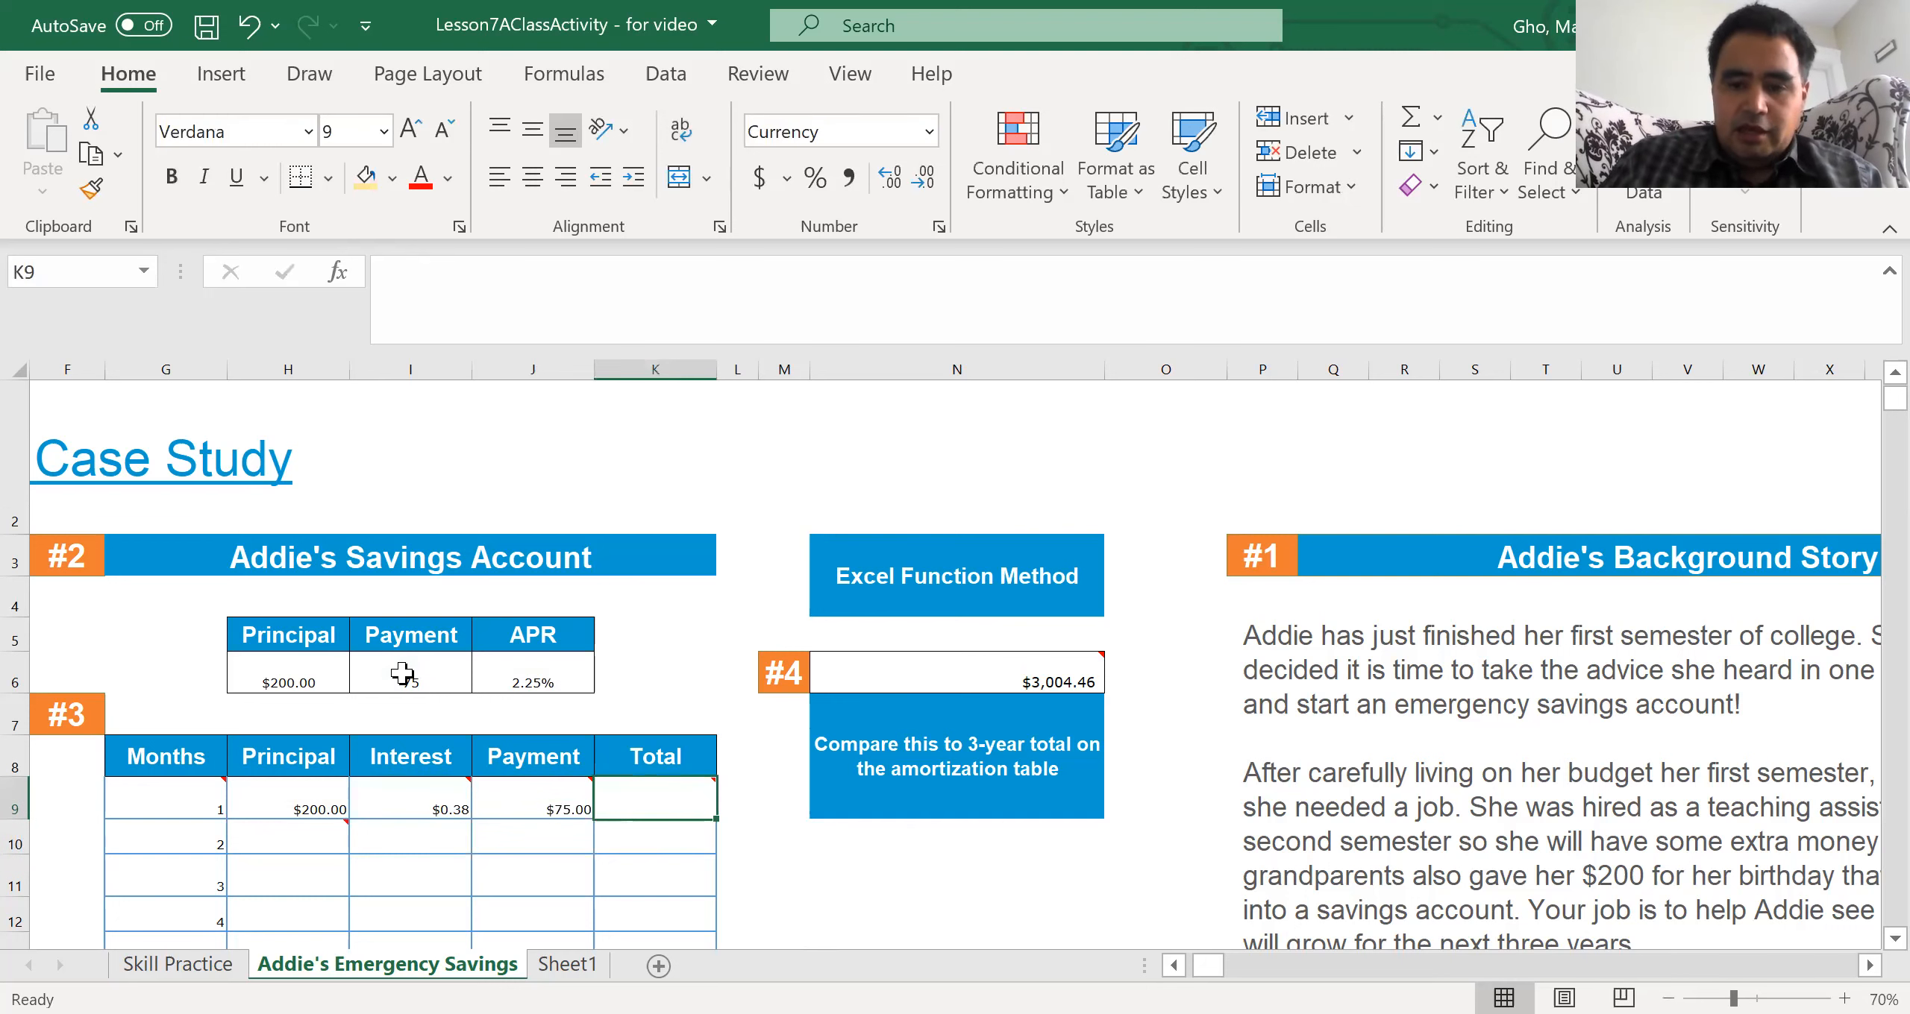
# Step: Total month 1's principal, interest and payment in K9 with =SUM(H9:J9)
pyautogui.write('=')
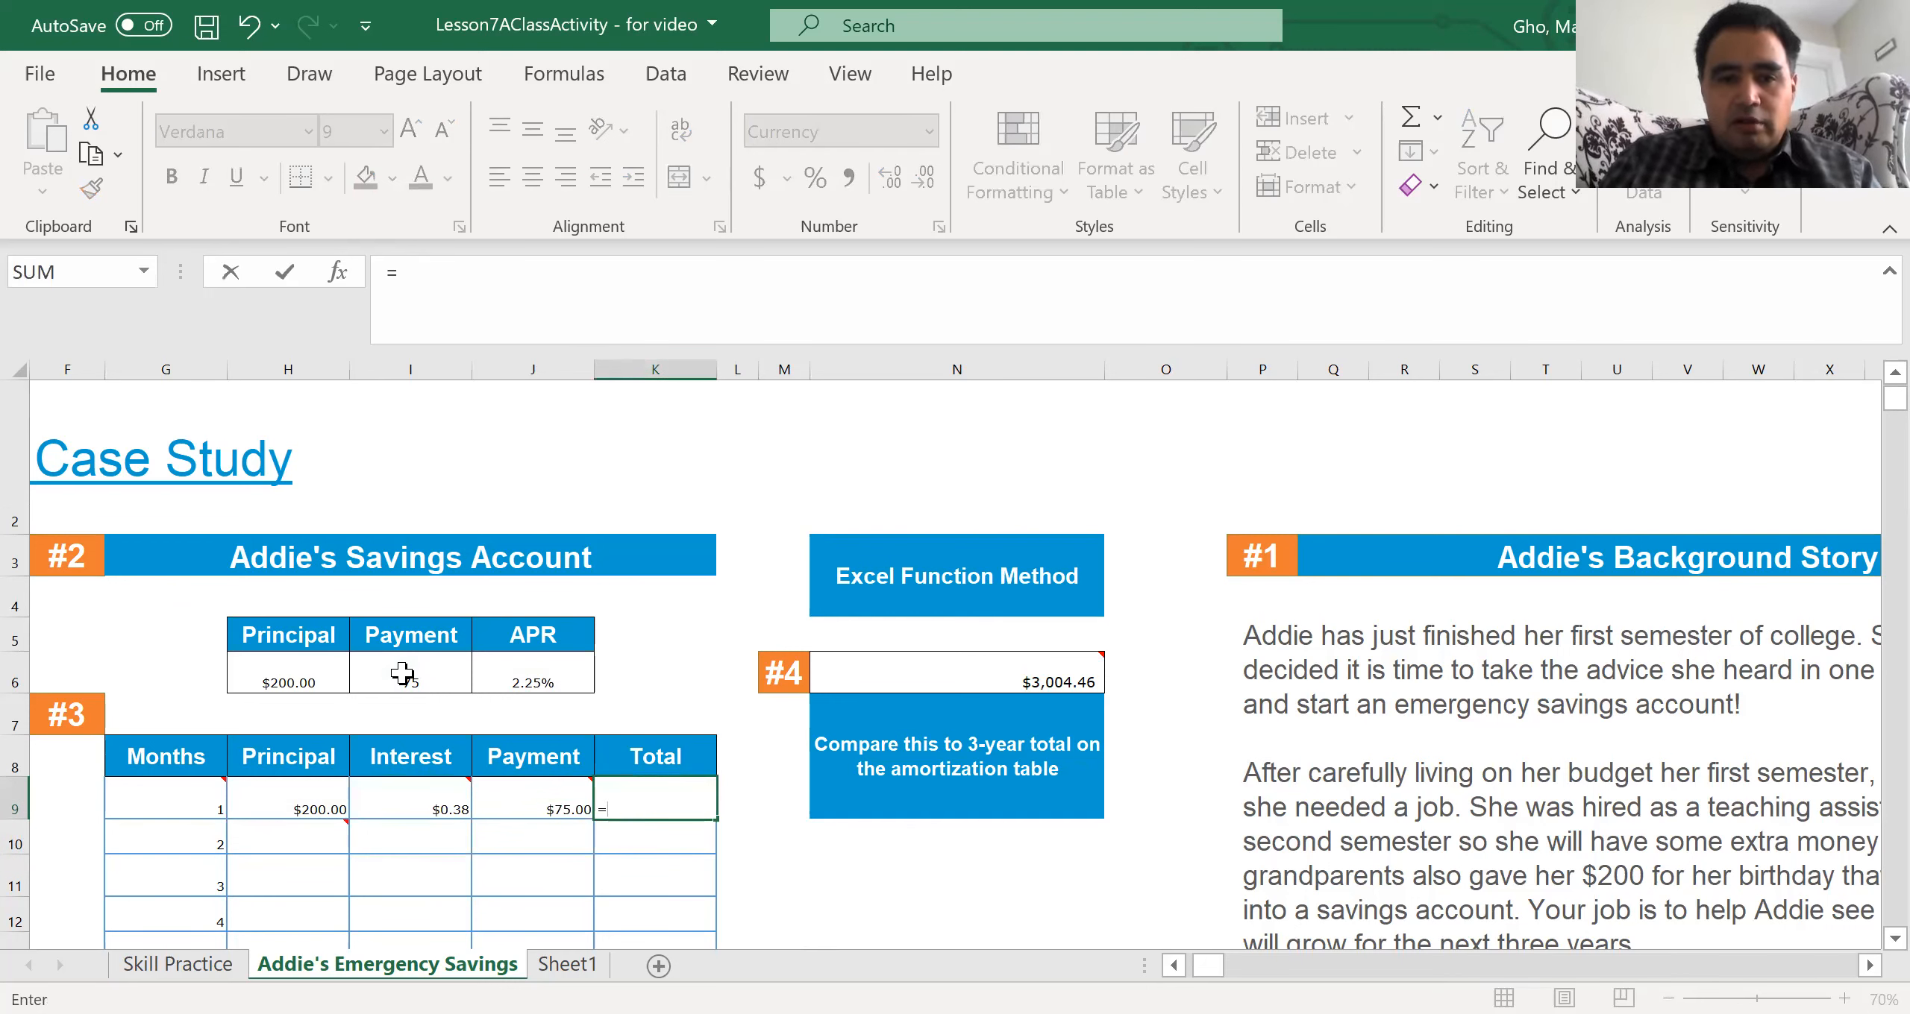
pyautogui.write('sum(')
pyautogui.moveTo(287, 804); pyautogui.dragTo(485, 802)
pyautogui.press('Return')
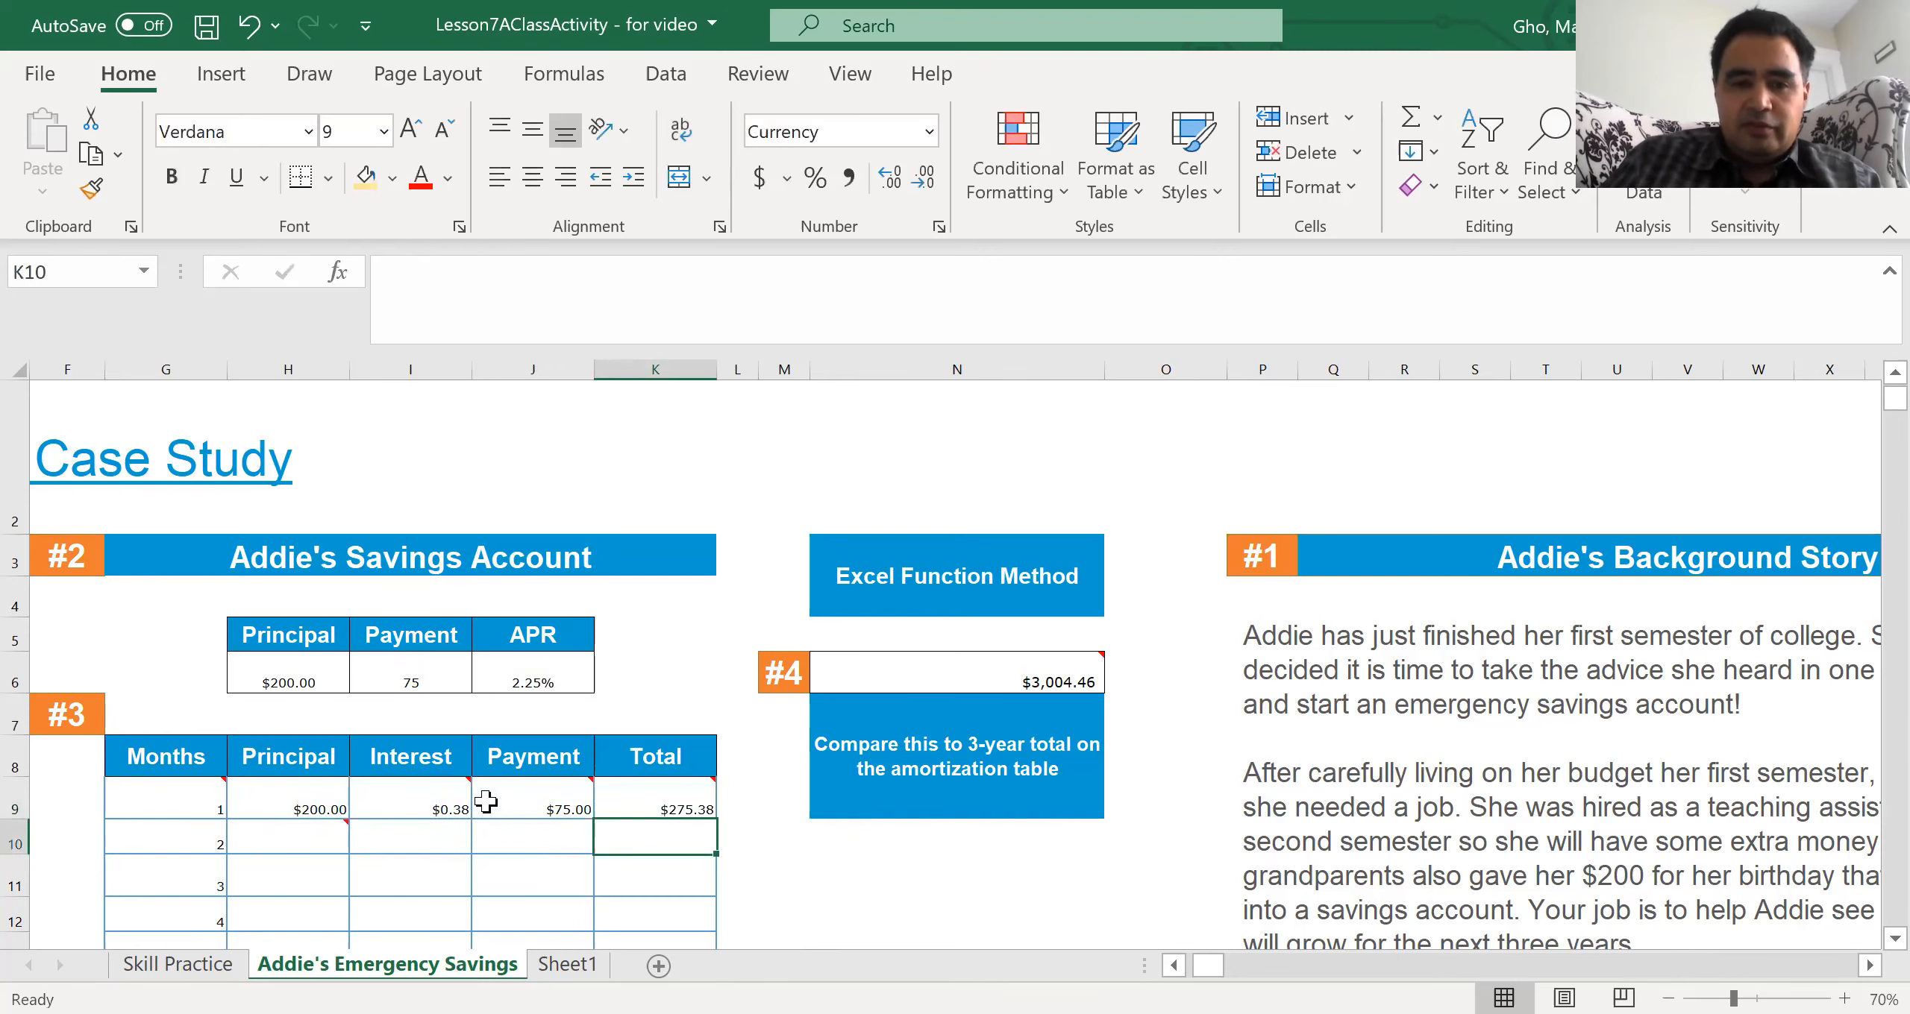
# Step: Set month 2's principal in H10 to =K9 and fill the formula down the Principal column through month 36
pyautogui.press('Left')
pyautogui.press('Left')
pyautogui.press('Left')
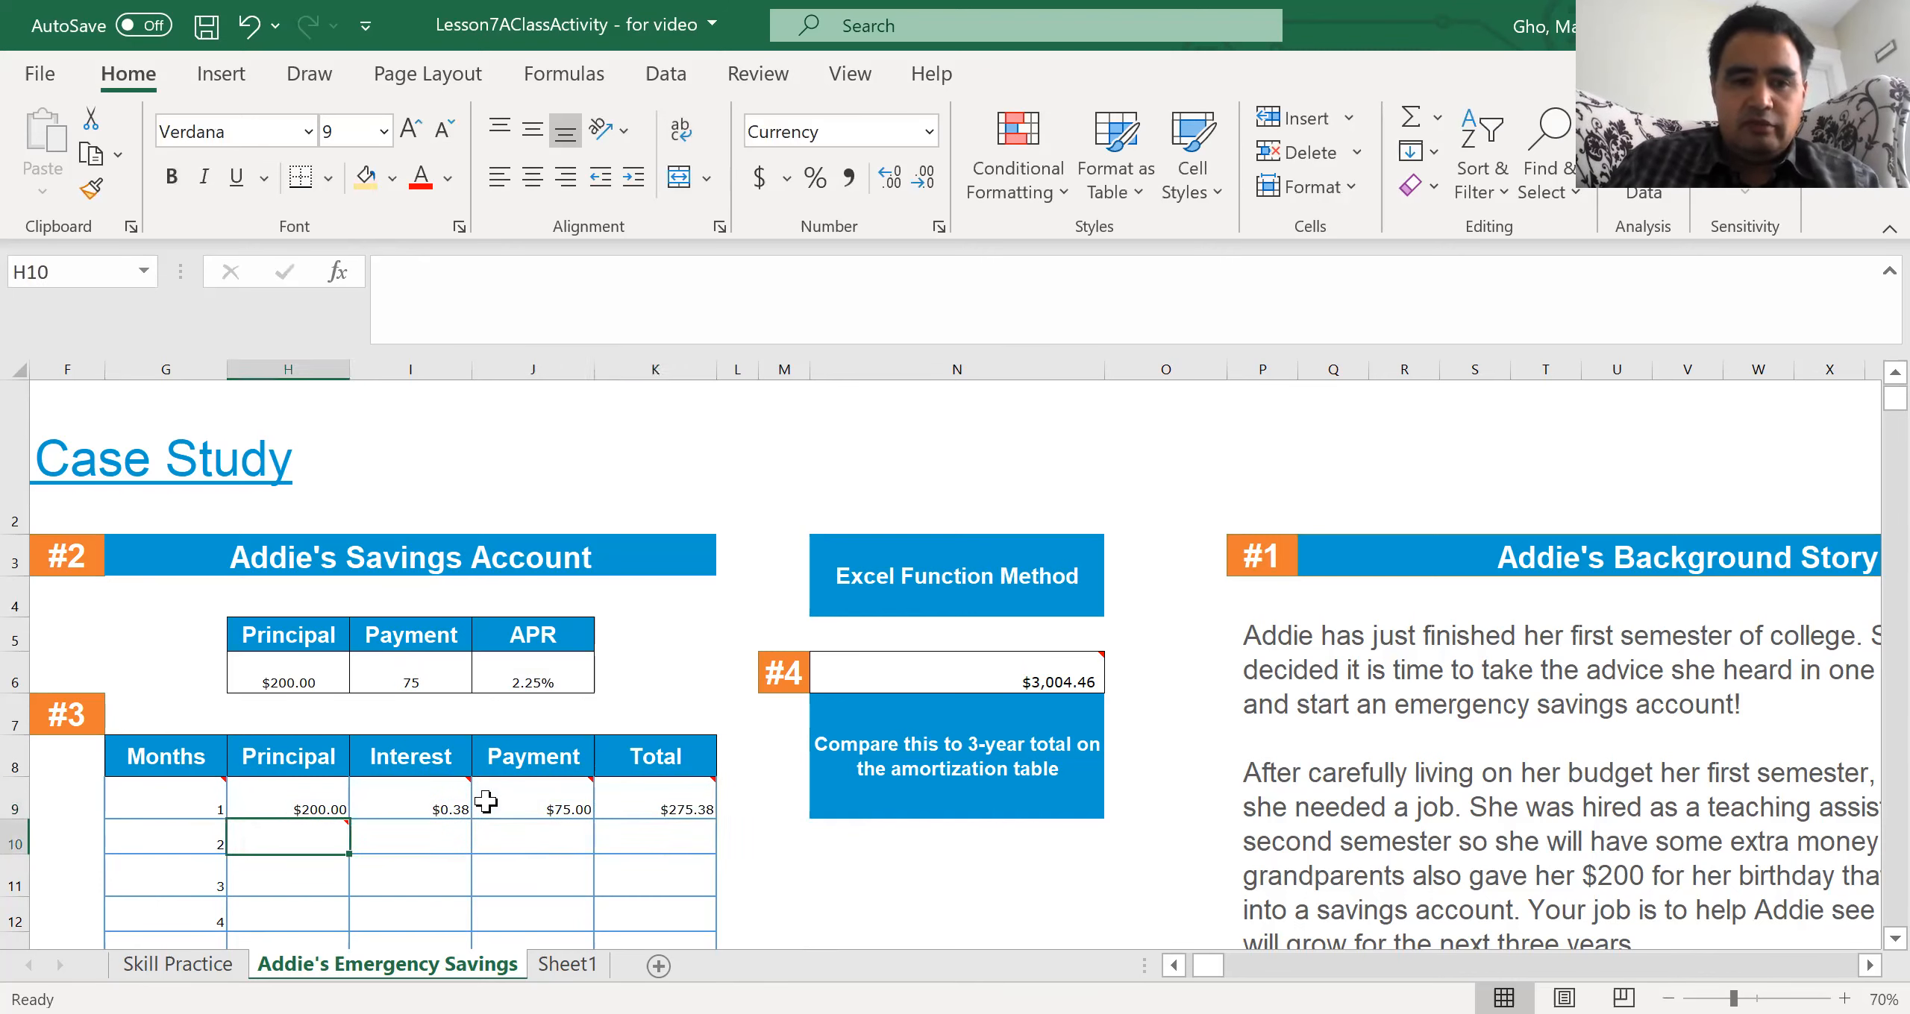
pyautogui.write('=')
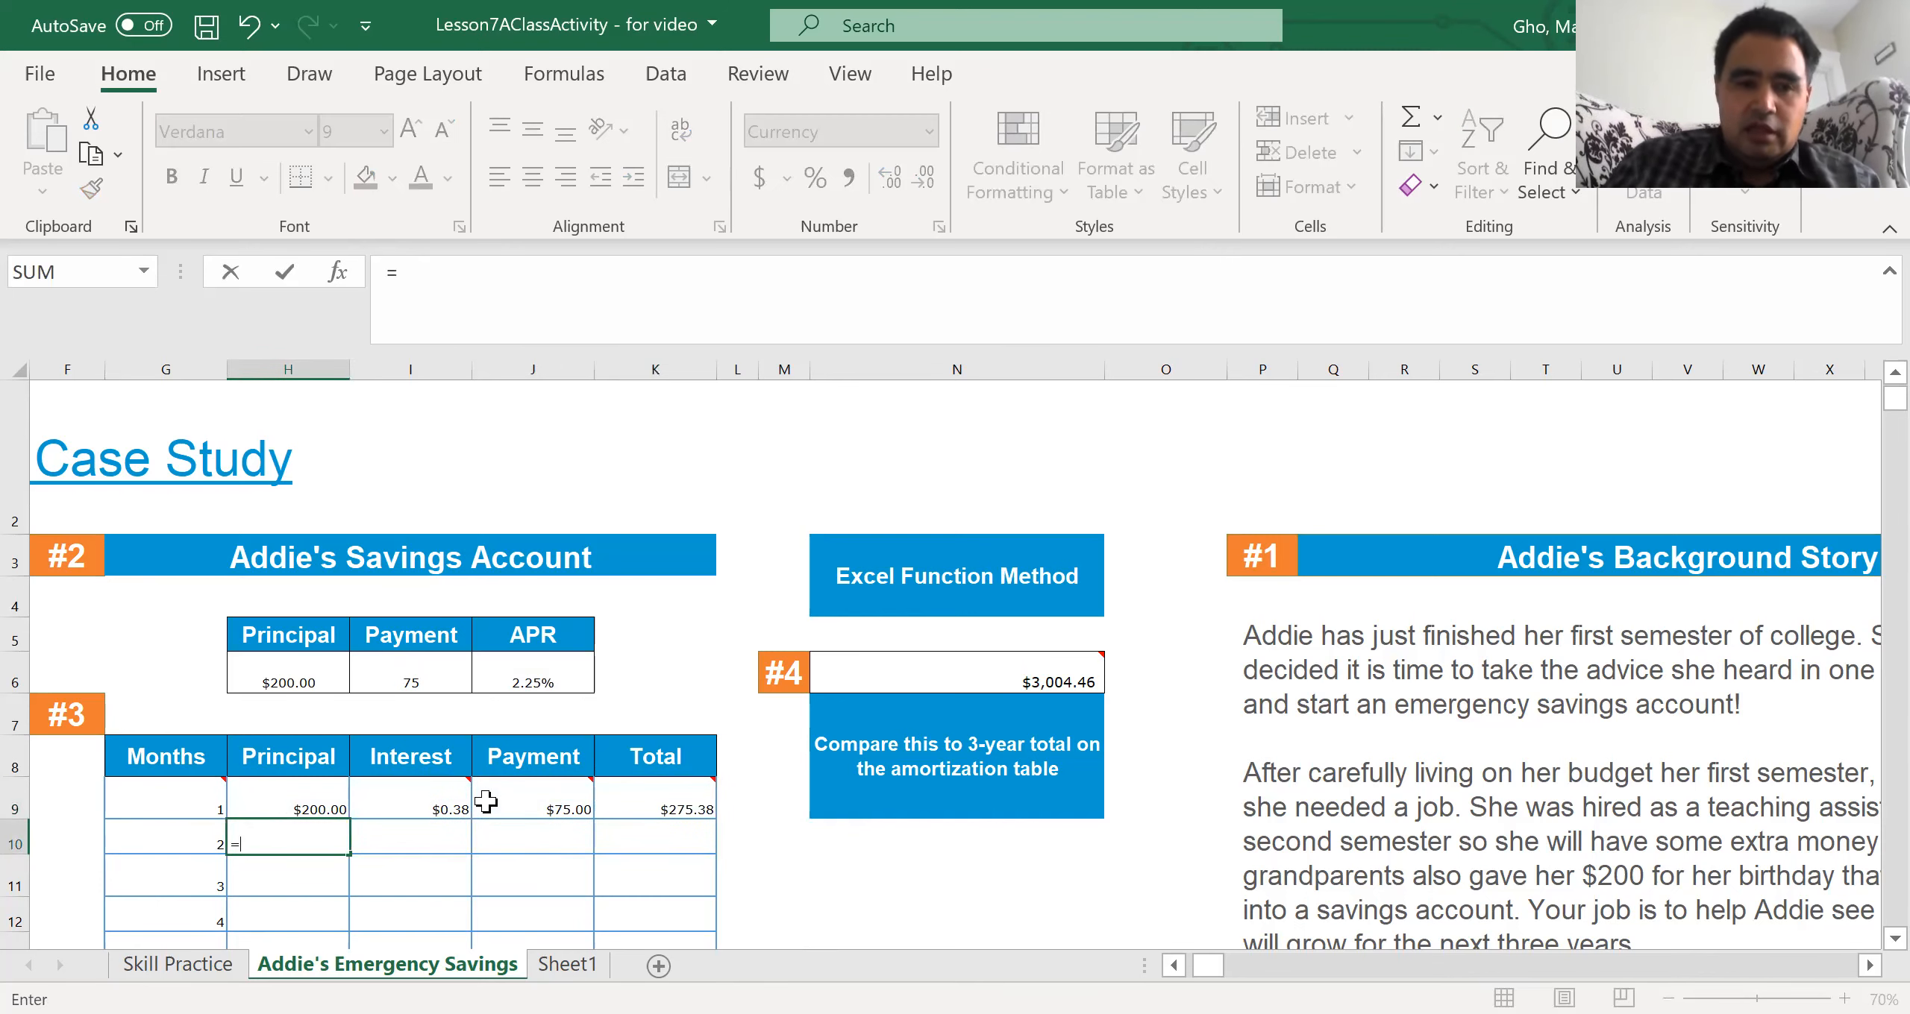
pyautogui.click(668, 803)
pyautogui.press('Return')
pyautogui.press('Up')
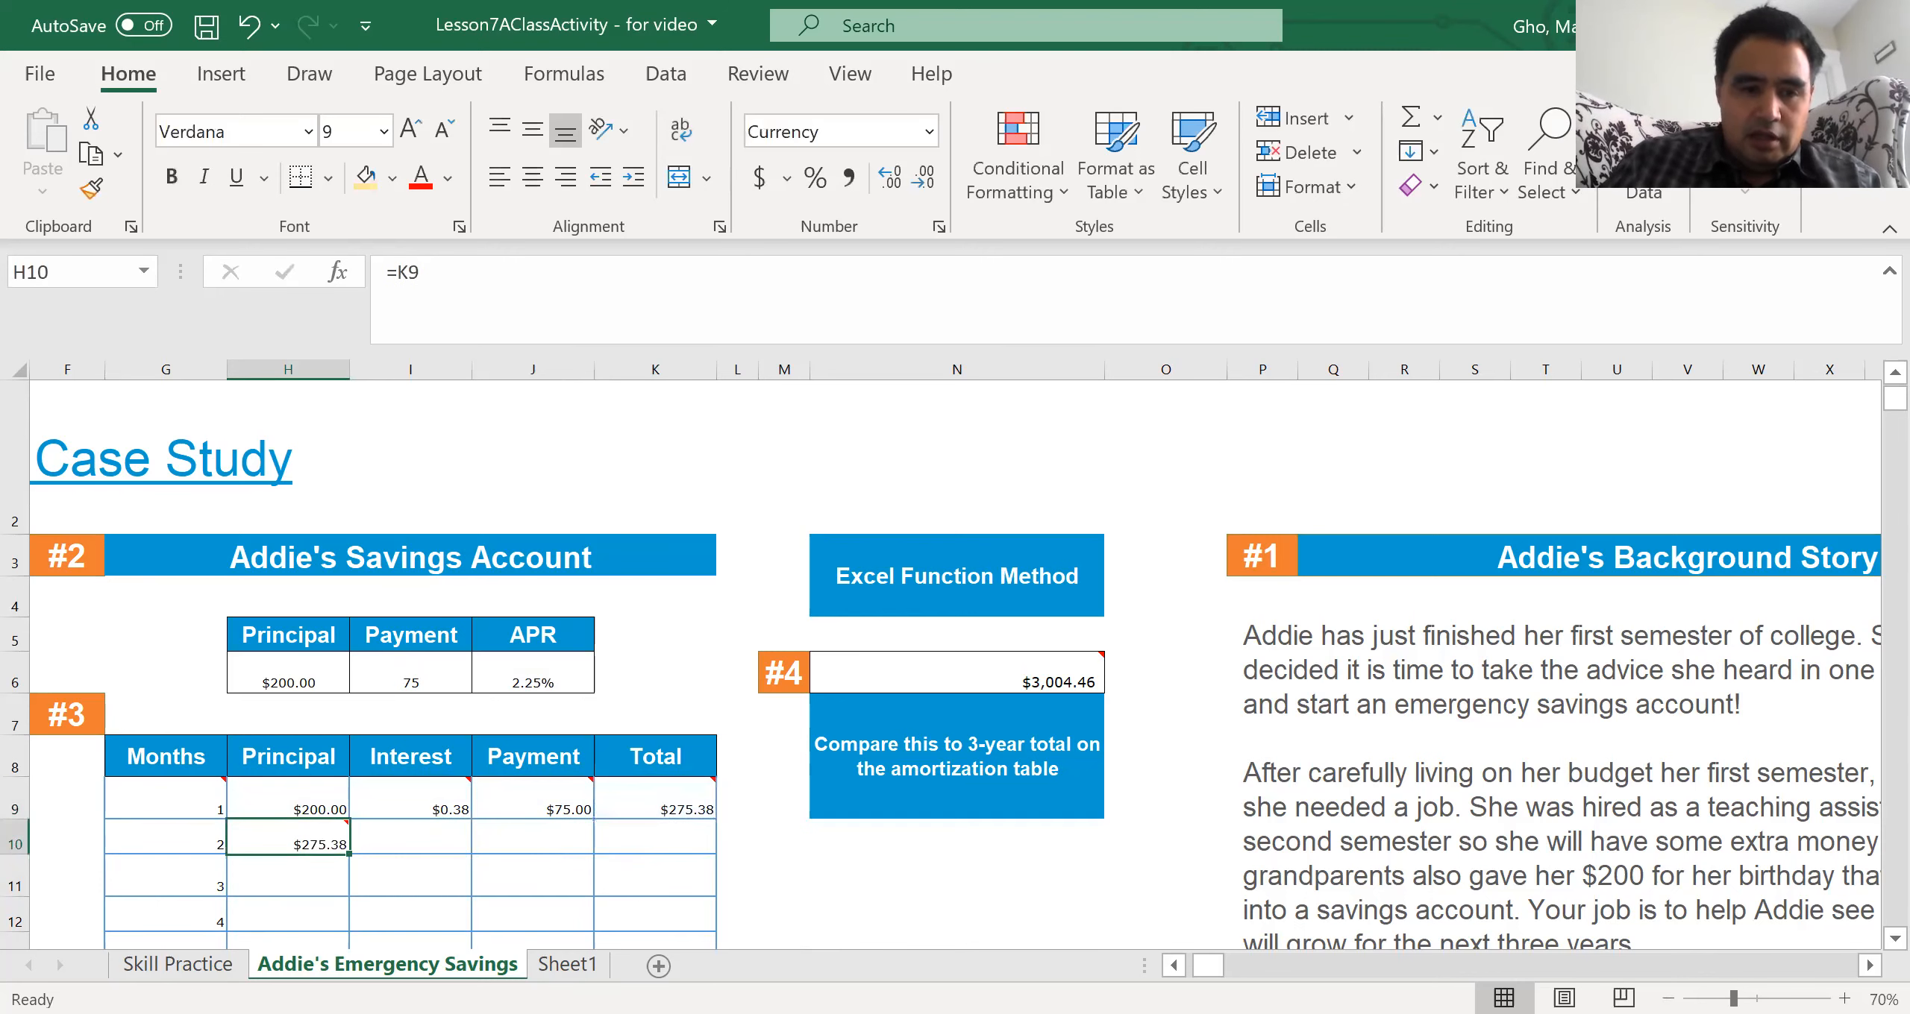
pyautogui.doubleClick(350, 854)
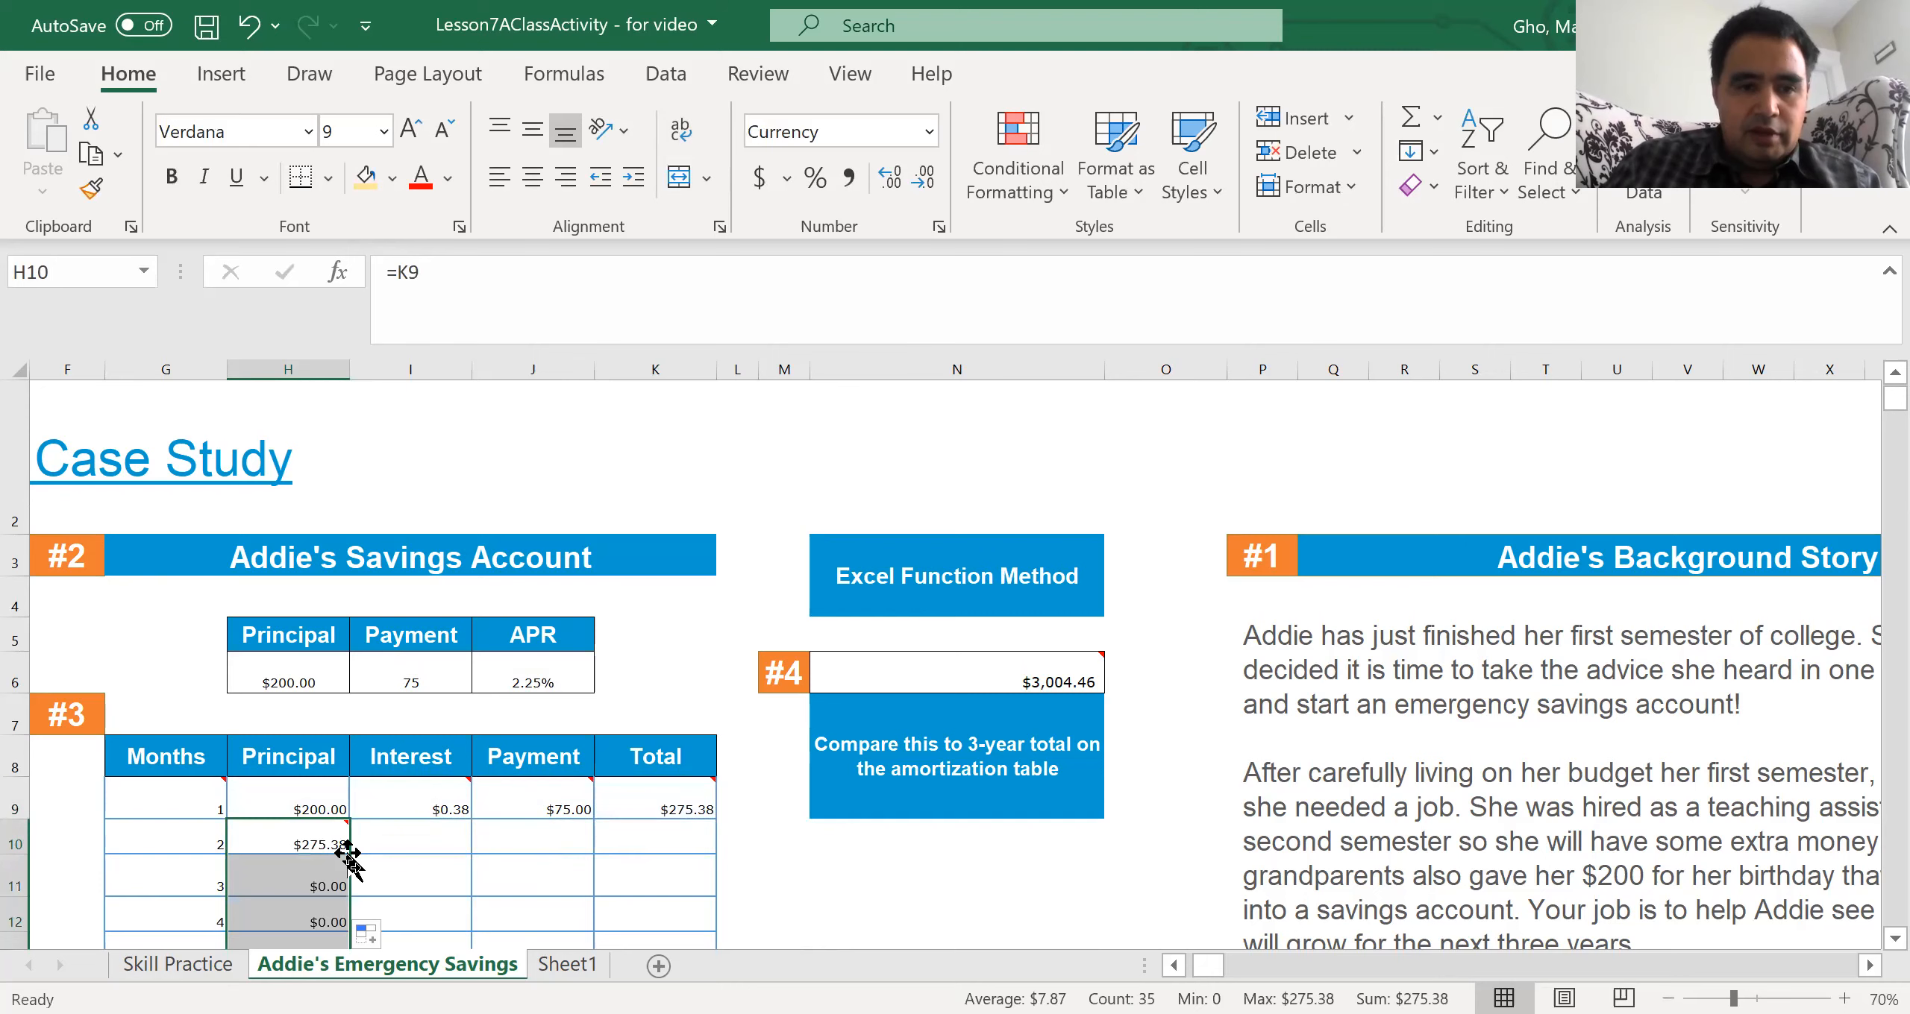
# Step: Fill month 1's interest formula from I9 down through month 36 and return to the top of the Interest column
pyautogui.click(429, 802)
pyautogui.moveTo(471, 819); pyautogui.dragTo(431, 890)
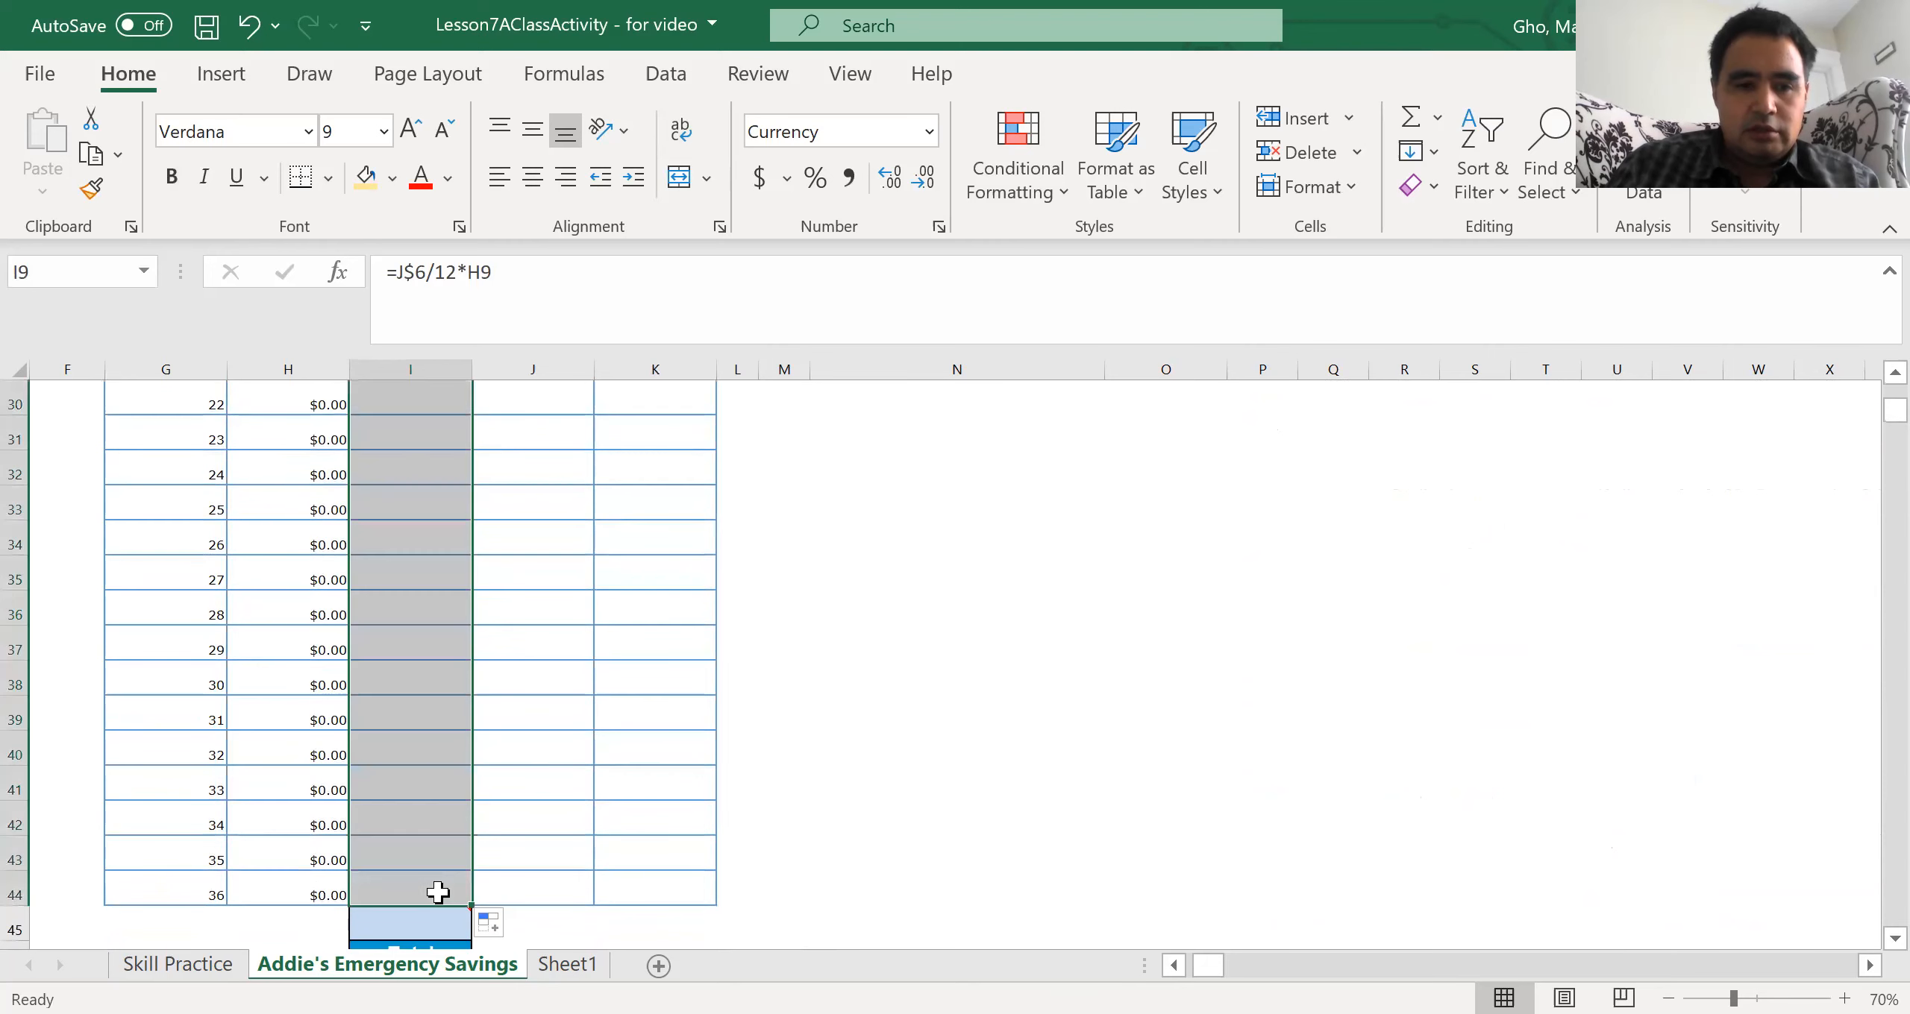
pyautogui.click(405, 632)
pyautogui.hotkey('ctrl', 'Up')
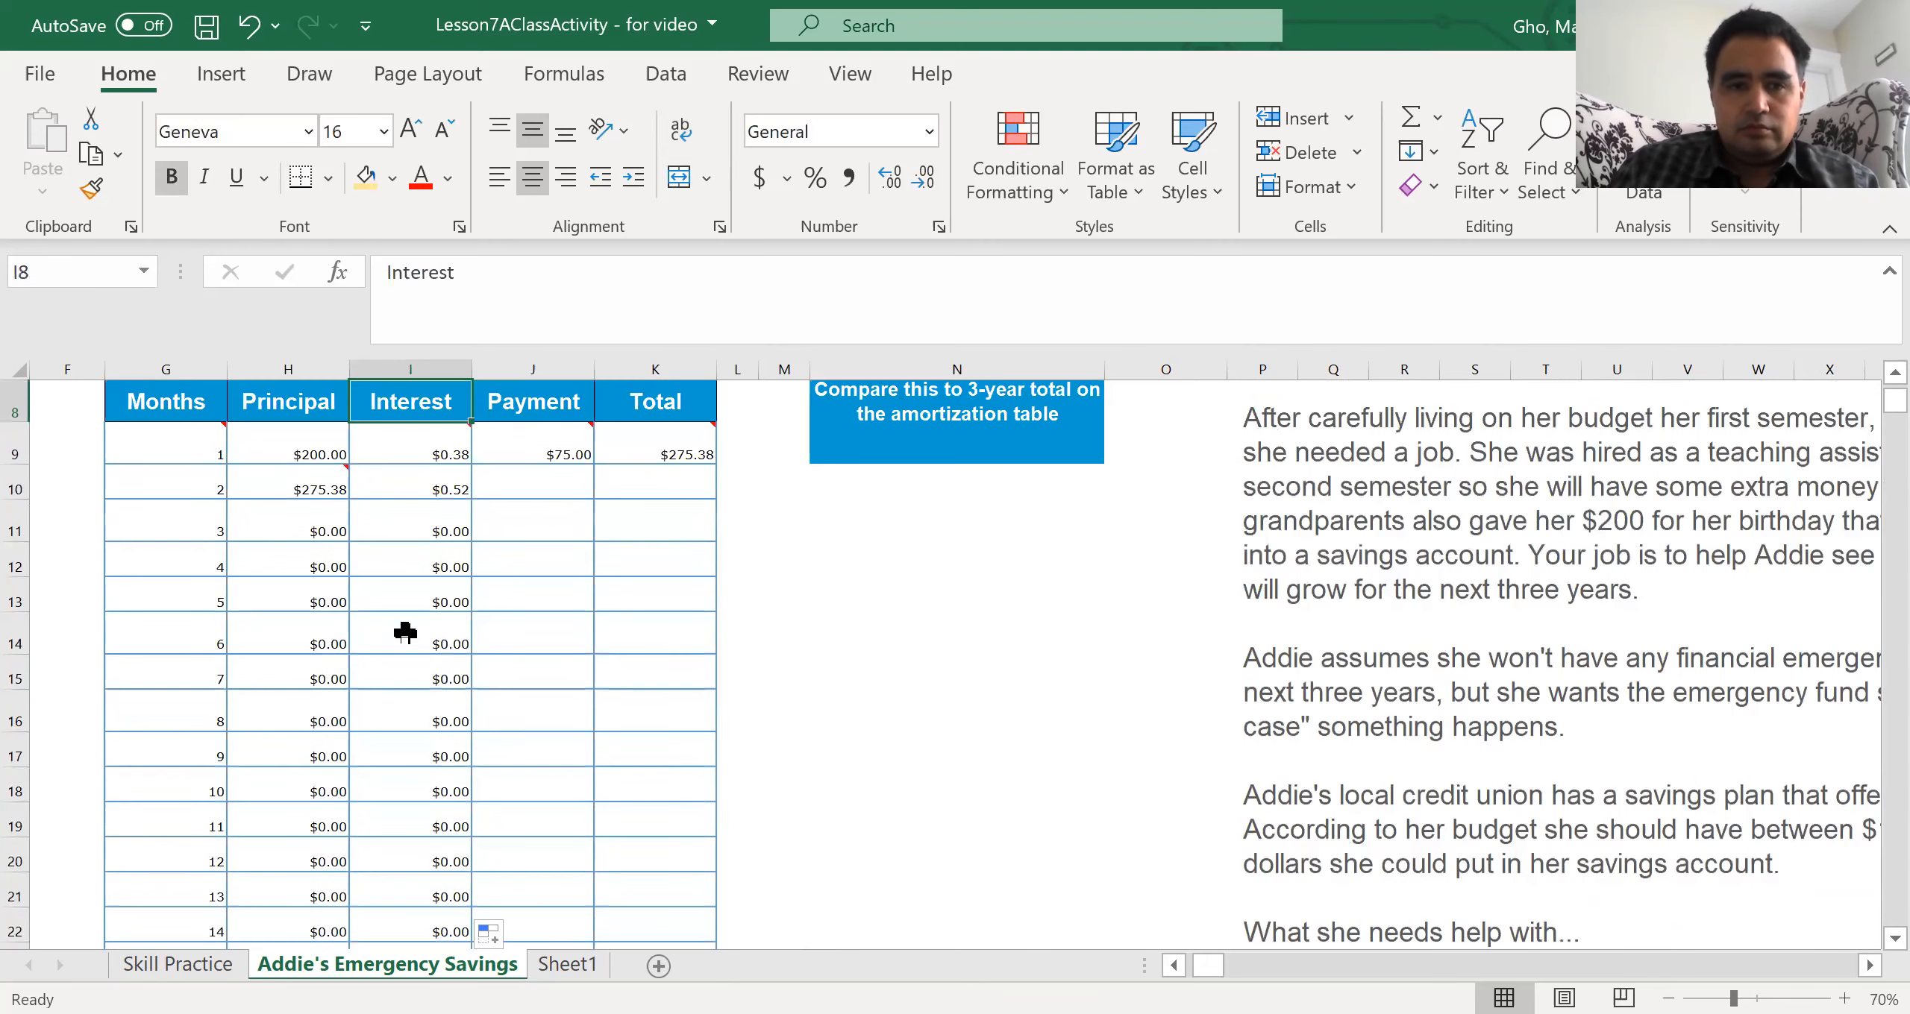
# Step: Fix the row reference in month 1's payment formula as =I$6 and fill it down the Payment column through month 36
pyautogui.press('Right')
pyautogui.press('Down')
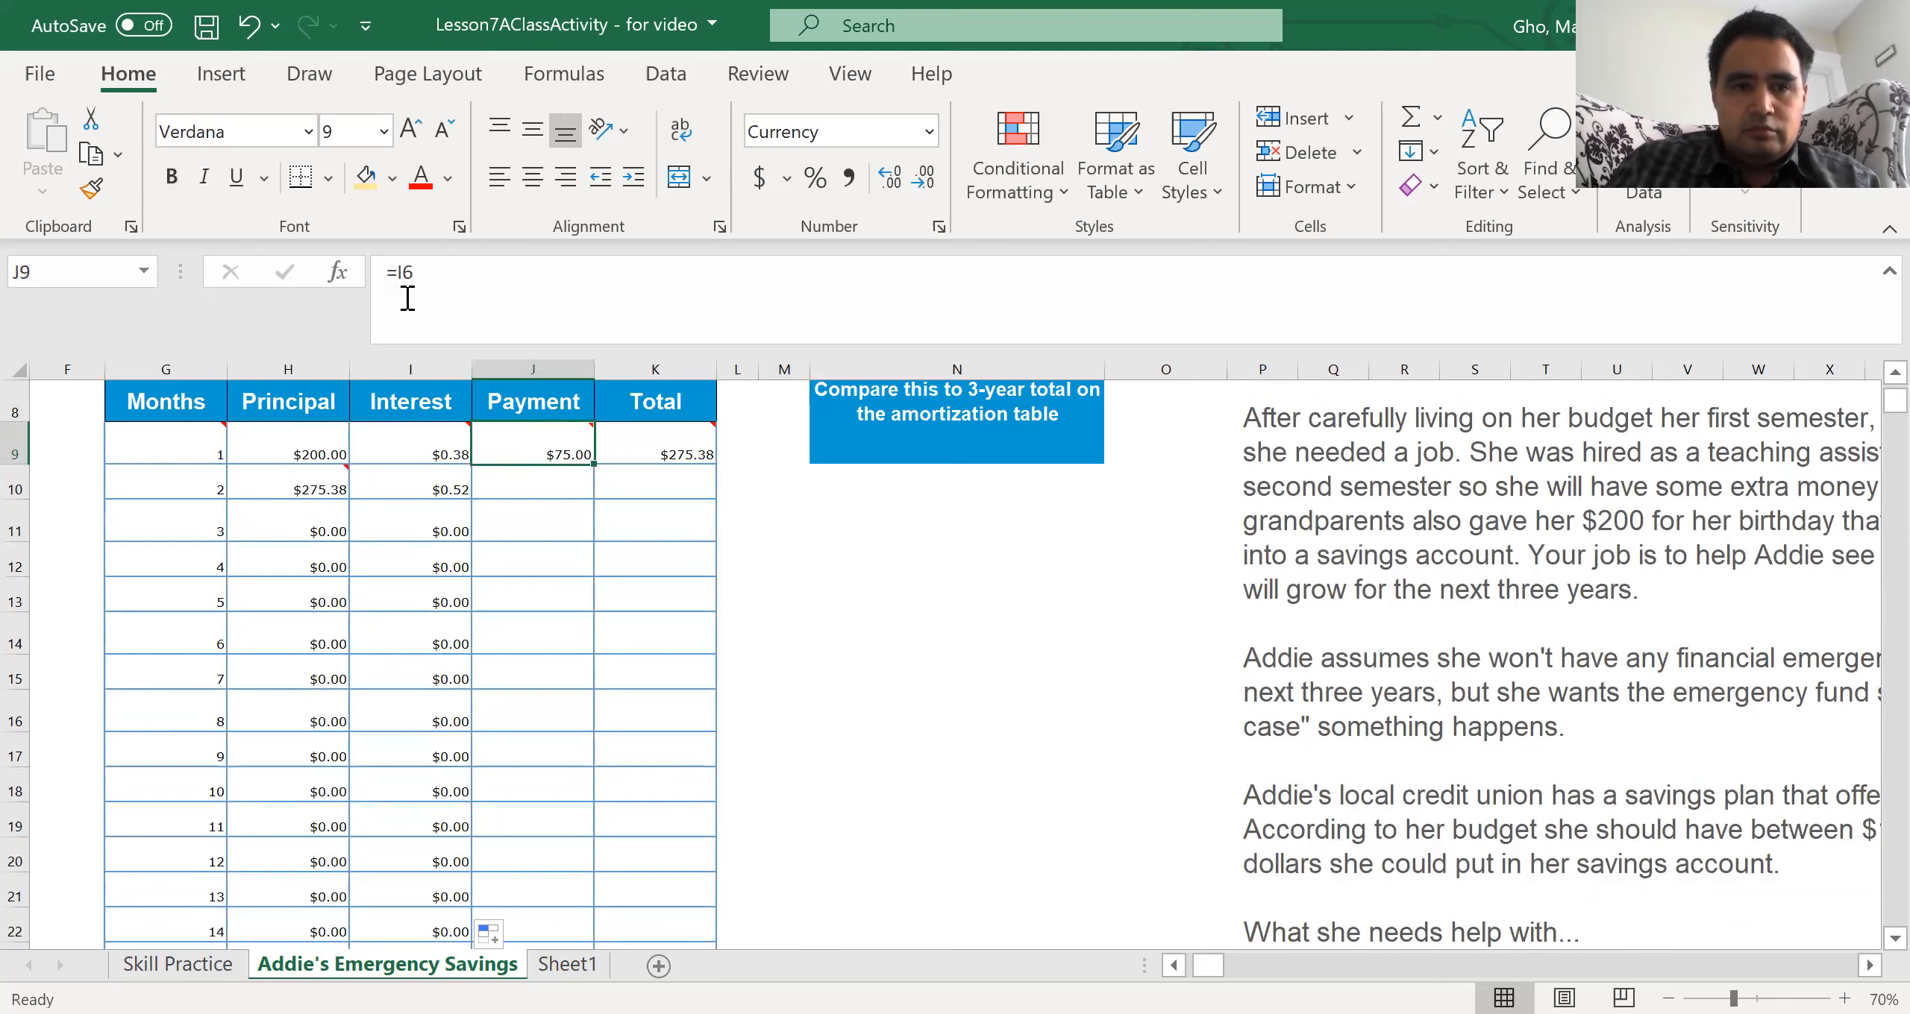
pyautogui.click(406, 273)
pyautogui.write('$')
pyautogui.hotkey('ctrl', 'Return')
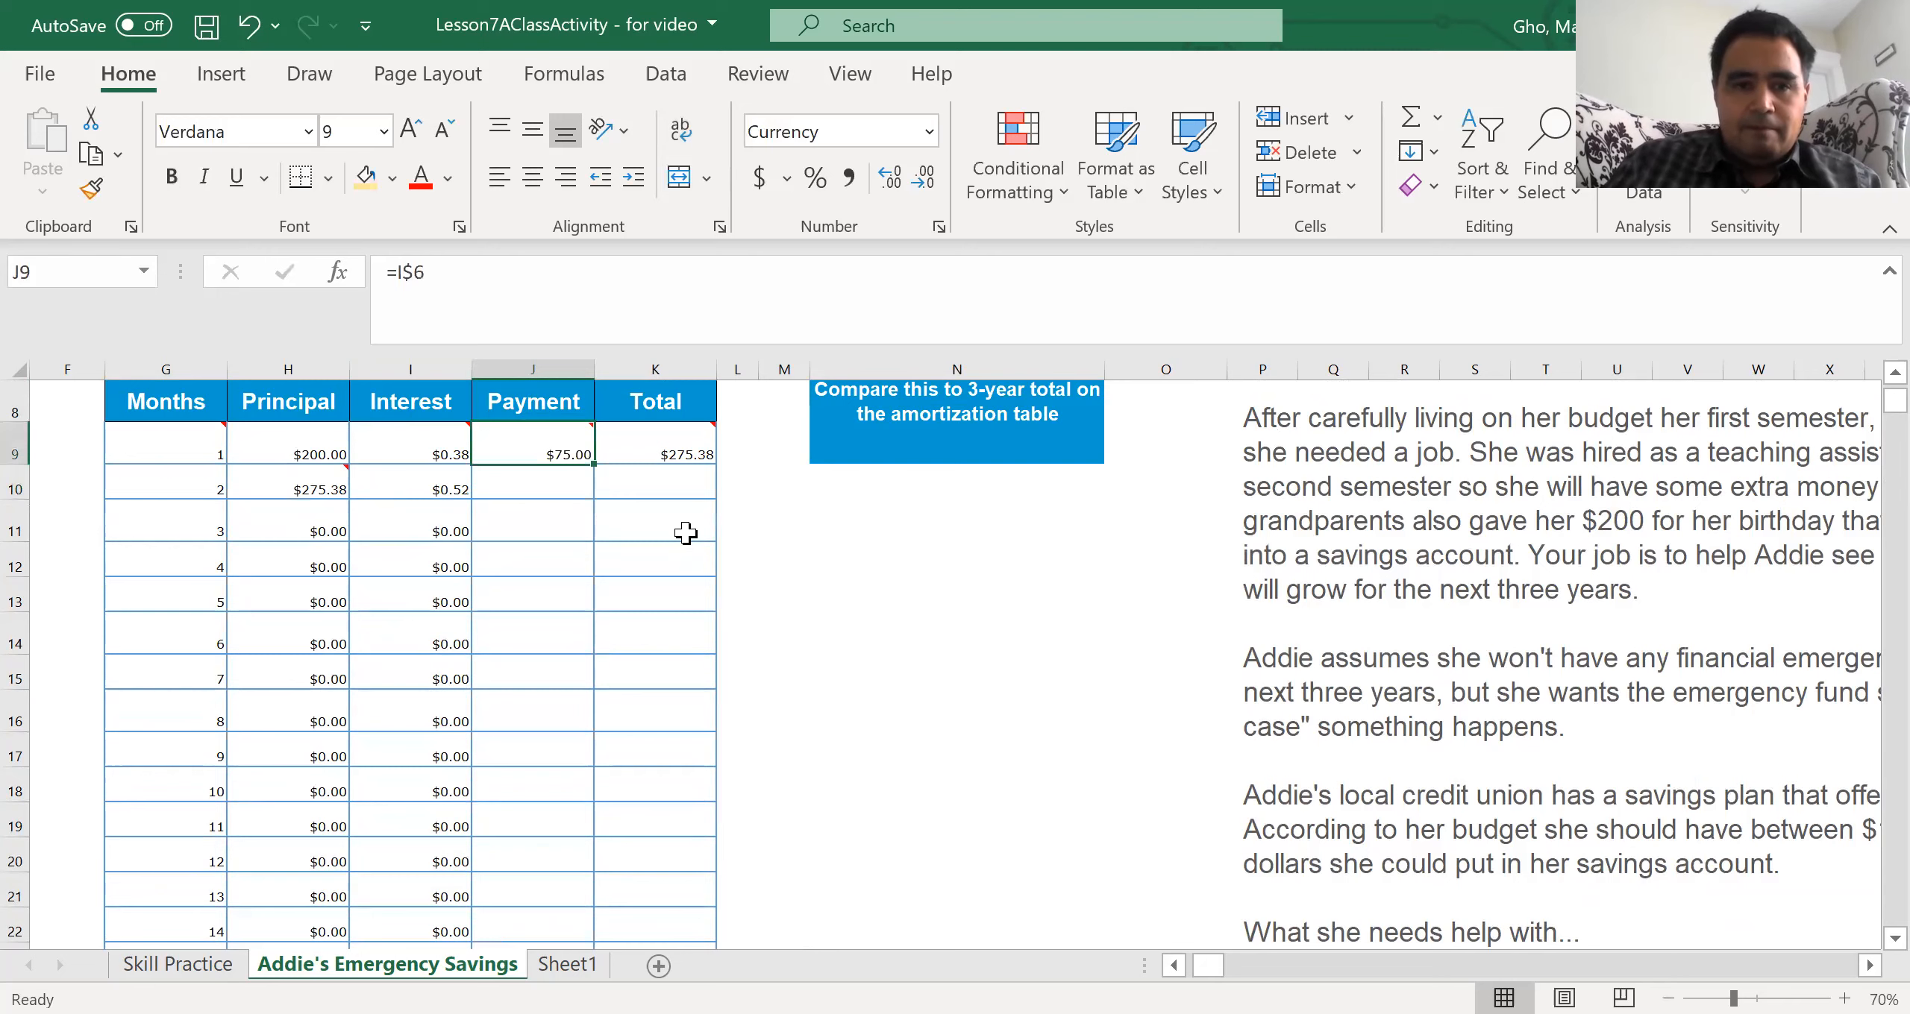
pyautogui.doubleClick(595, 463)
# Step: Fill month 1's Total formula from K9 down through month 36 and check the final month's total
pyautogui.click(640, 448)
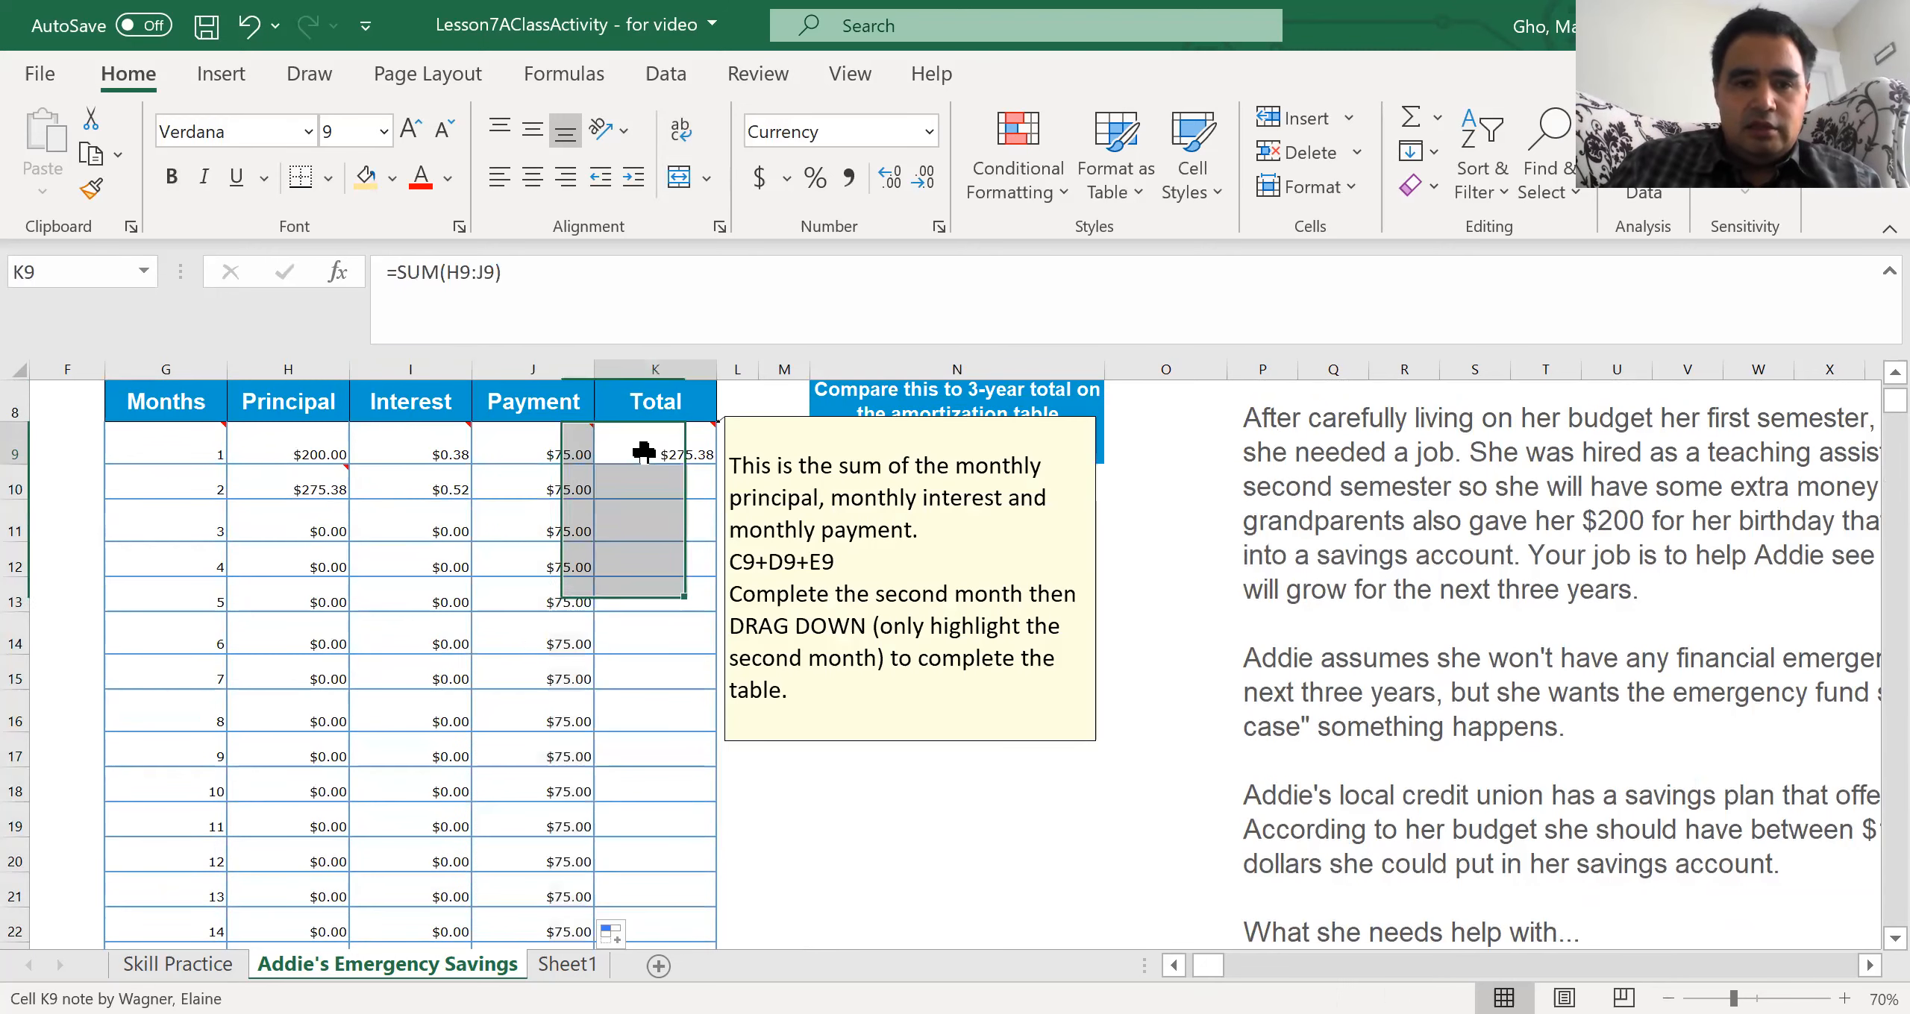
pyautogui.doubleClick(714, 463)
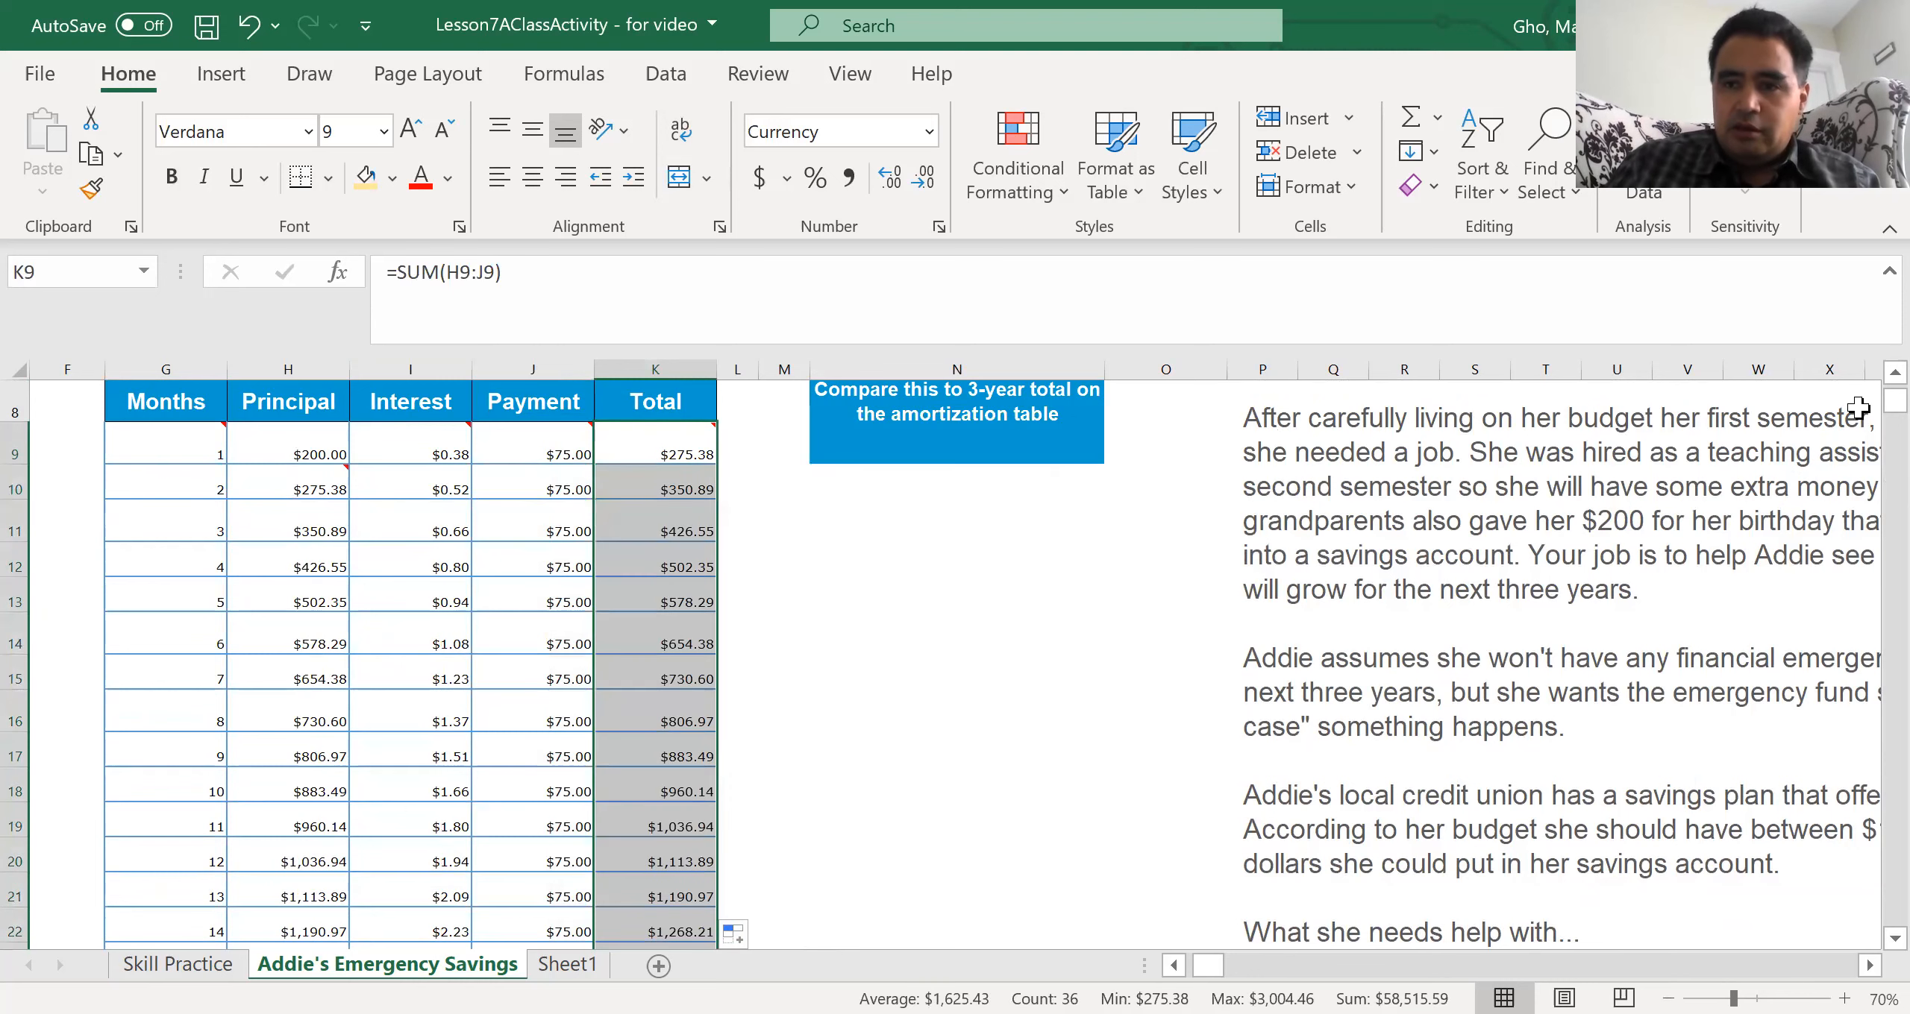
pyautogui.moveTo(1862, 401); pyautogui.dragTo(1862, 412)
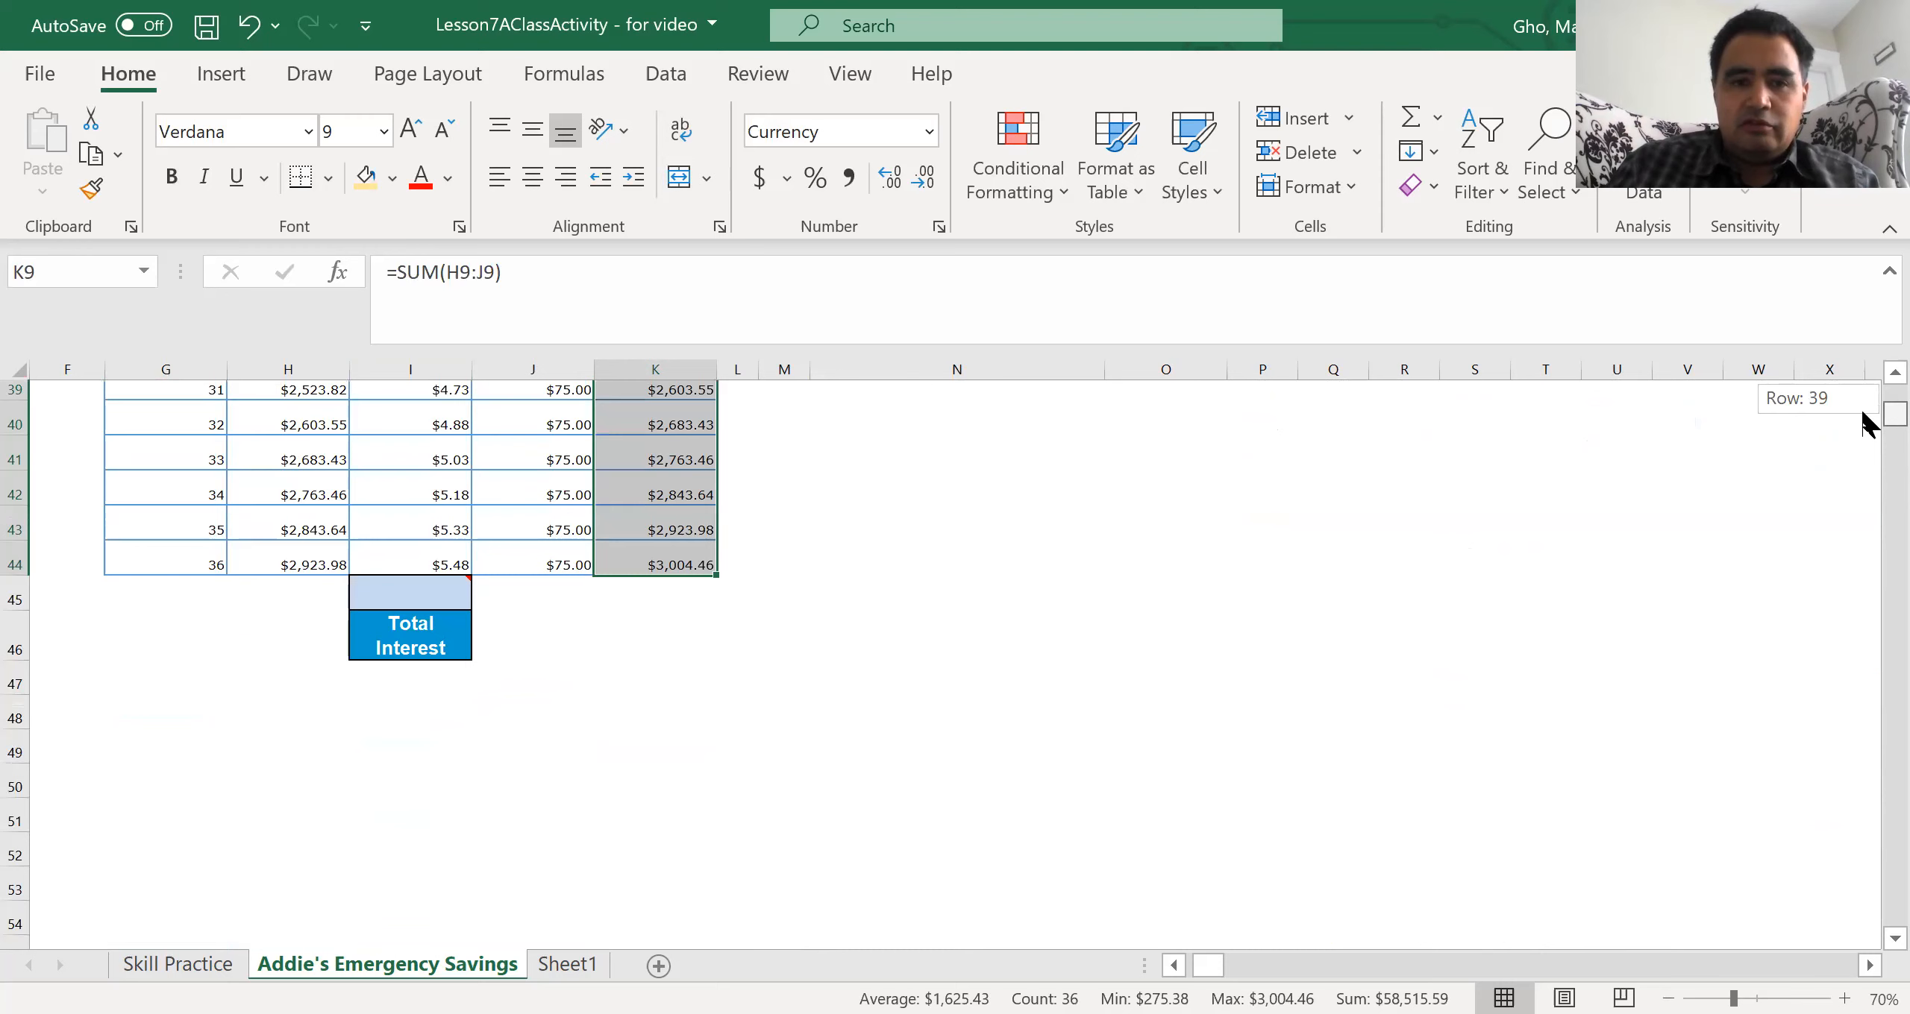
pyautogui.moveTo(1862, 412); pyautogui.dragTo(1859, 364)
# Step: Calculate the total interest in I45, below month 36 of the Interest column, with =SUM(I8:I44)
pyautogui.click(816, 892)
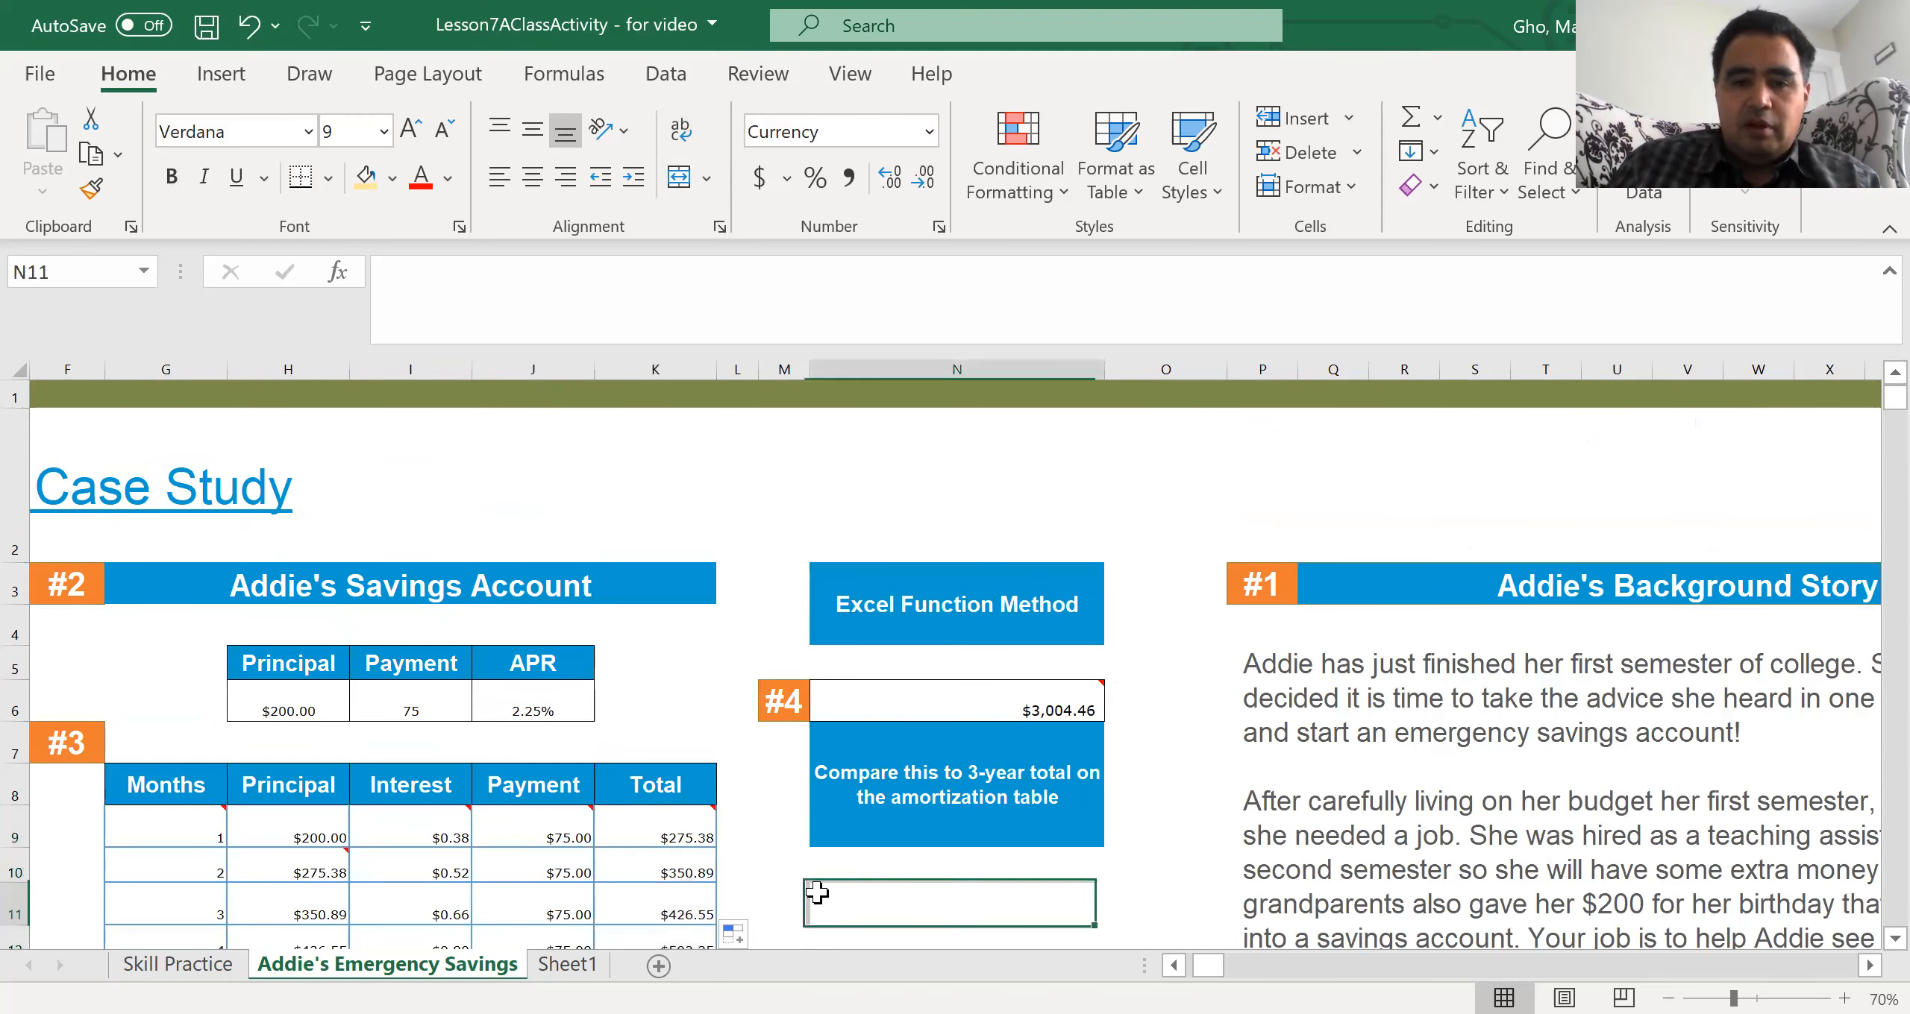
pyautogui.hotkey('ctrl', 'Down')
pyautogui.press('Left')
pyautogui.press('Left')
pyautogui.hotkey('ctrl', 'Up')
pyautogui.hotkey('ctrl', 'Down')
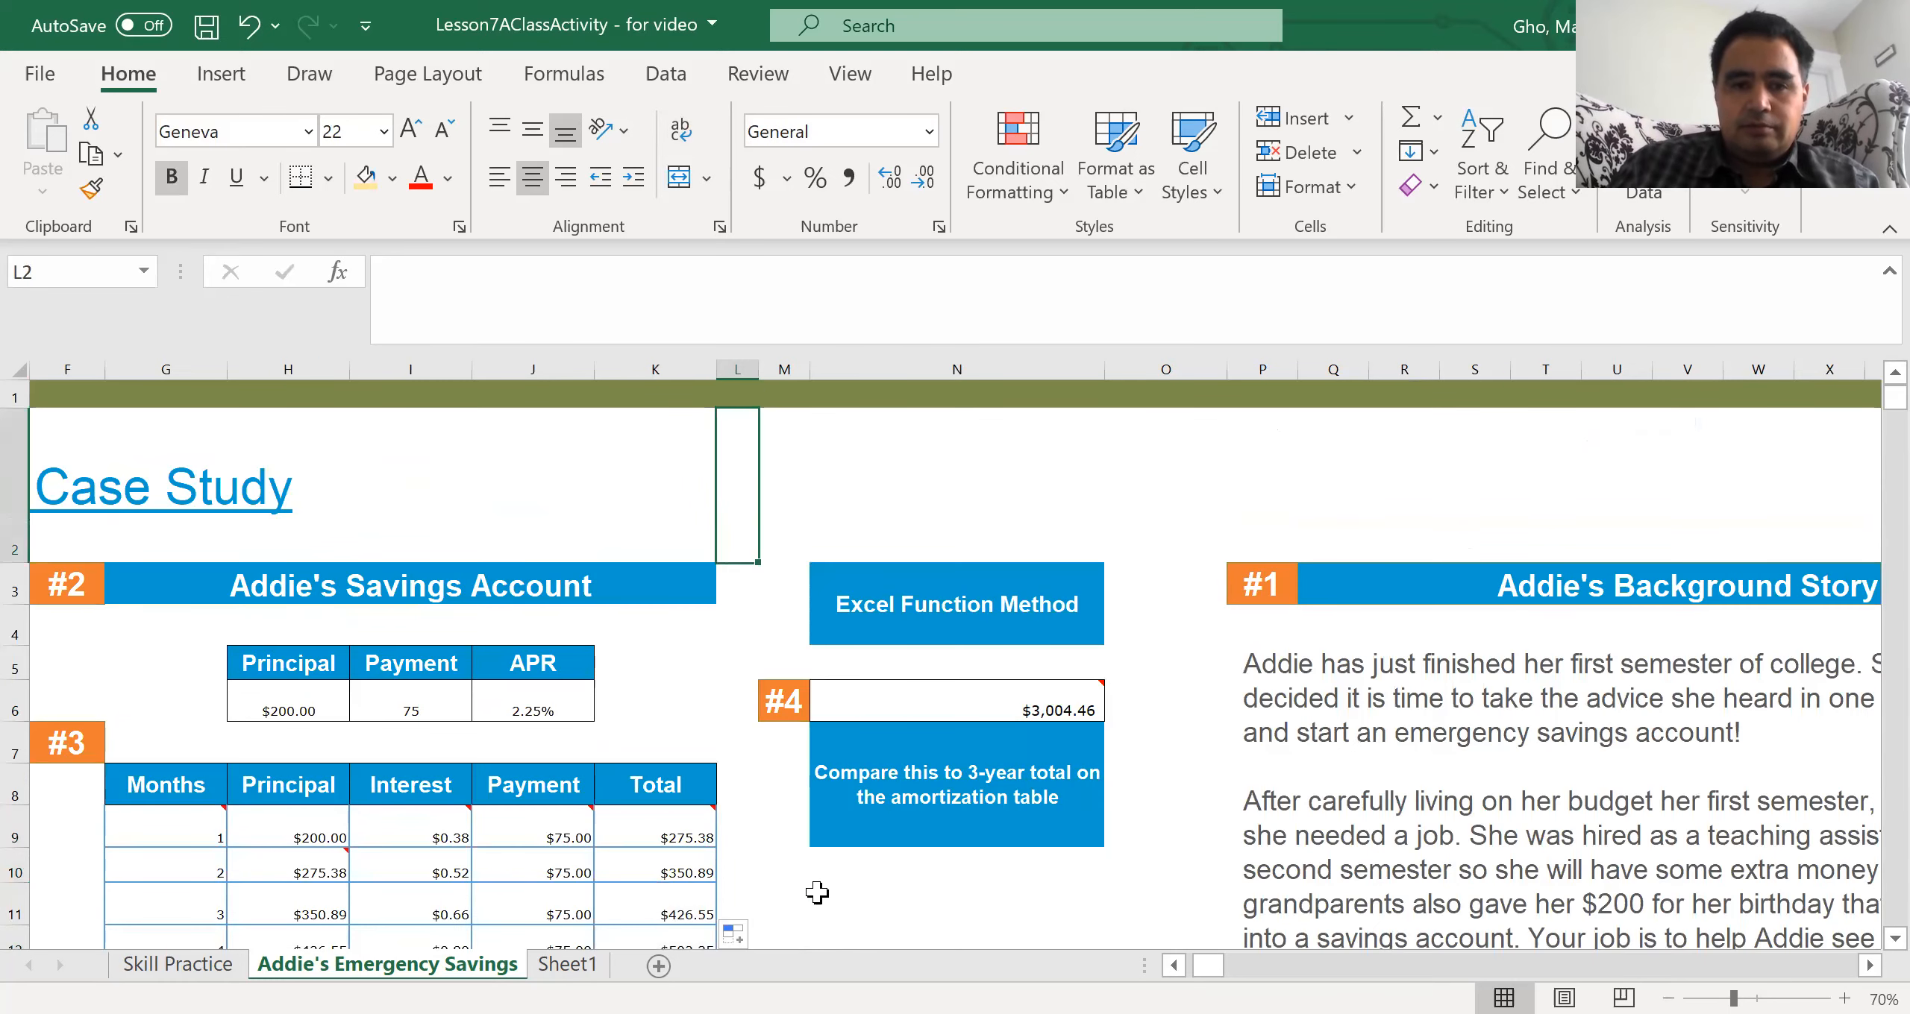
pyautogui.press('Left')
pyautogui.press('Left')
pyautogui.hotkey('ctrl', 'Up')
pyautogui.press('Left')
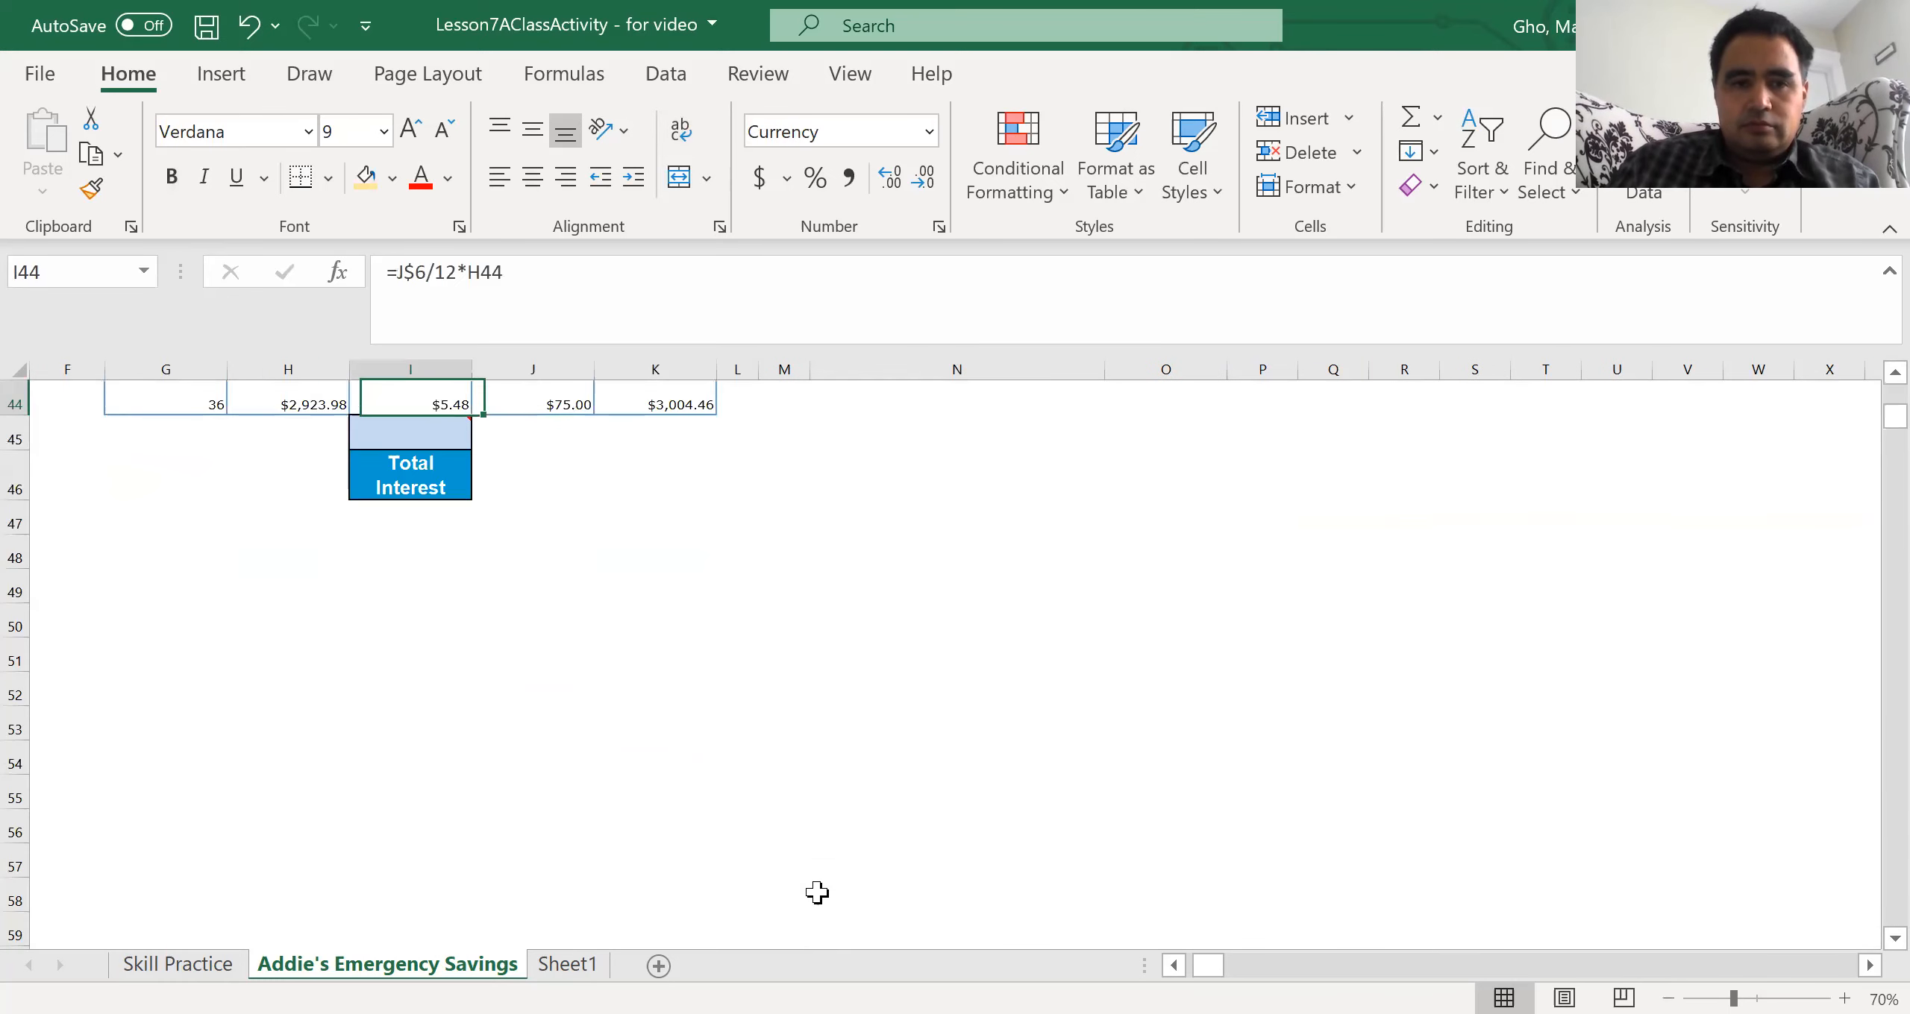
pyautogui.press('Down')
pyautogui.write('=')
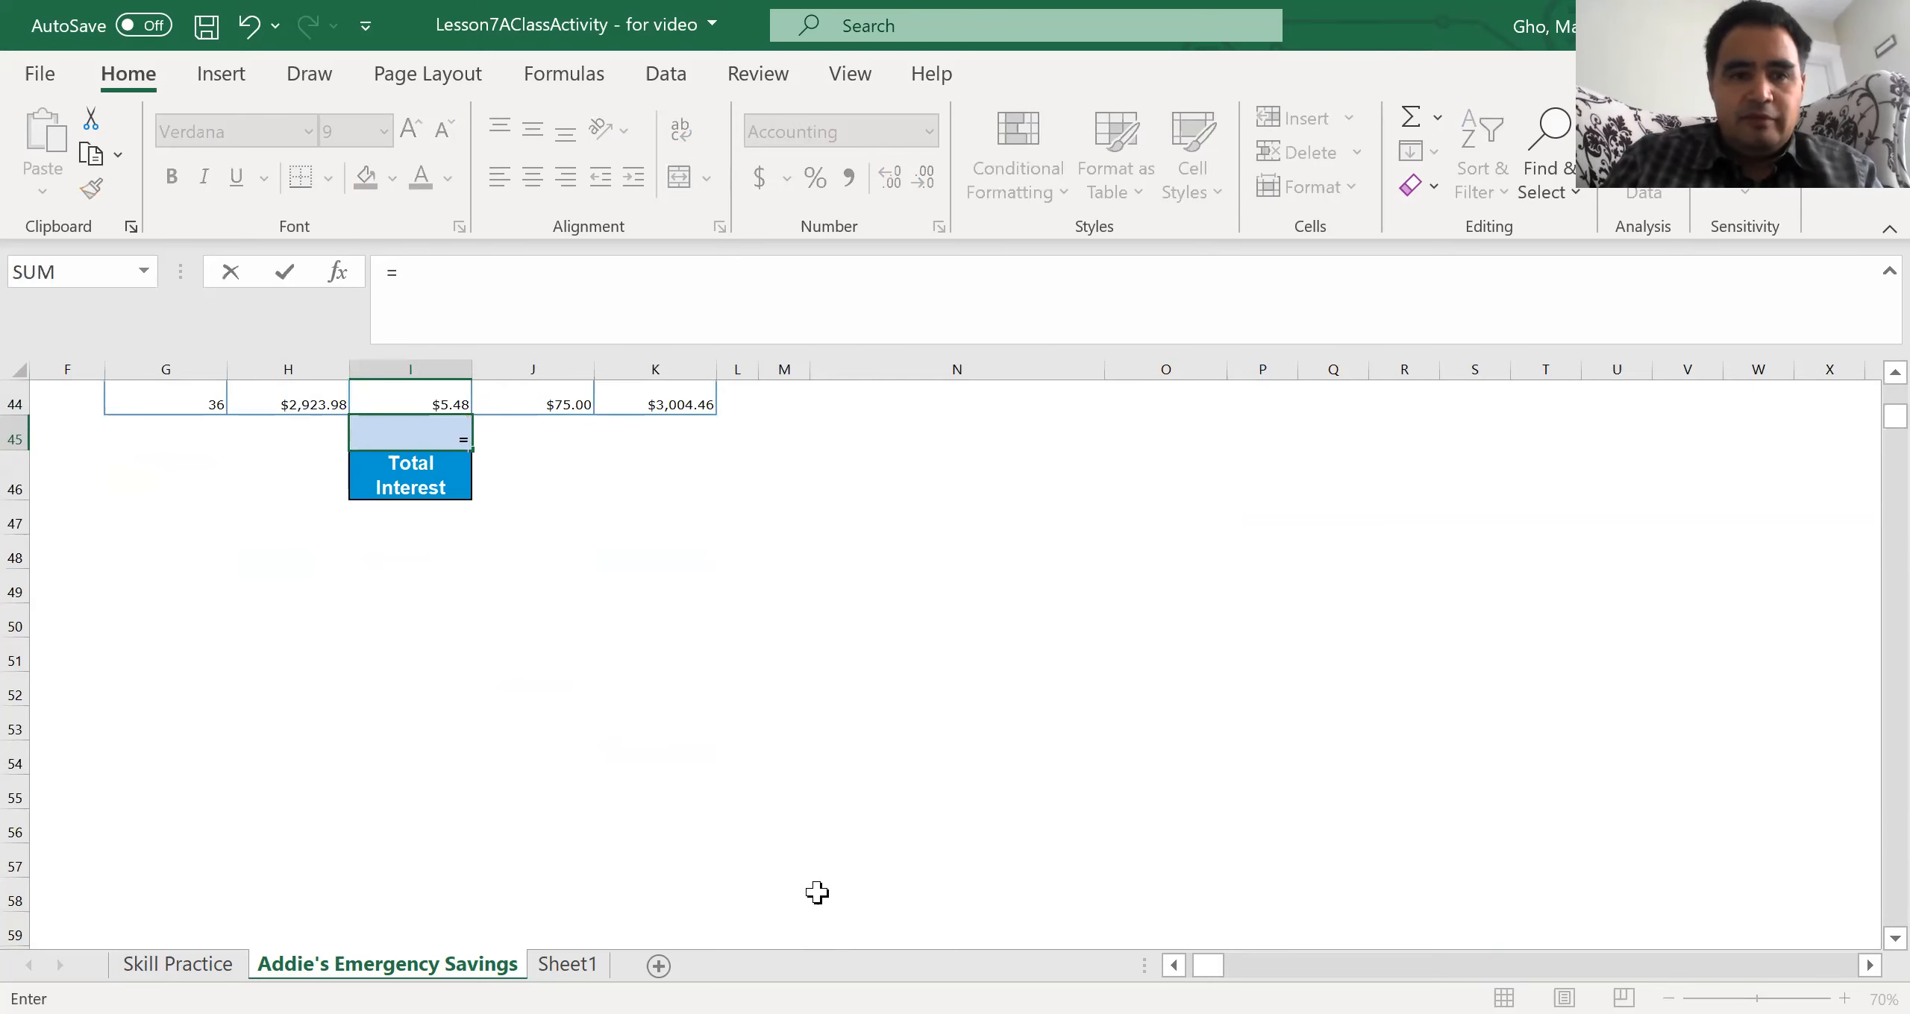
pyautogui.write('sum(')
pyautogui.click(415, 395)
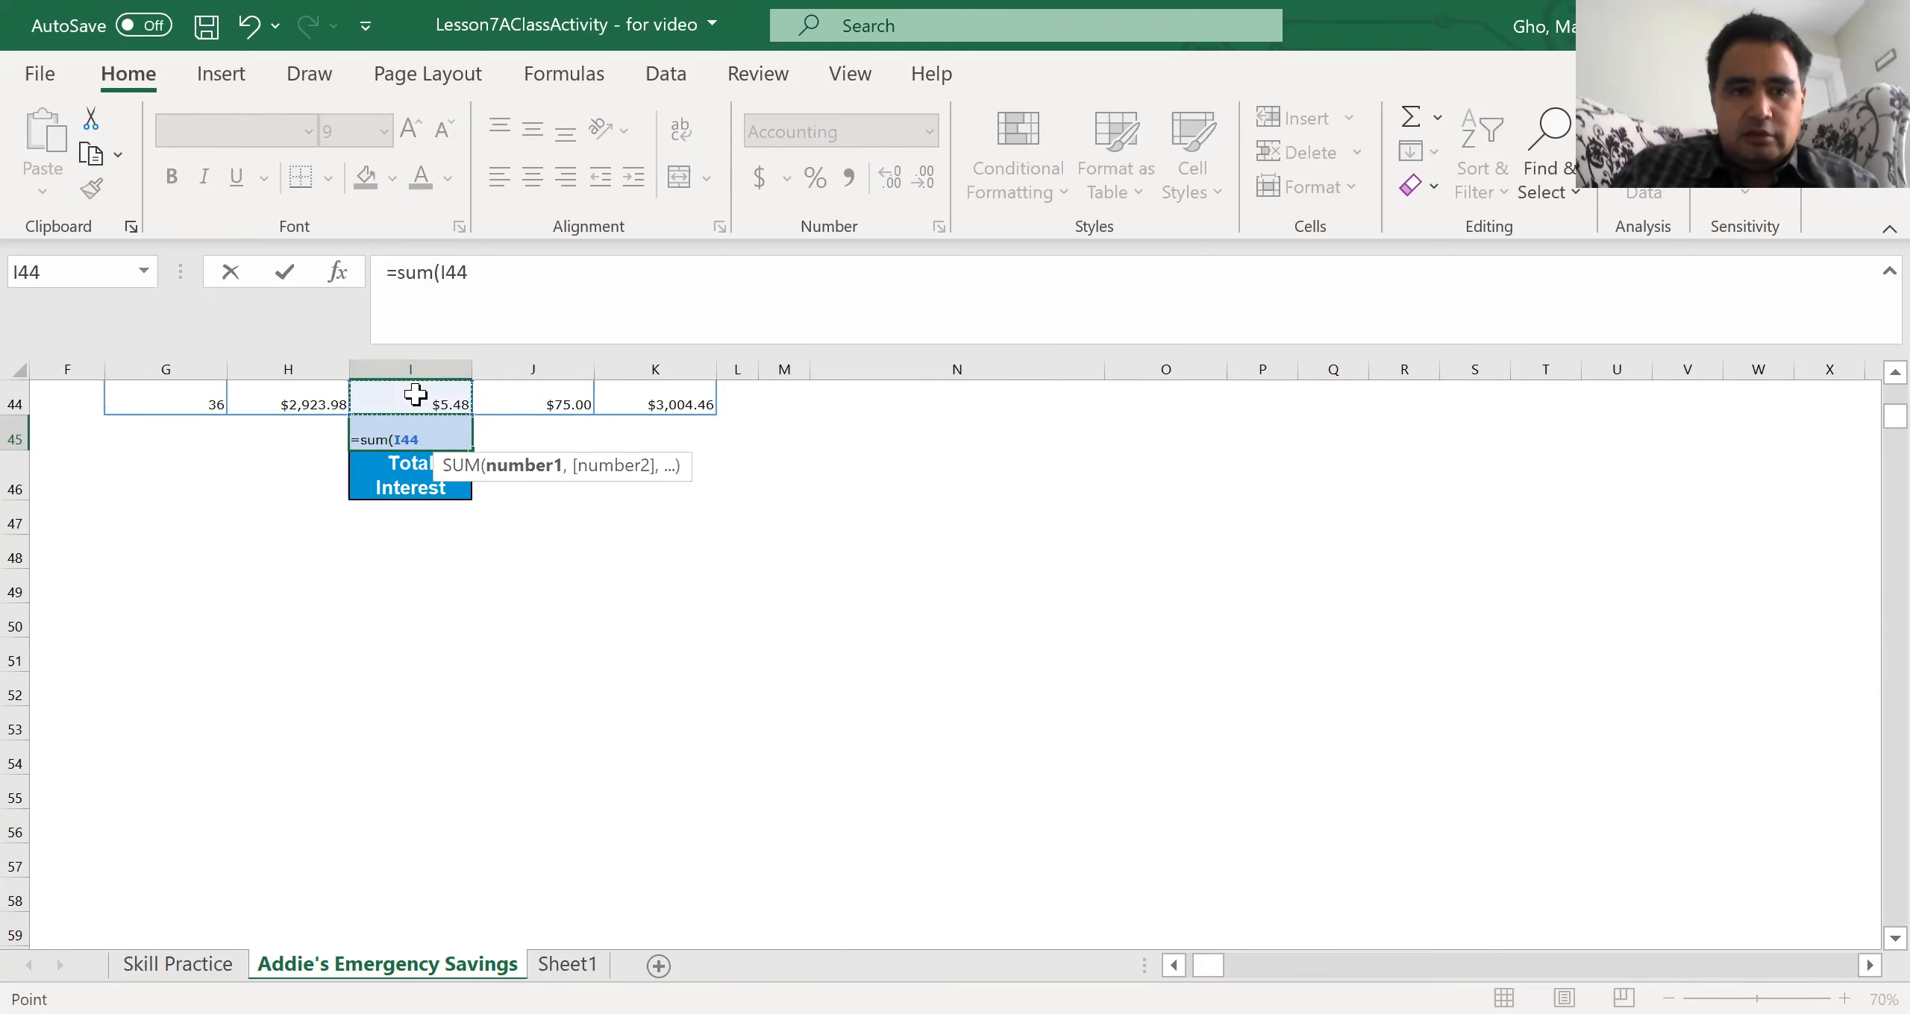
pyautogui.hotkey('ctrl', 'shift', 'Up')
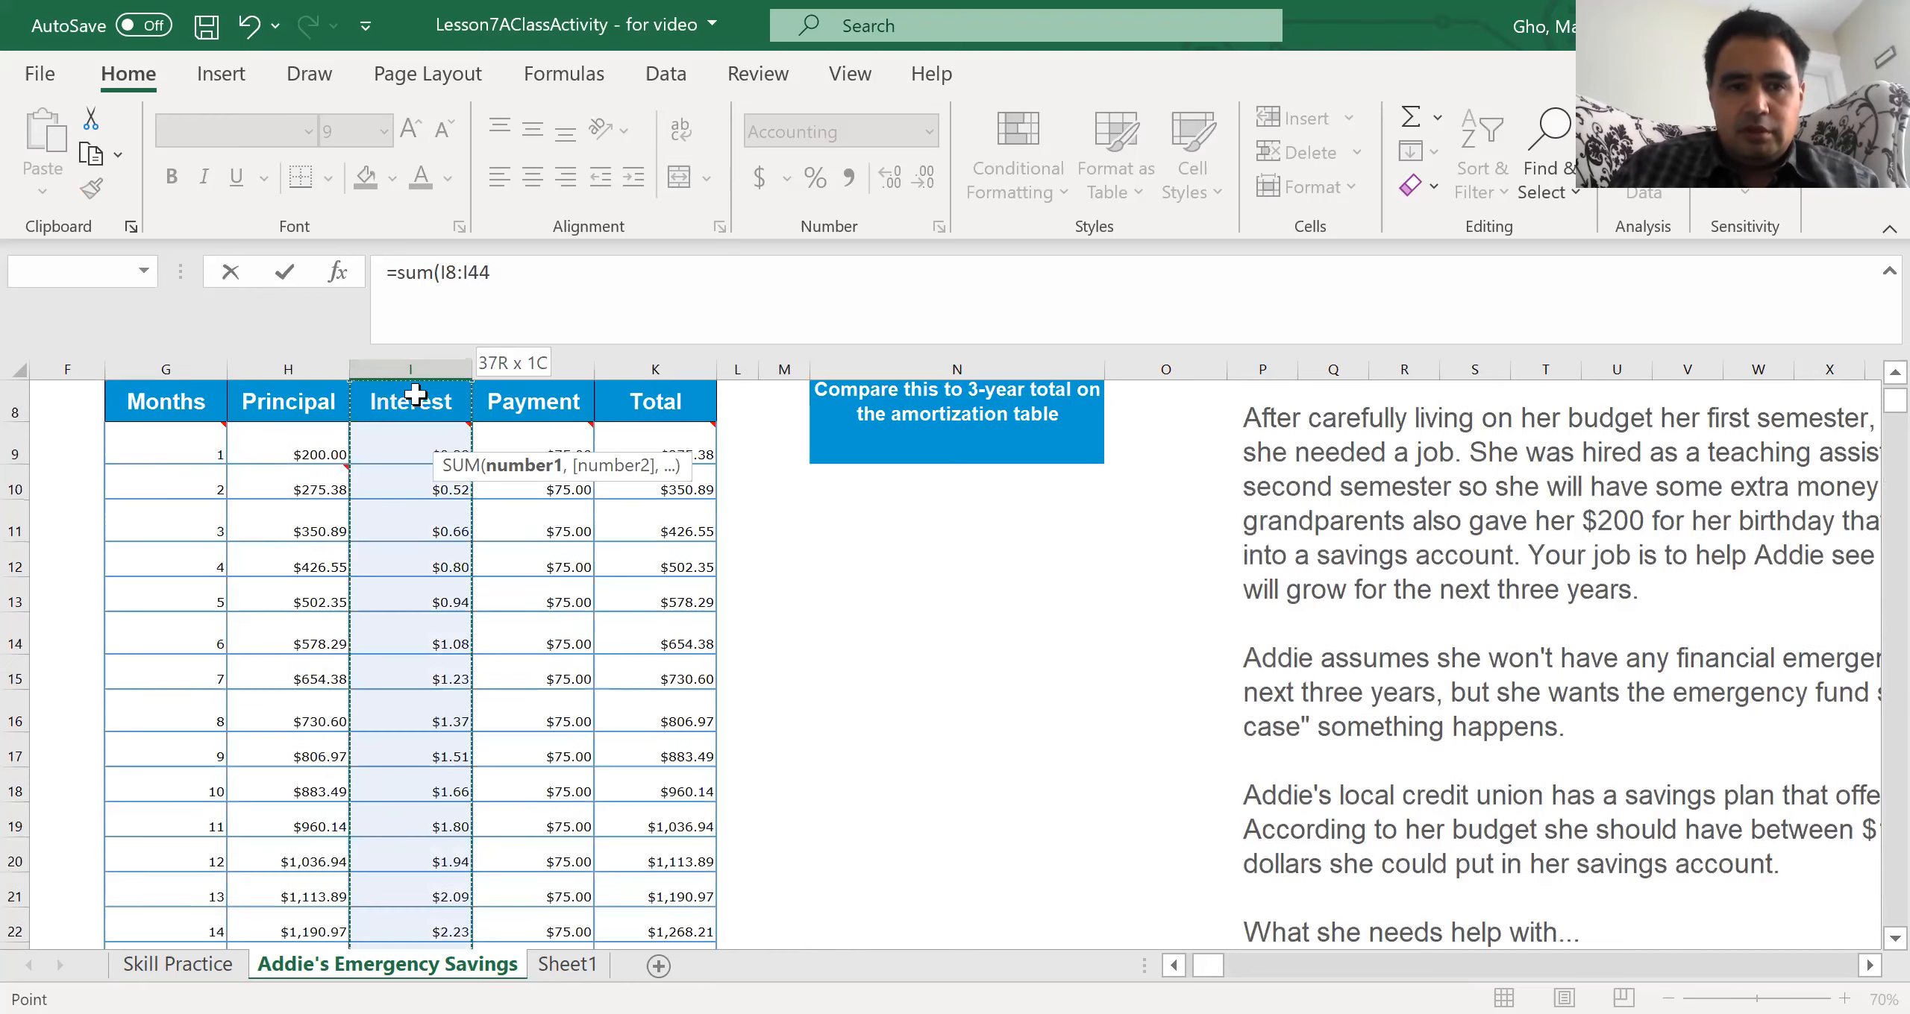
pyautogui.press('Return')
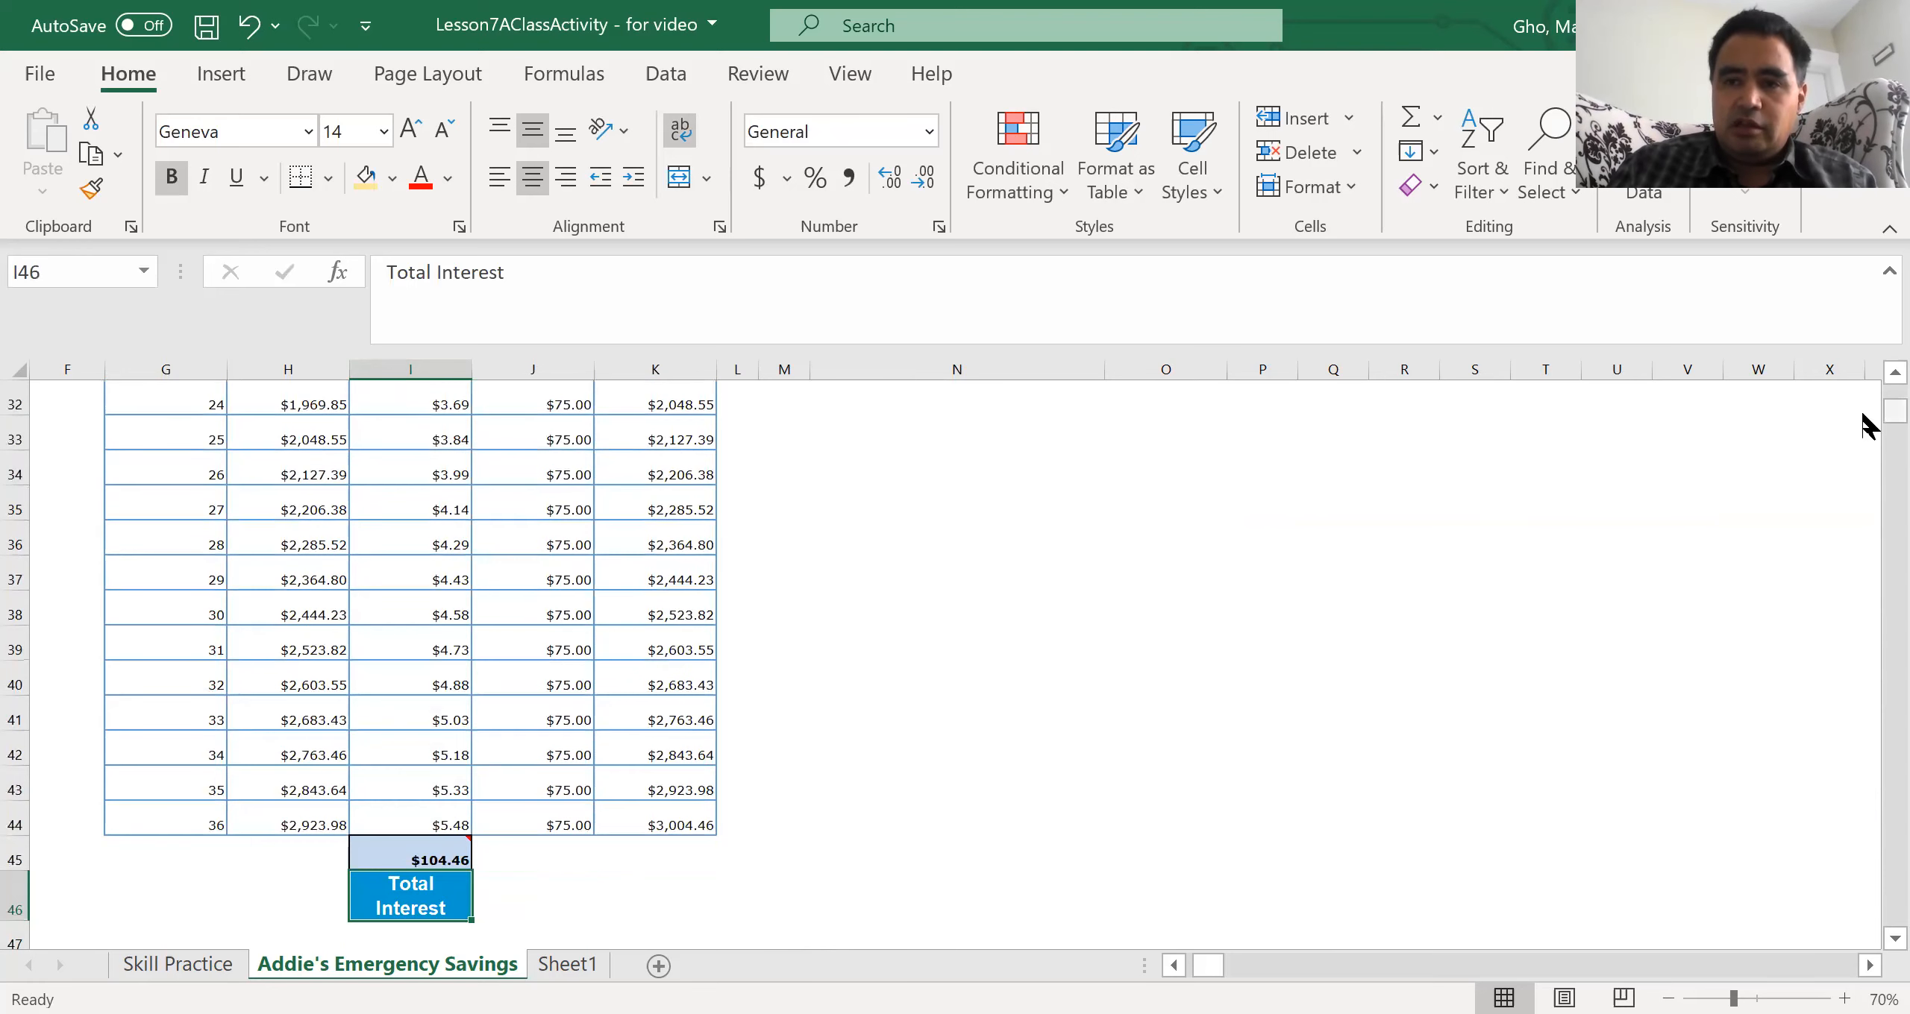
# Step: Link cell N11, below the FV comparison box, to the total interest with =I45
pyautogui.scroll(10, 1863, 416)
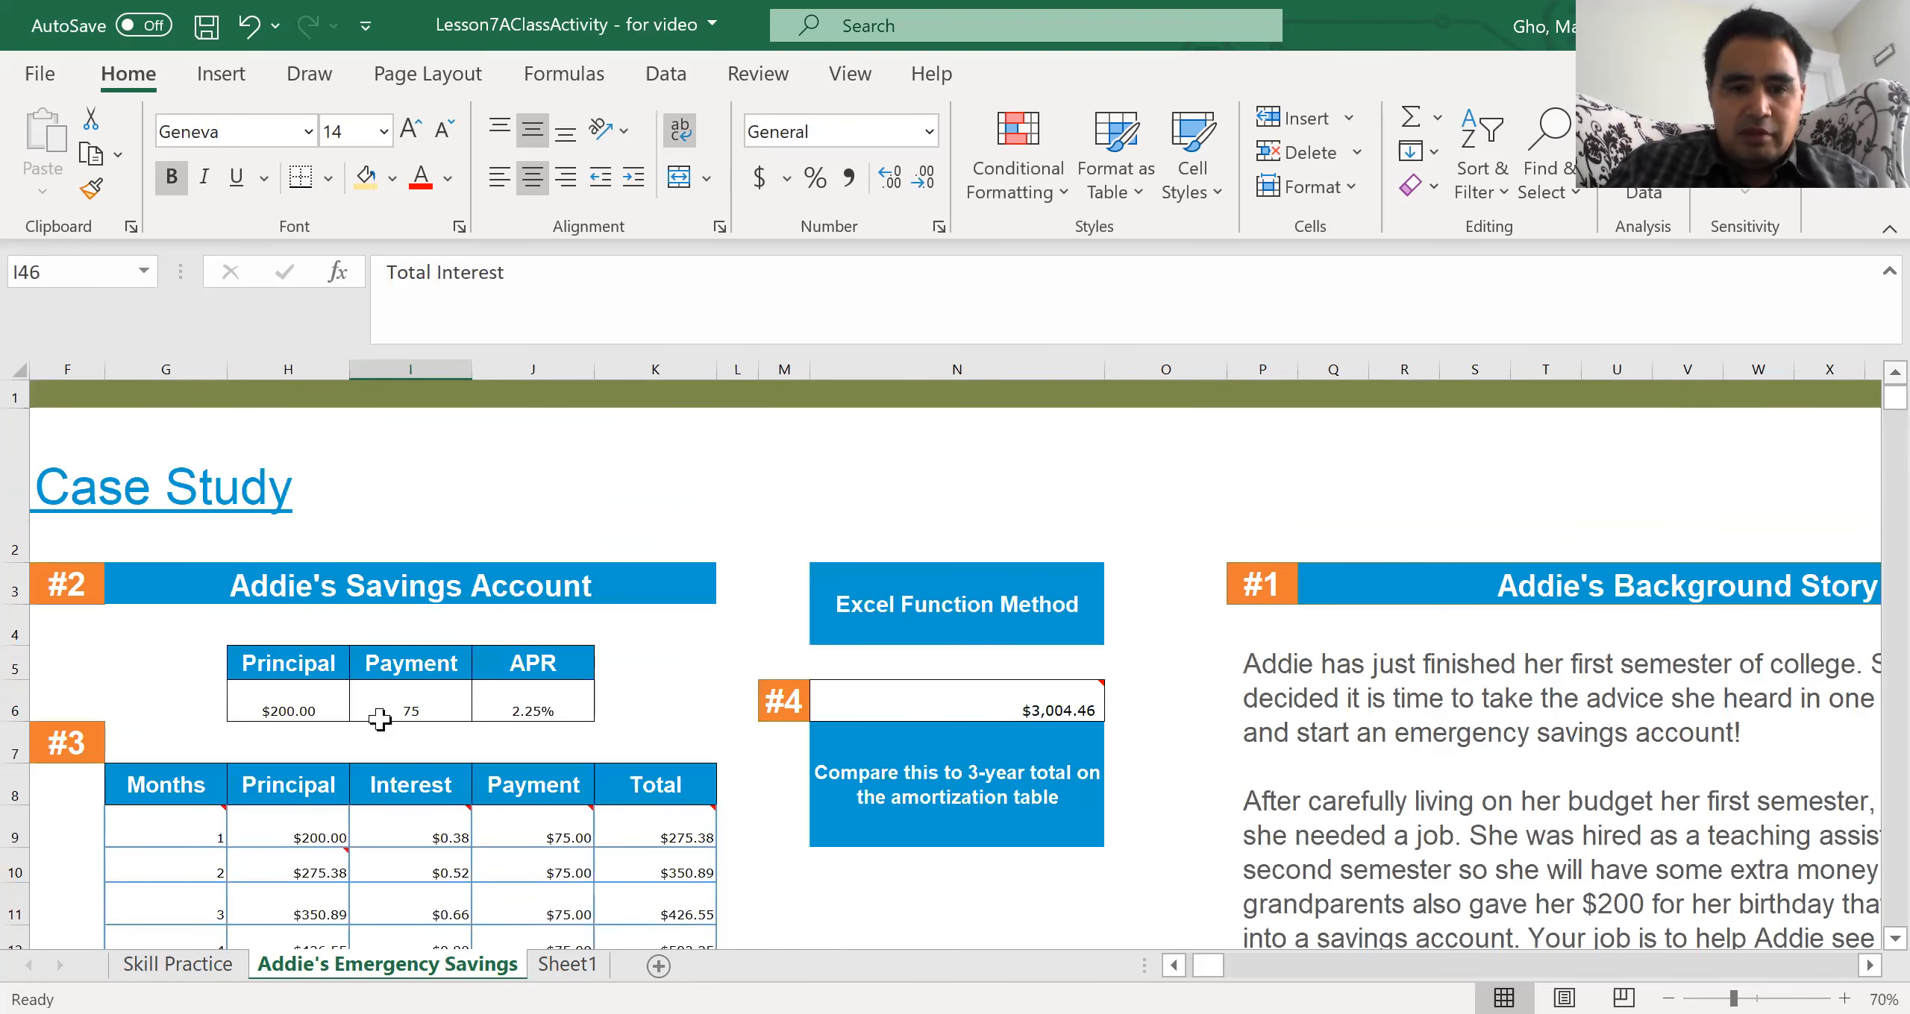
pyautogui.click(966, 903)
pyautogui.write('=')
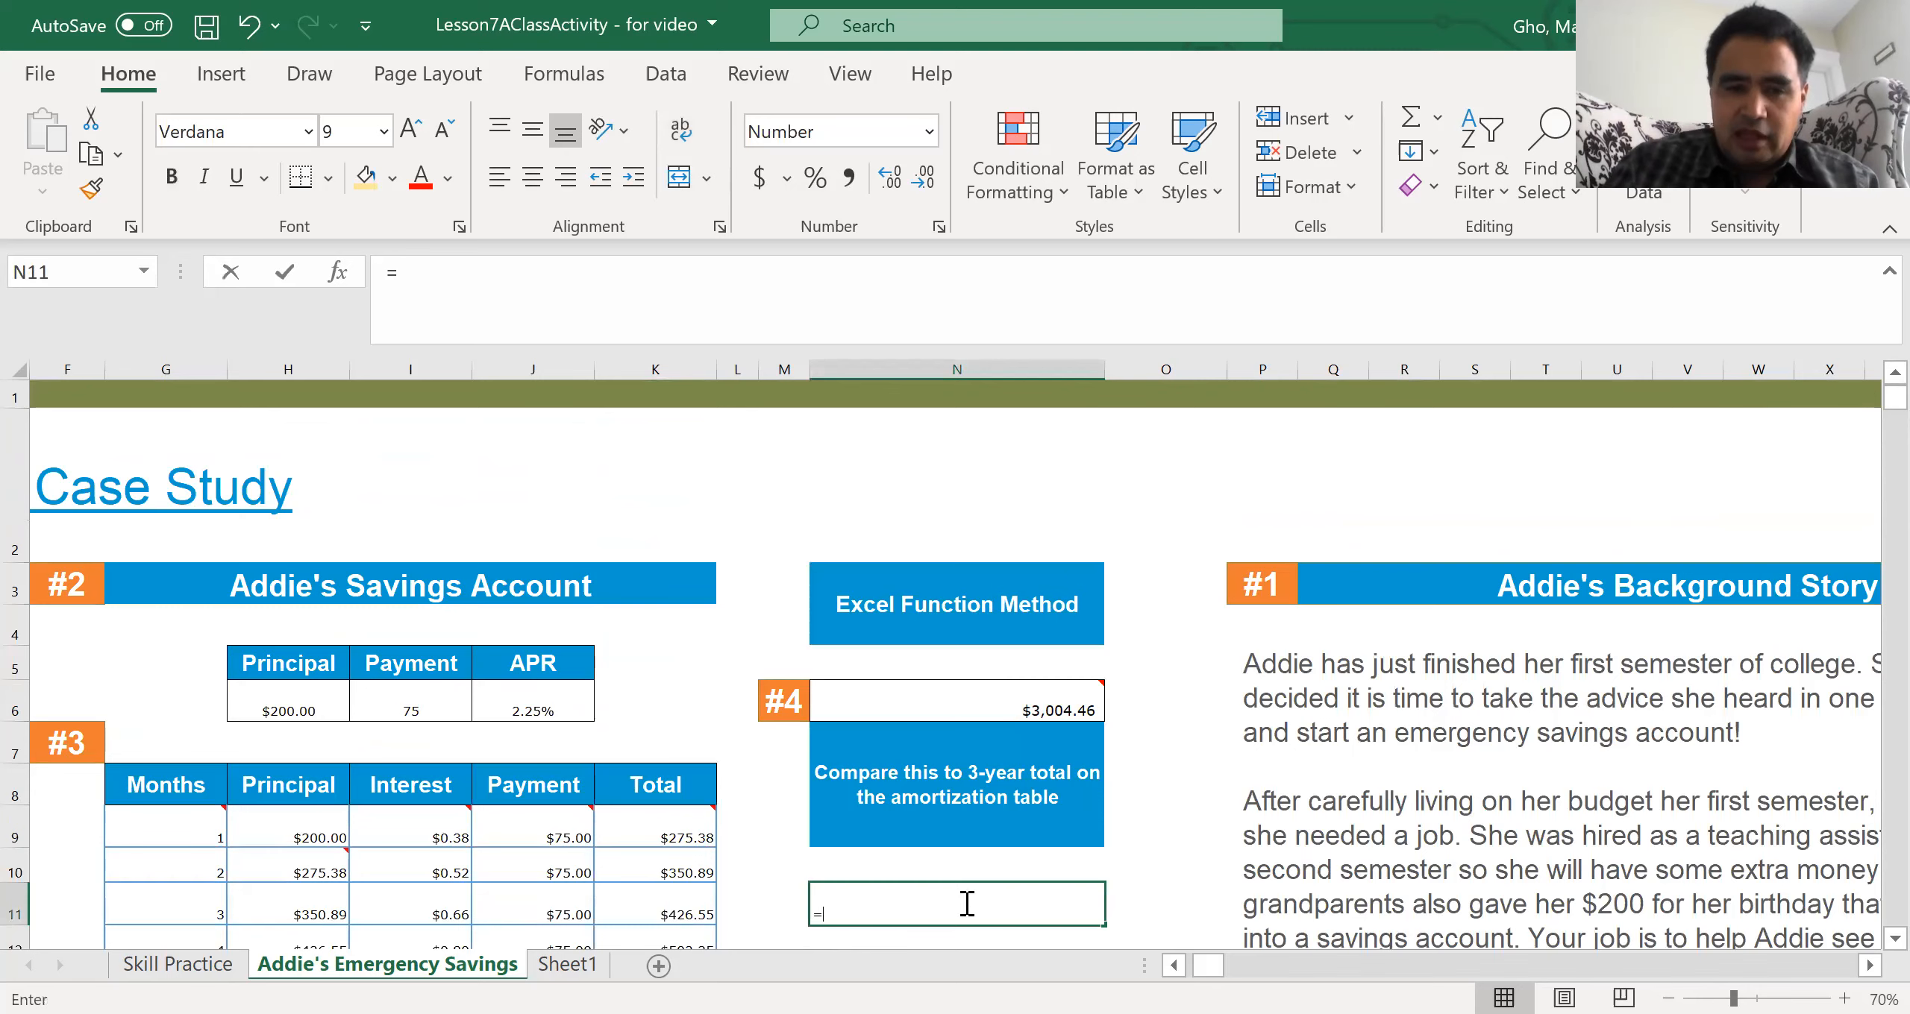
pyautogui.click(414, 869)
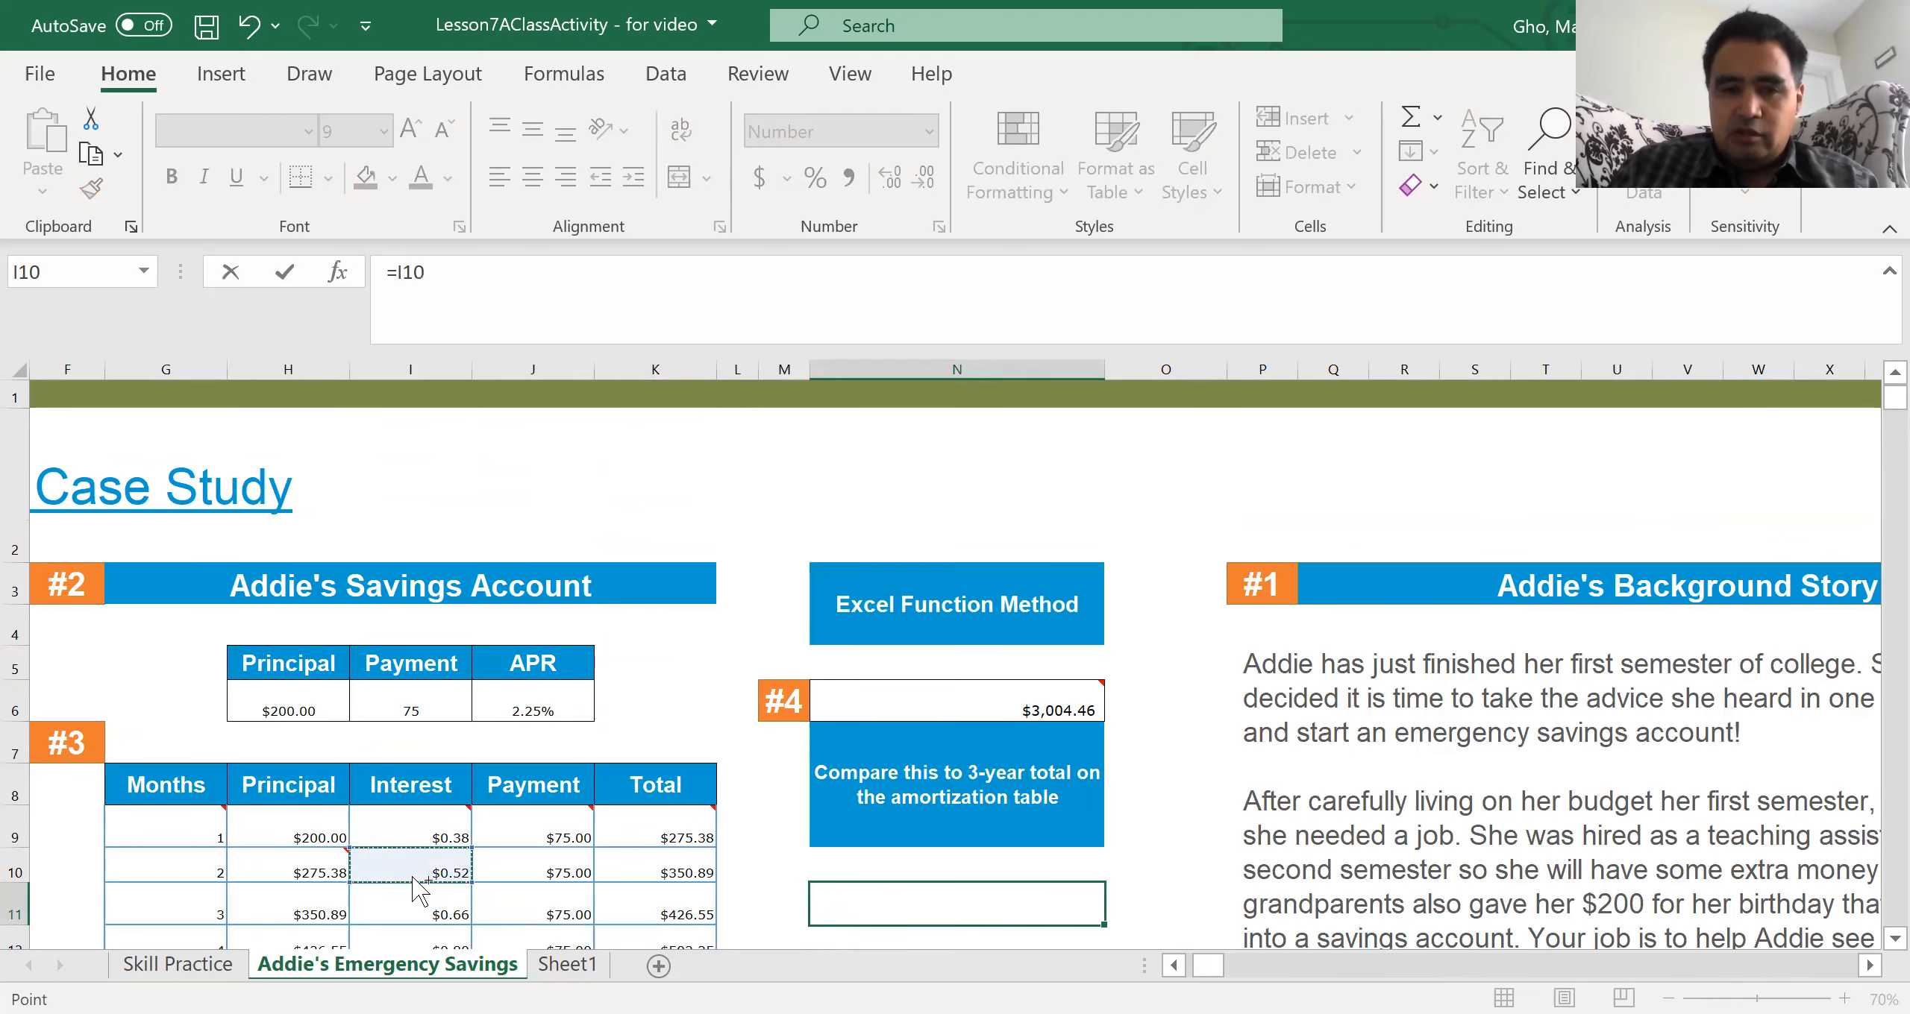
pyautogui.scroll(-10, 419, 889)
pyautogui.click(415, 887)
pyautogui.click(413, 865)
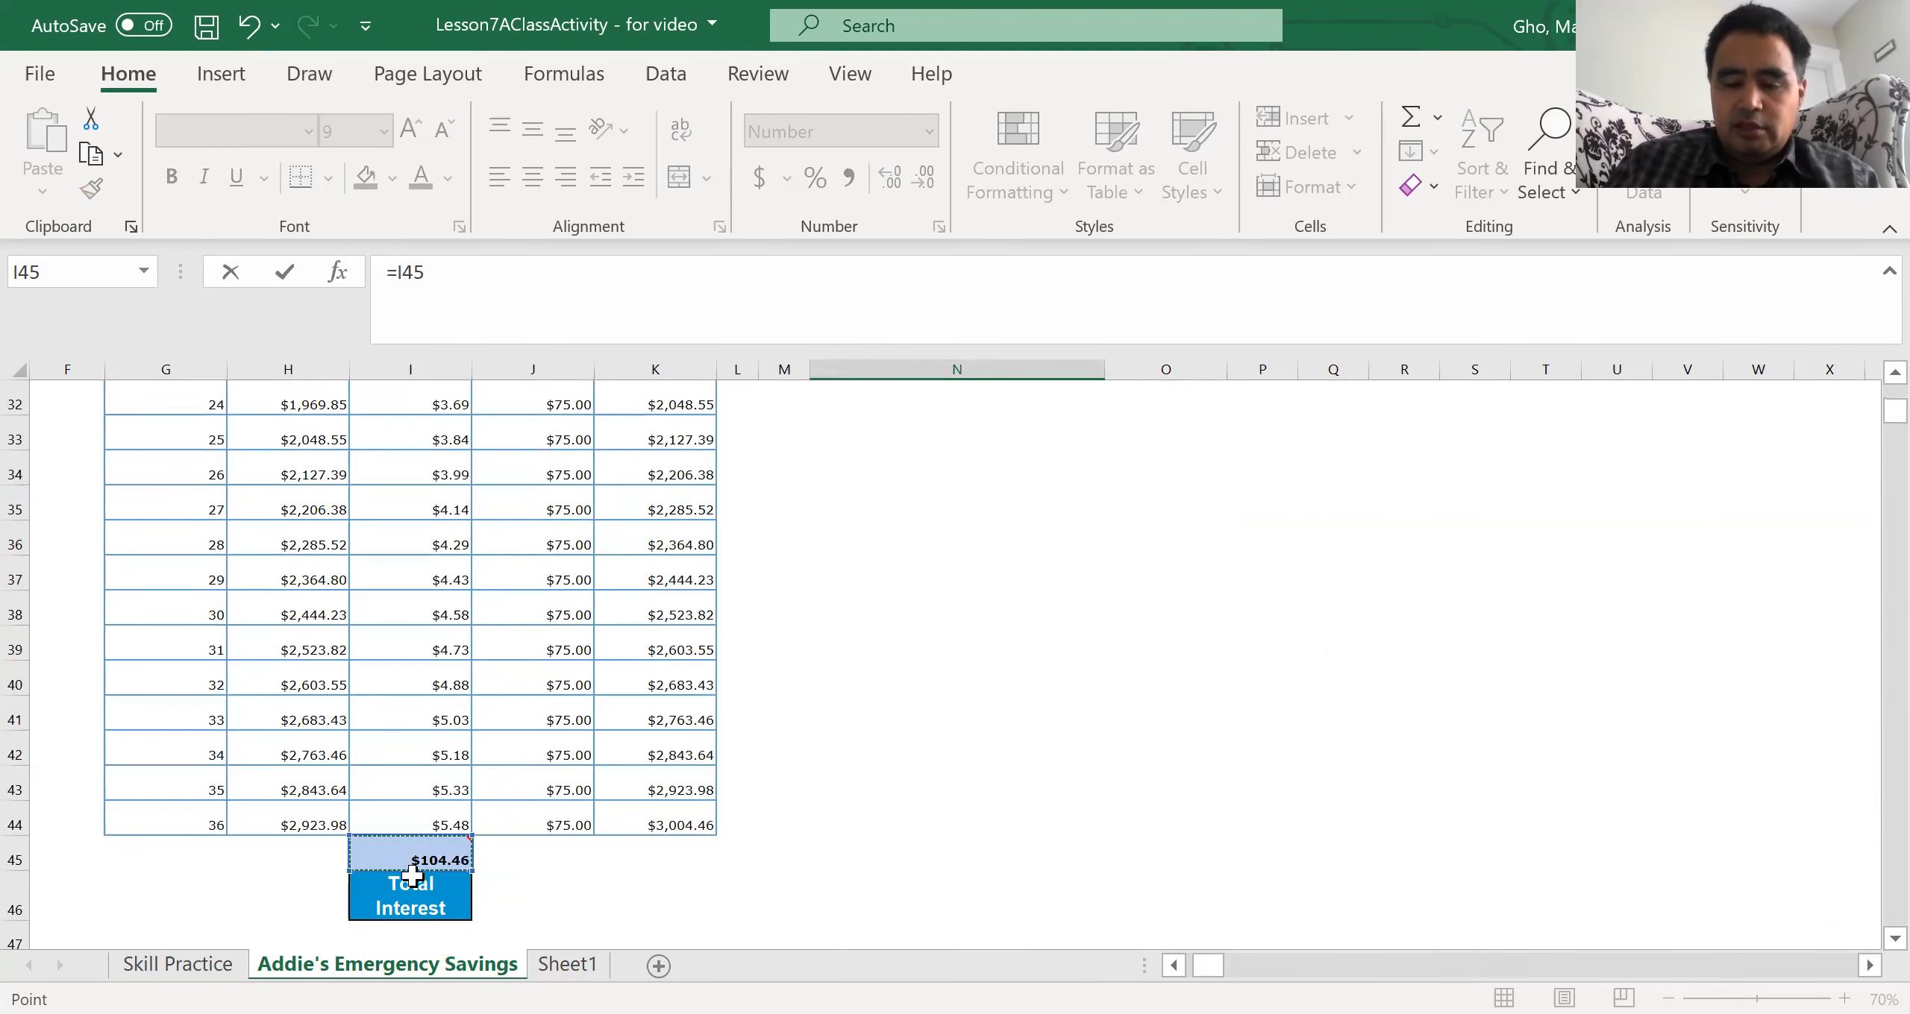
pyautogui.press('Return')
# Step: Try a monthly payment of 15 in I6 of Addie's savings account and restore the payment to 75
pyautogui.press('Up')
pyautogui.press('Up')
pyautogui.press('Up')
pyautogui.press('Up')
pyautogui.press('Up')
pyautogui.press('Left')
pyautogui.press('Left')
pyautogui.press('Left')
pyautogui.press('Left')
pyautogui.press('Left')
pyautogui.press('Down')
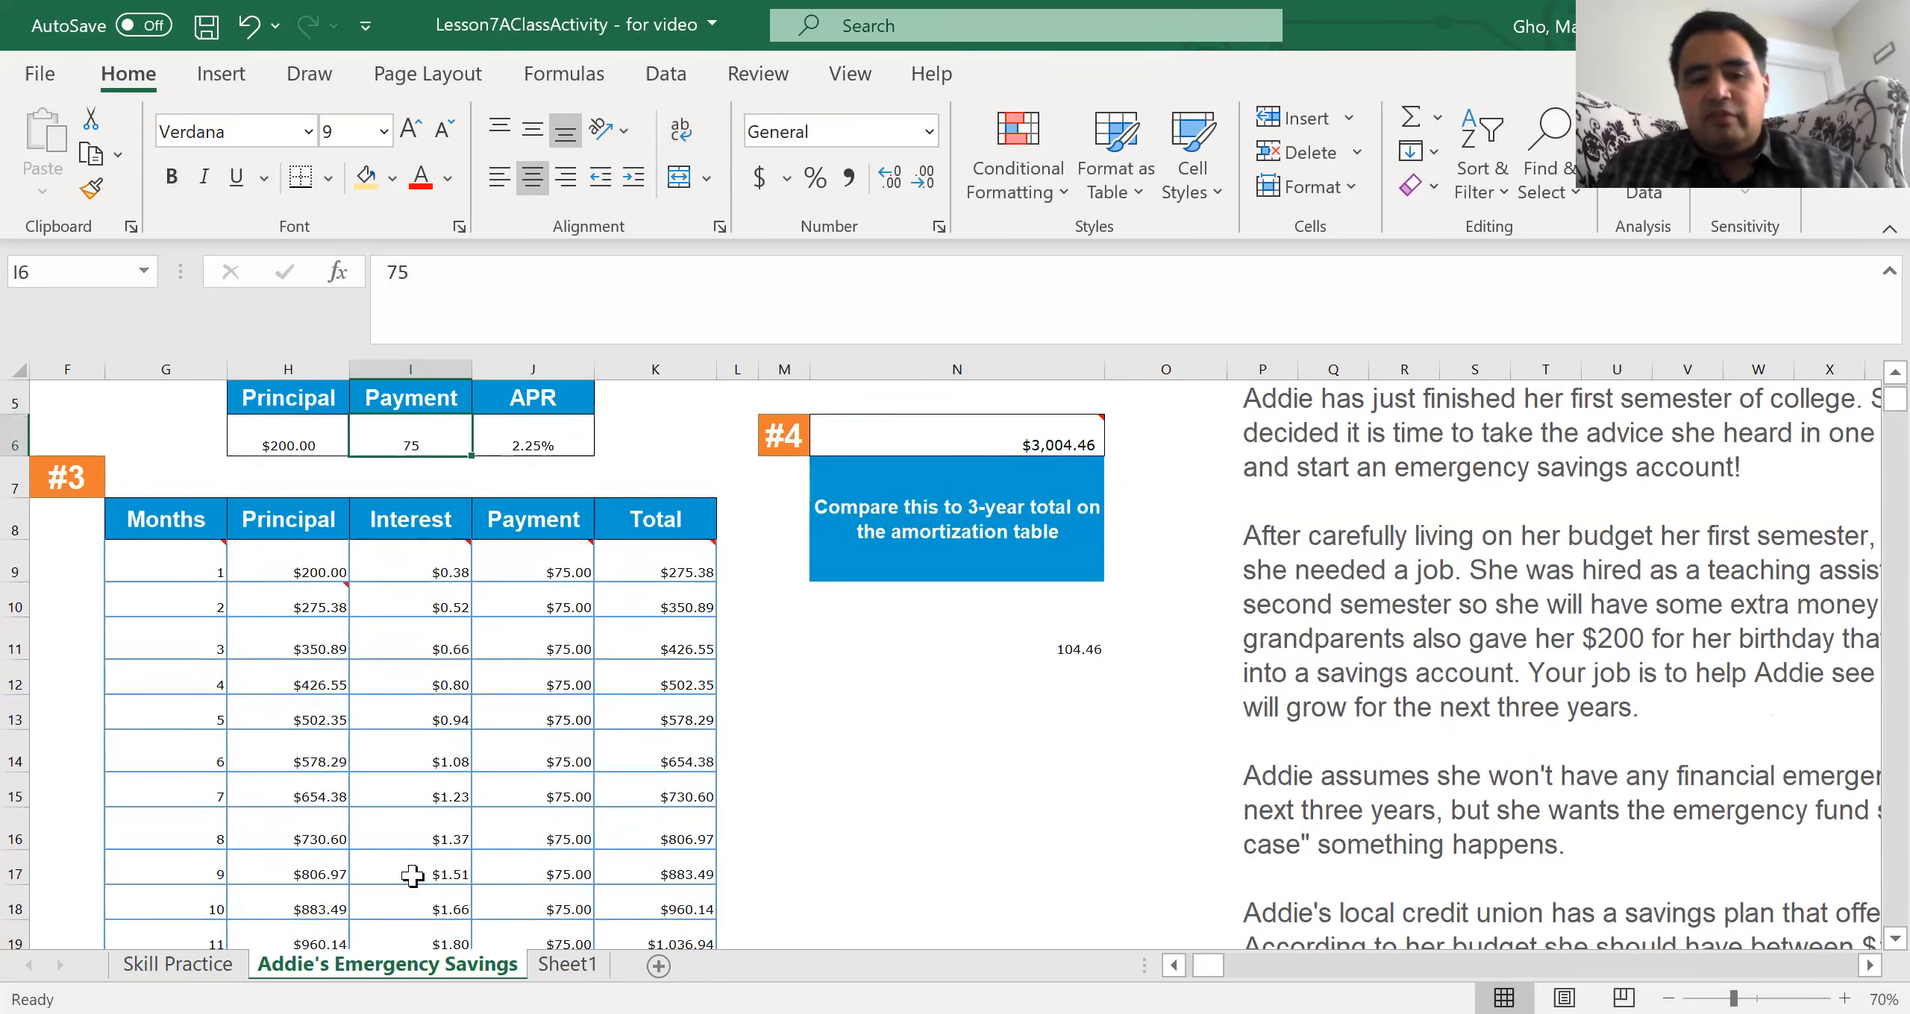
pyautogui.write('15')
pyautogui.press('Return')
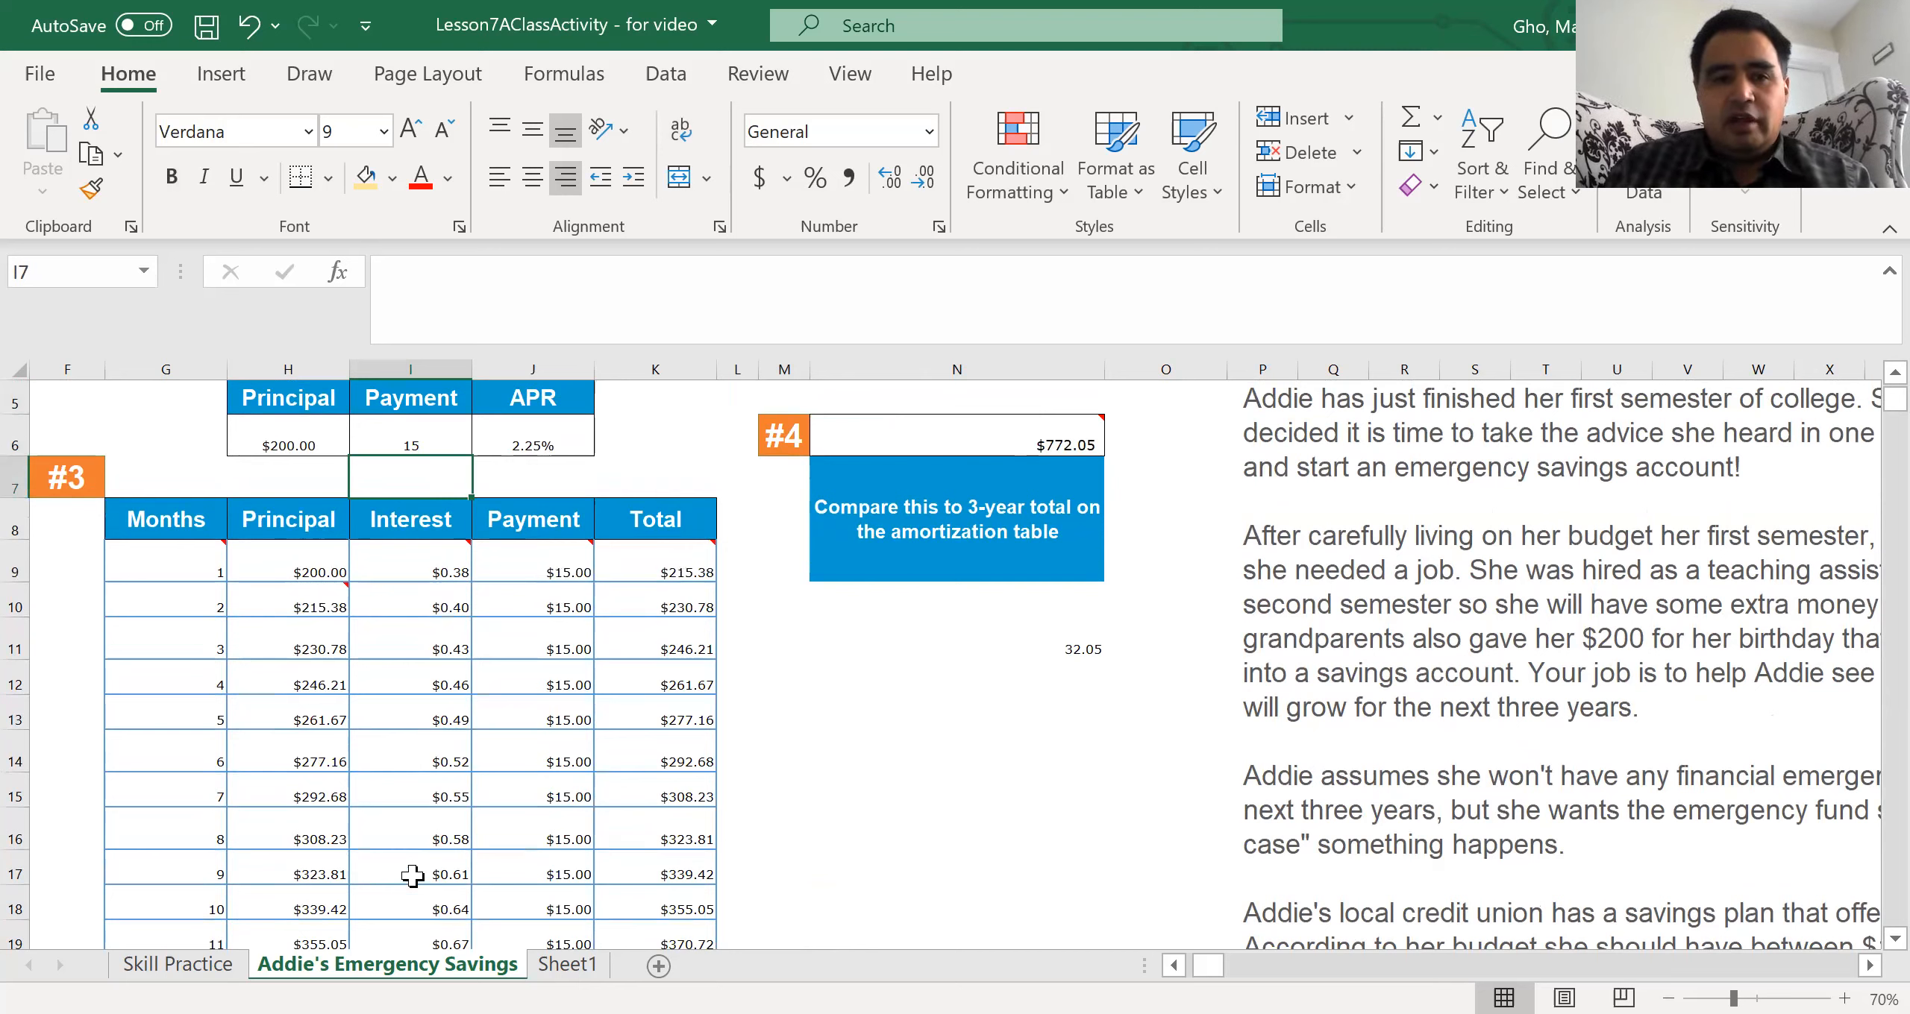
pyautogui.press('Up')
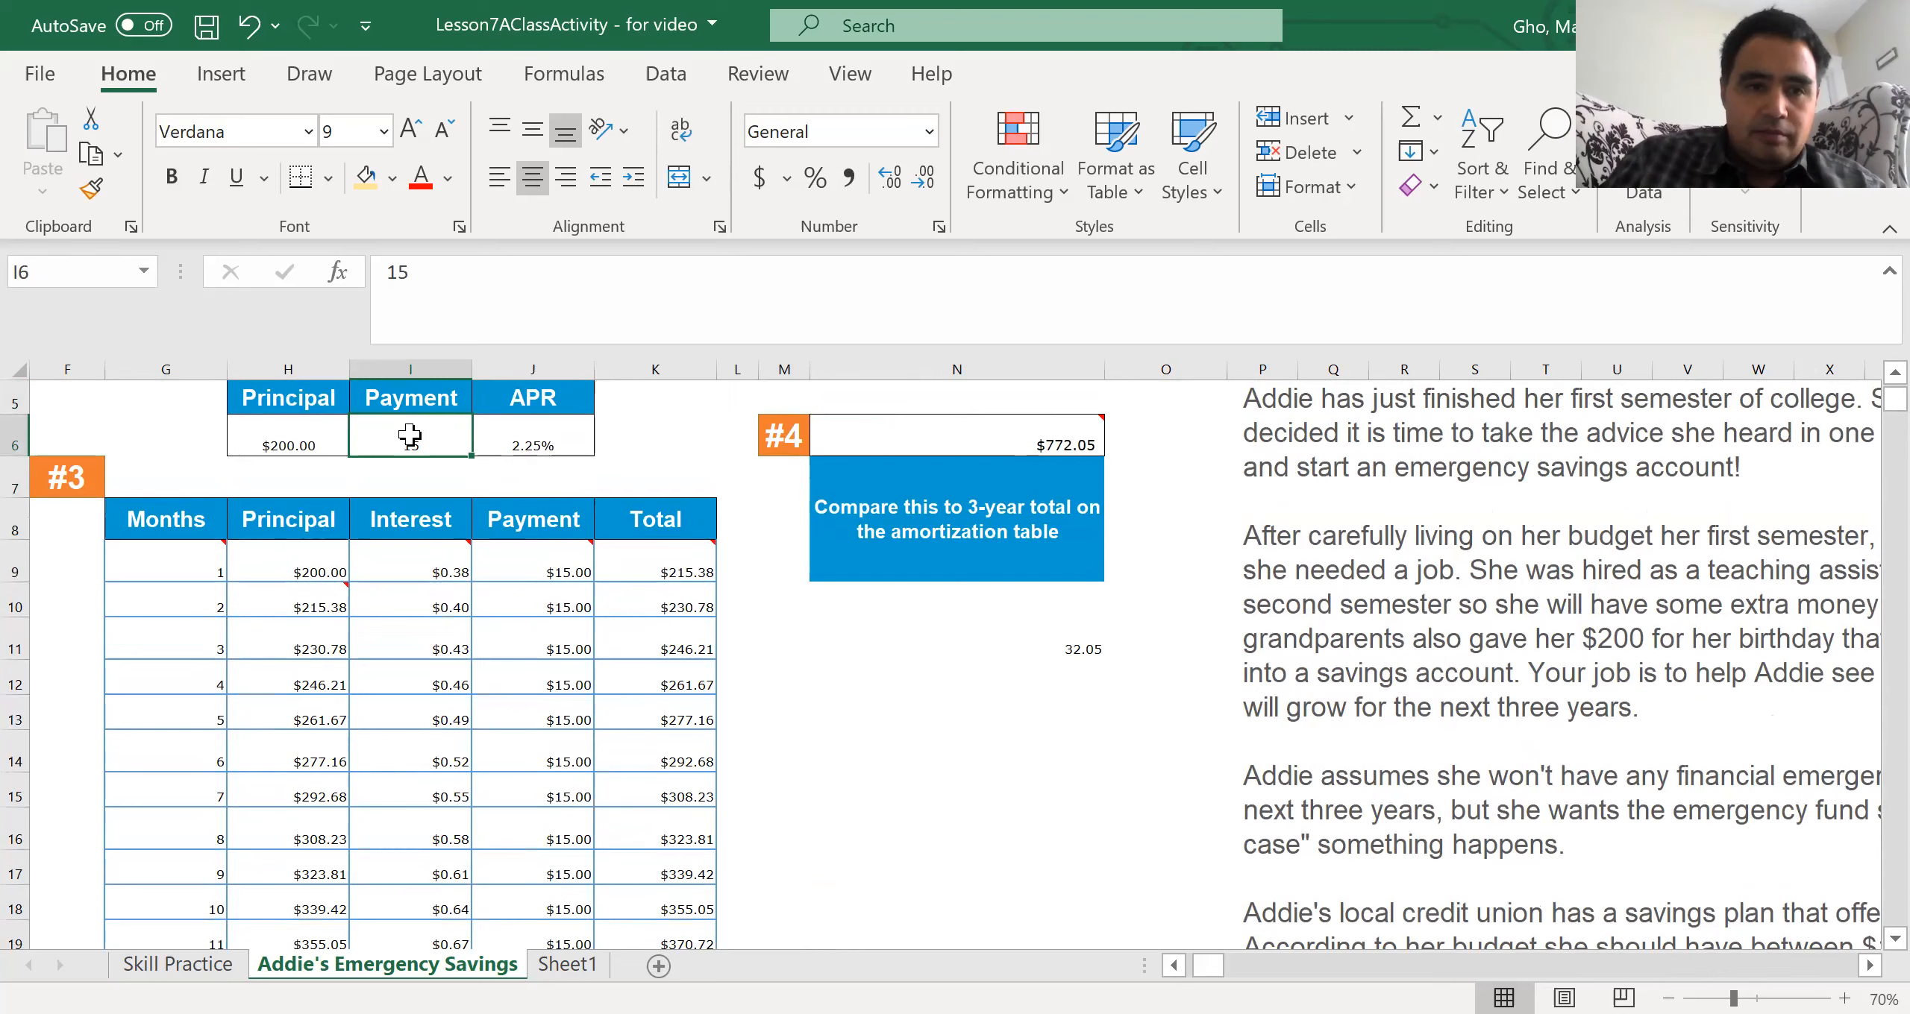
pyautogui.write('7')
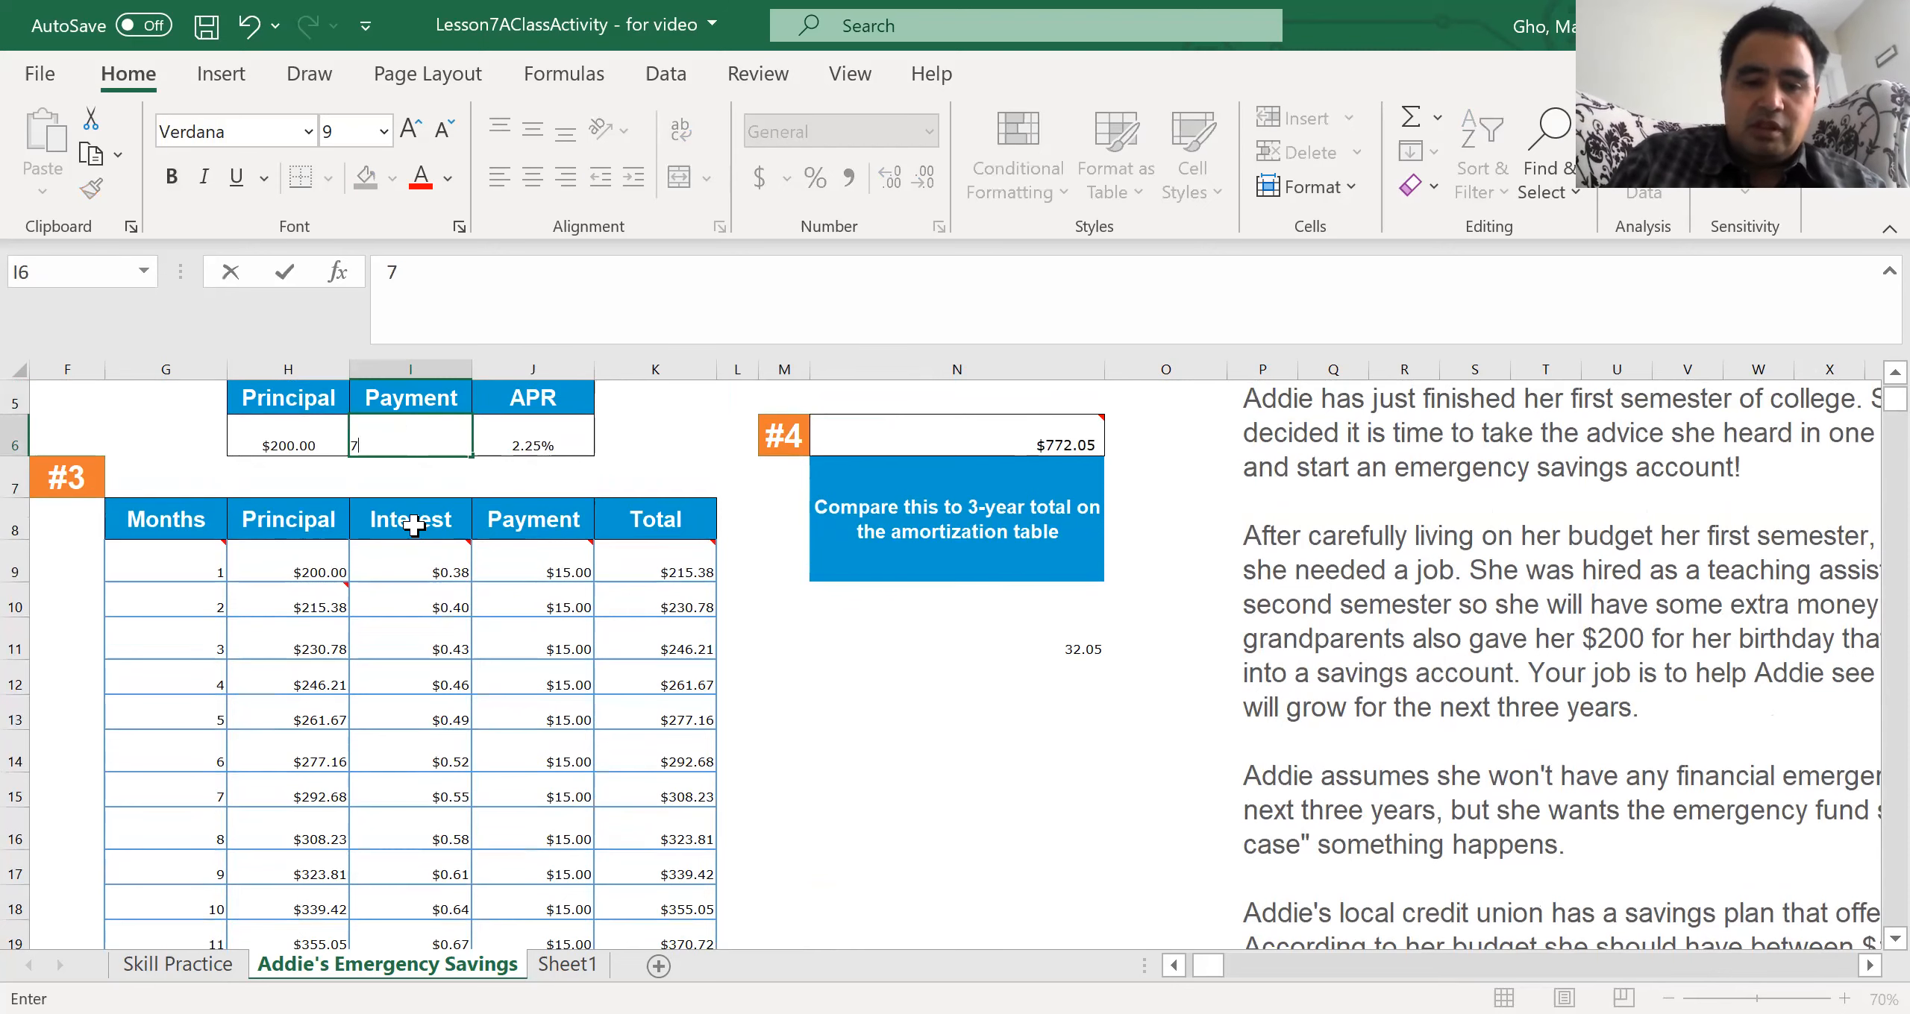
pyautogui.press('Return')
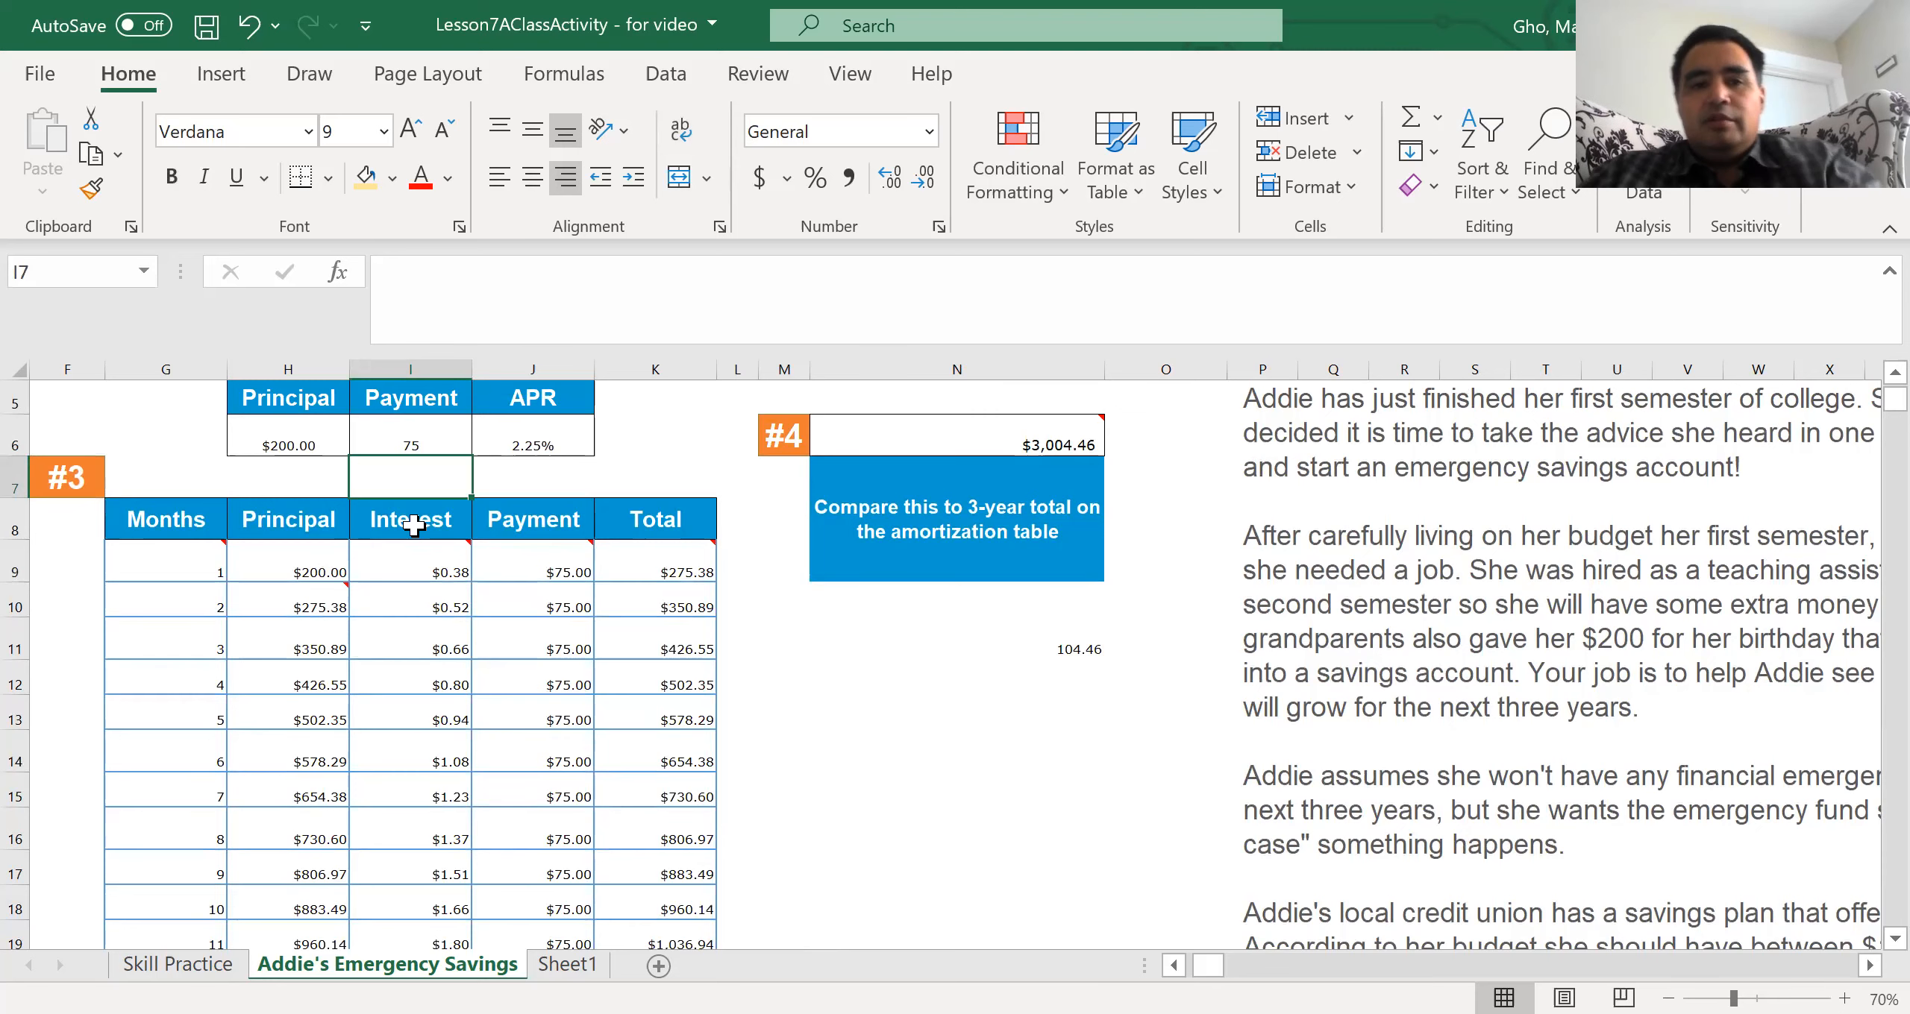
# Step: Review the activity's step instructions and the Step 5 Monthly Goals text box, and return to the amortization table and FV result
pyautogui.press('Left')
pyautogui.press('Left')
pyautogui.press('Left')
pyautogui.press('Left')
pyautogui.press('Left')
pyautogui.press('Left')
pyautogui.press('Left')
pyautogui.press('Left')
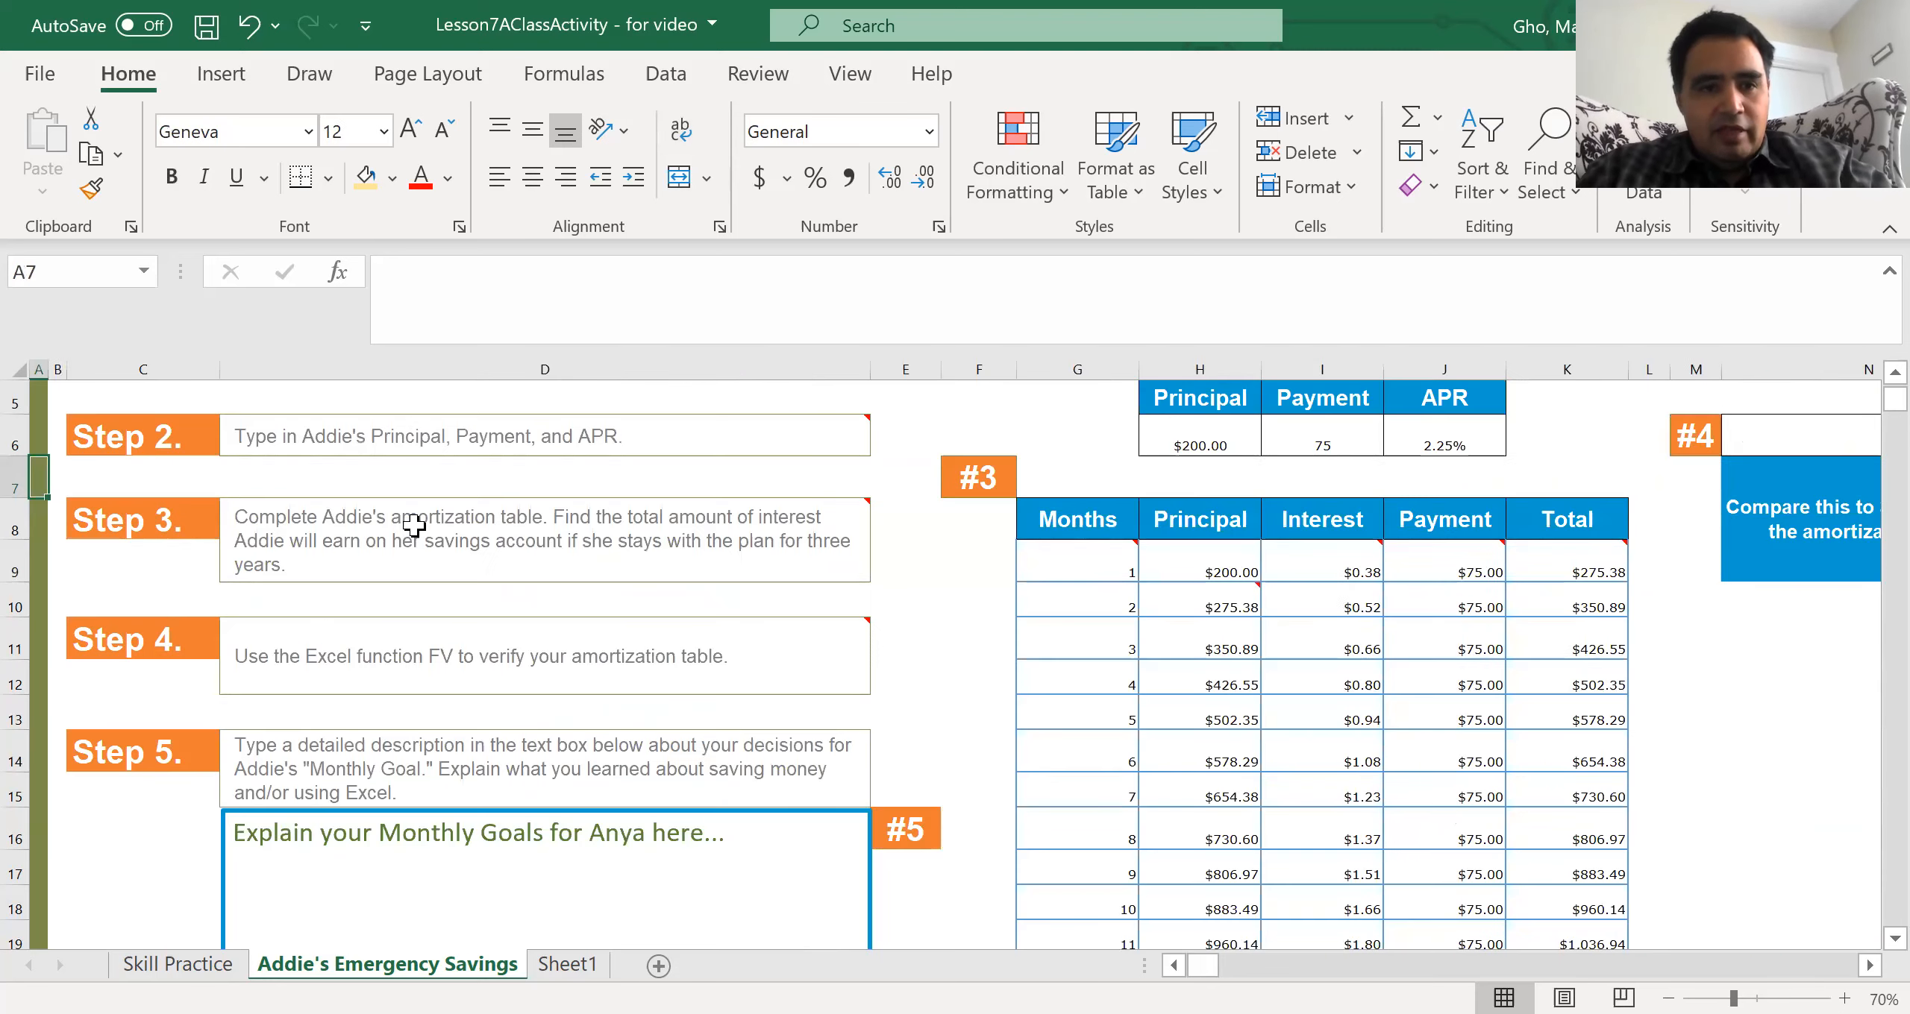
pyautogui.click(522, 839)
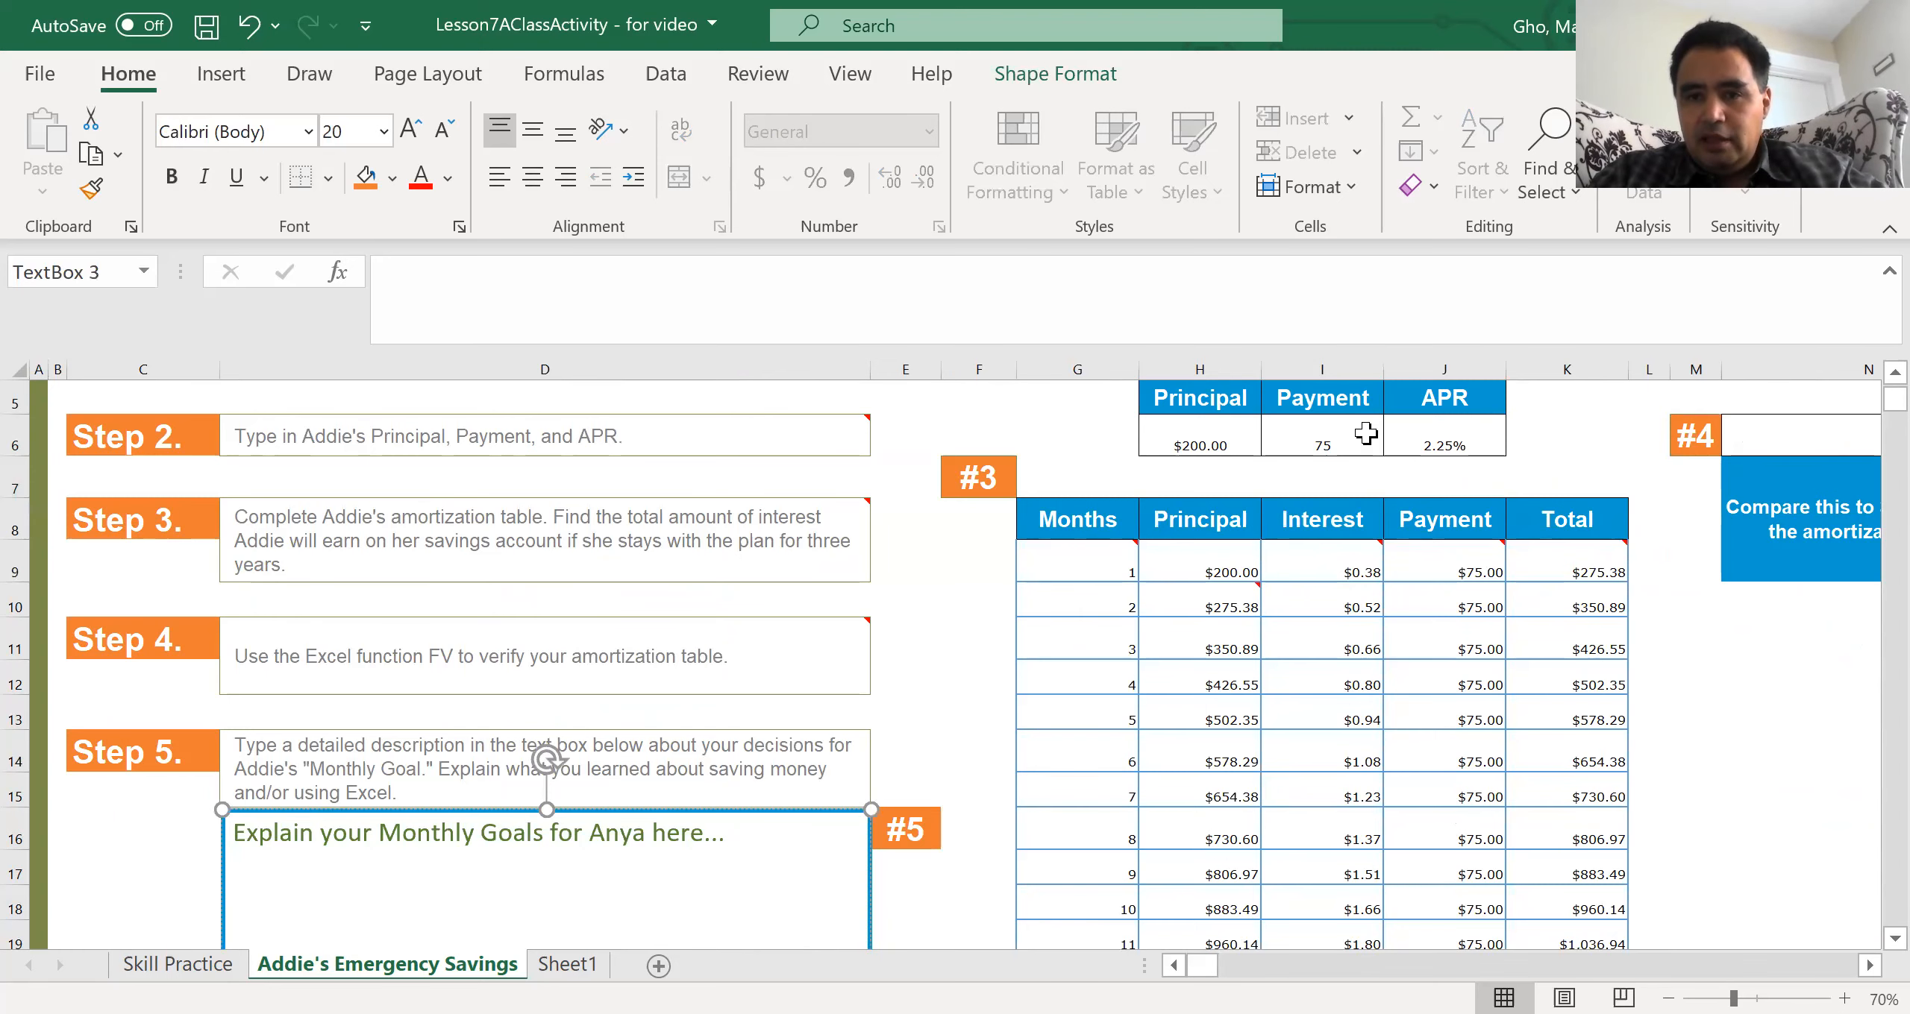
pyautogui.click(1869, 965)
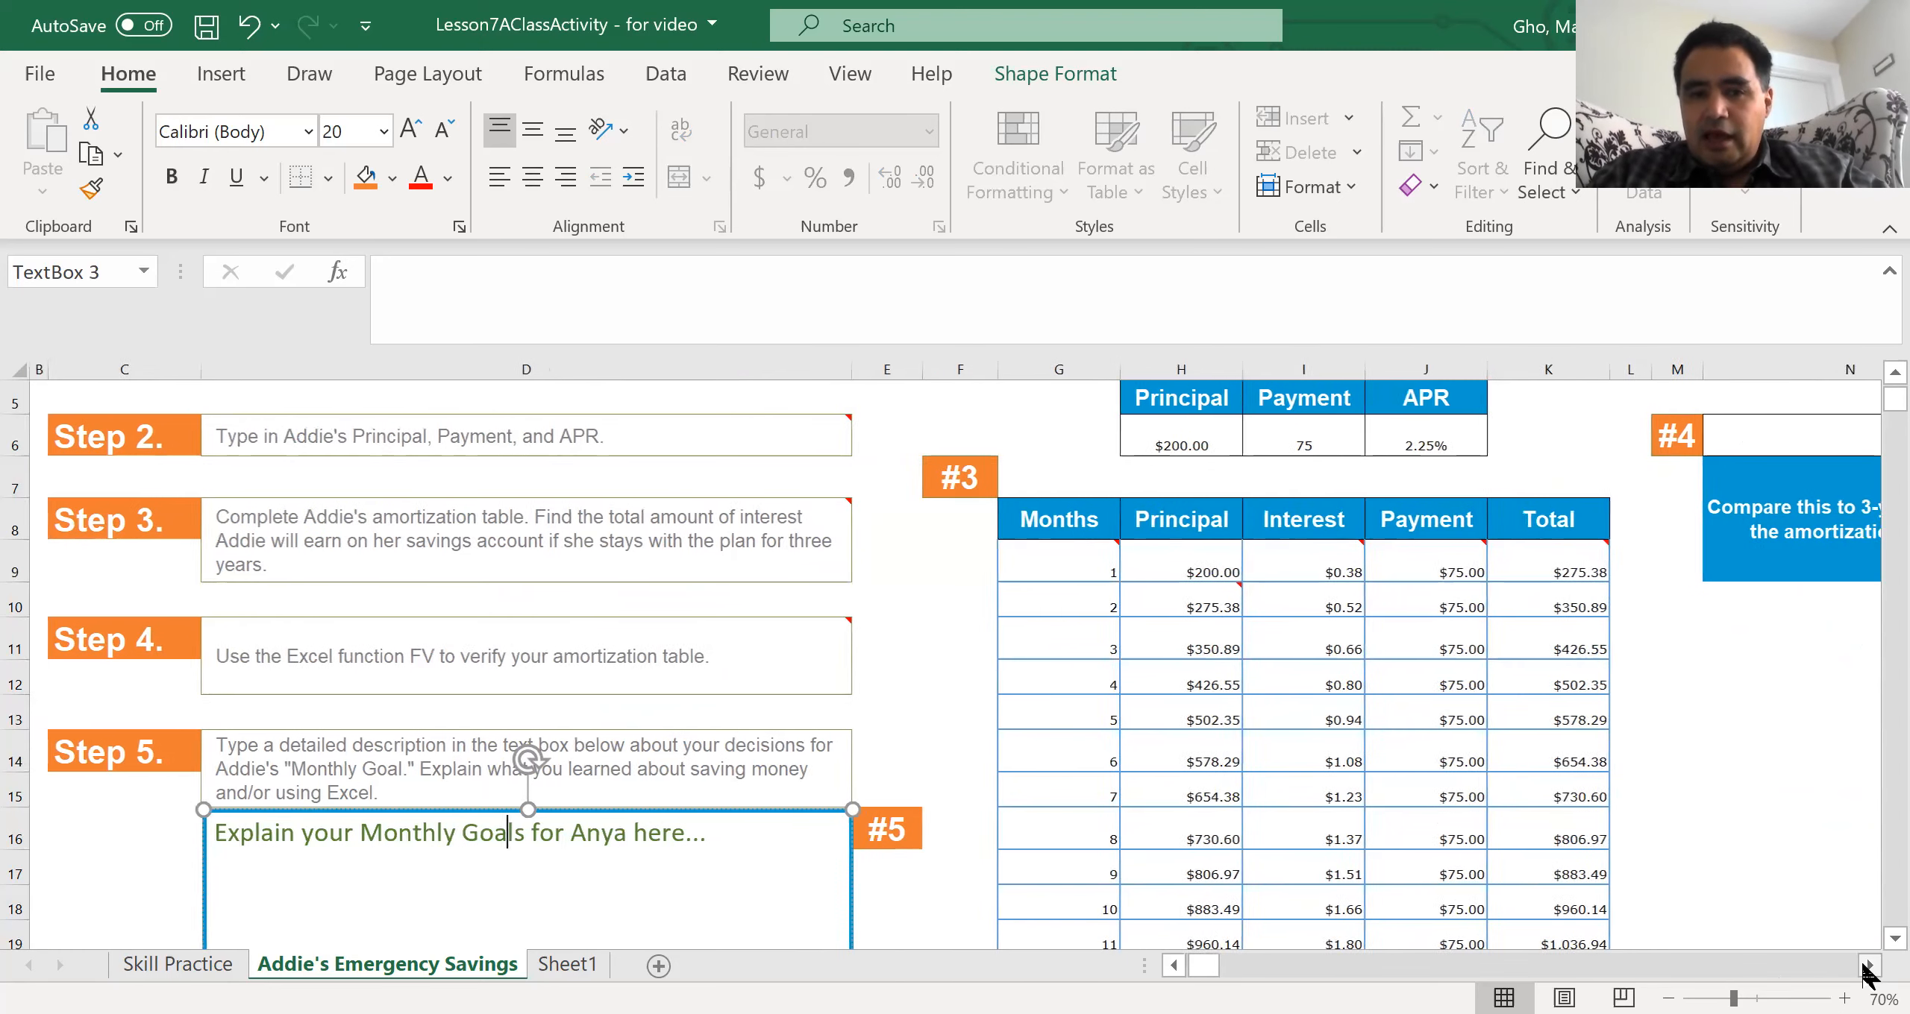
pyautogui.click(1869, 965)
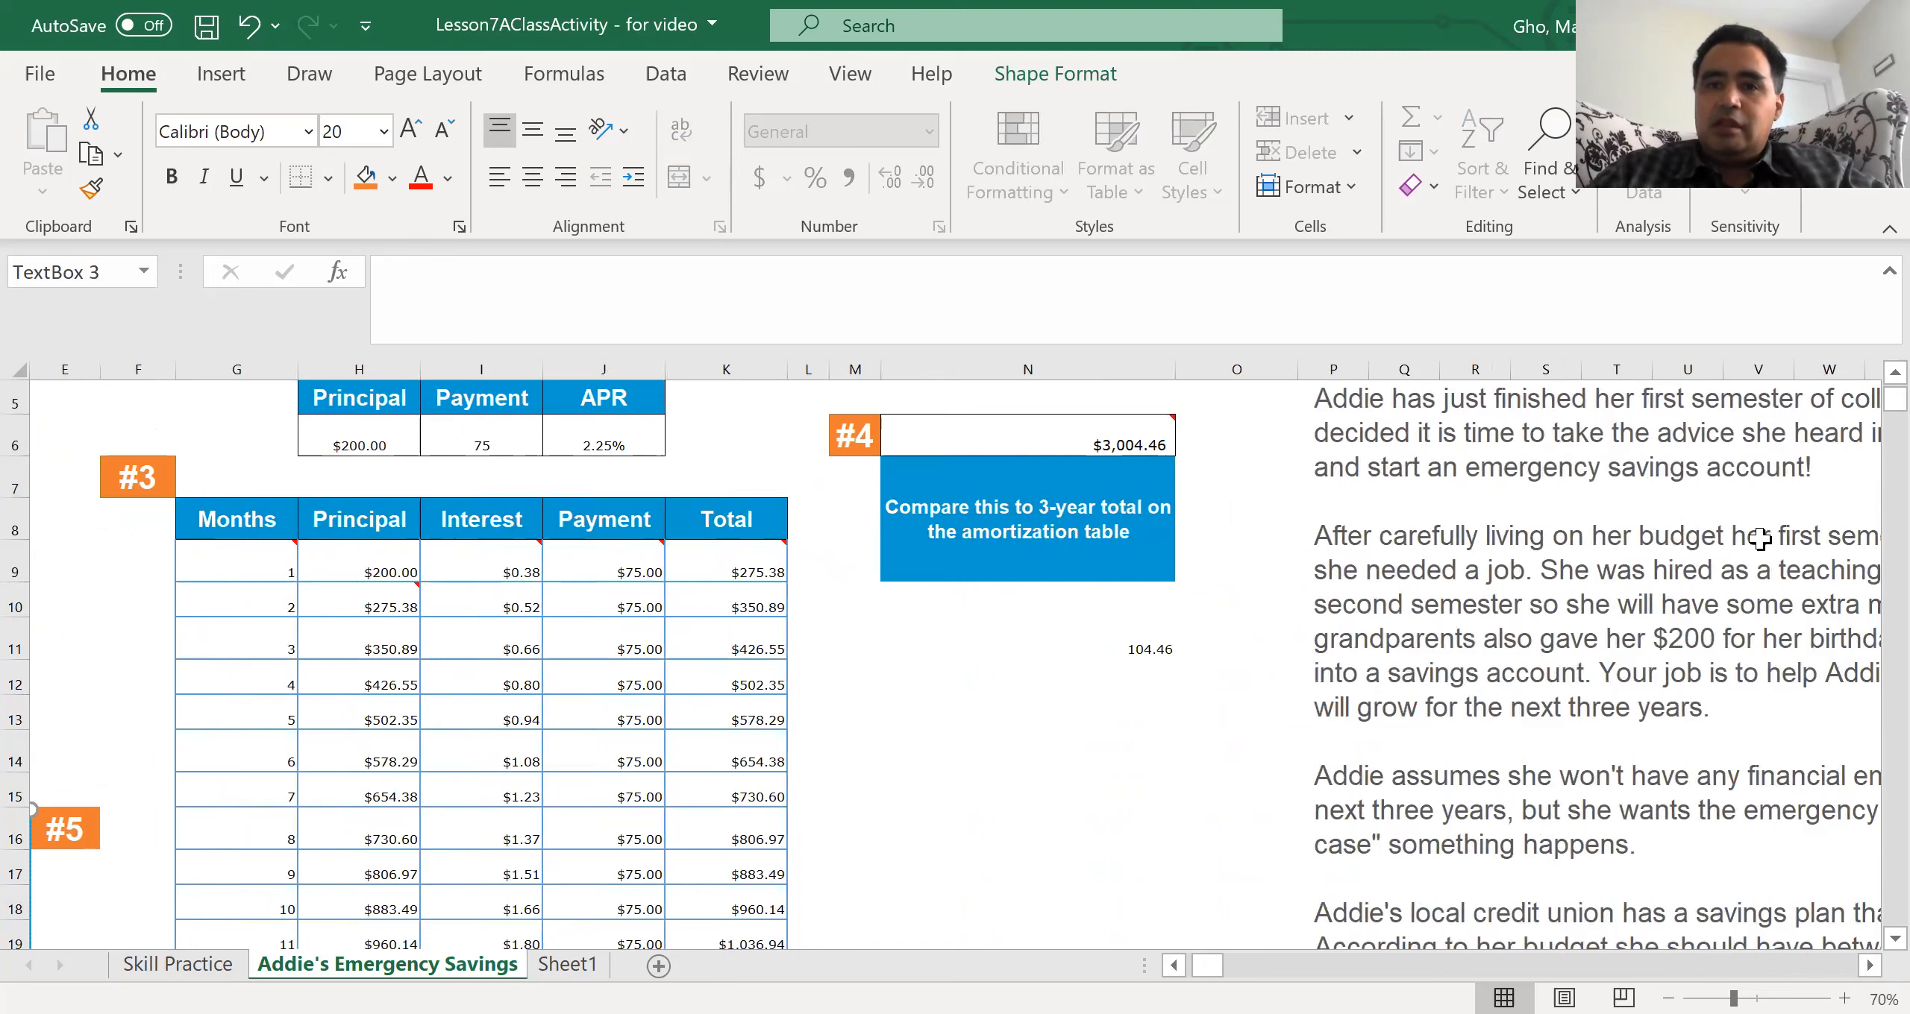